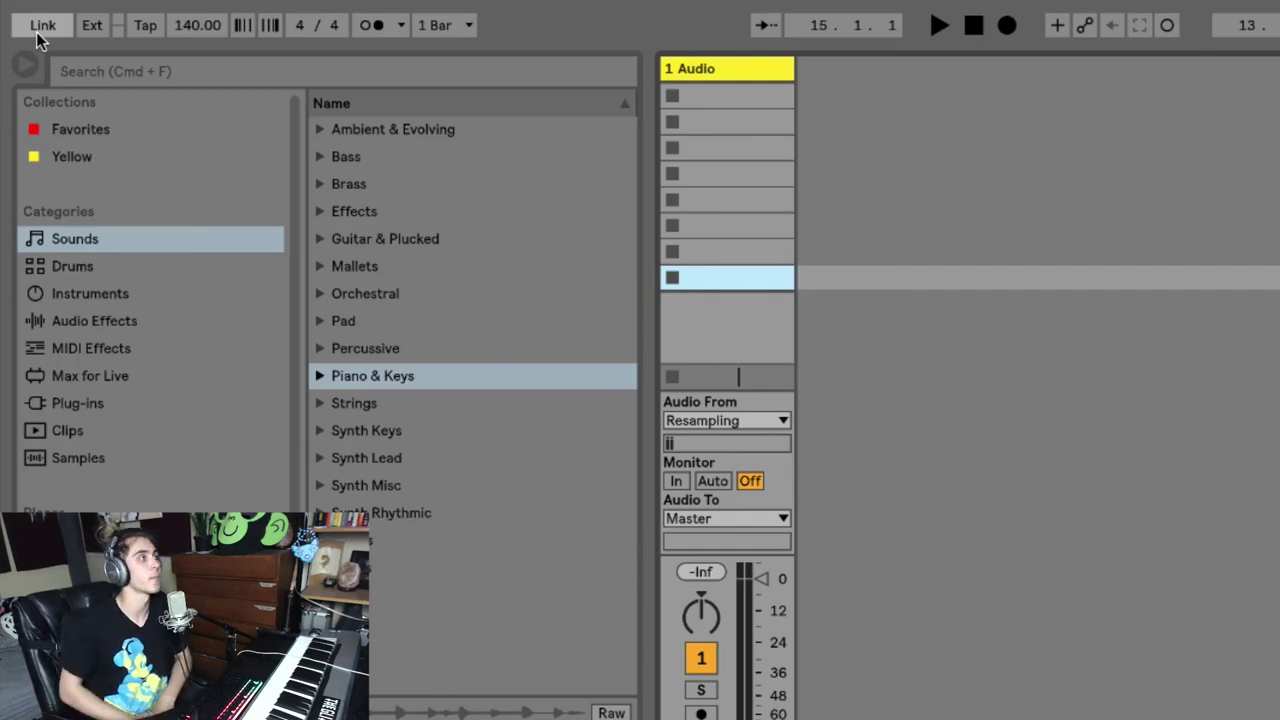
- Tap in a tempo, then enter 140 BPM in the tempo field
click(142, 26)
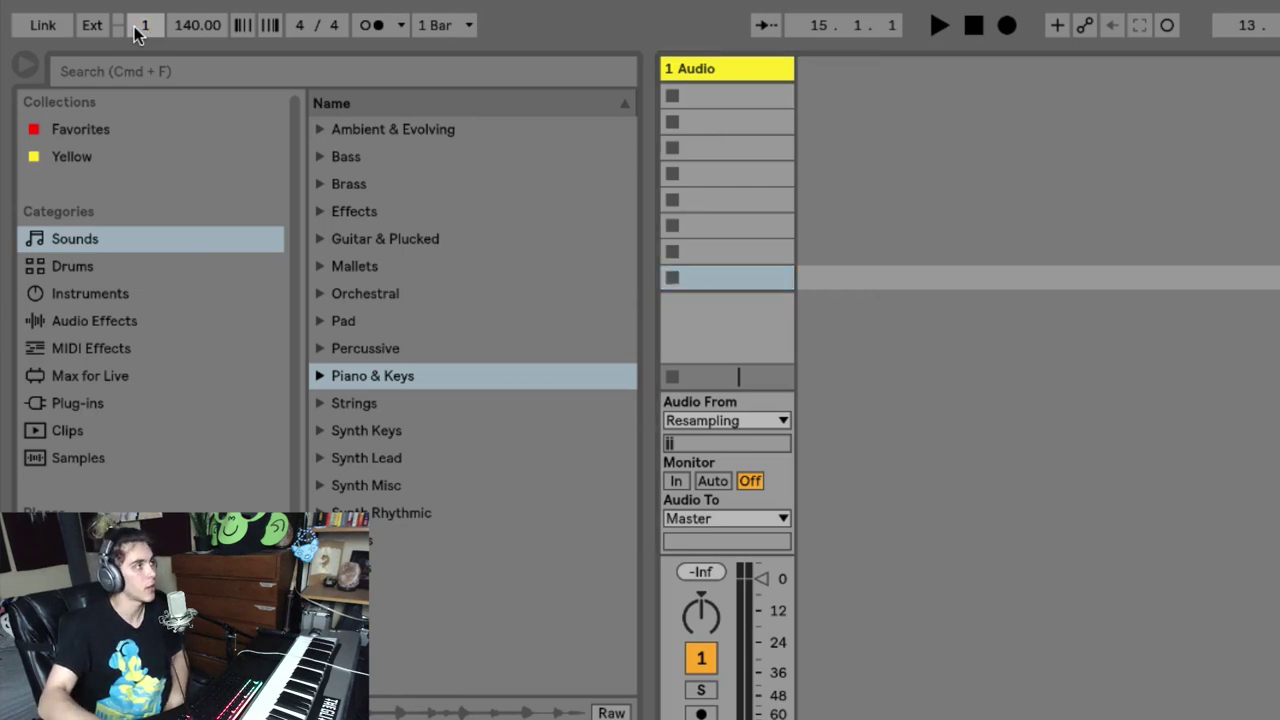
click(142, 26)
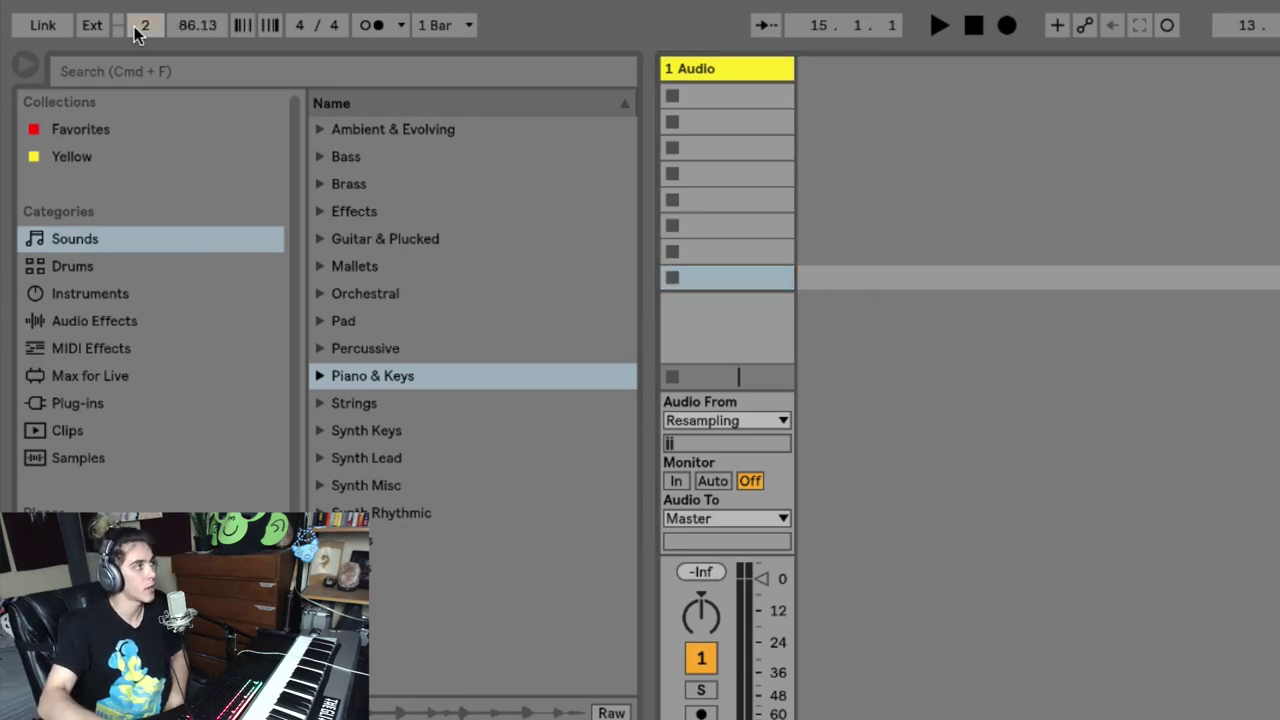
click(211, 31)
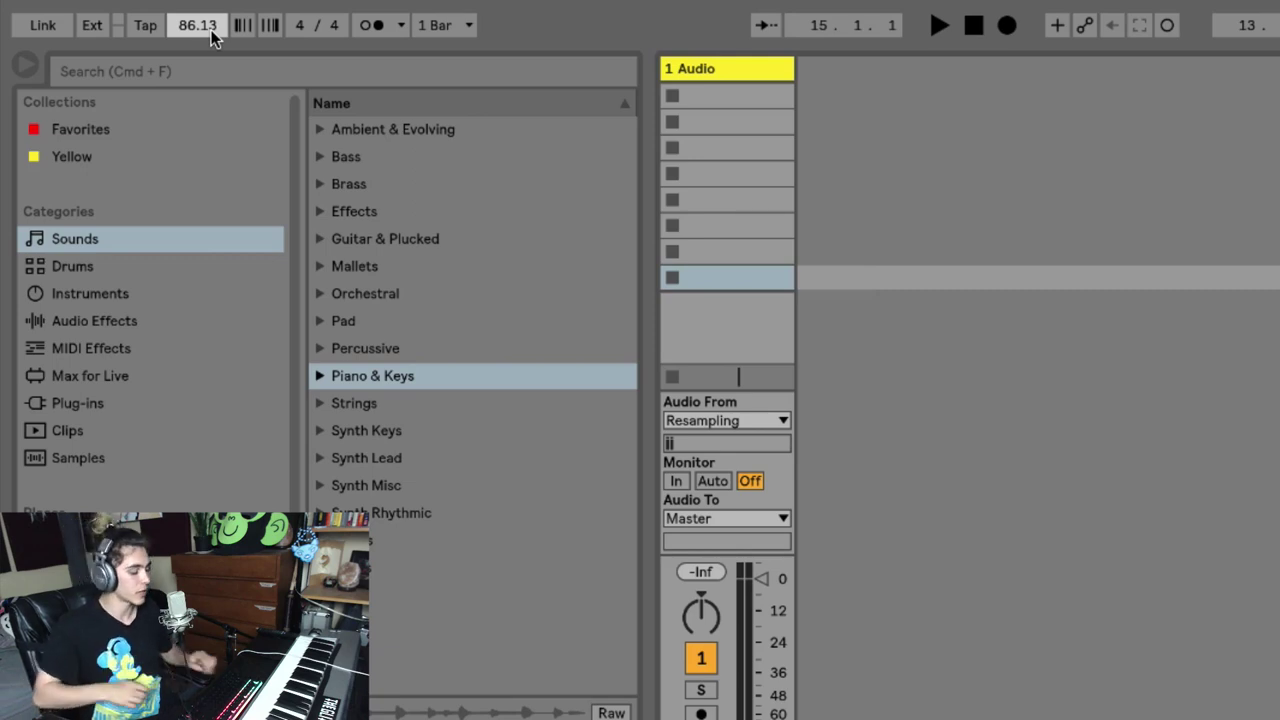
text(140)
key(Return)
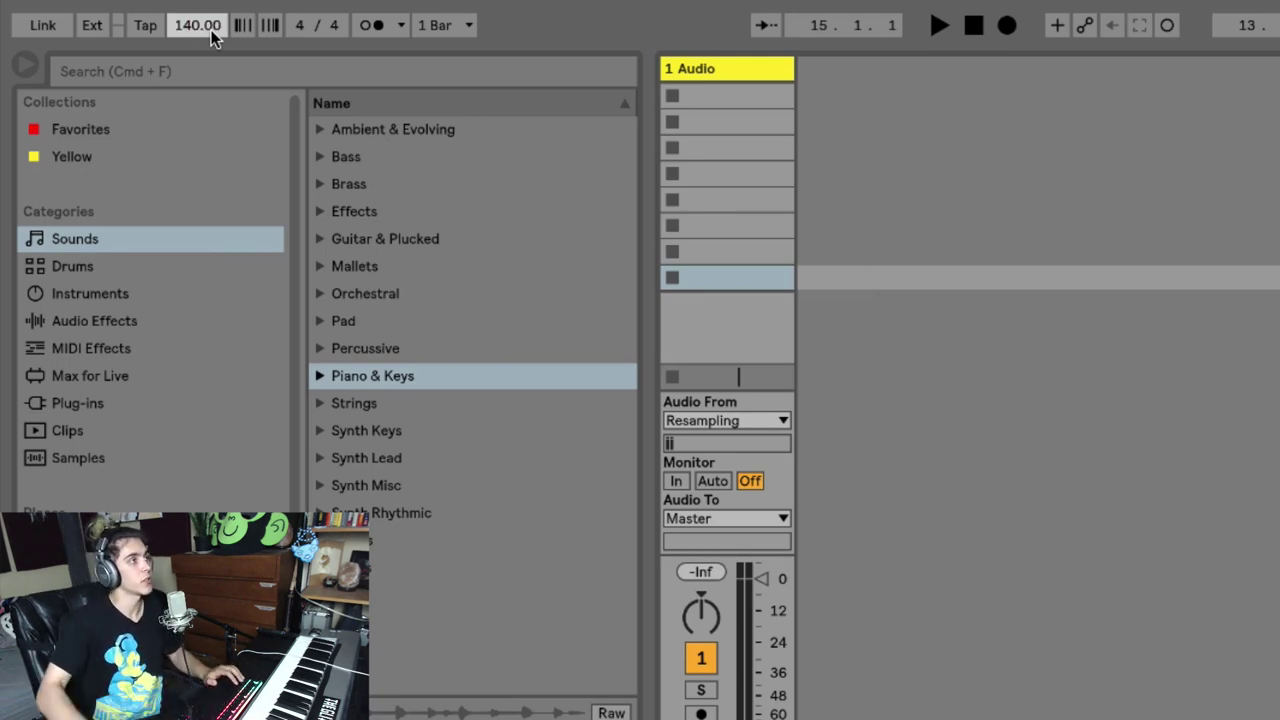
- Play with the metronome on, lower the tempo to 85.56 BPM, then turn the metronome off and stop
key(space)
click(368, 28)
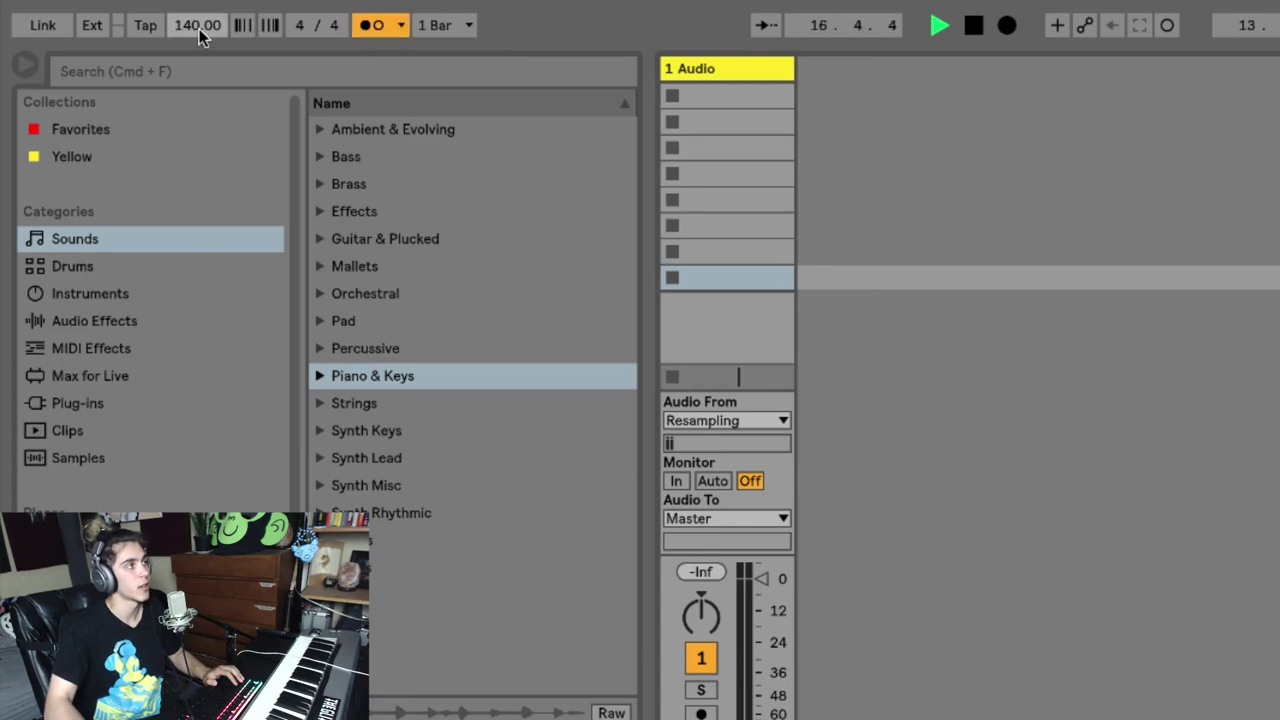
drag(200, 31, 200, 85)
scroll(213, 34, down, 2)
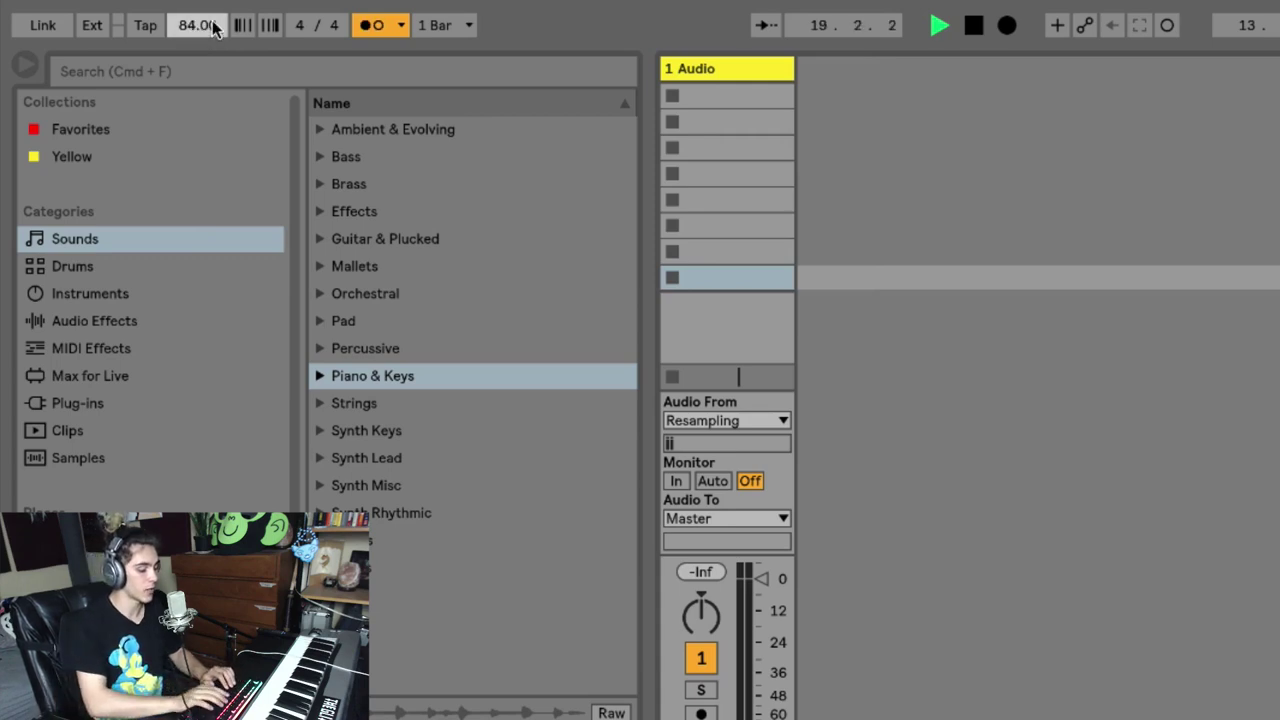
scroll(213, 29, up, 2)
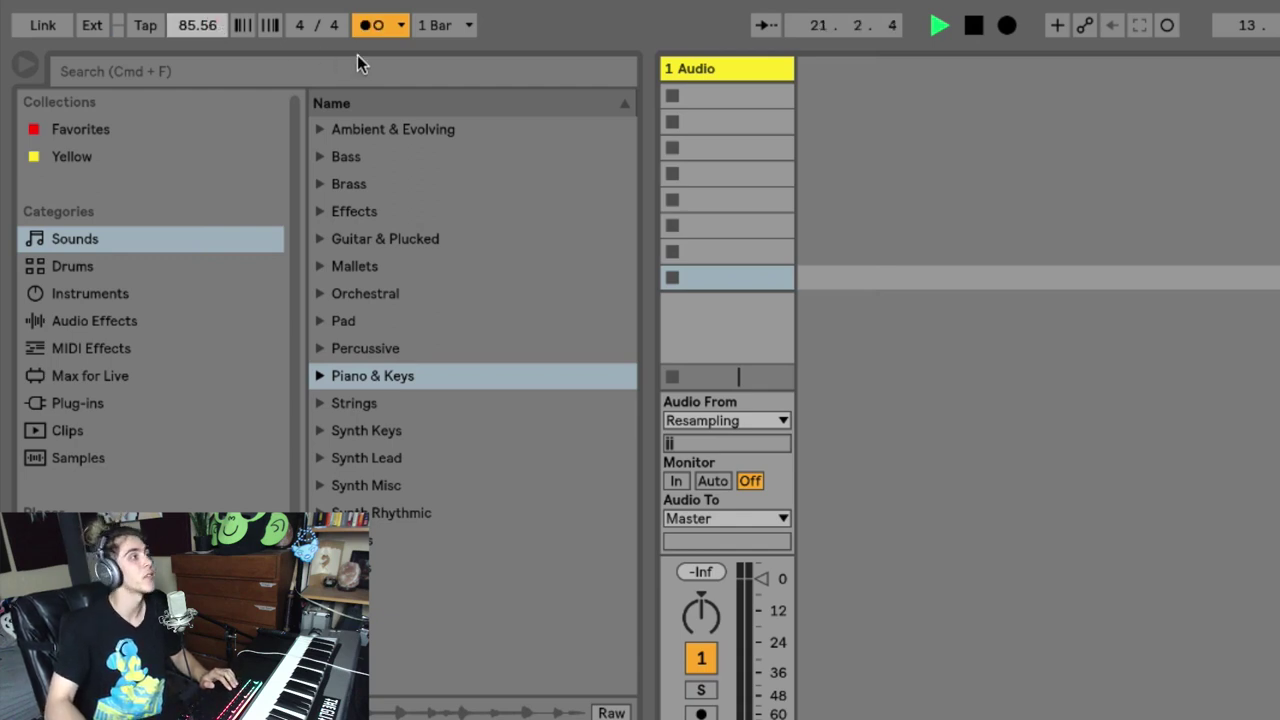
click(378, 30)
key(space)
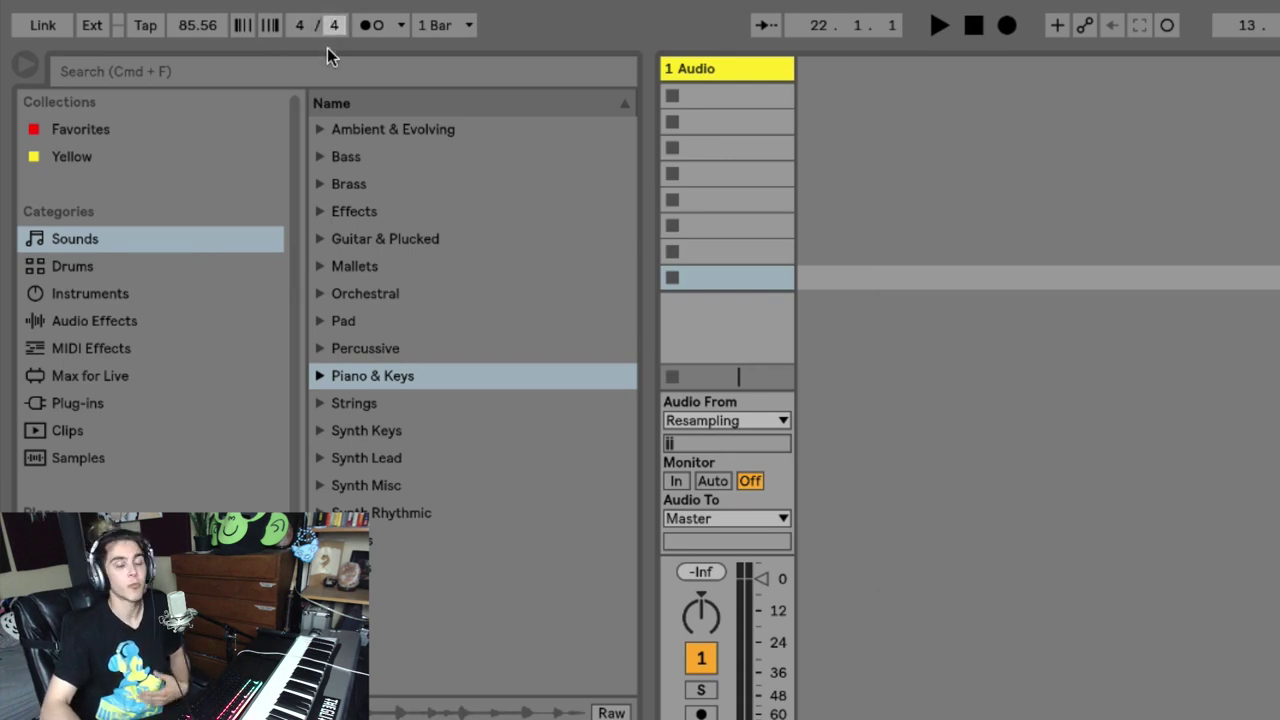
- Audition a 7/4 time signature with the metronome on, then type 4 to restore 4/4
drag(299, 25, 299, 2)
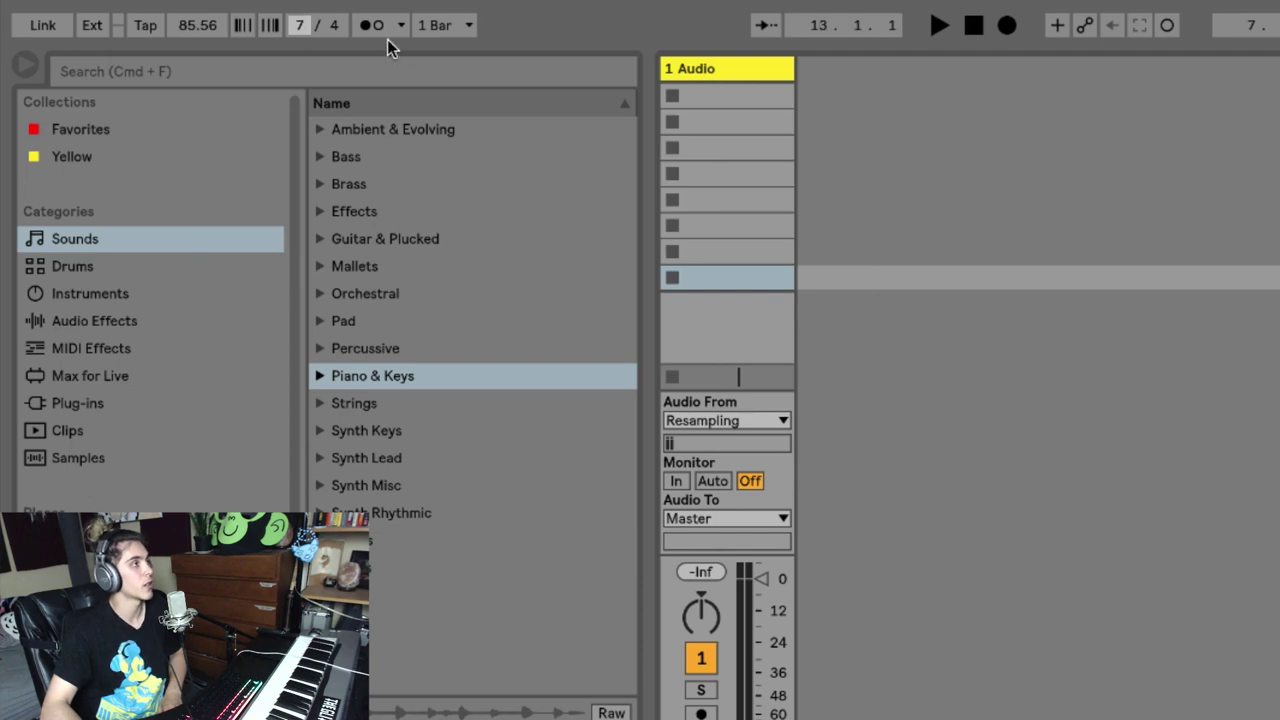
click(364, 27)
key(space)
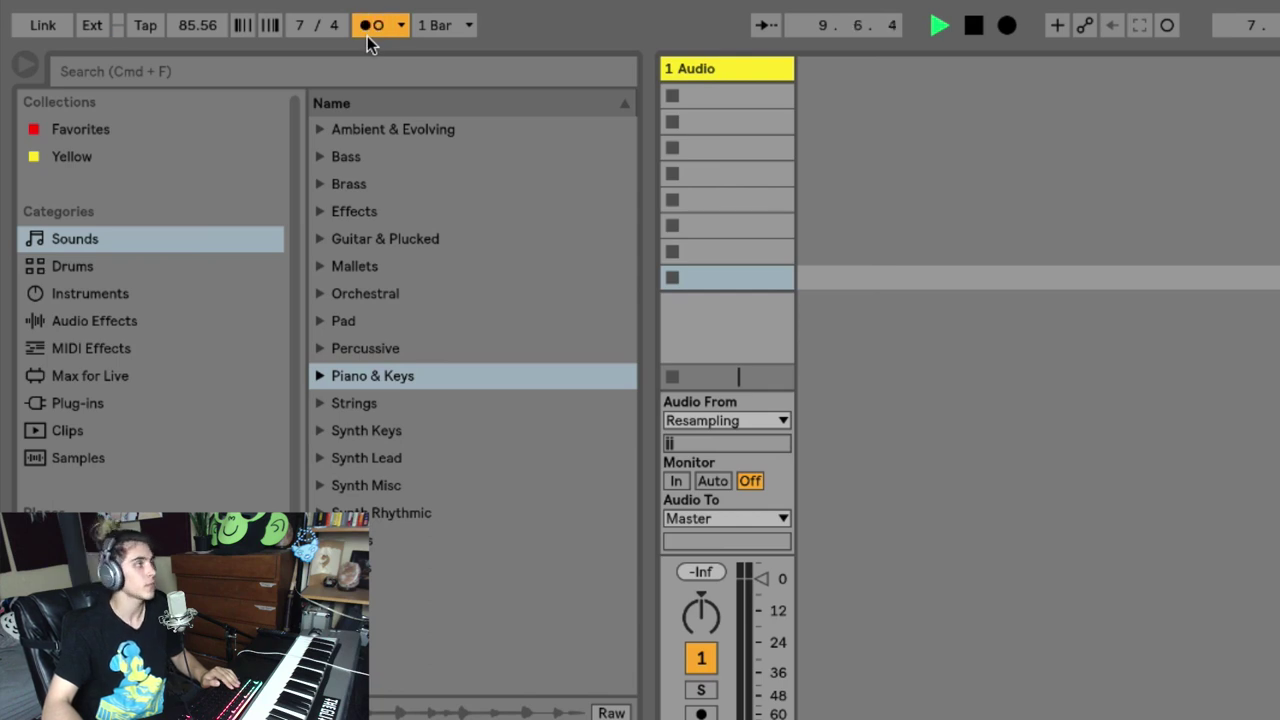
click(303, 28)
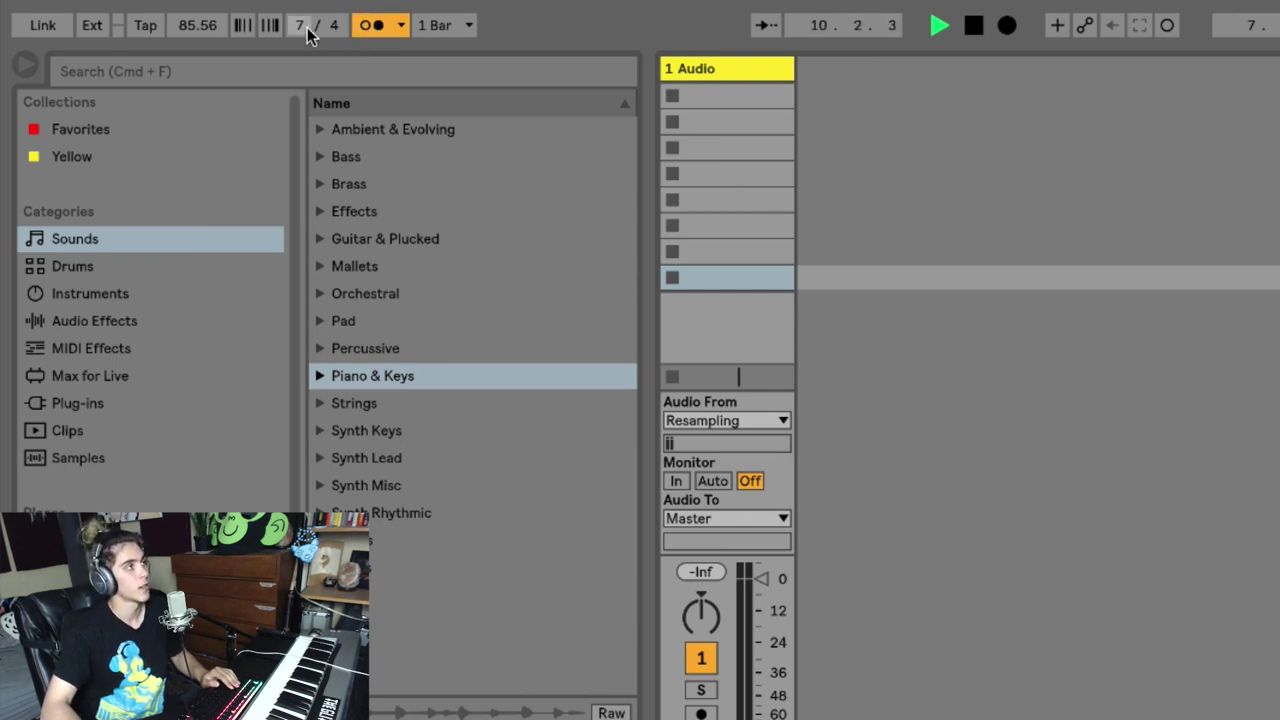
key(space)
text(4)
key(Return)
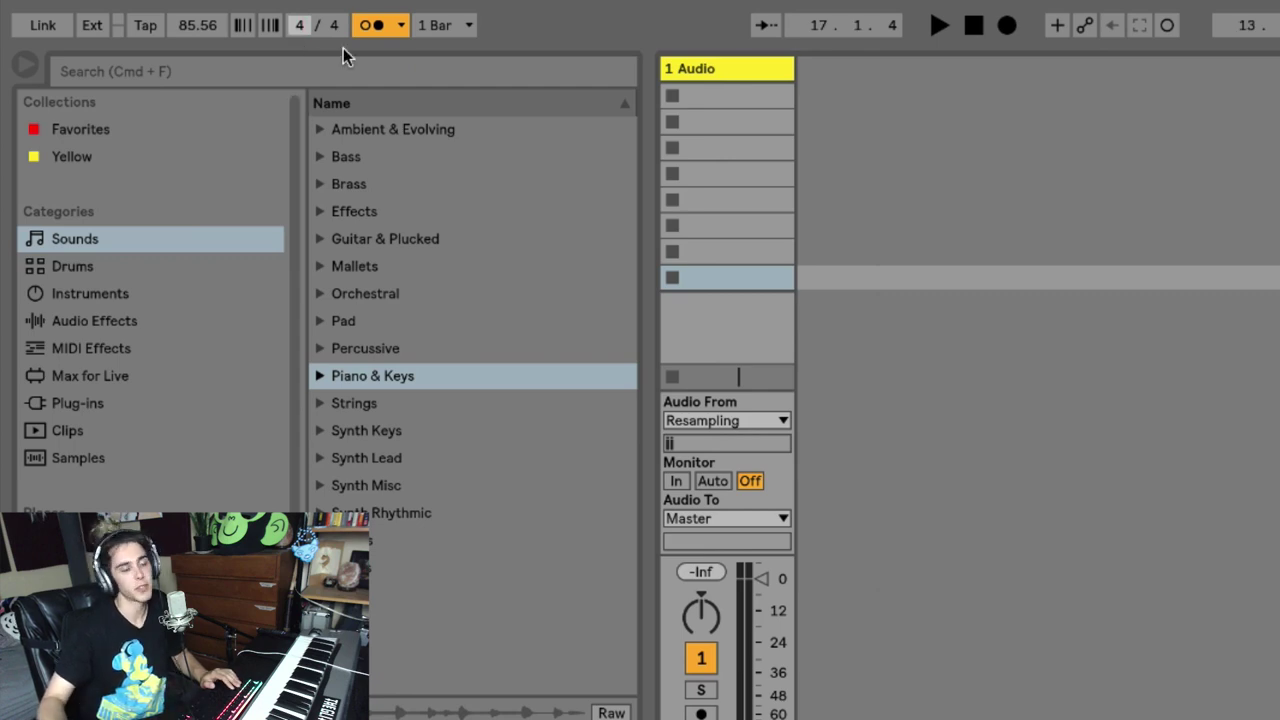
click(340, 55)
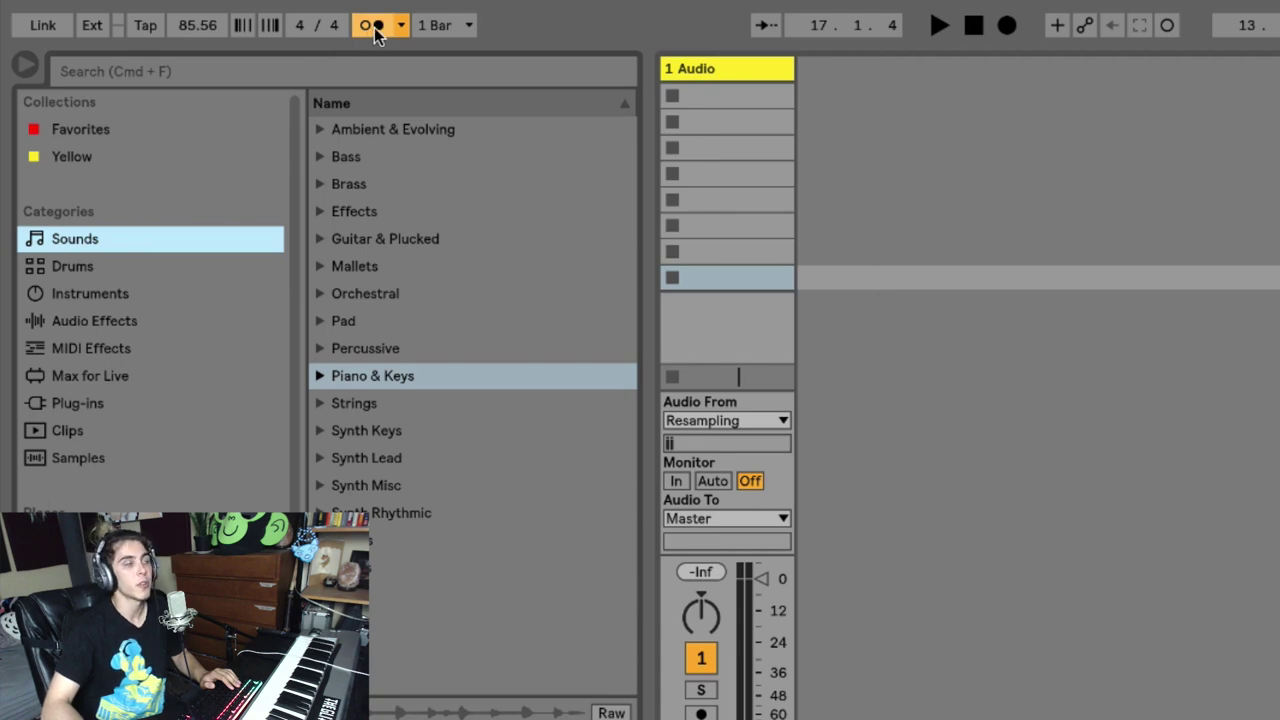
- Review the metronome's Count-In, Sound and Rhythm options, switch it off, and view the quantization choices
key(space)
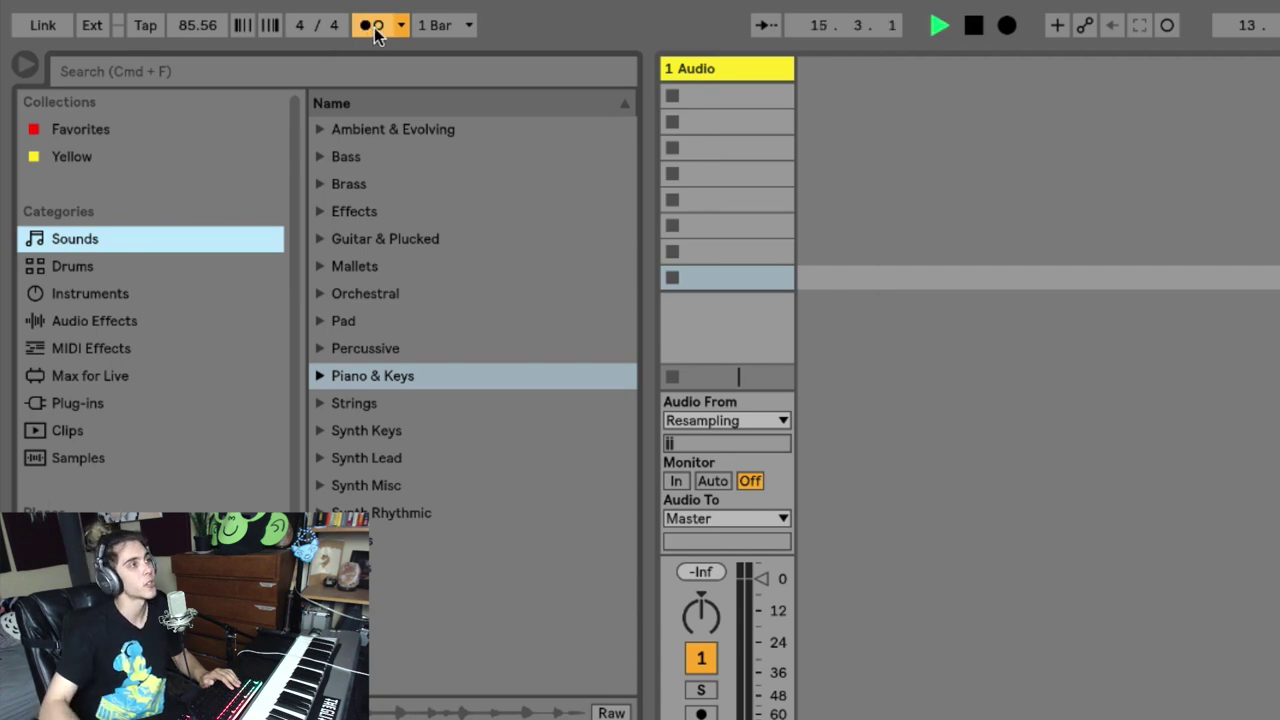
key(space)
click(401, 27)
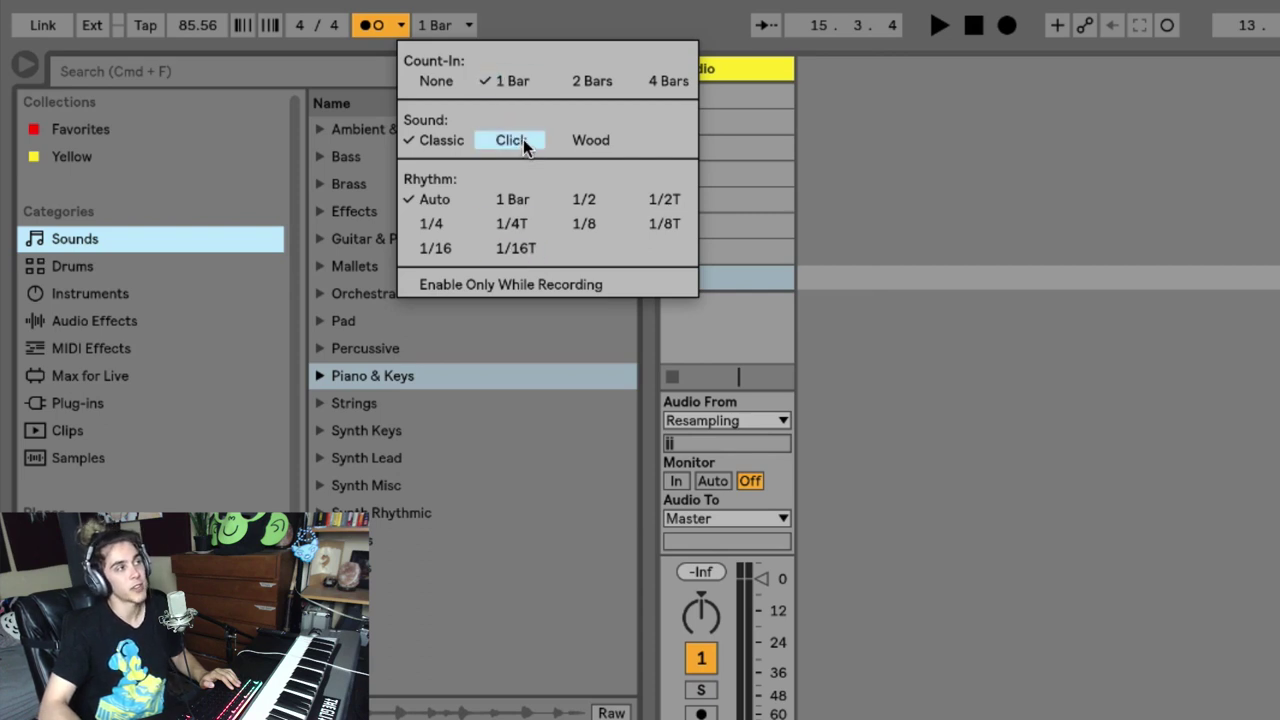
click(375, 39)
click(400, 25)
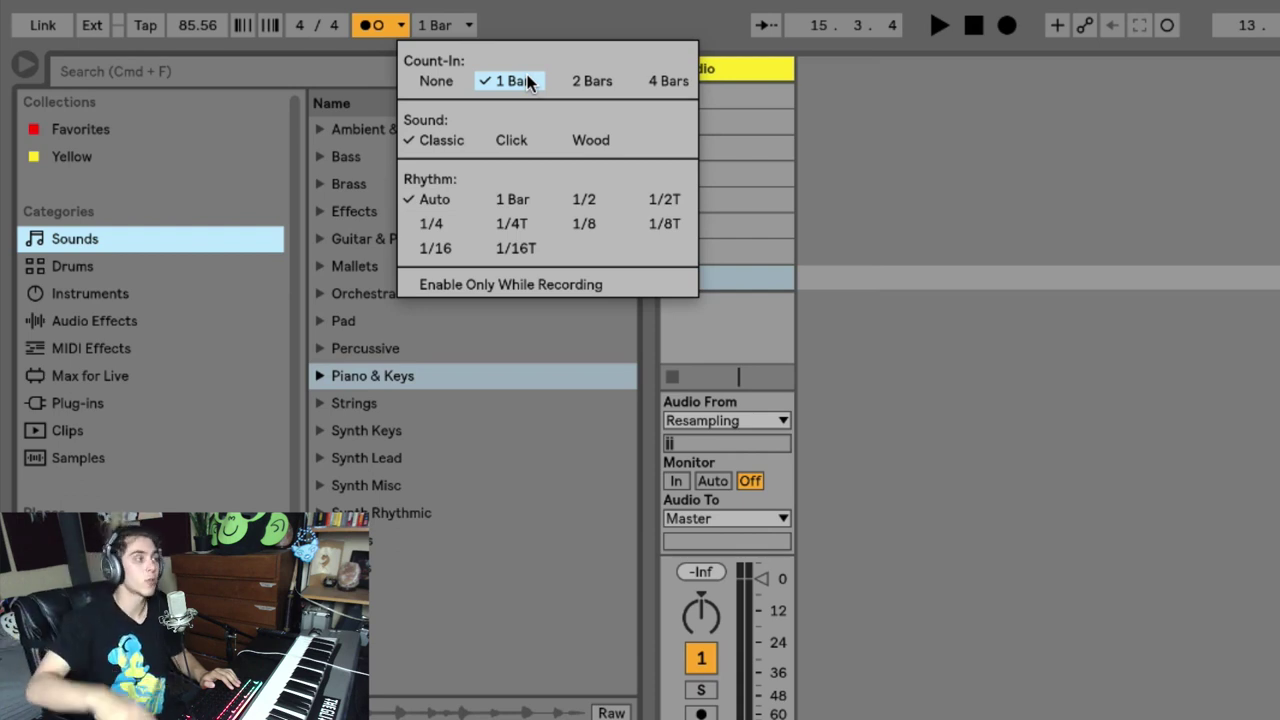
click(539, 36)
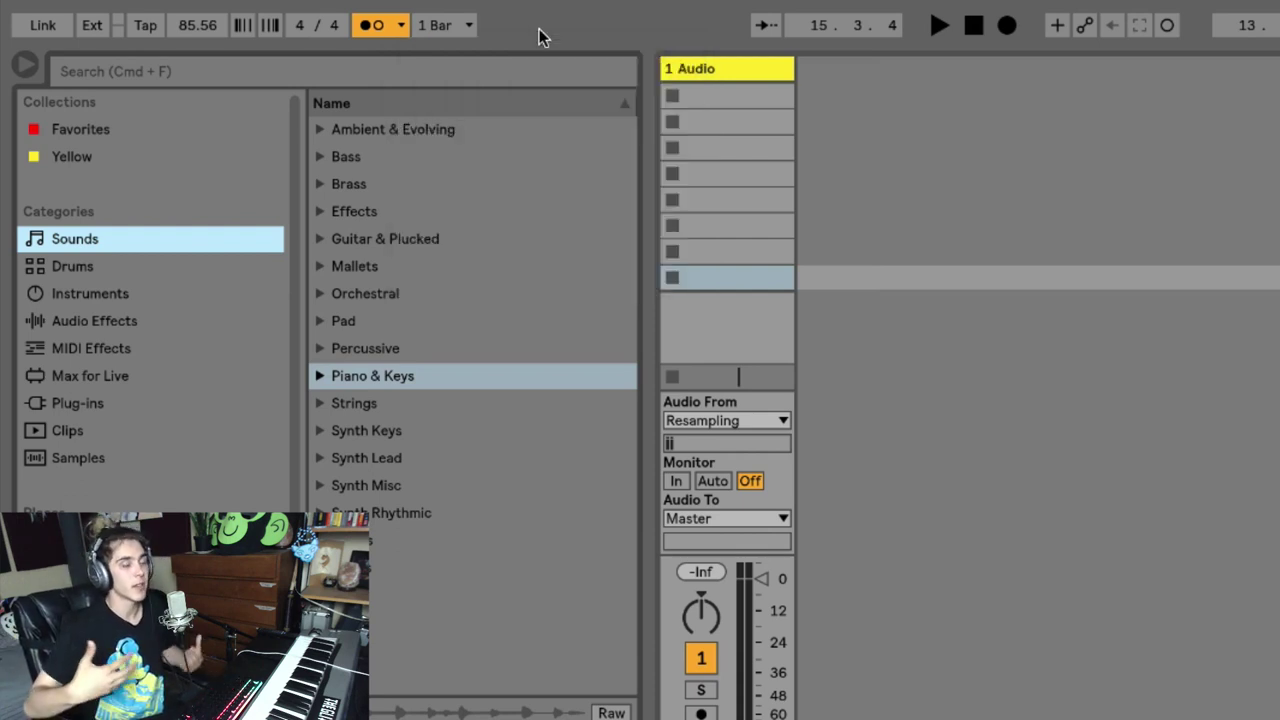
click(373, 26)
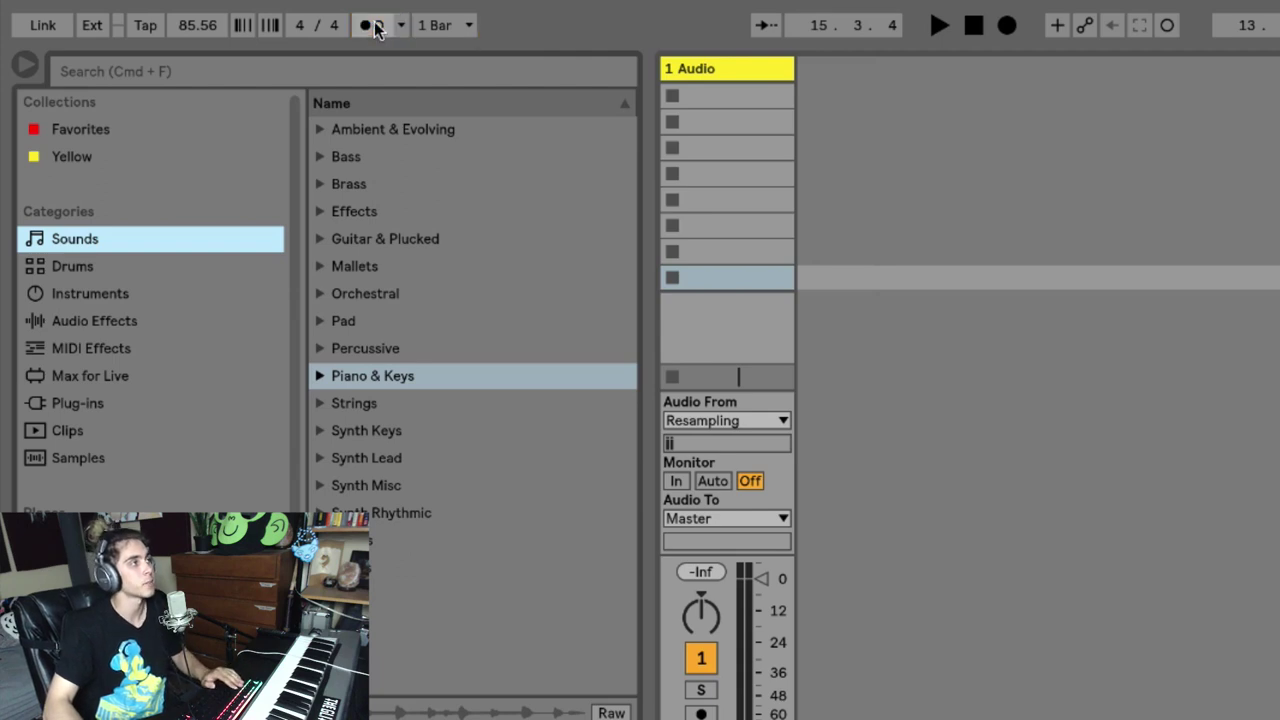
click(447, 25)
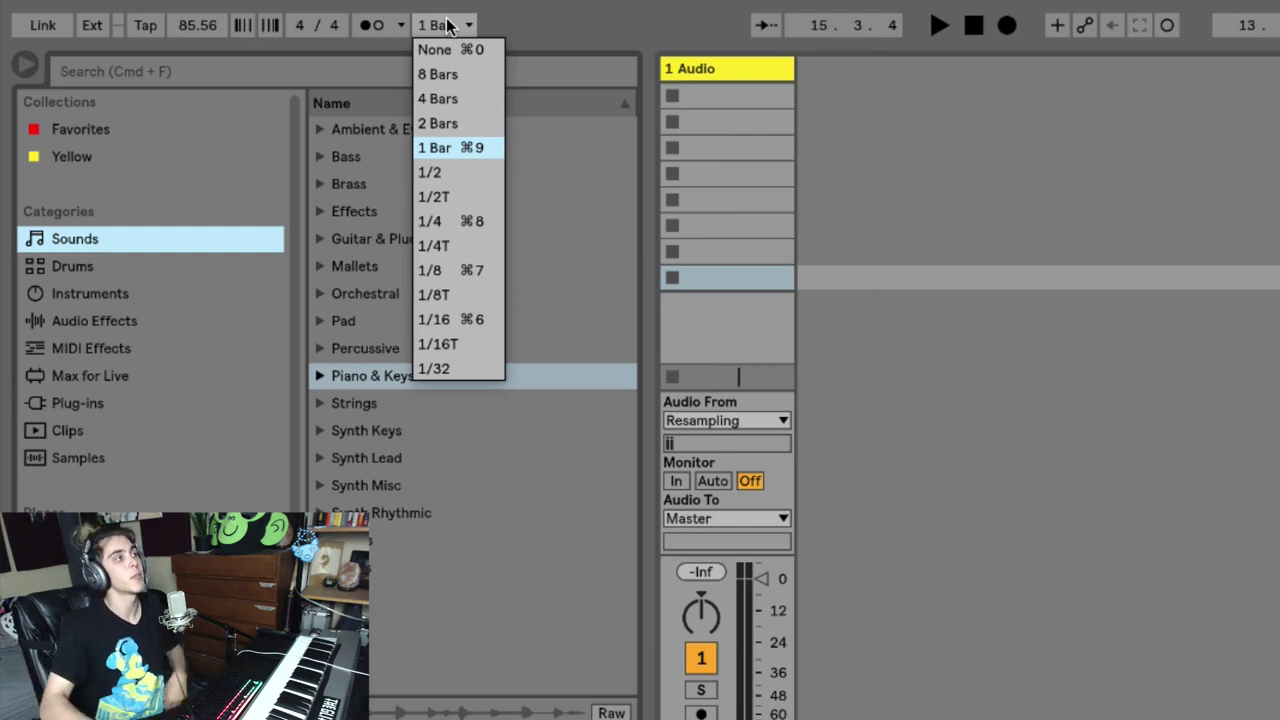
- Keep 1 Bar quantization, turn on Follow, and switch to Arrangement View
click(447, 153)
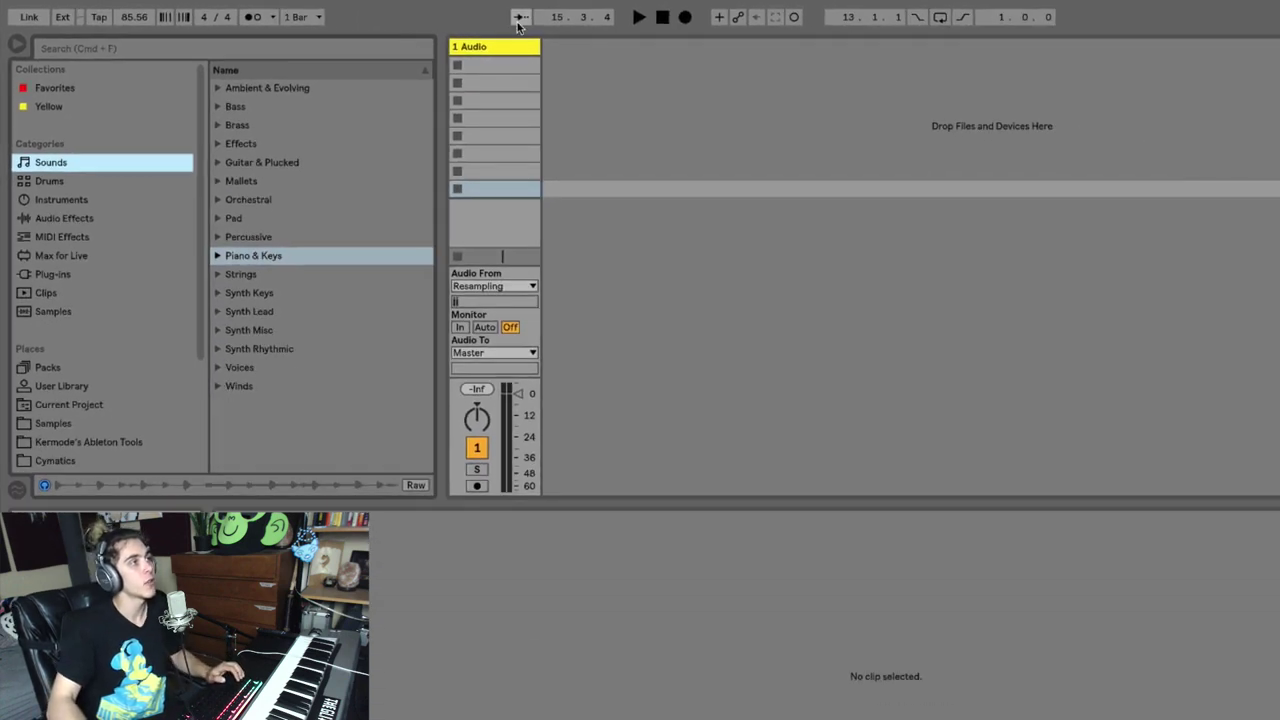
click(765, 25)
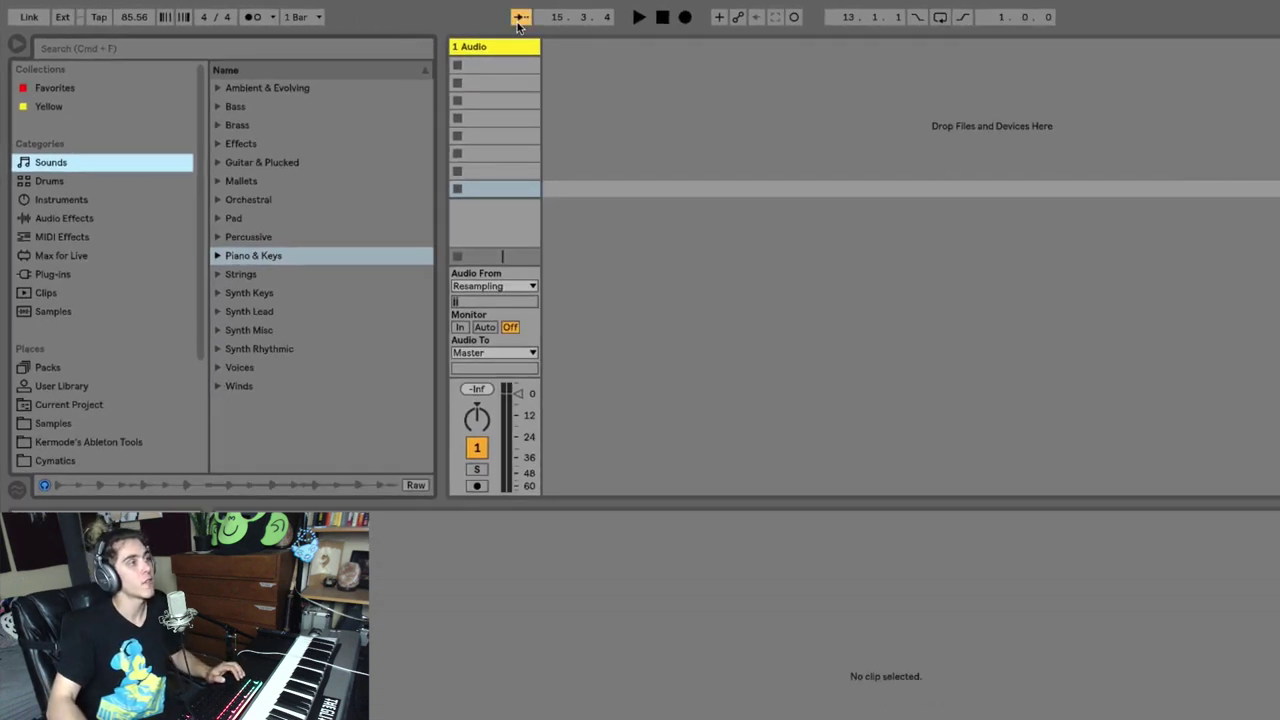
key(Tab)
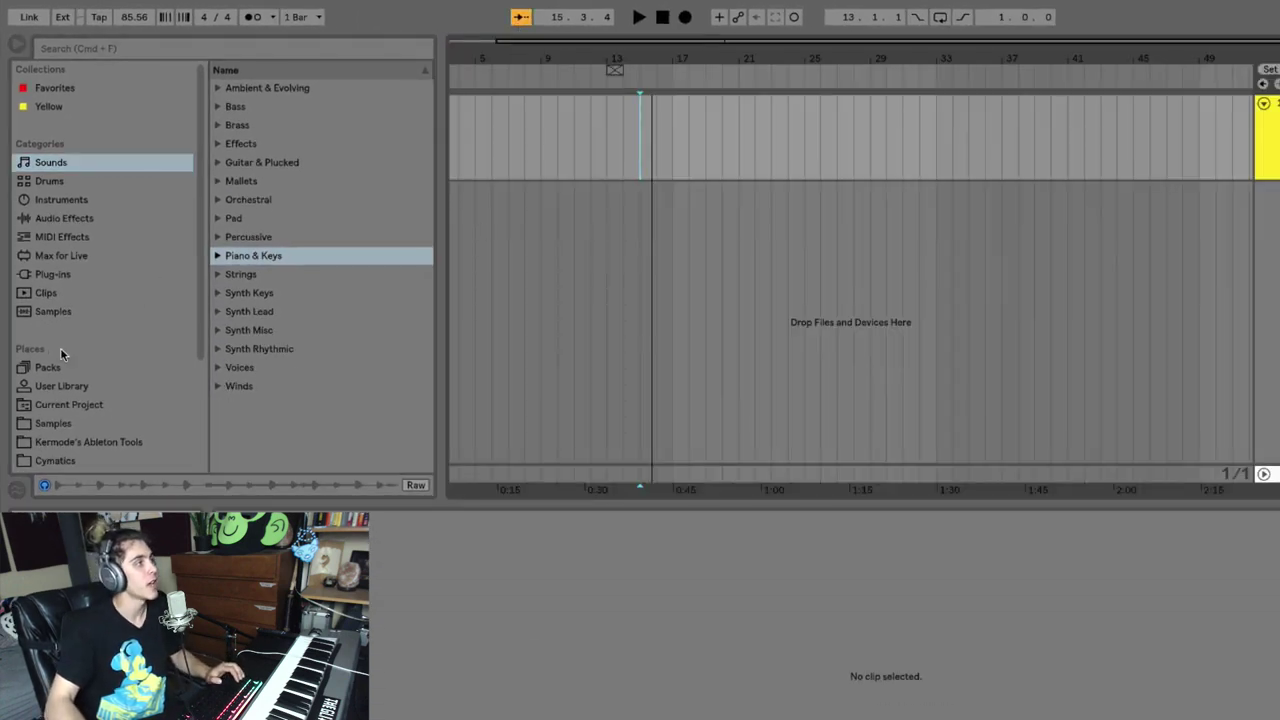
- Place the Gt1 R&B Dmaj 98bpm clip at bar 13, zoom to it, and listen with Follow off
click(46, 293)
drag(268, 290, 613, 143)
key(z)
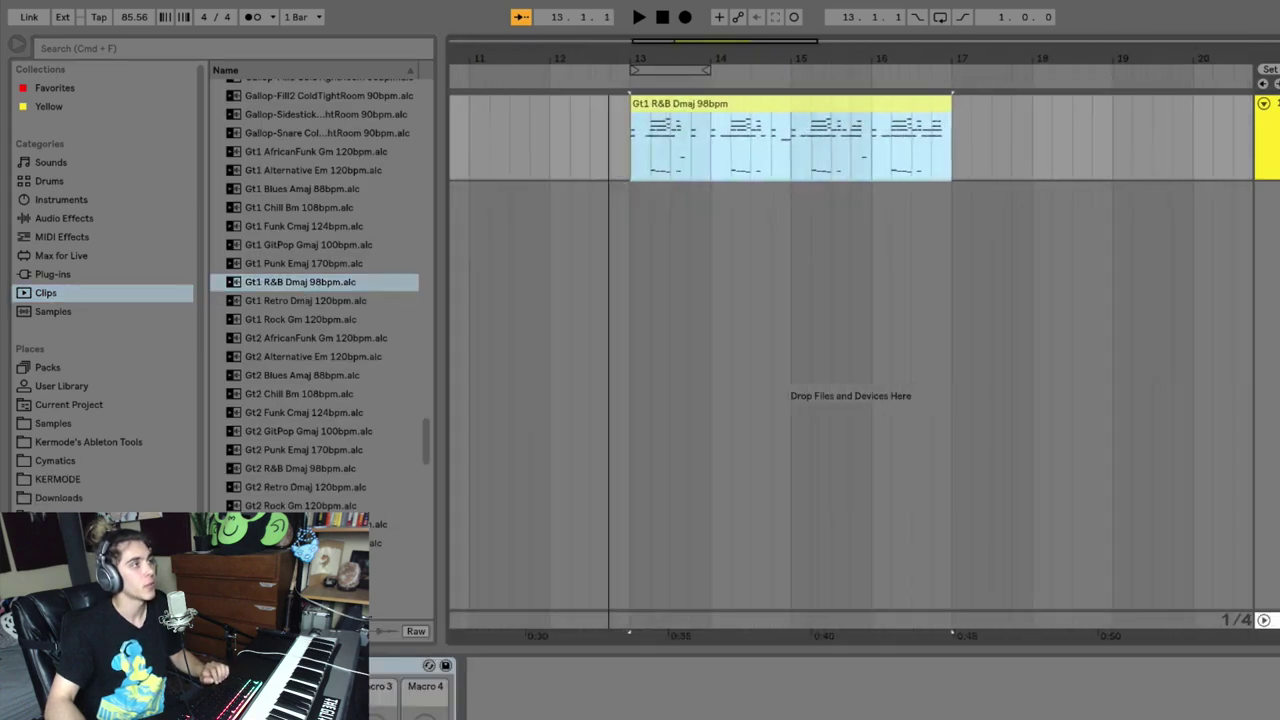
key(space)
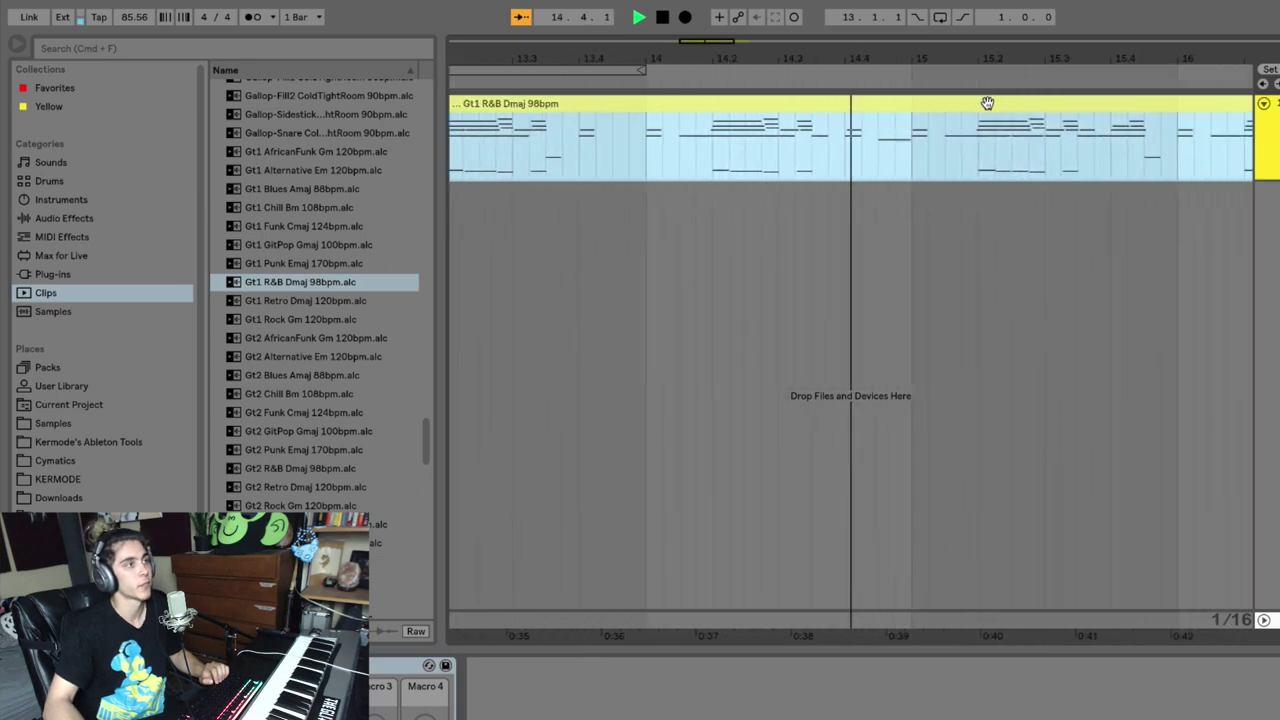
key(space)
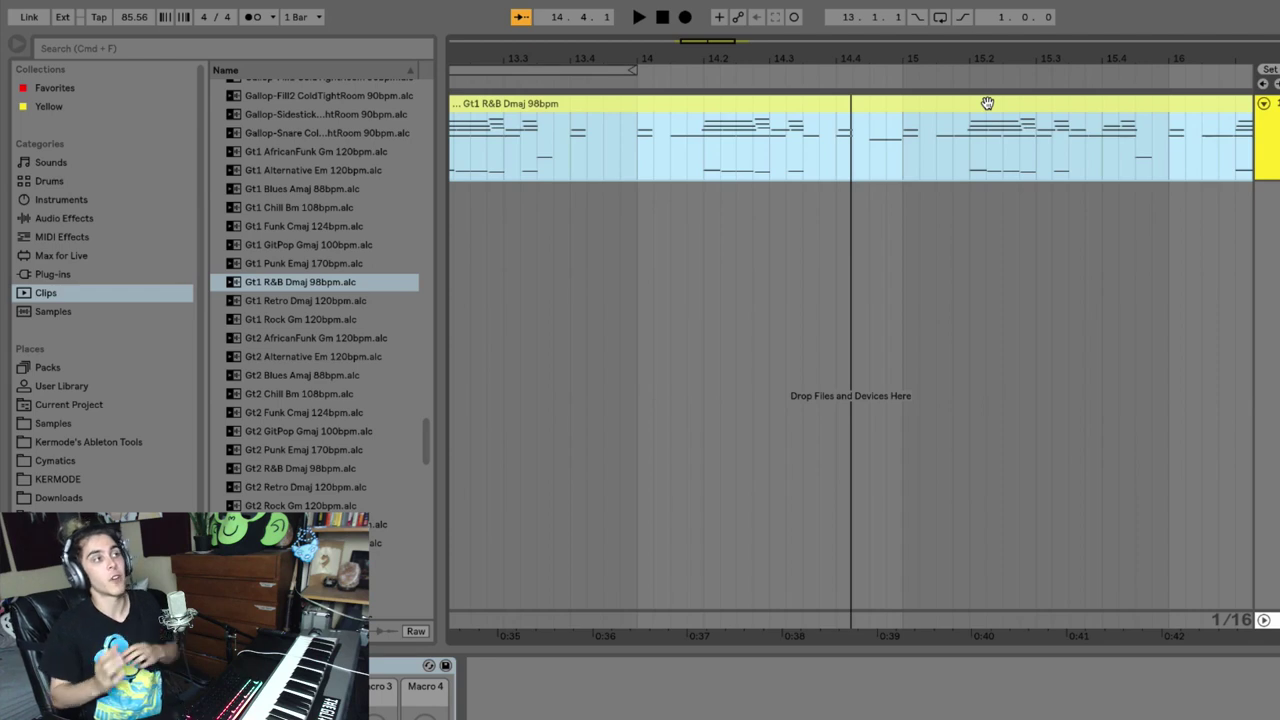
click(521, 16)
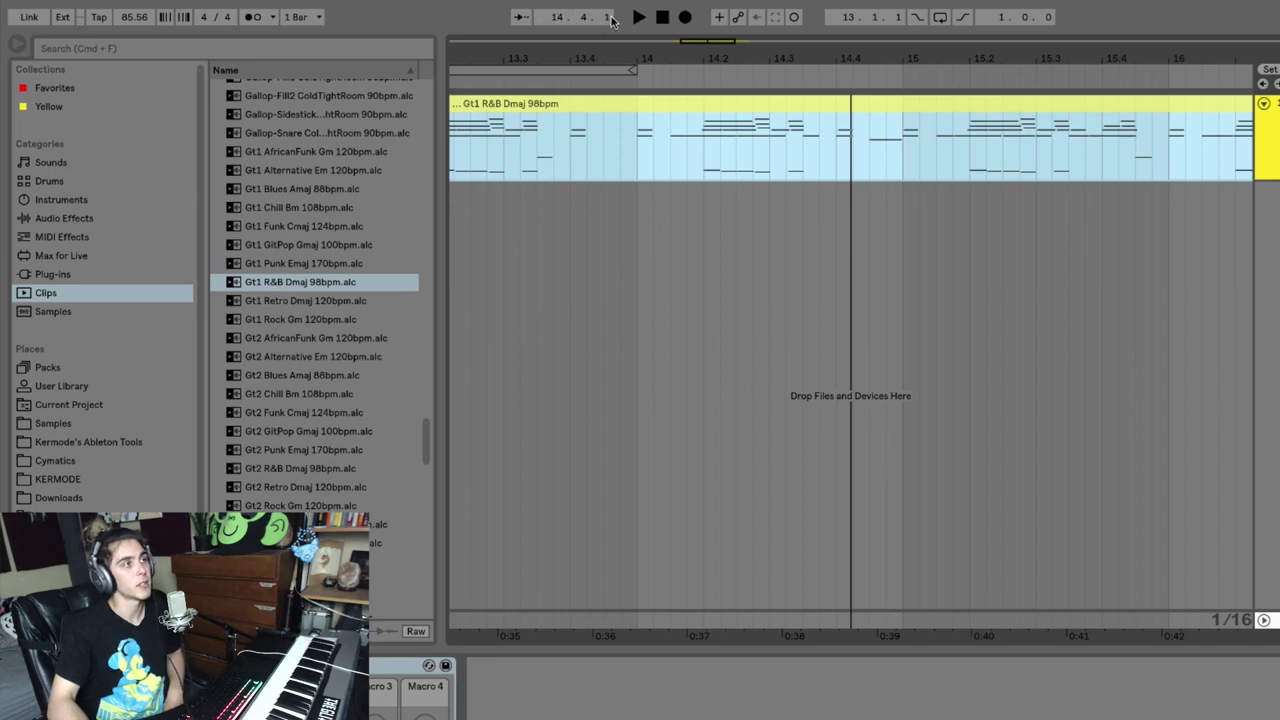
drag(610, 20, 610, 30)
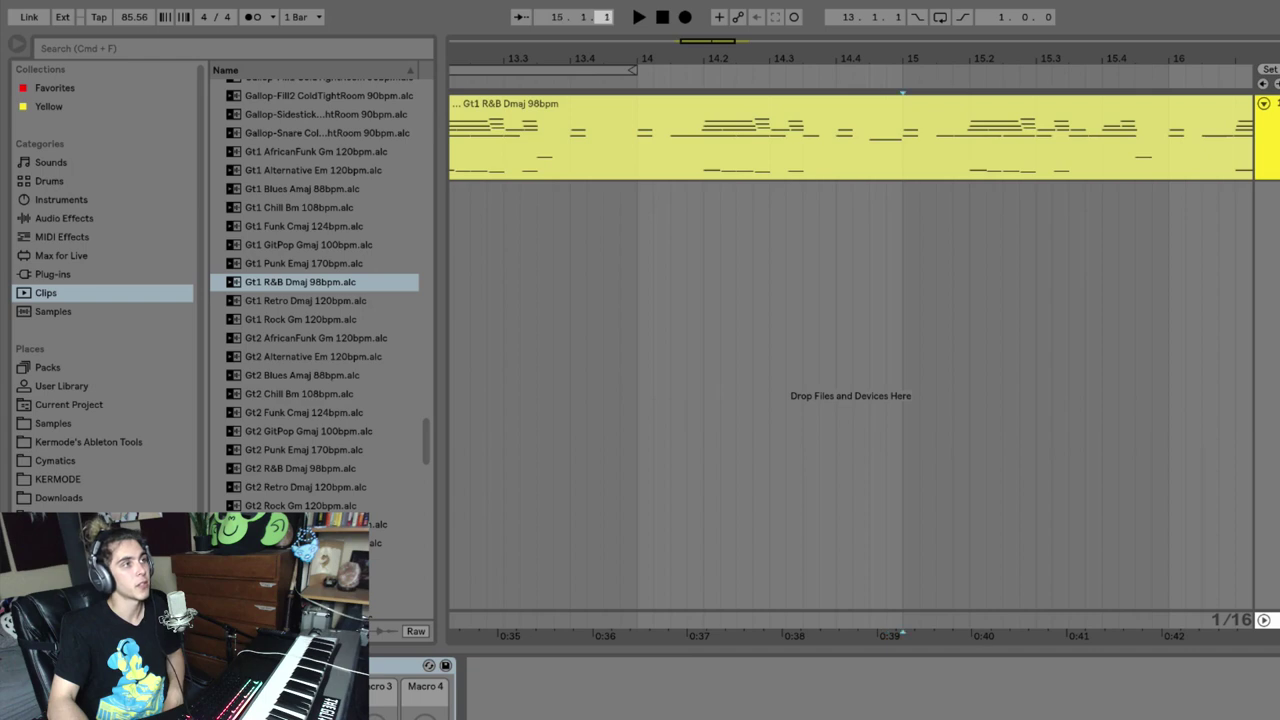
key(space)
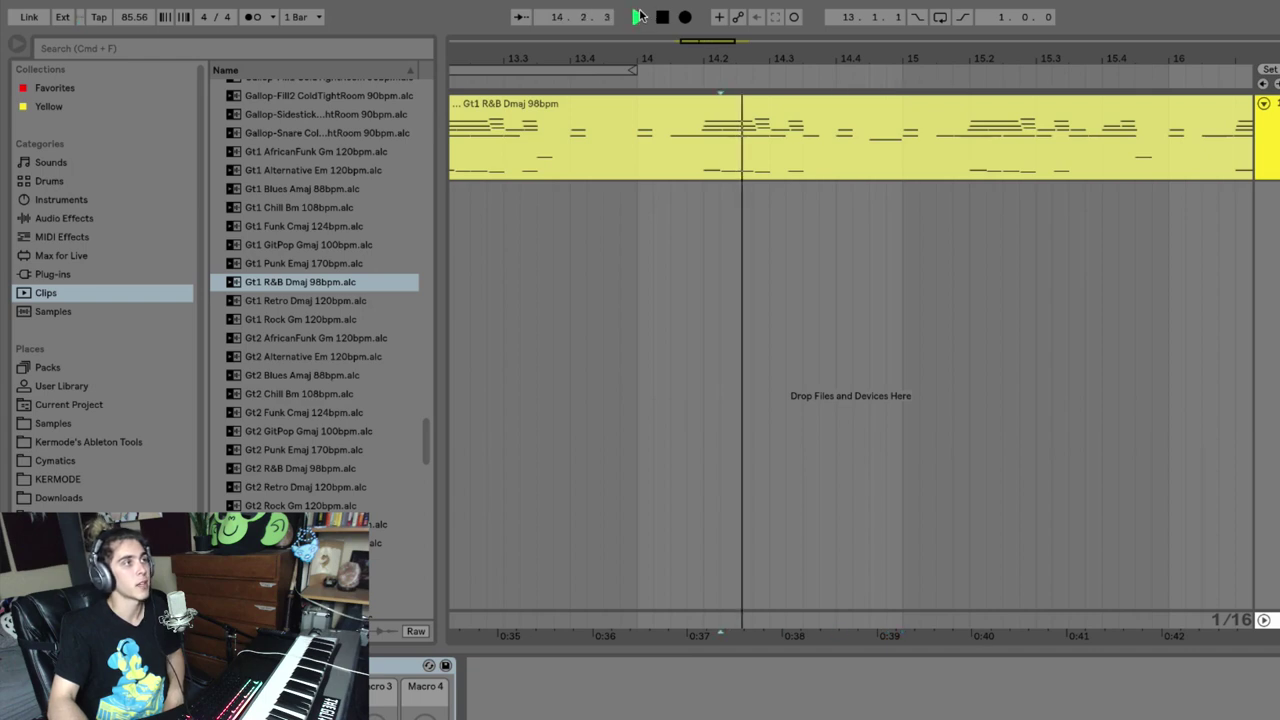
key(space)
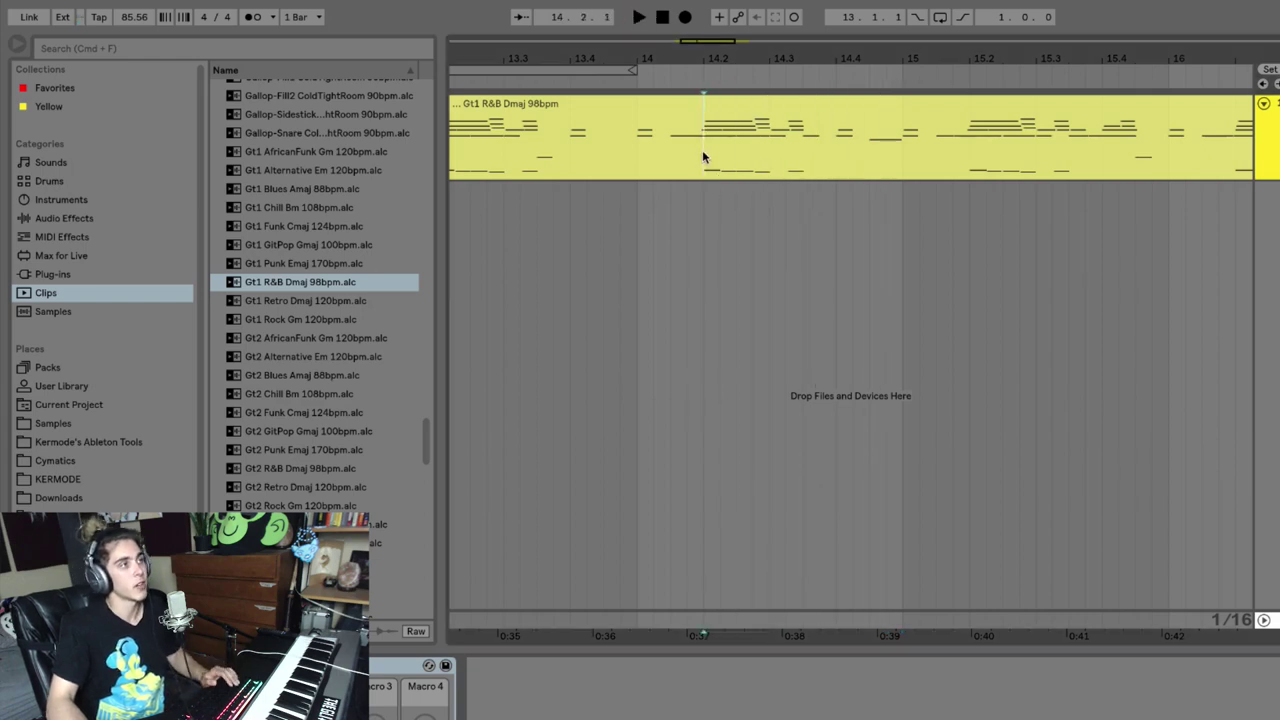
click(653, 160)
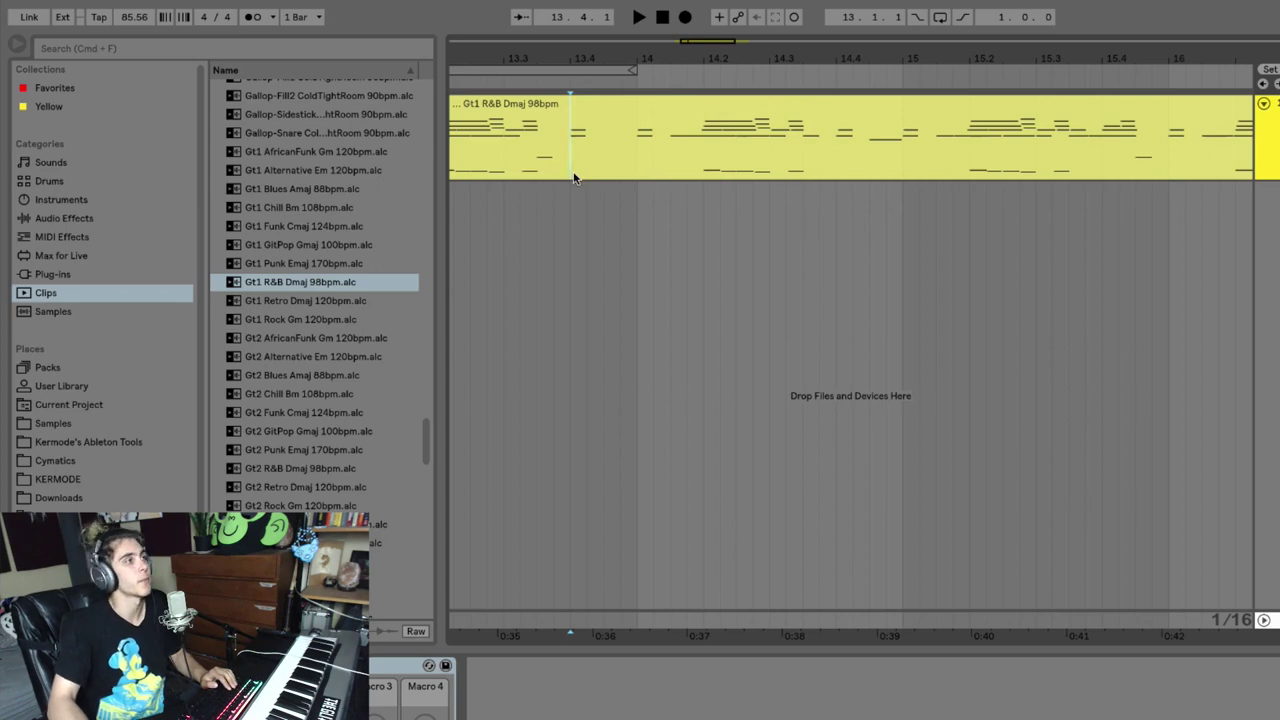
click(637, 18)
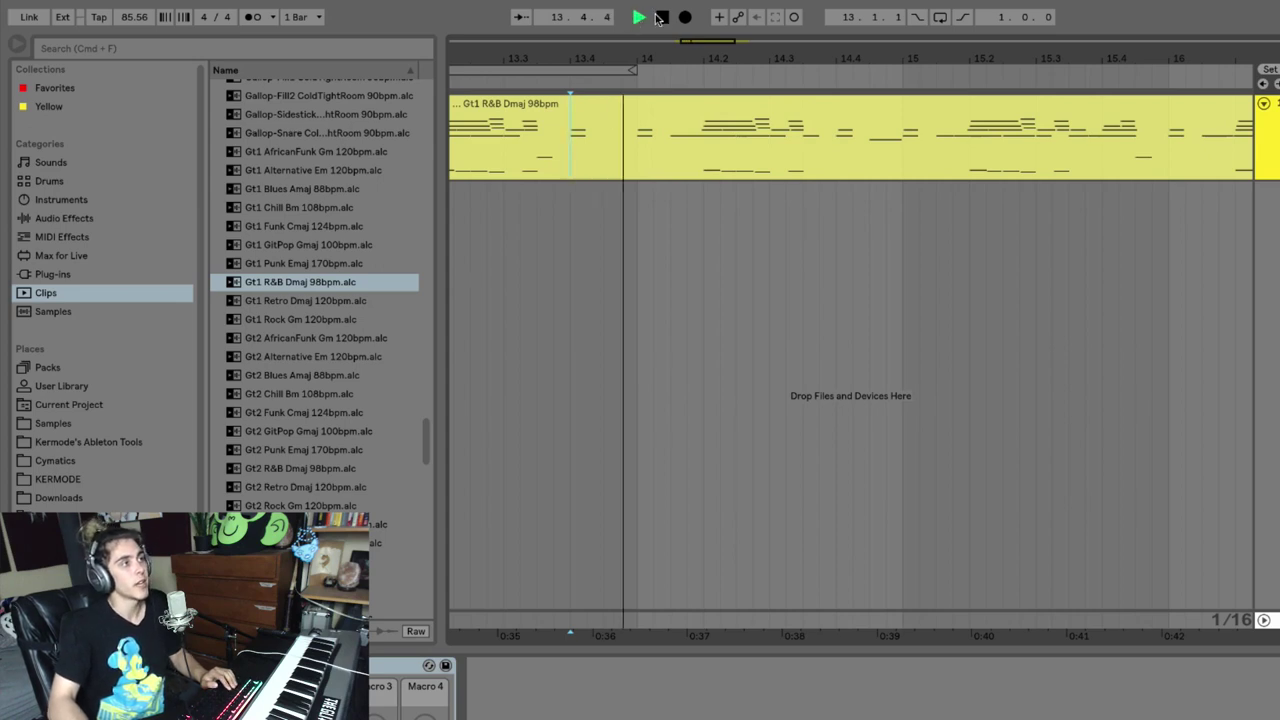
click(662, 17)
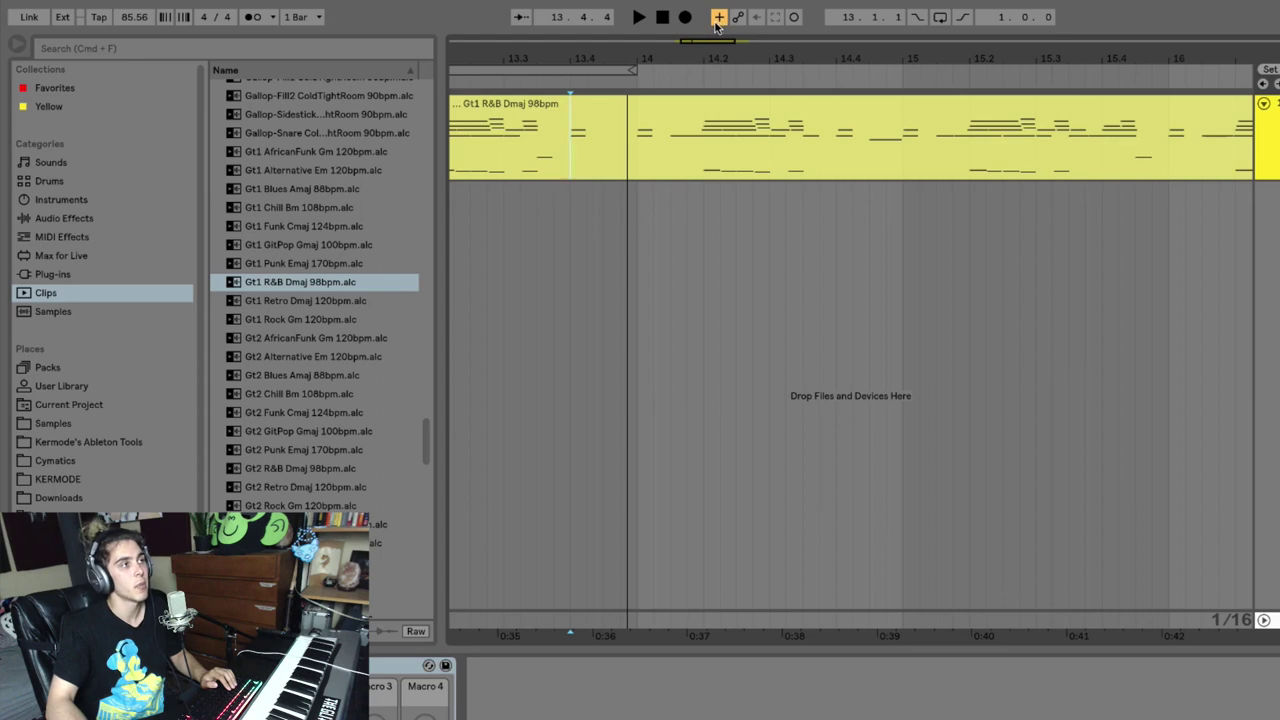
click(718, 18)
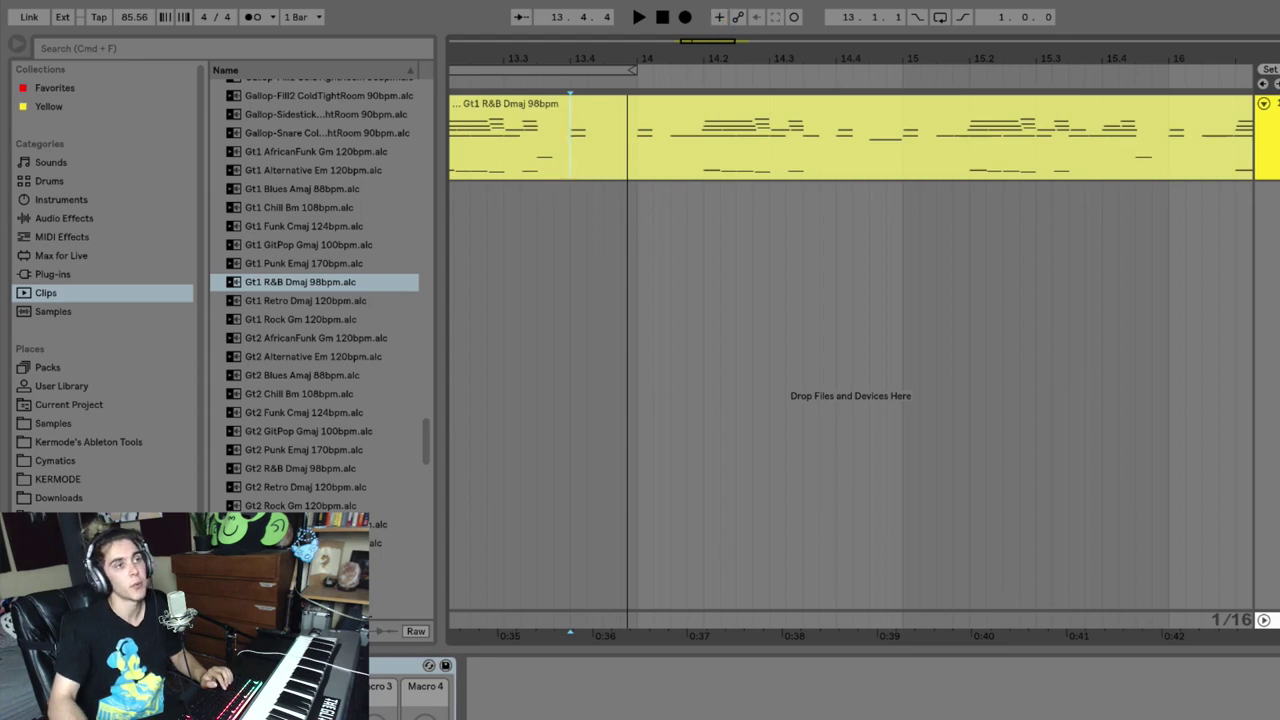
key(F9)
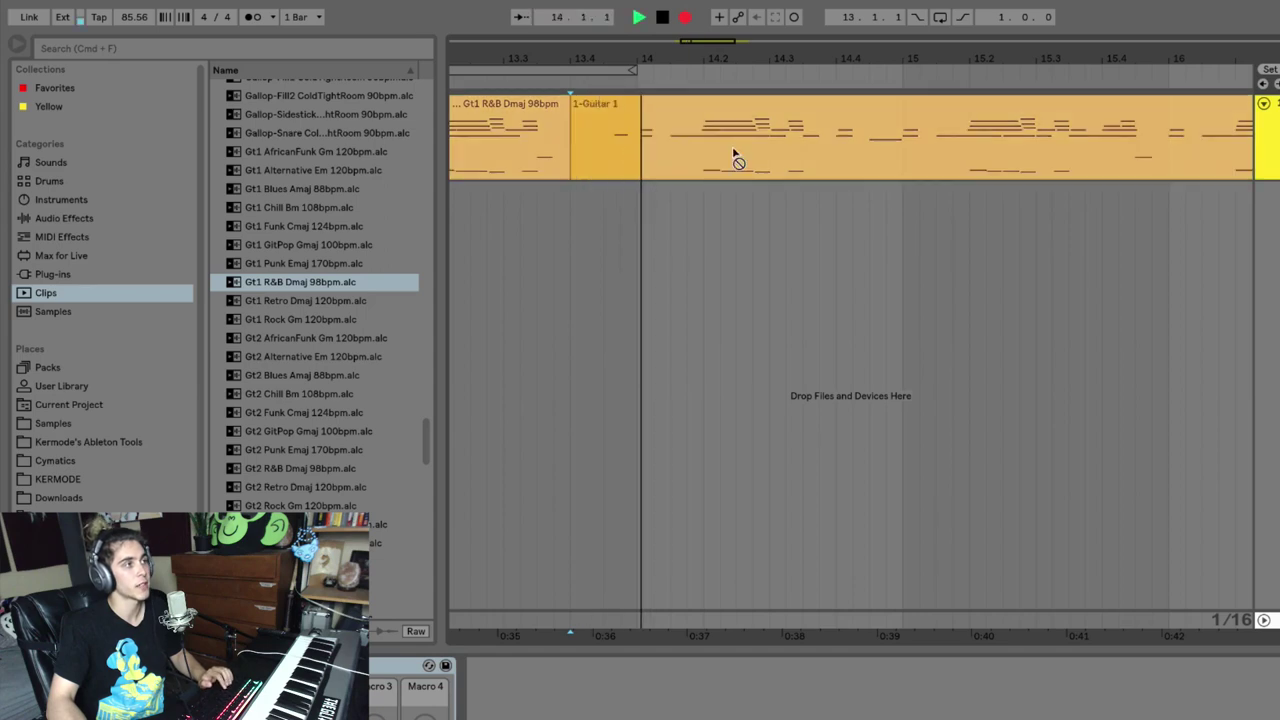
key(space)
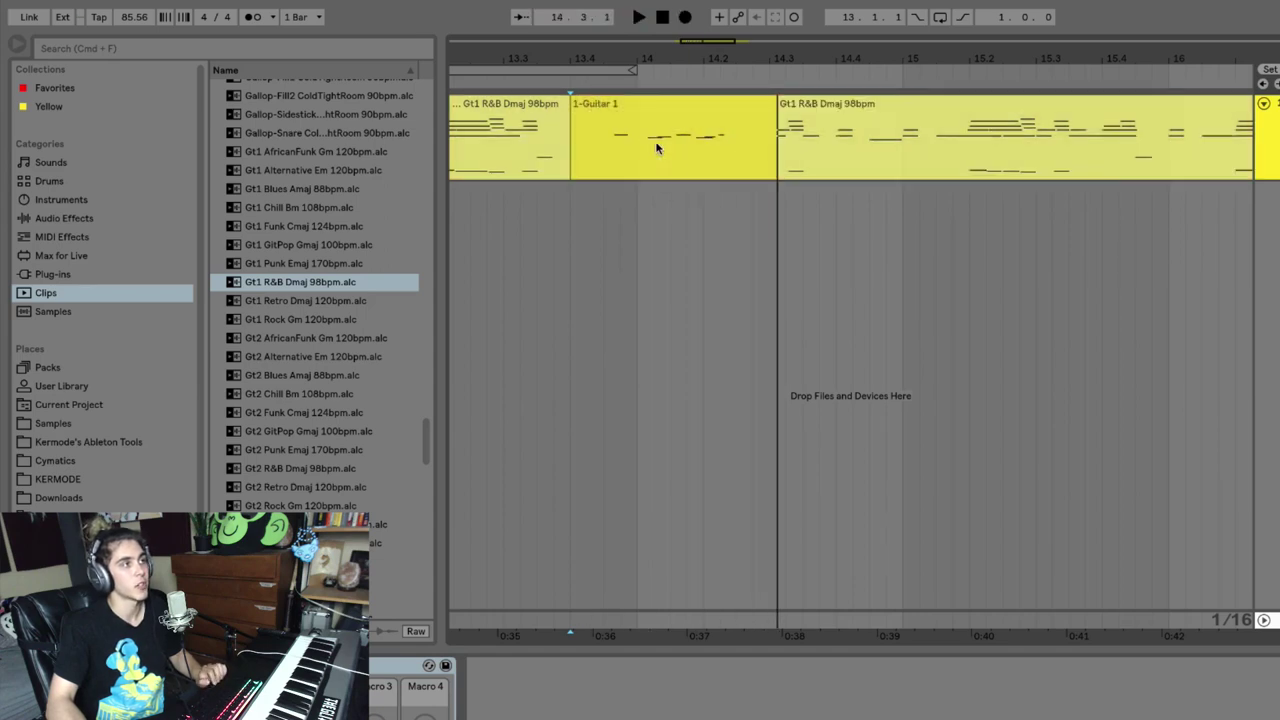
key(space)
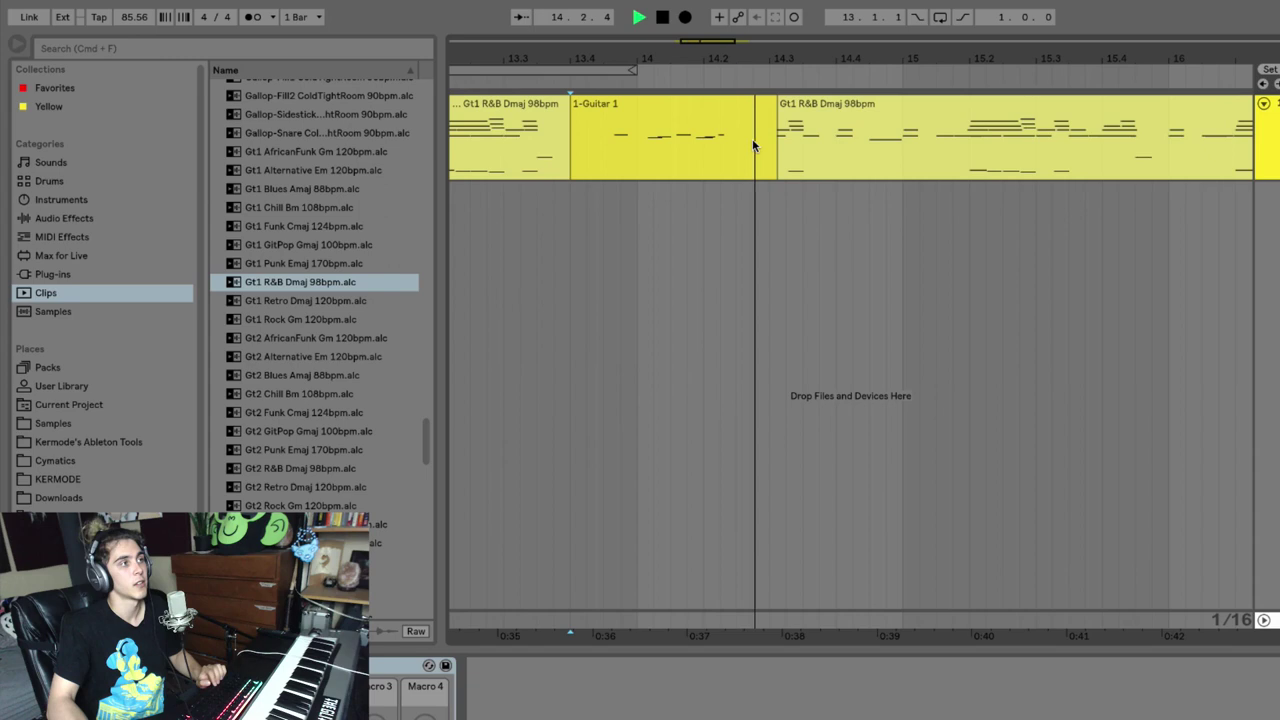
key(space)
key(super+z)
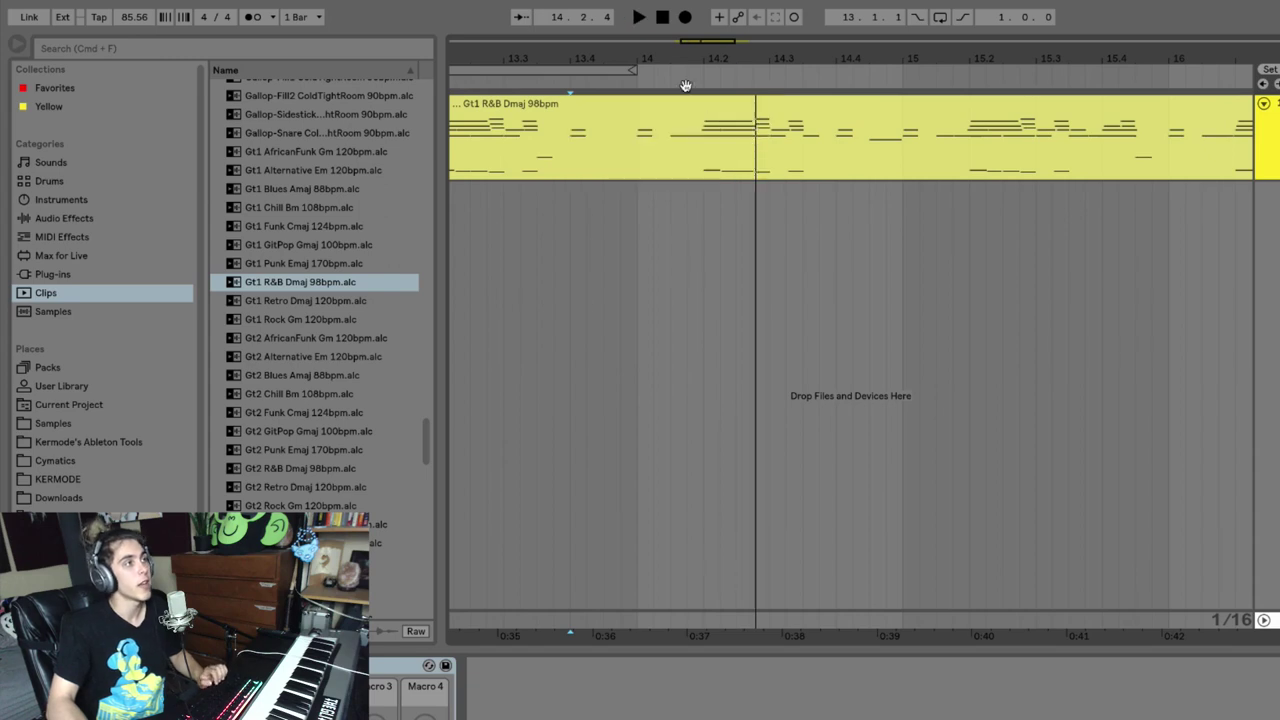
click(718, 17)
click(685, 17)
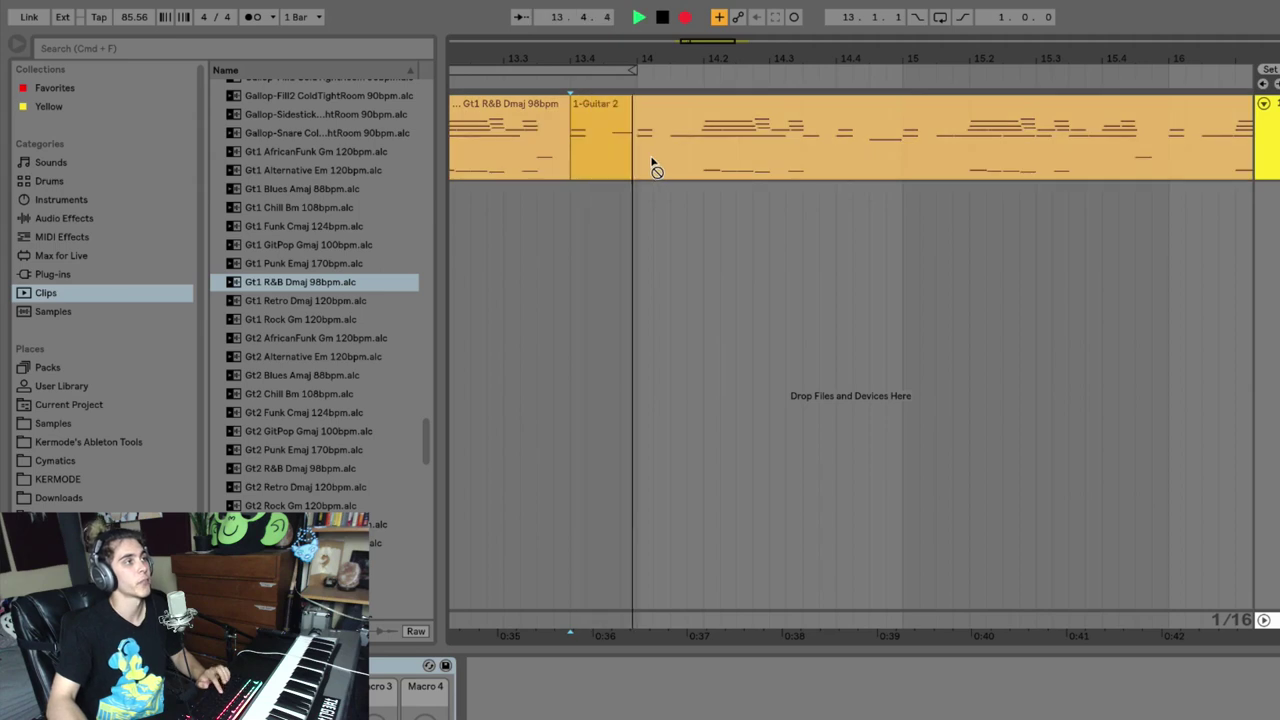
key(space)
key(space)
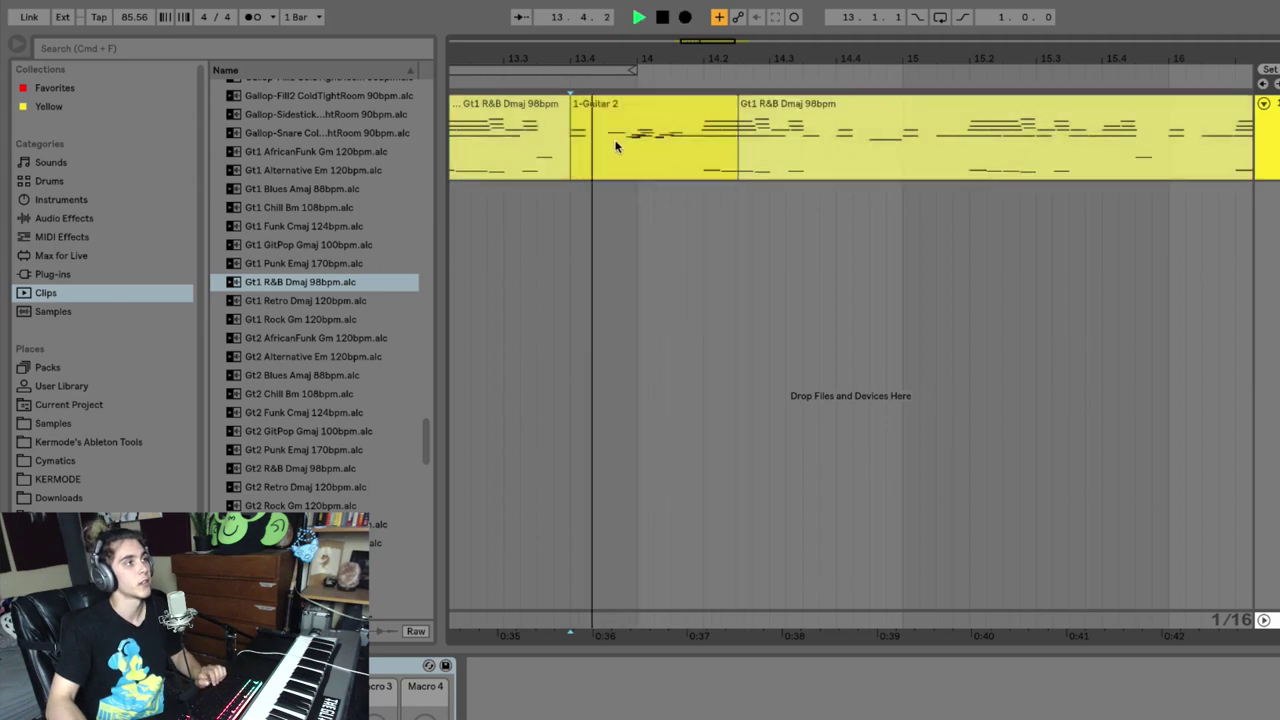
key(space)
click(728, 108)
key(super+z)
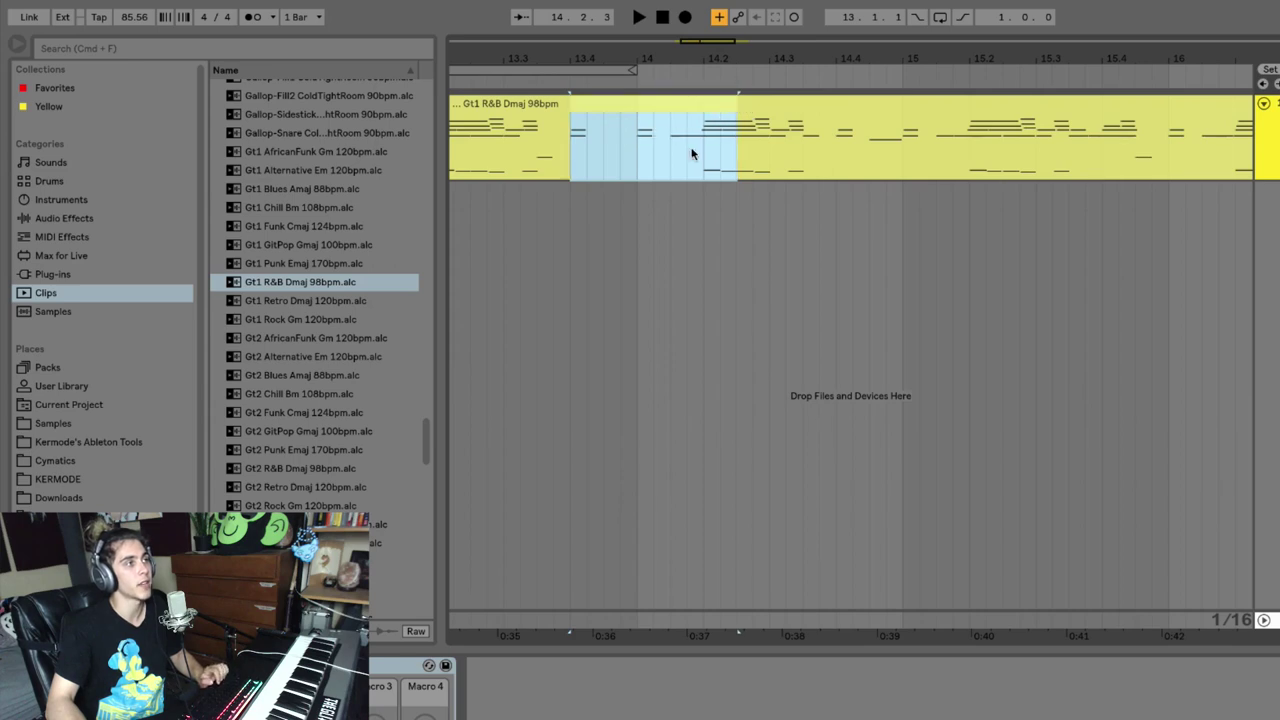
key(super+shift+z)
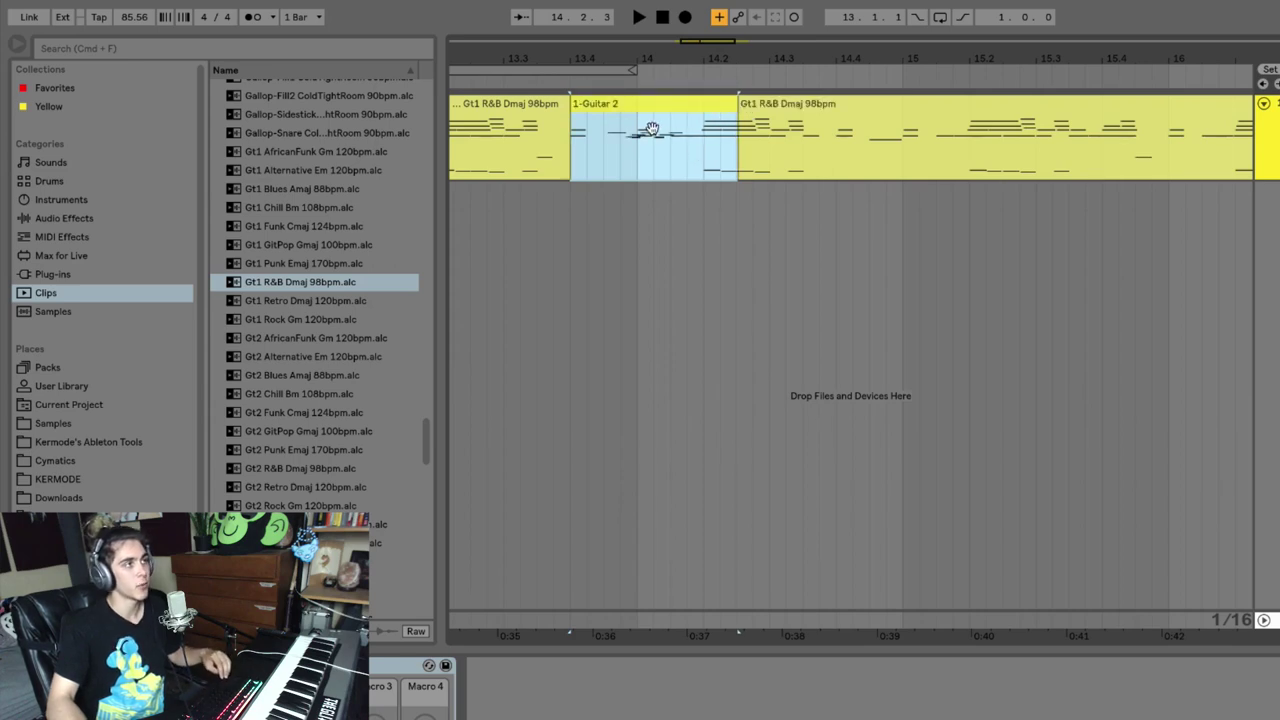
key(super+z)
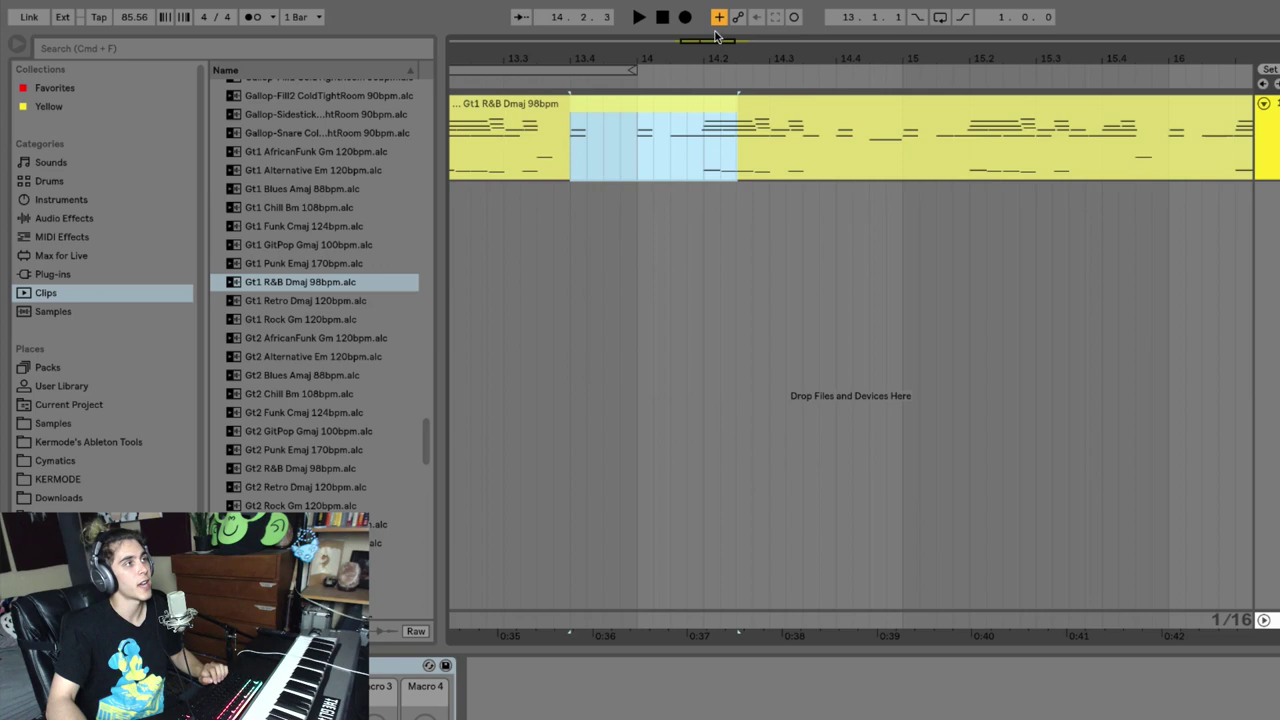
click(719, 17)
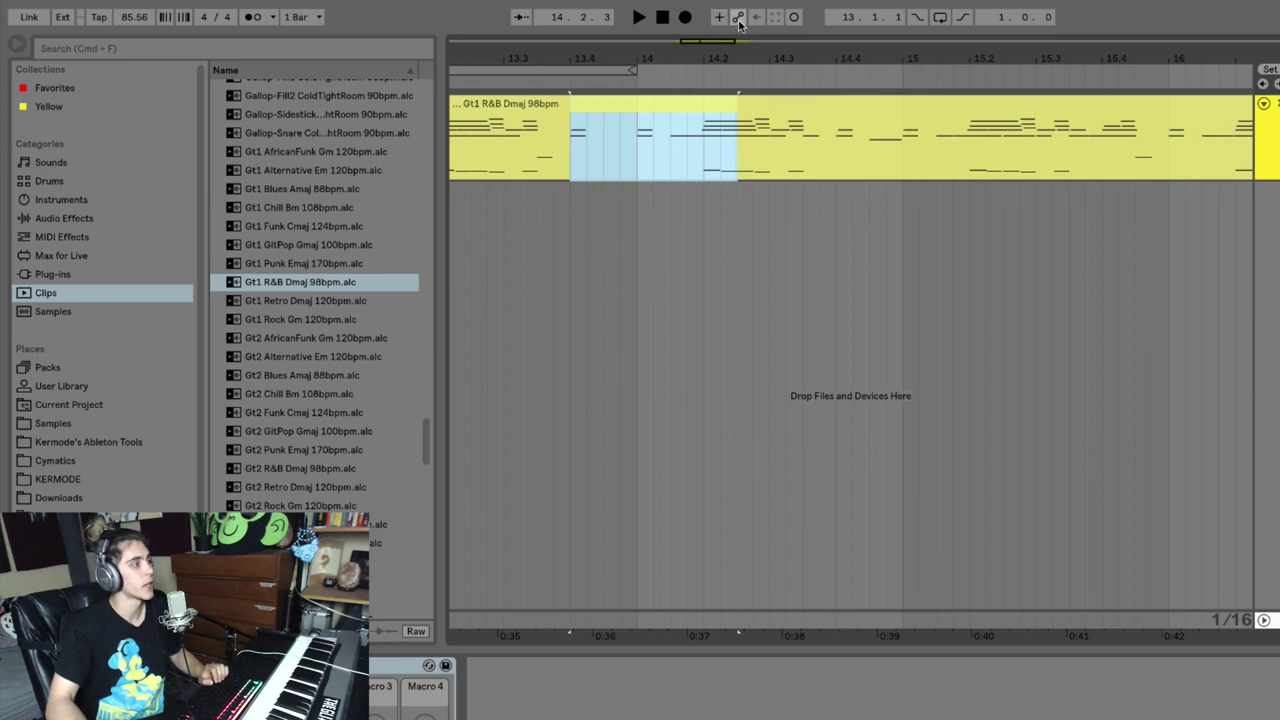
key(Left)
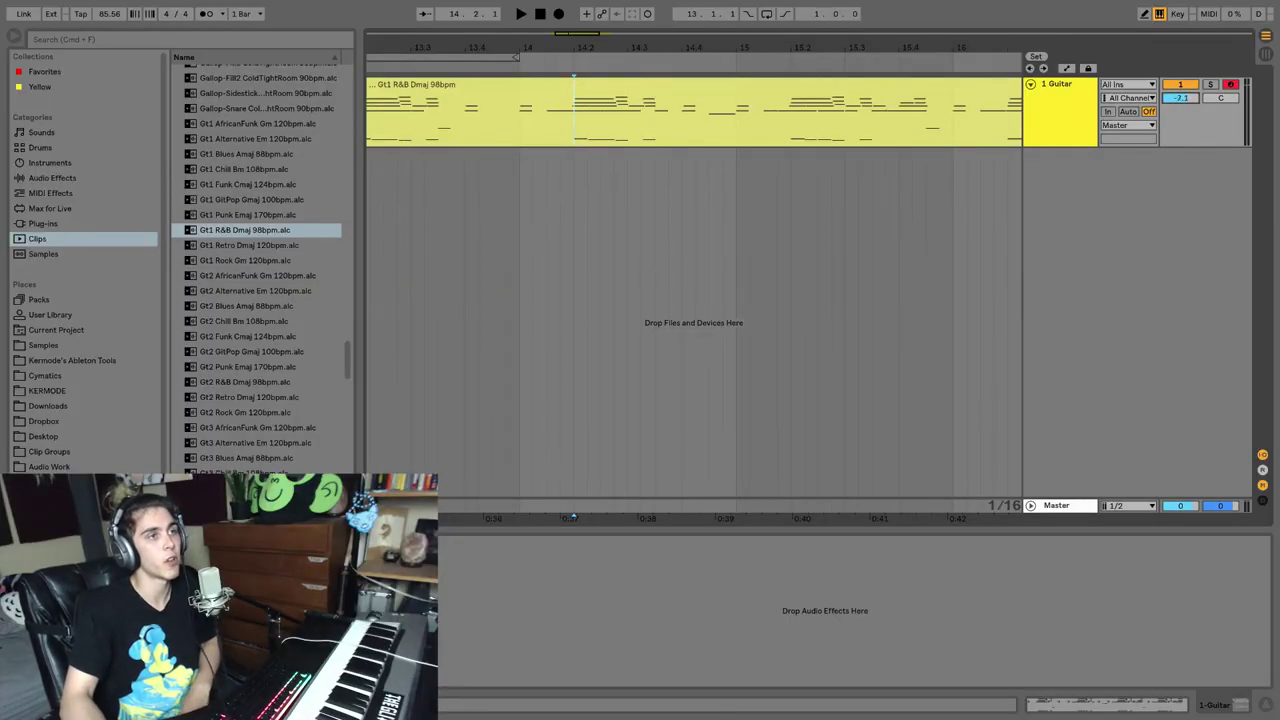
key(space)
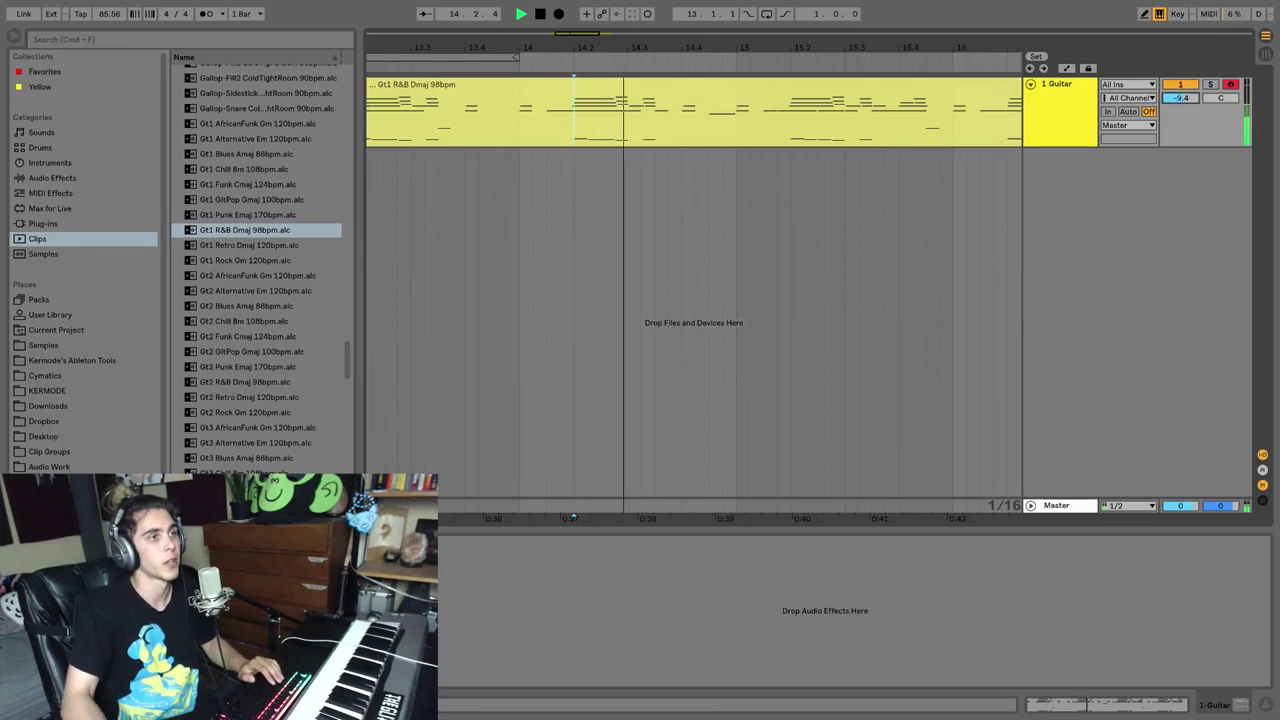
key(space)
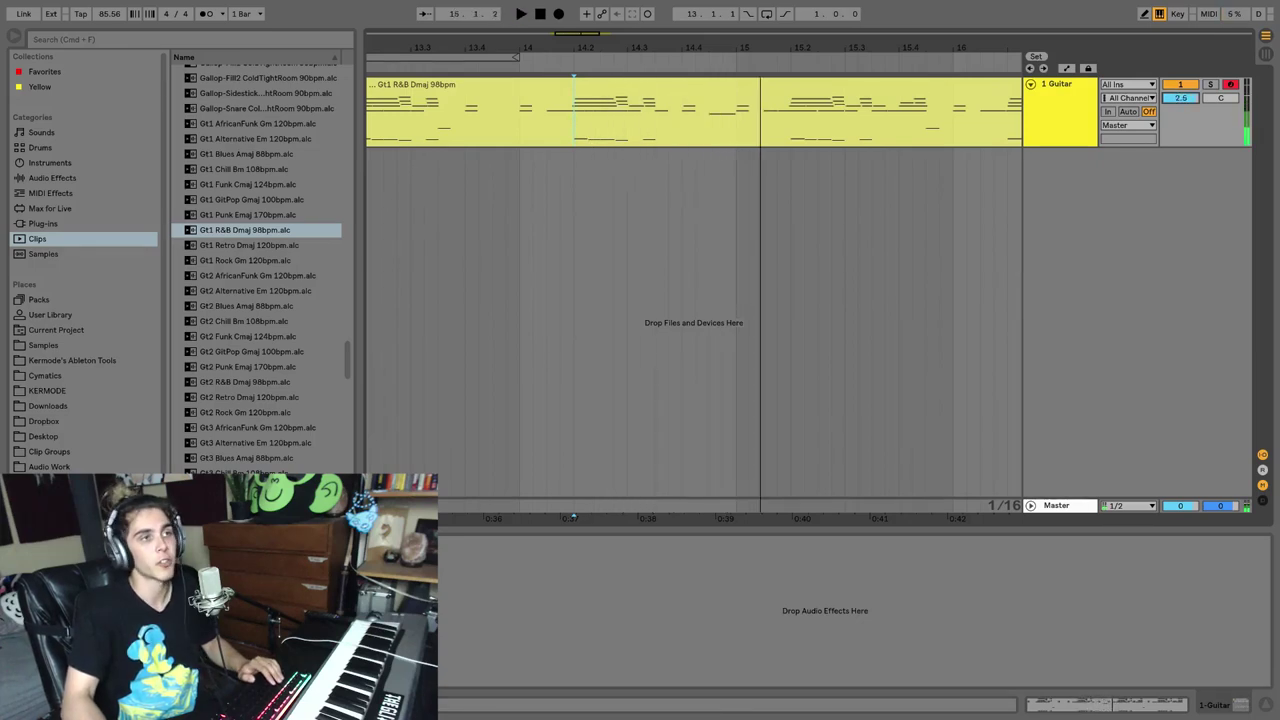
key(space)
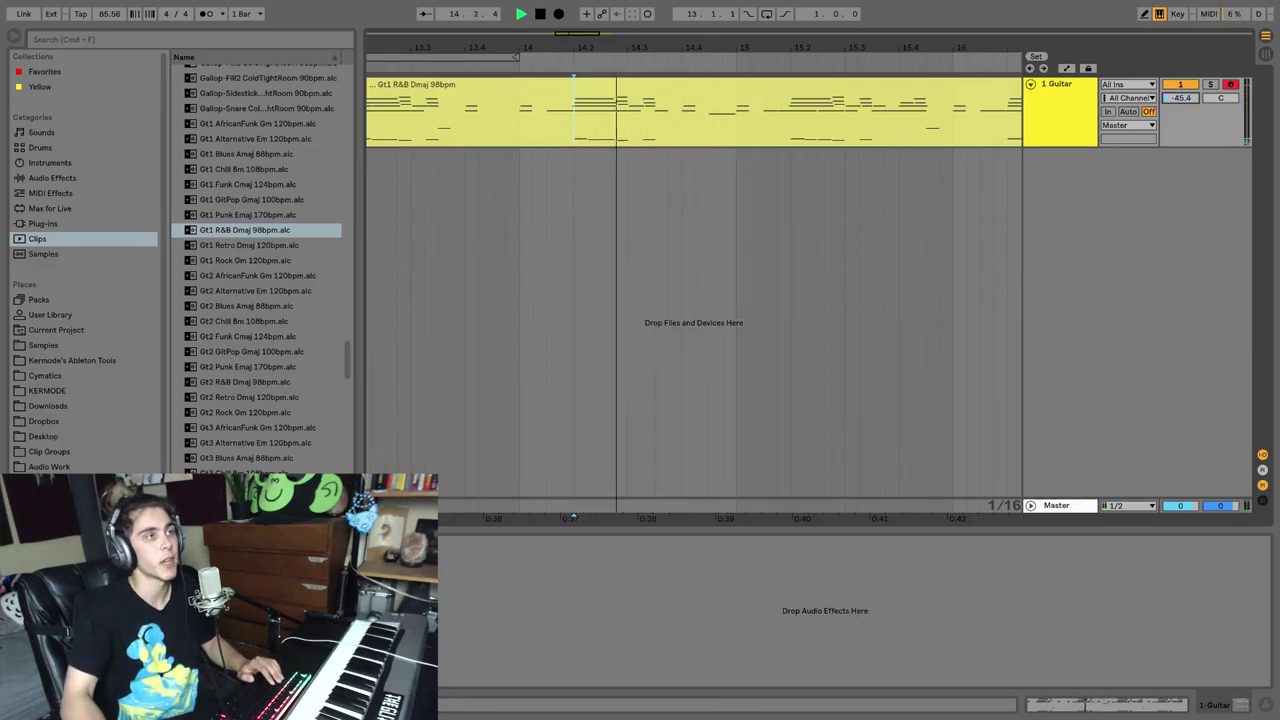
- Show the Guitar track's volume automation and draw a fade-in from silence to -6.7 dB near bar 14.4
key(space)
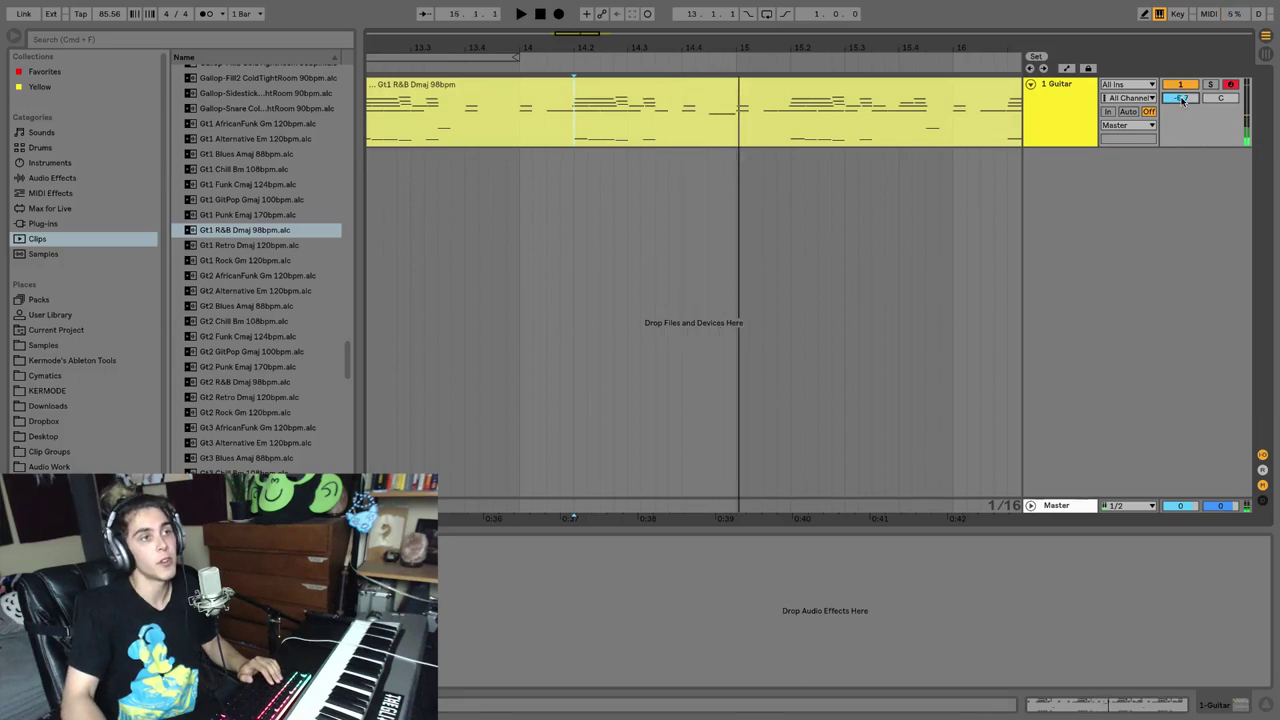
right_click(1176, 101)
click(1175, 107)
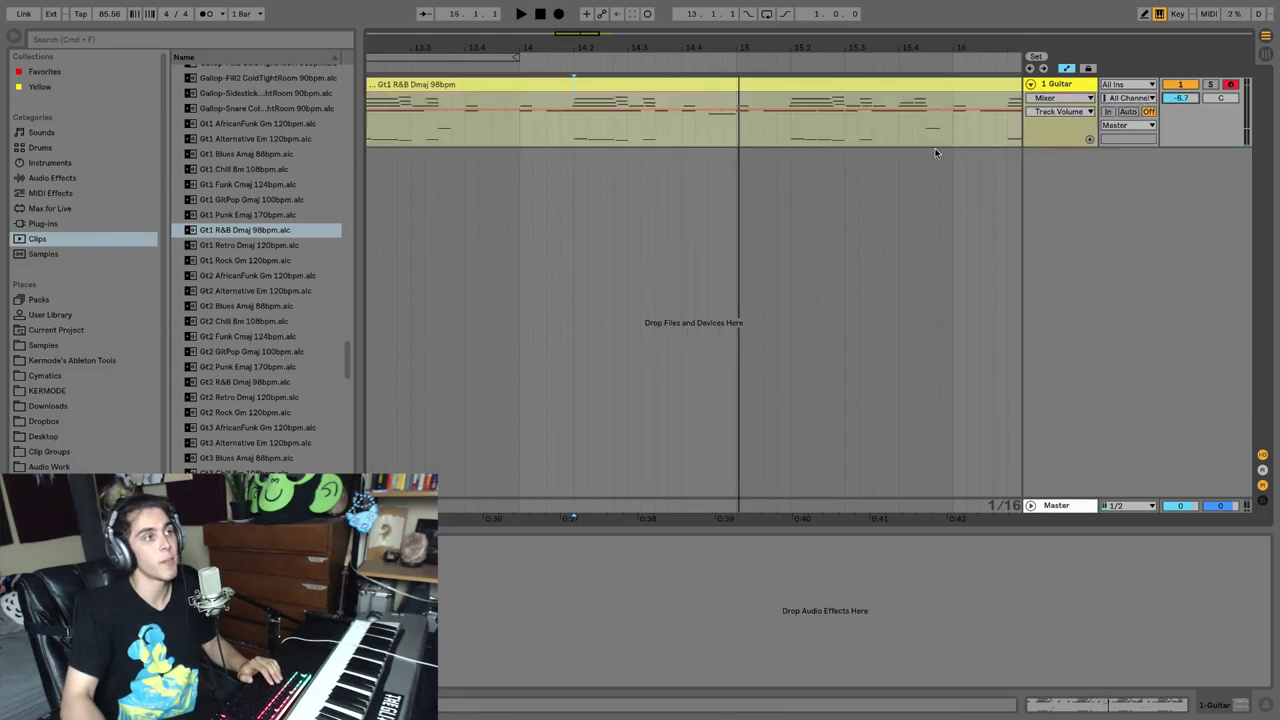
click(683, 108)
drag(626, 112, 574, 146)
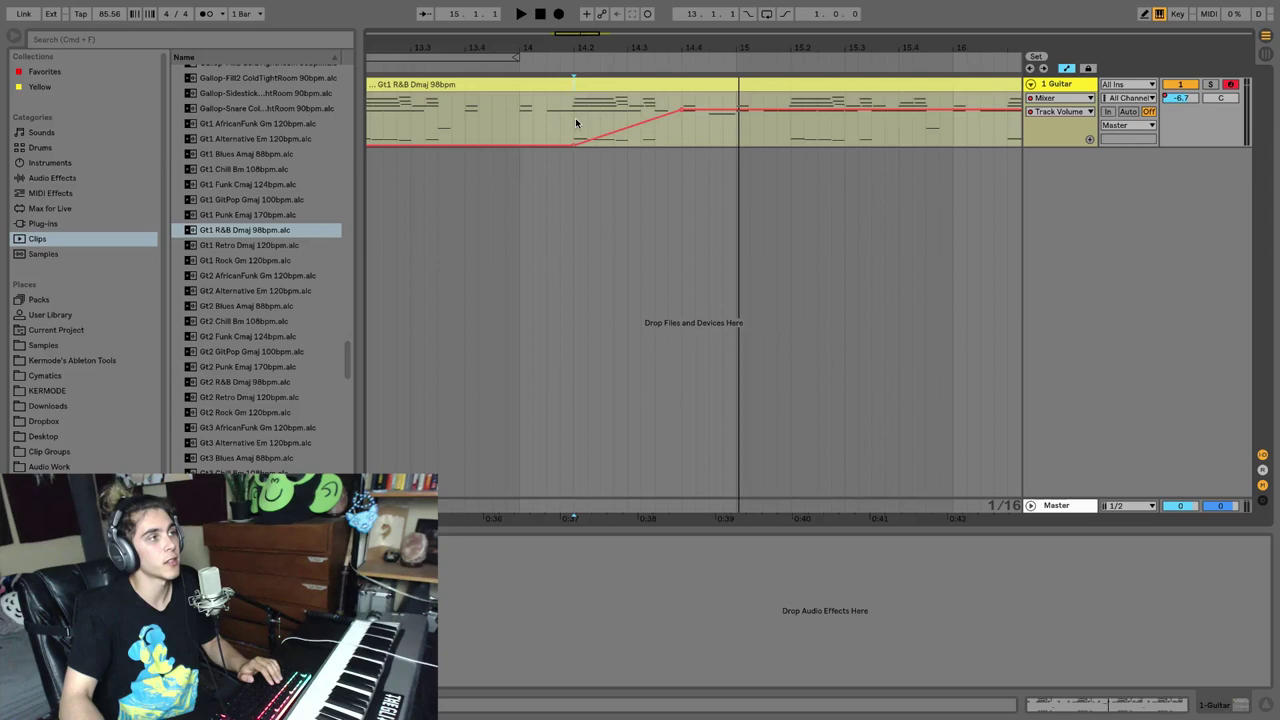
key(space)
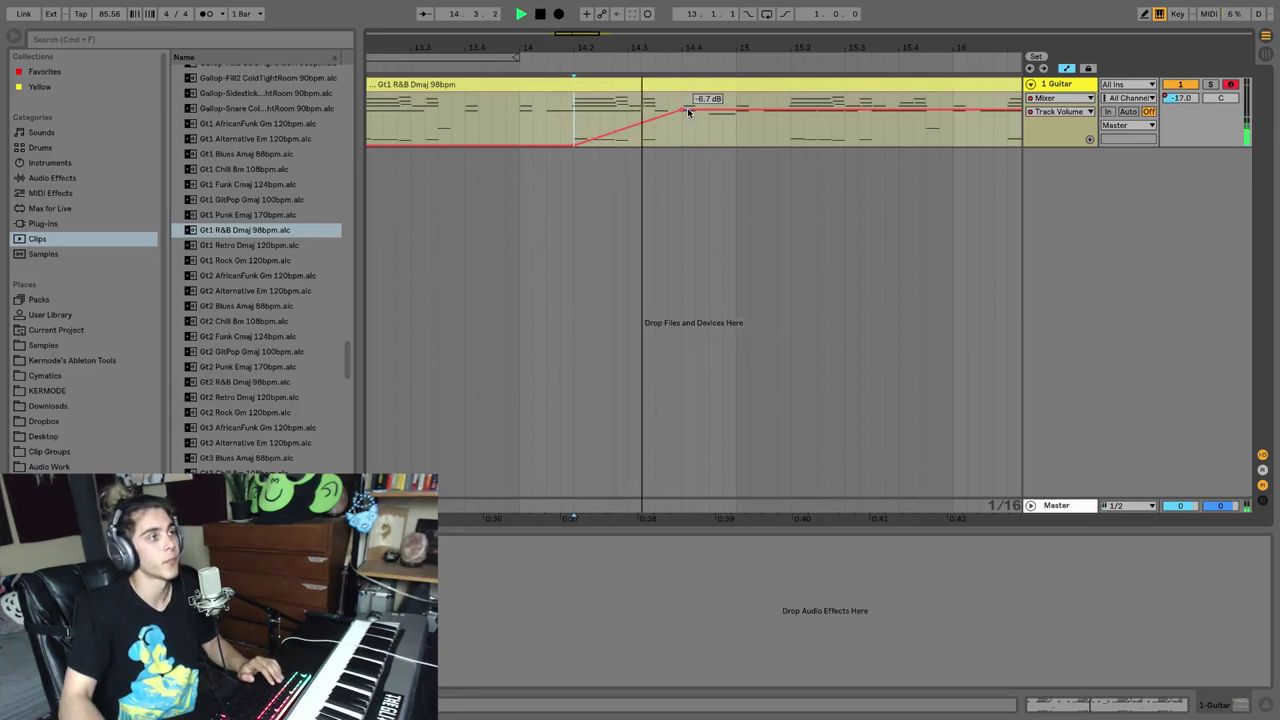
- Undo the fade-in, then record a volume ride with Automation Arm on and play it back
key(space)
key(ctrl+z)
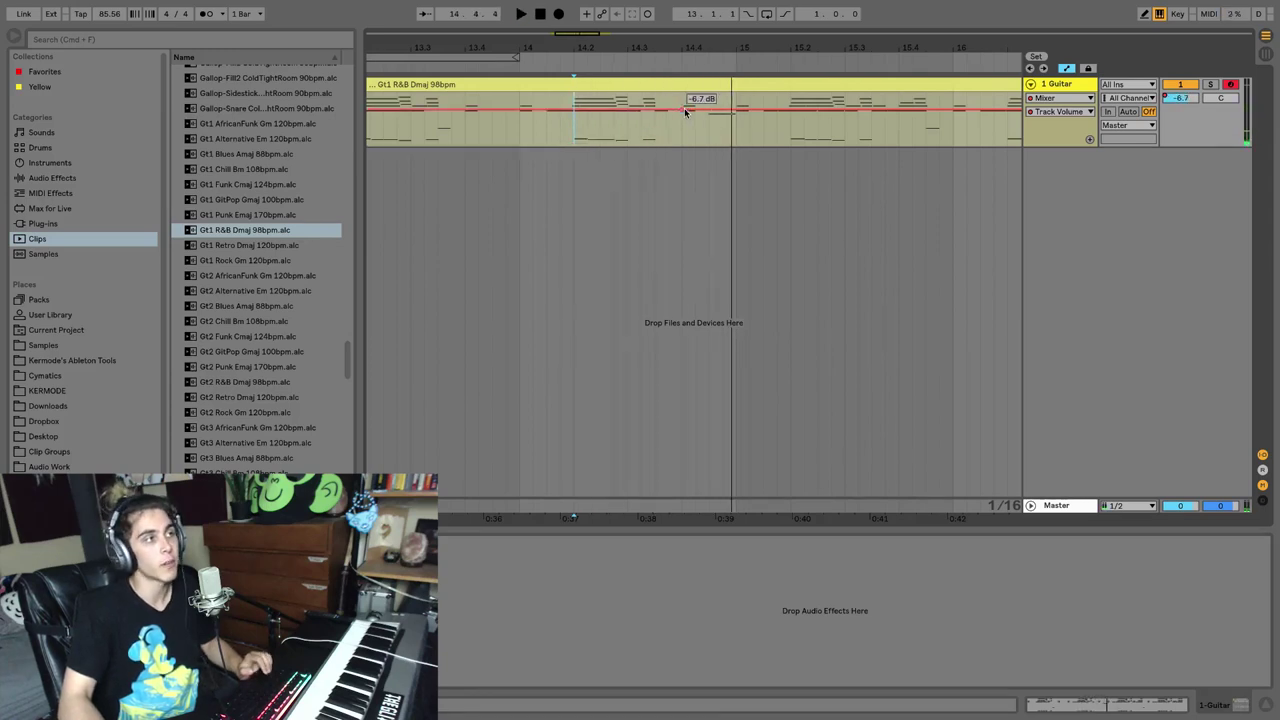
click(602, 14)
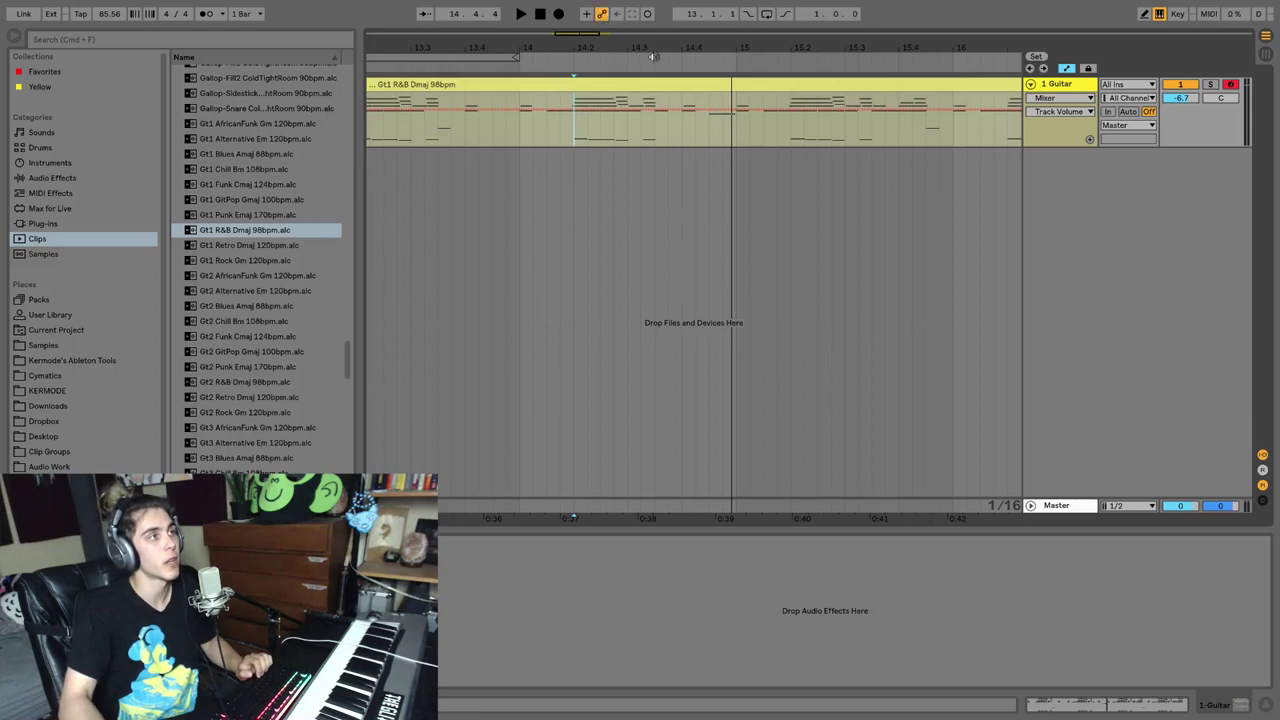
click(559, 14)
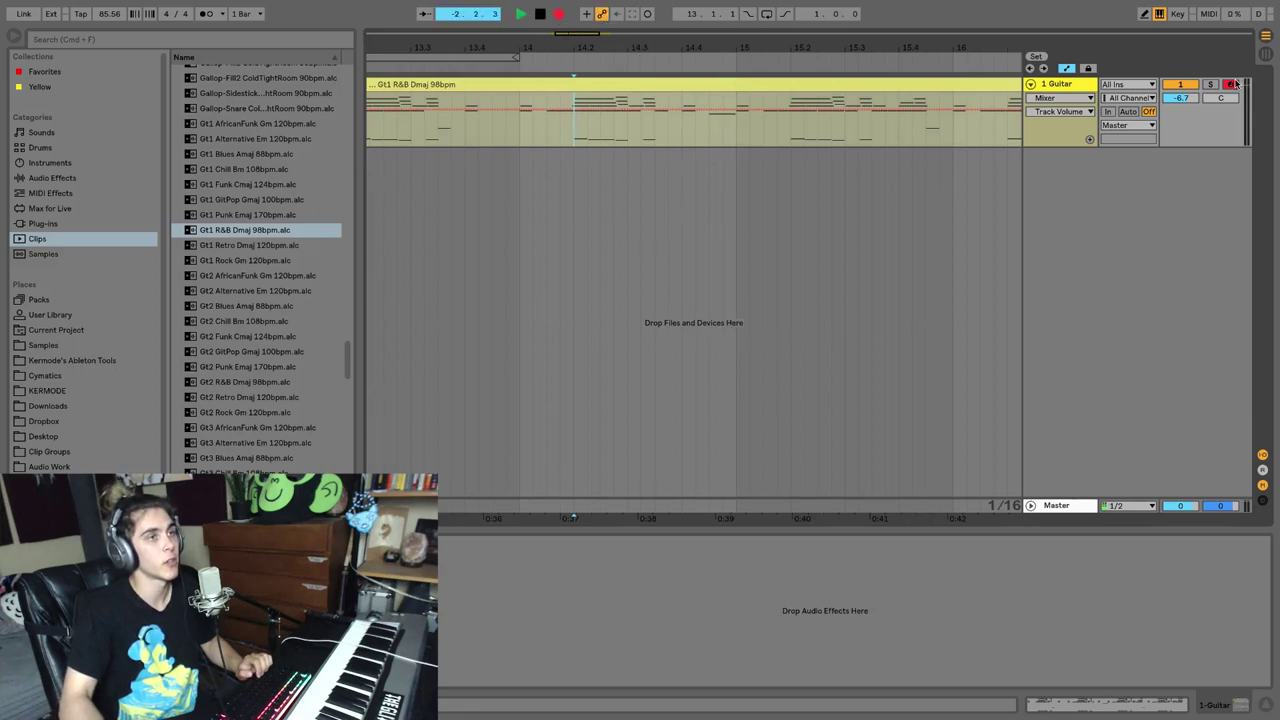
drag(1182, 100, 1182, 160)
key(space)
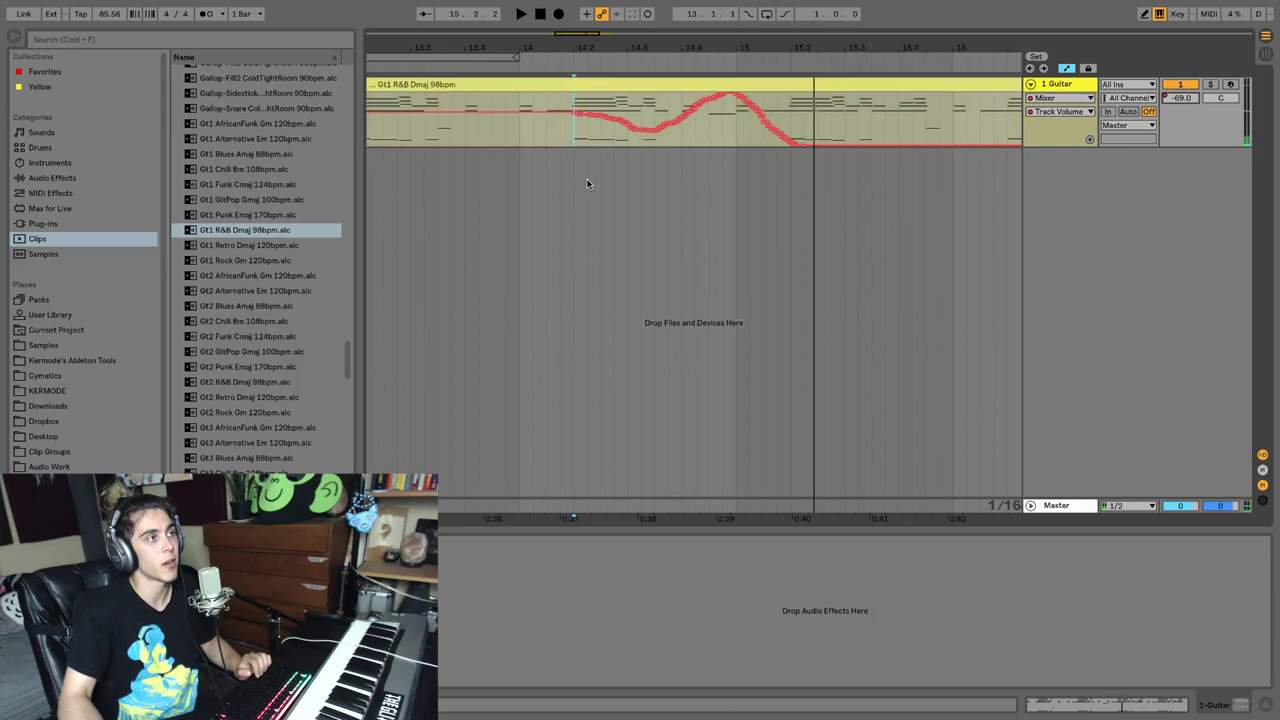
key(space)
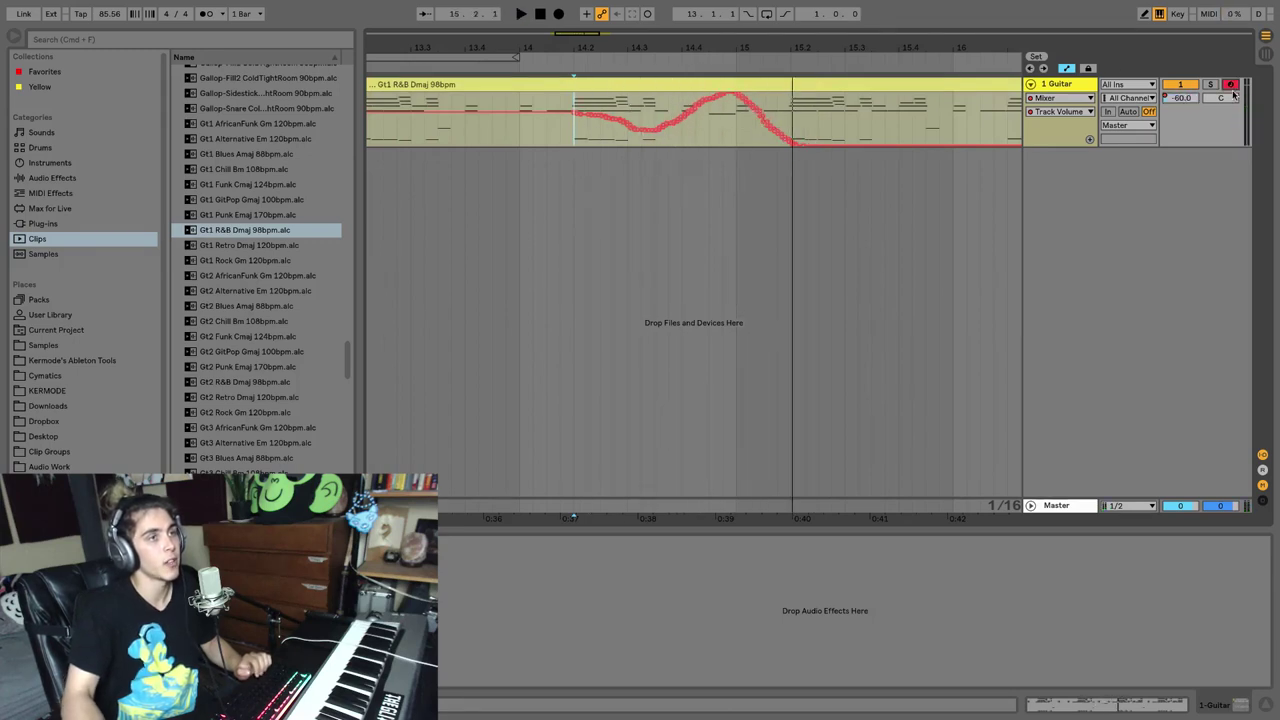
double_click(540, 13)
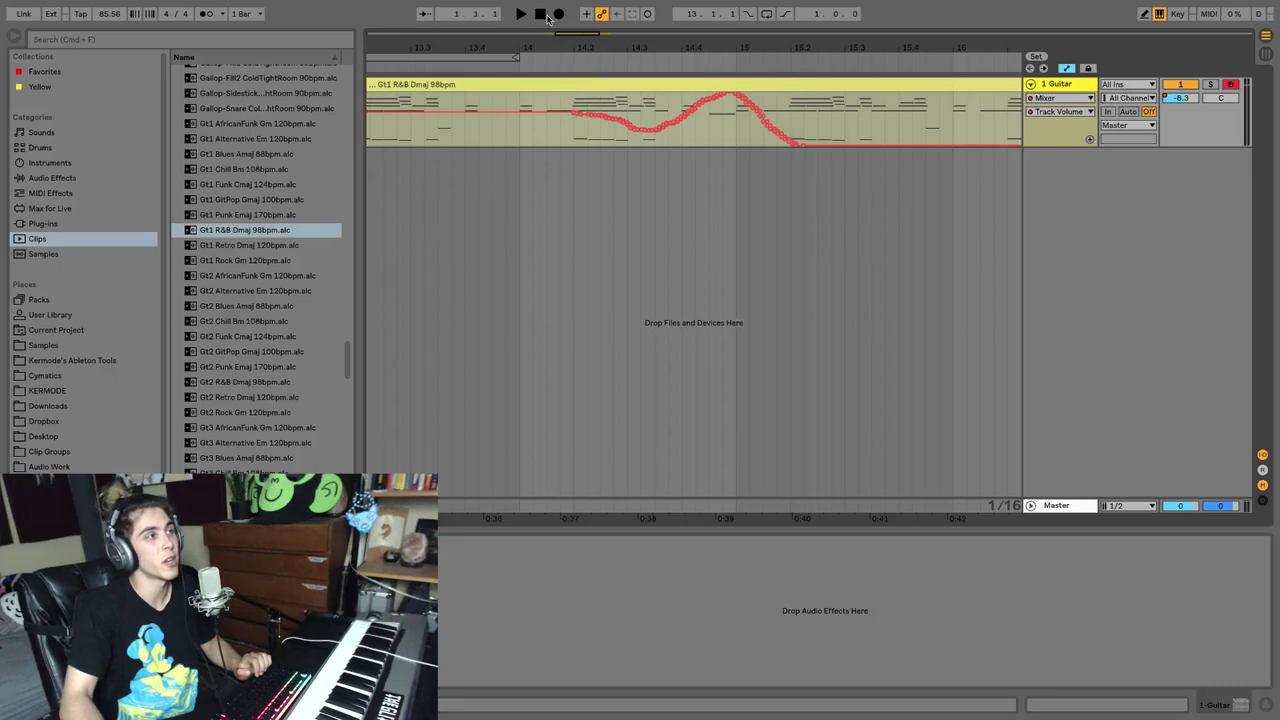
- Record another pass from inside the clip, undo that take, and select bars 14.2 to 15.2
click(575, 104)
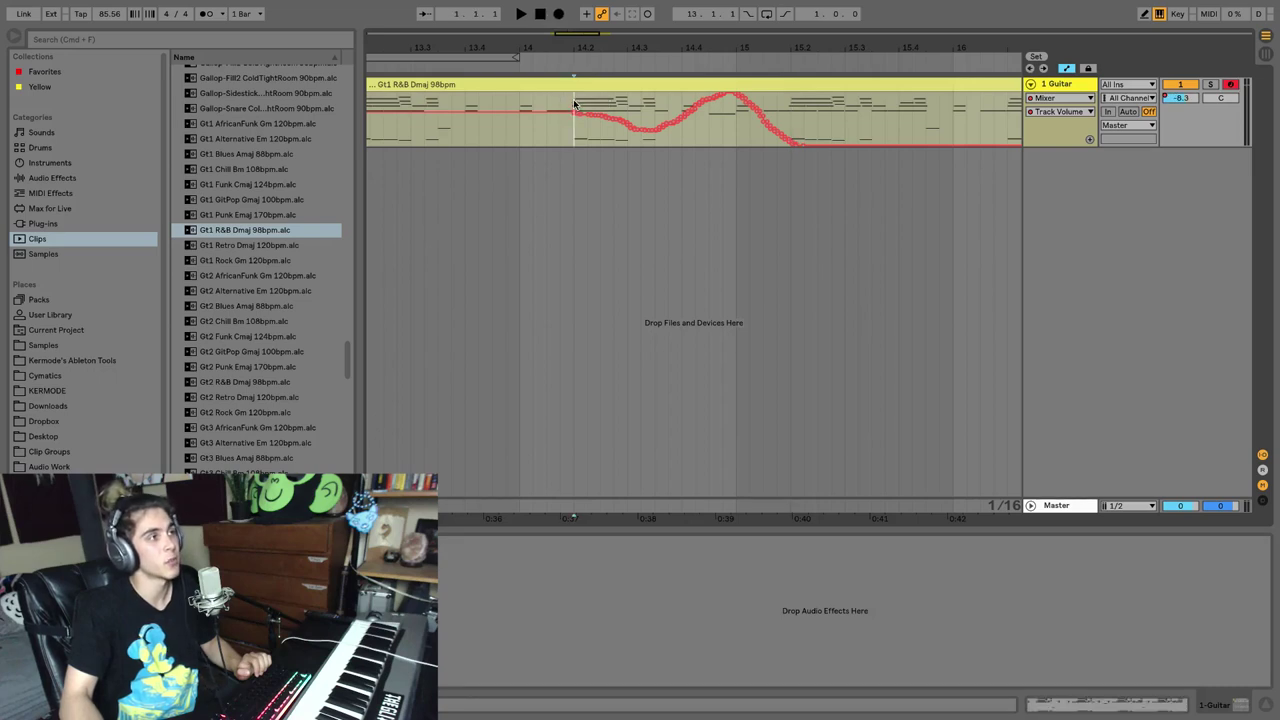
click(556, 14)
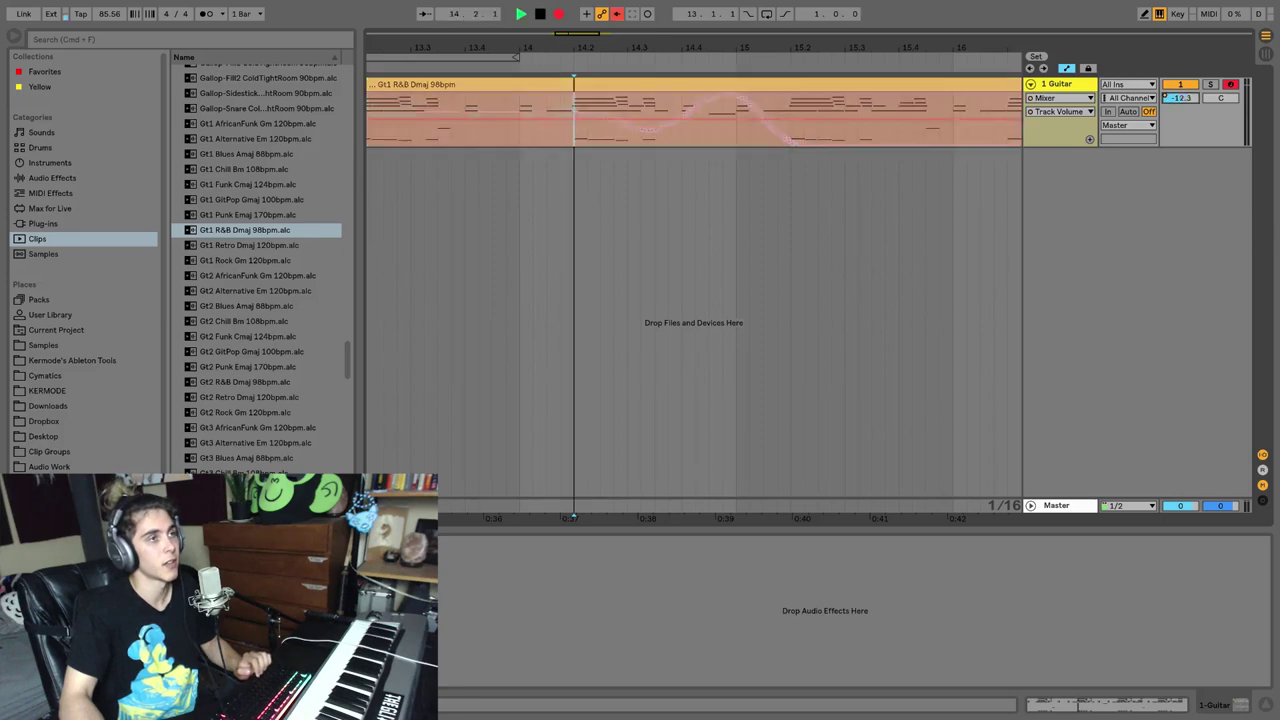
key(space)
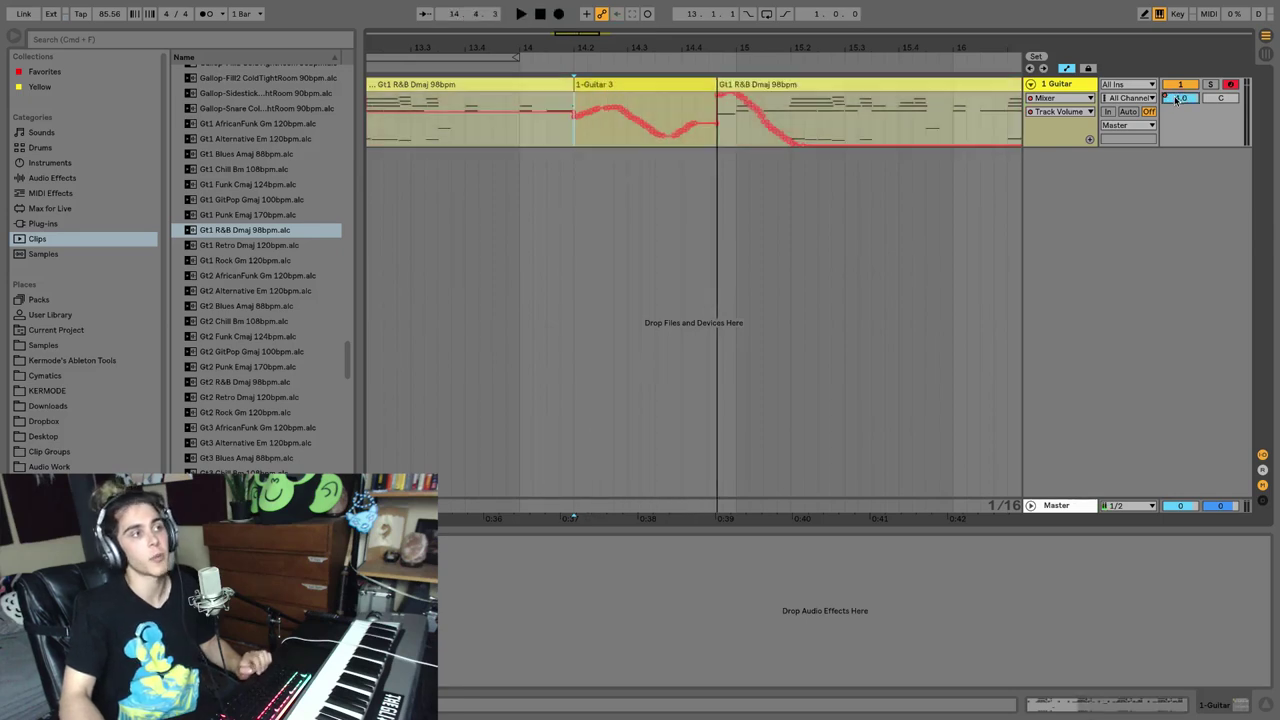
key(super+z)
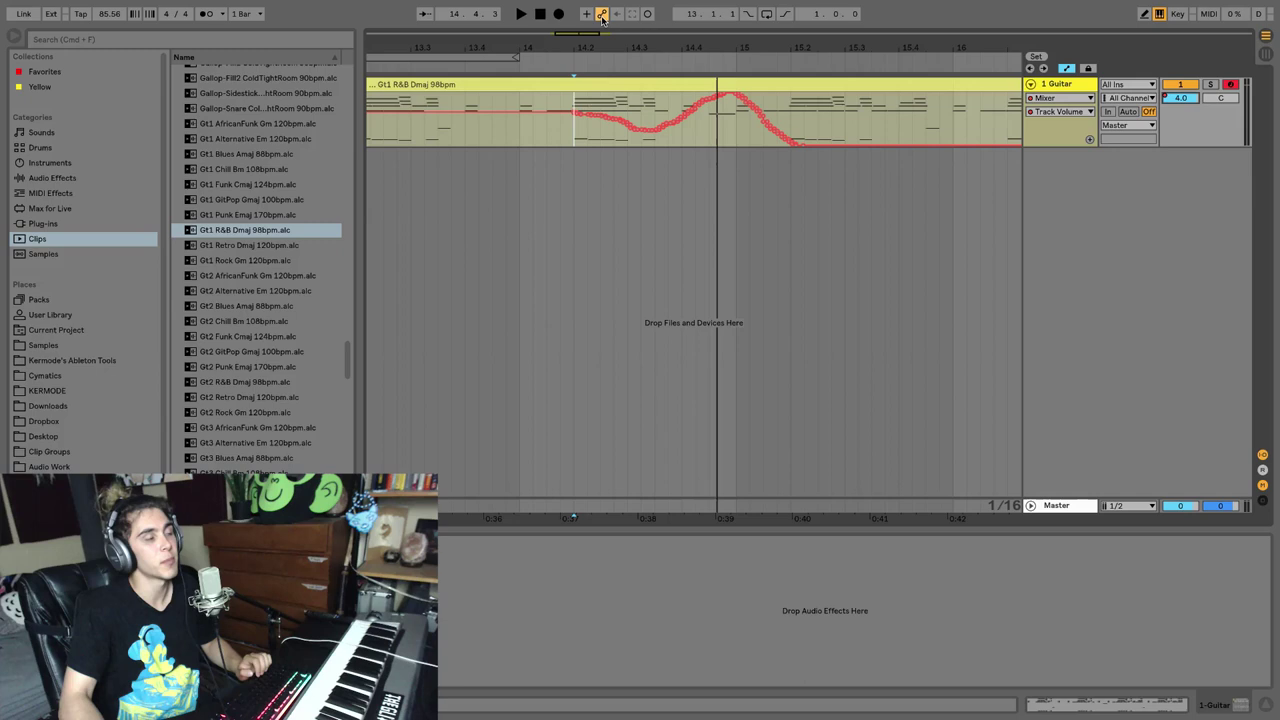
drag(573, 100, 804, 100)
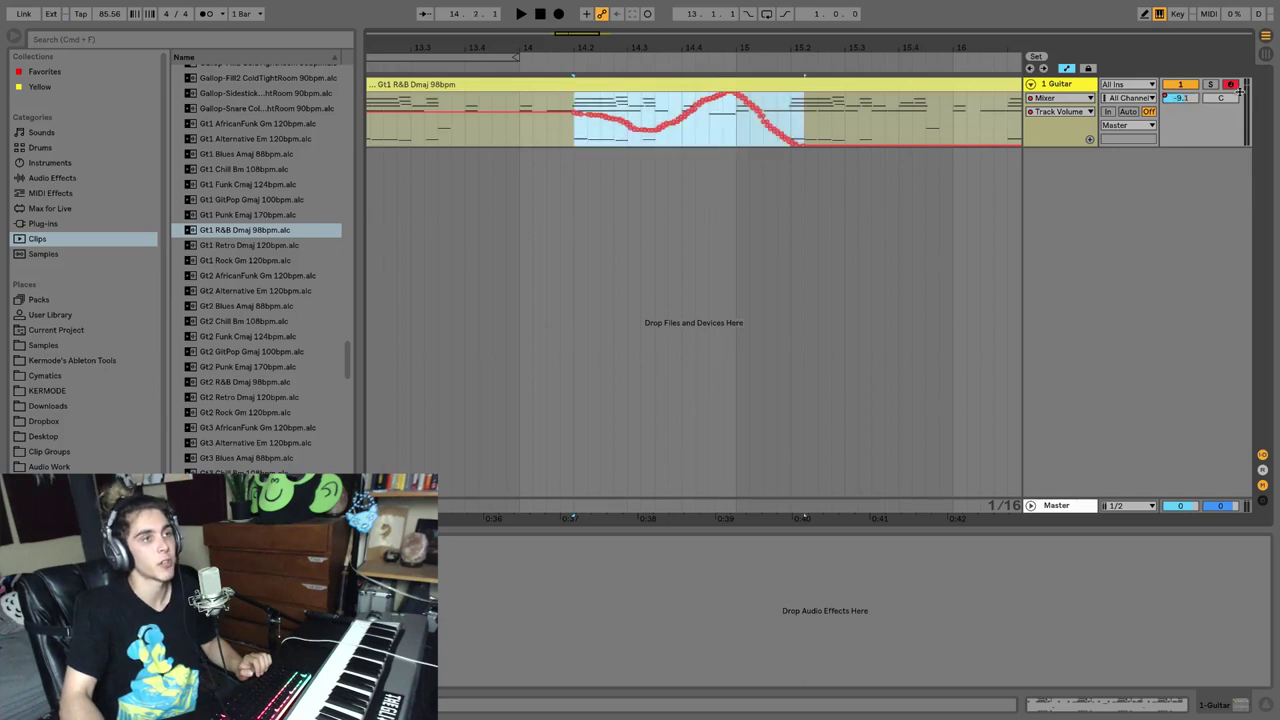
- Undo the automation curve, set the track volume to 0 dB, and disable Automation Arm
key(super+z)
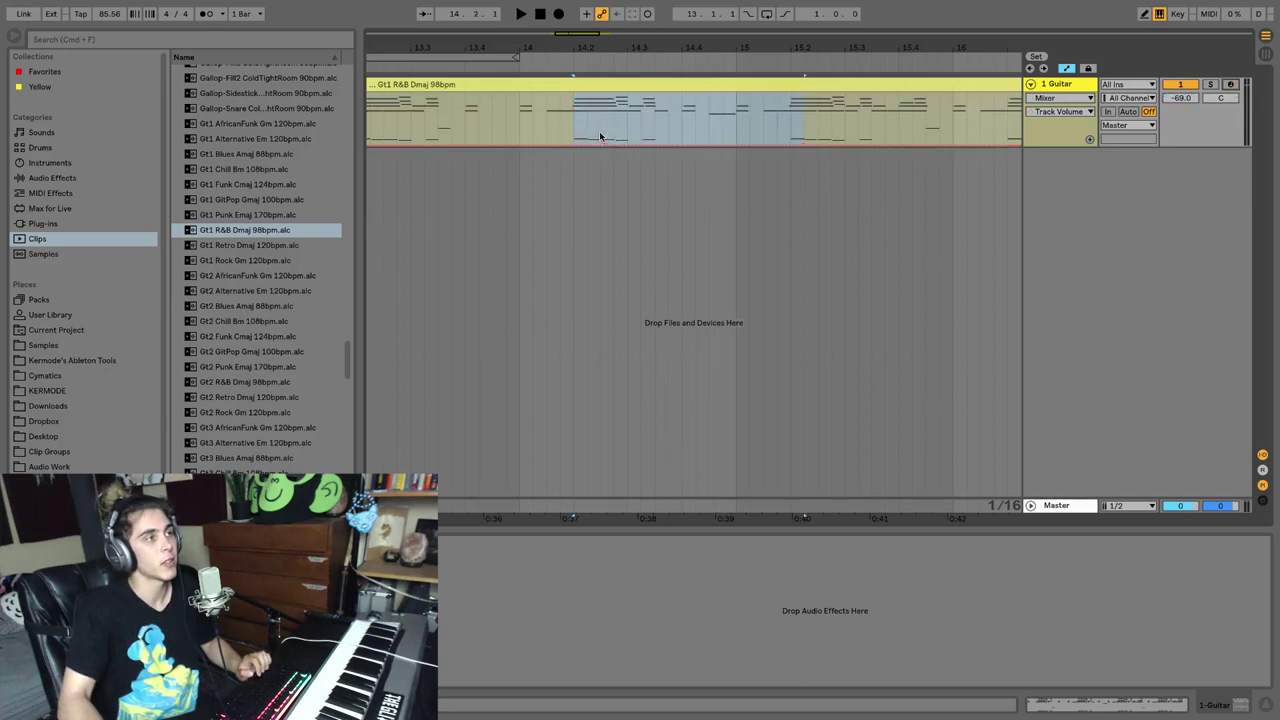
click(1165, 97)
text(0)
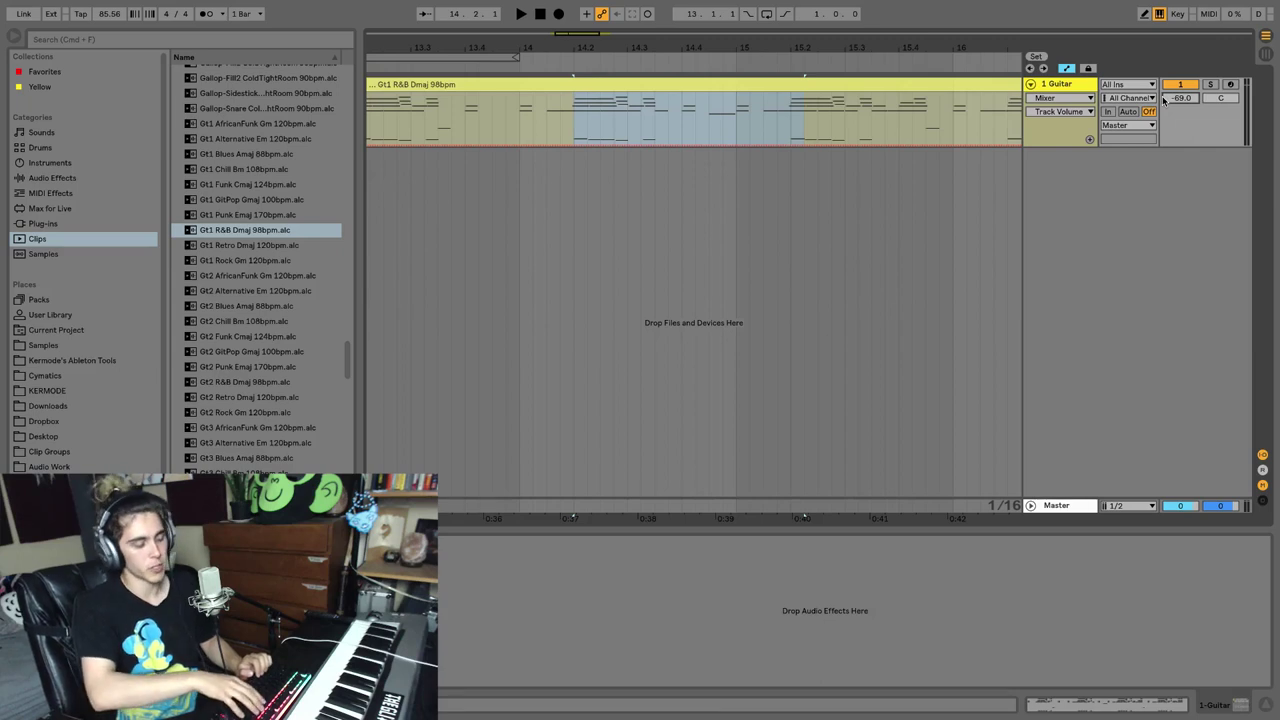
key(Return)
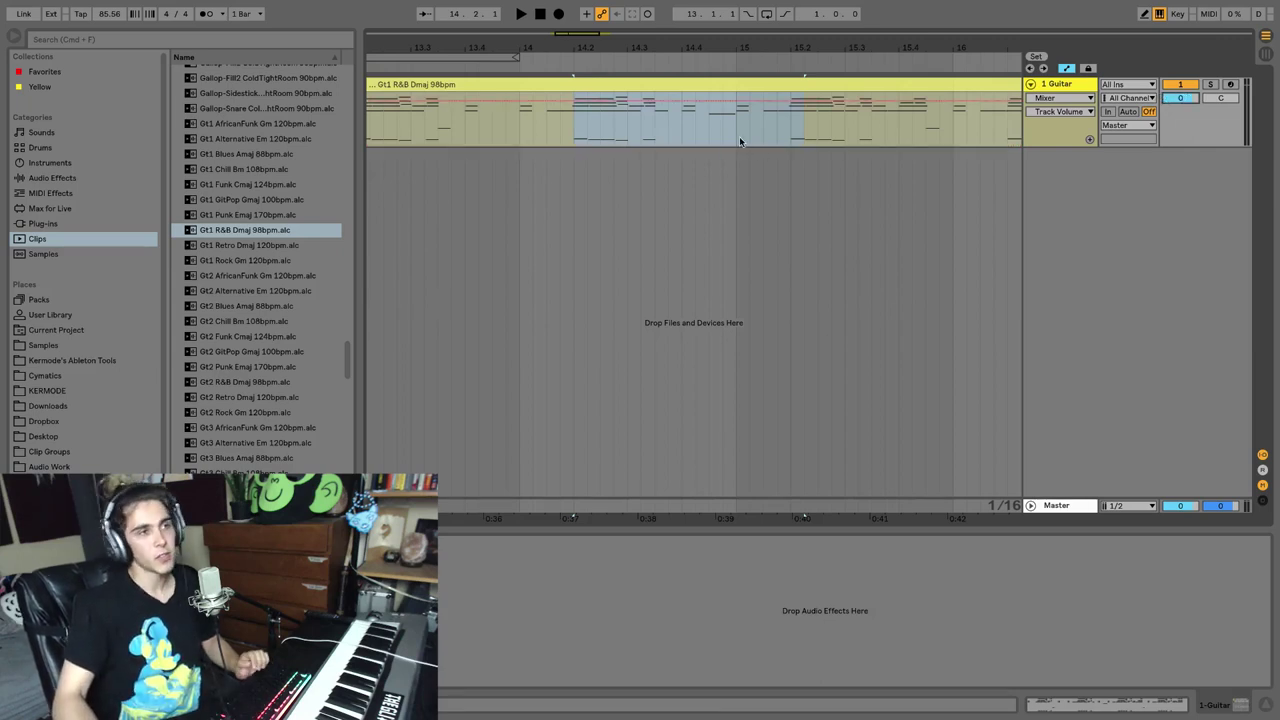
click(602, 15)
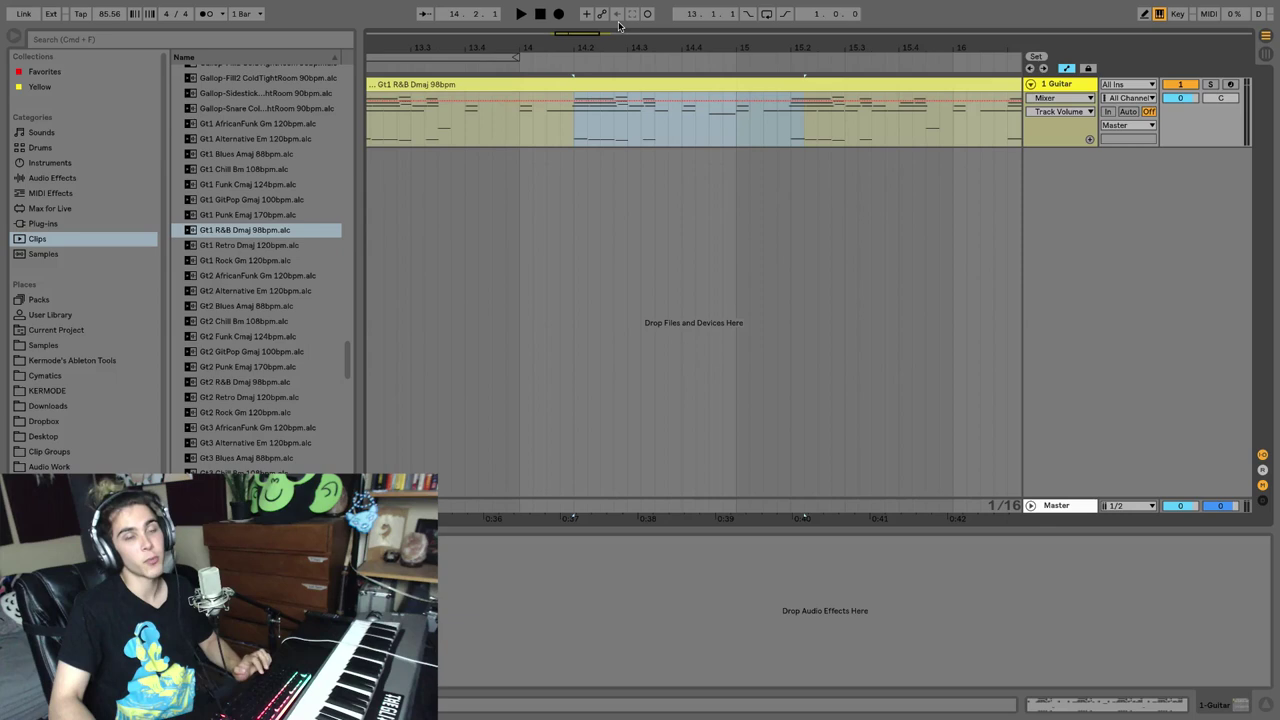
key(ctrl+z)
key(ctrl+z)
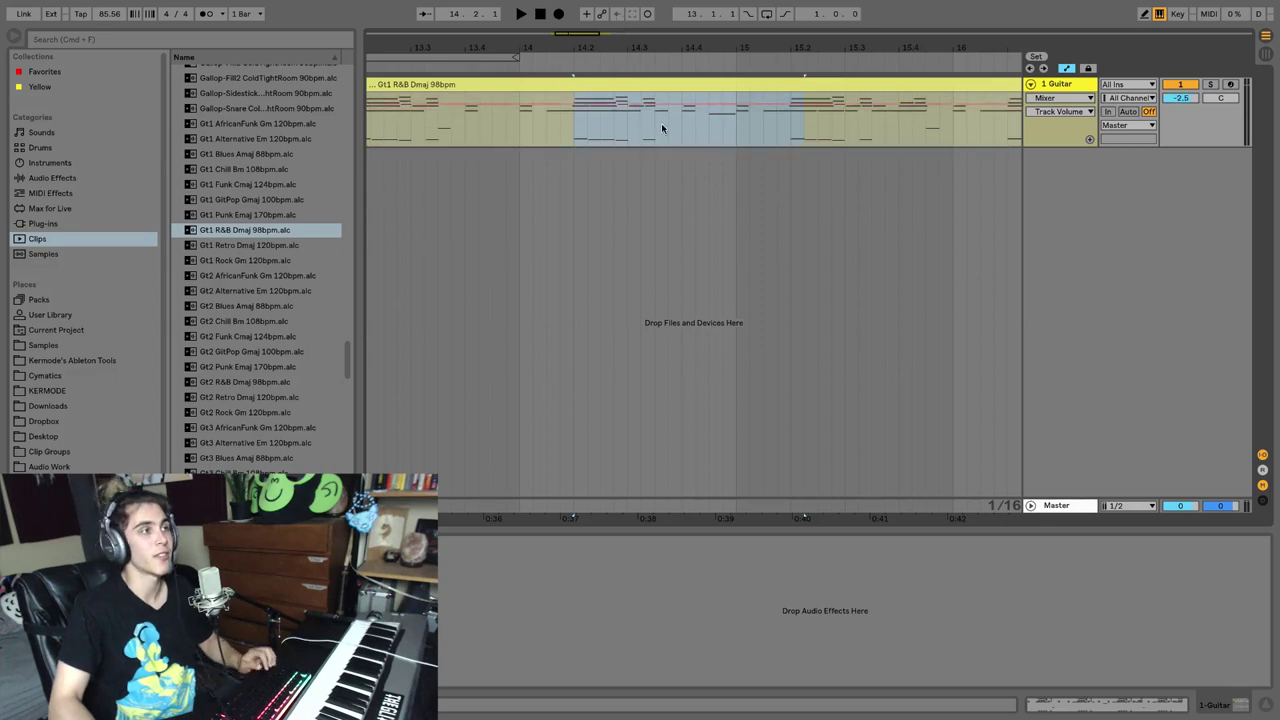
- Draw a trial volume ramp, then re-enable automation and revert to a flat -2.5 dB line
right_click(1190, 96)
click(1130, 100)
click(680, 103)
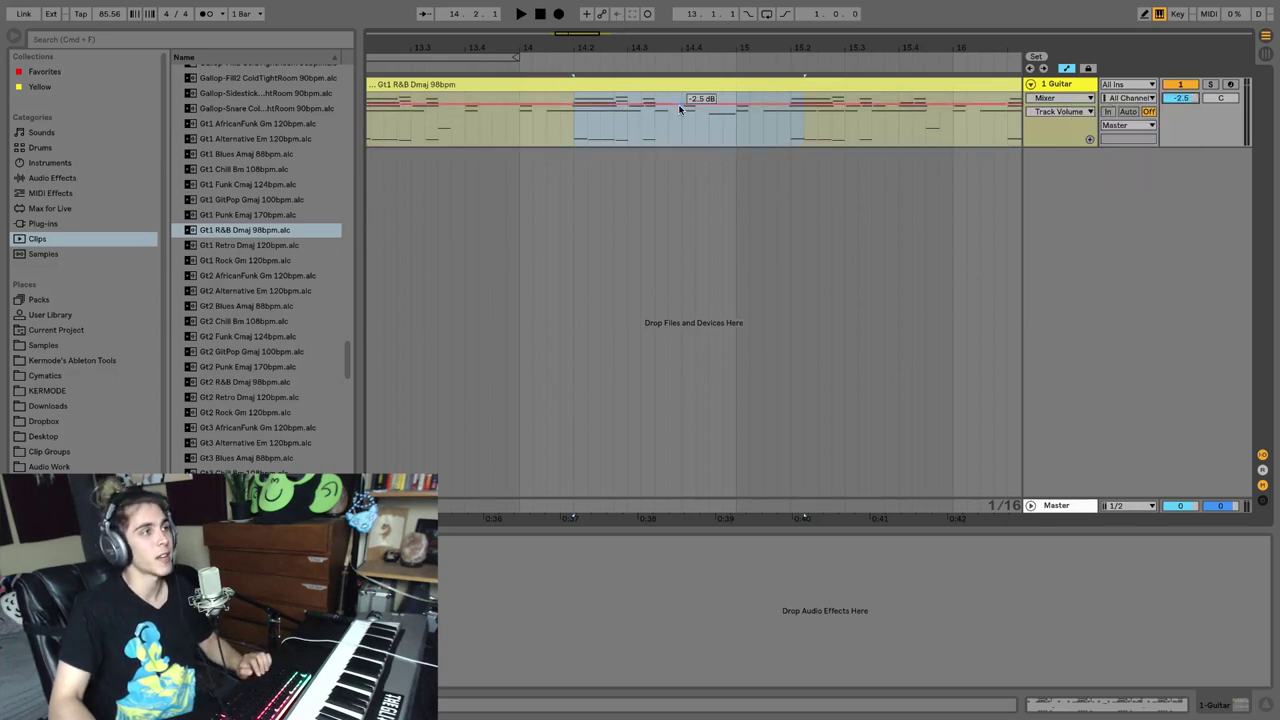
drag(640, 104, 600, 140)
click(600, 105)
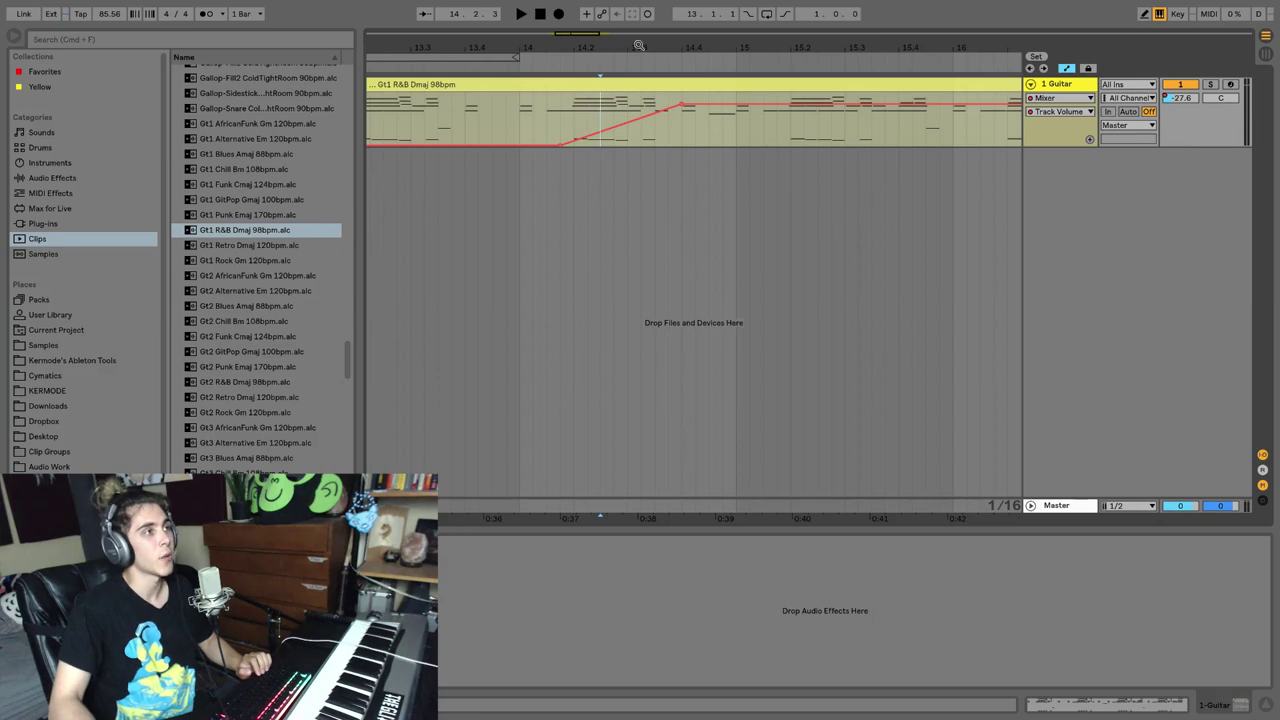
mouse_move(1178, 98)
mouse_down()
mouse_move(1175, 80)
mouse_move(1173, 106)
mouse_up()
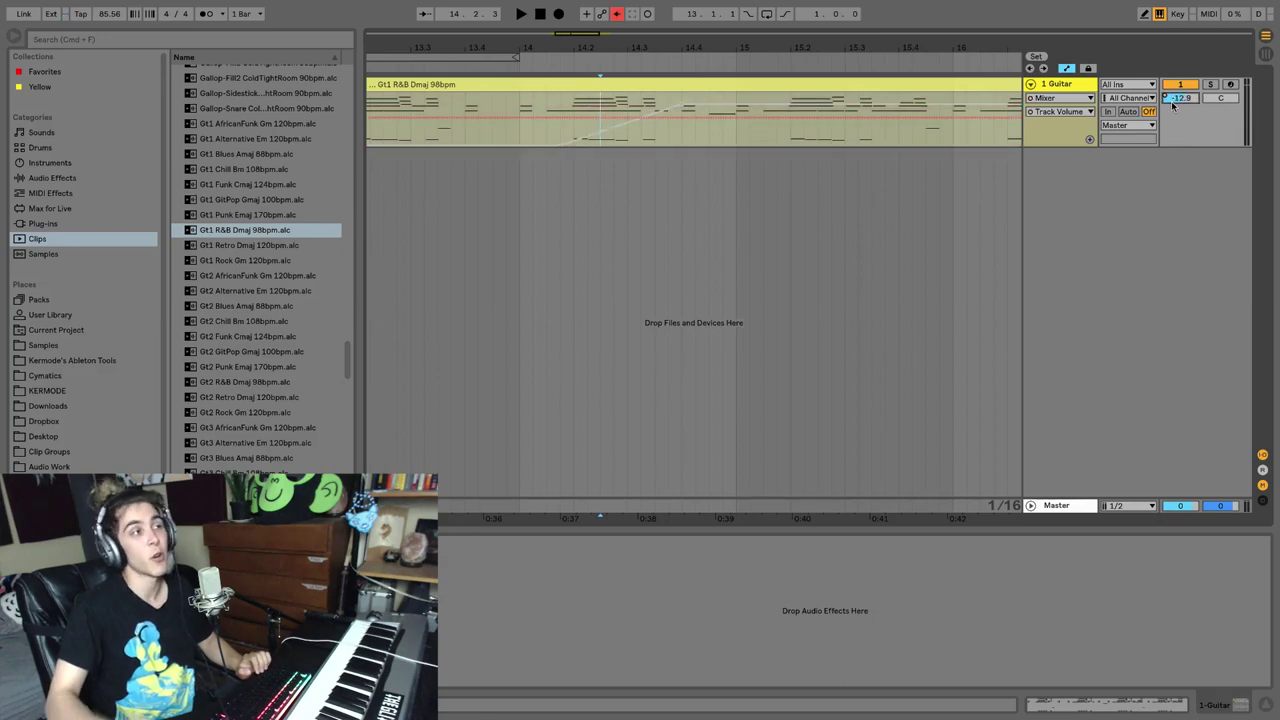
click(617, 14)
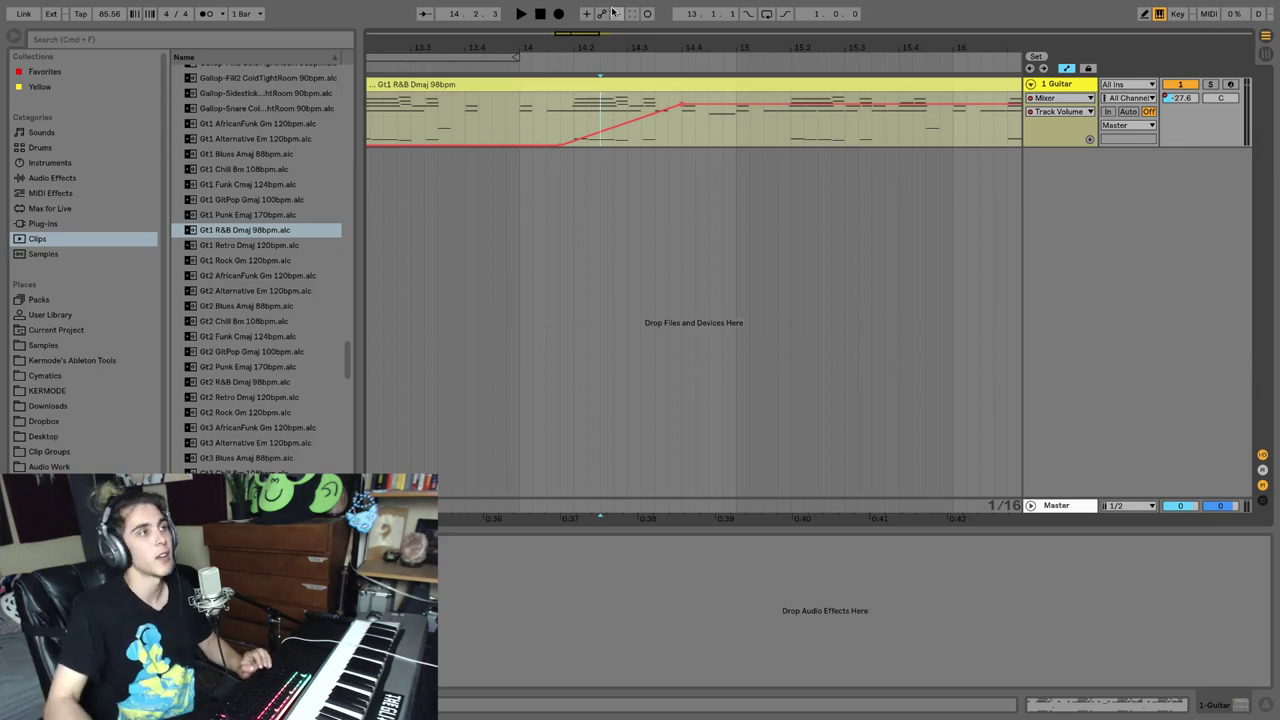
click(643, 107)
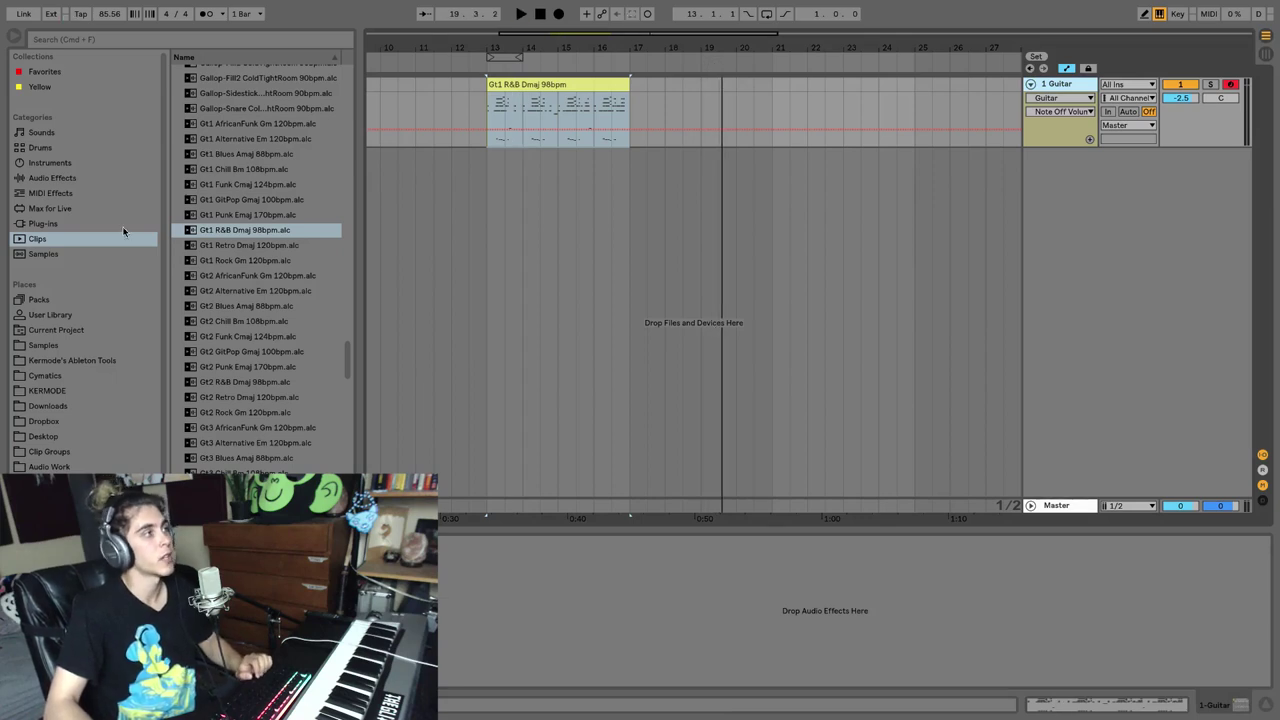
- Load the Analog synth from the Instruments browser onto the track
click(52, 163)
click(215, 72)
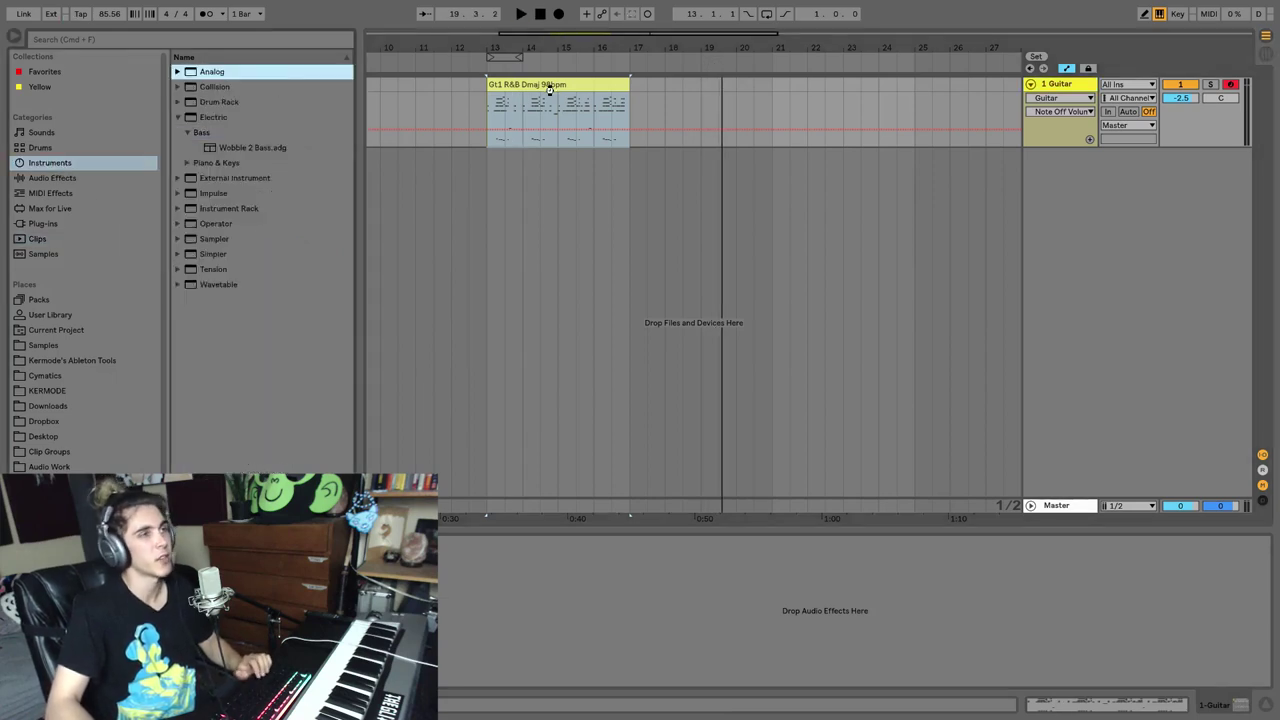
key(Return)
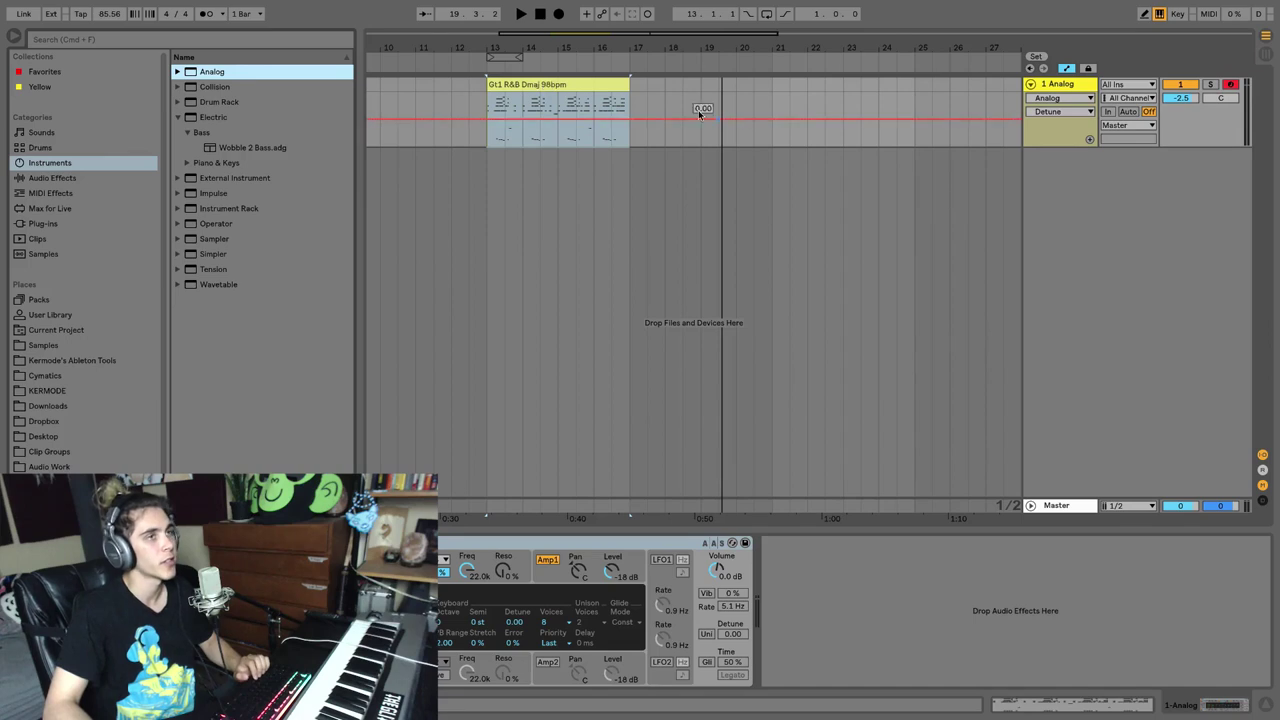
- Capture the played notes as a new MIDI clip at bar 18 and play it back
click(674, 101)
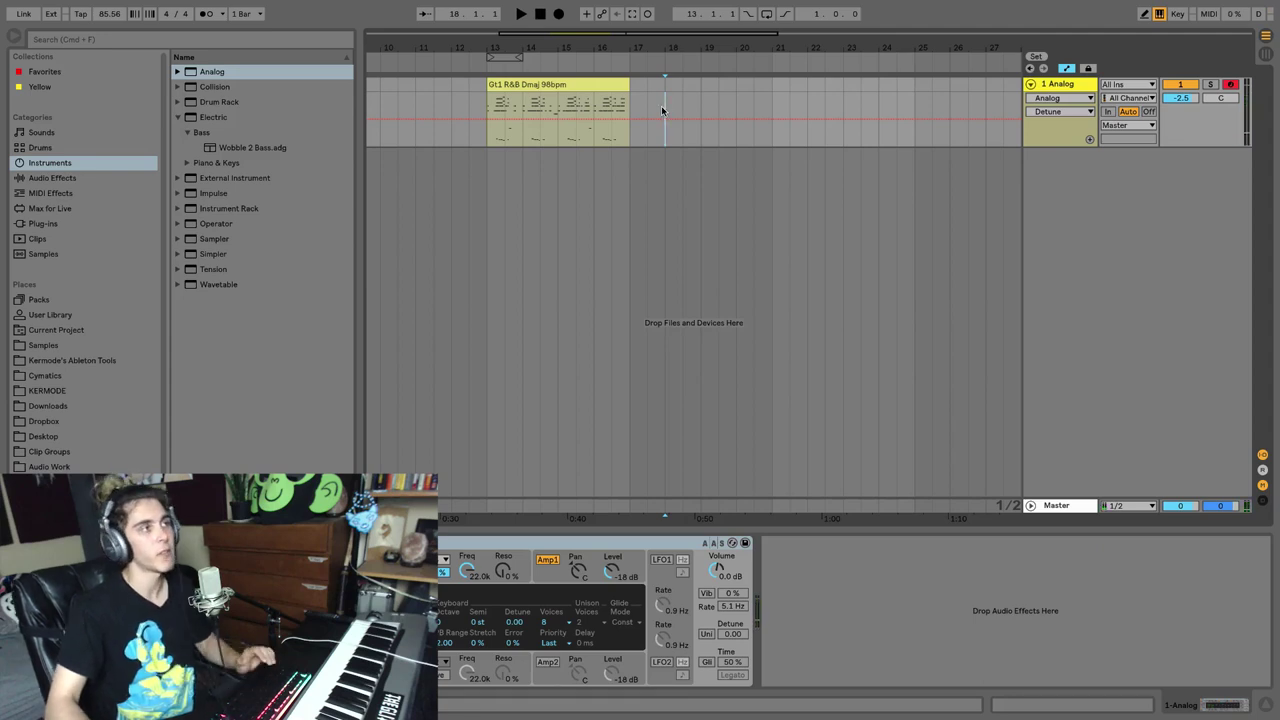
click(631, 13)
key(space)
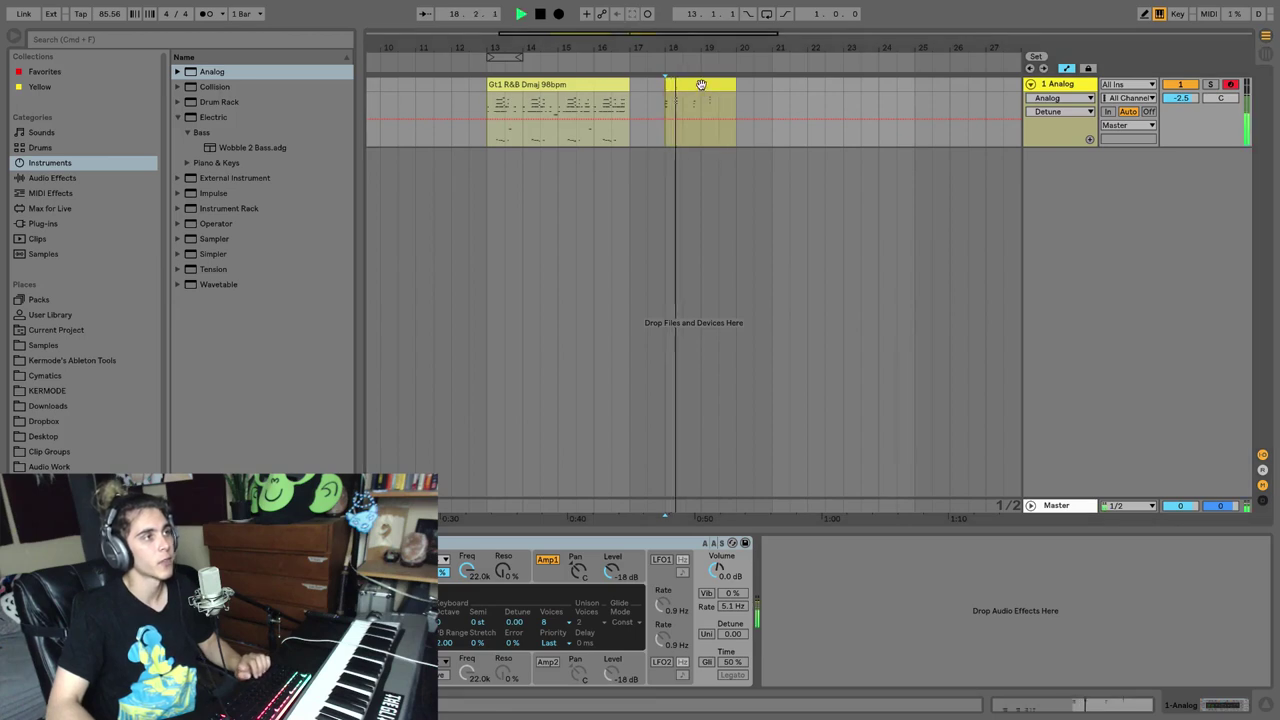
scroll(693, 182, up, 2)
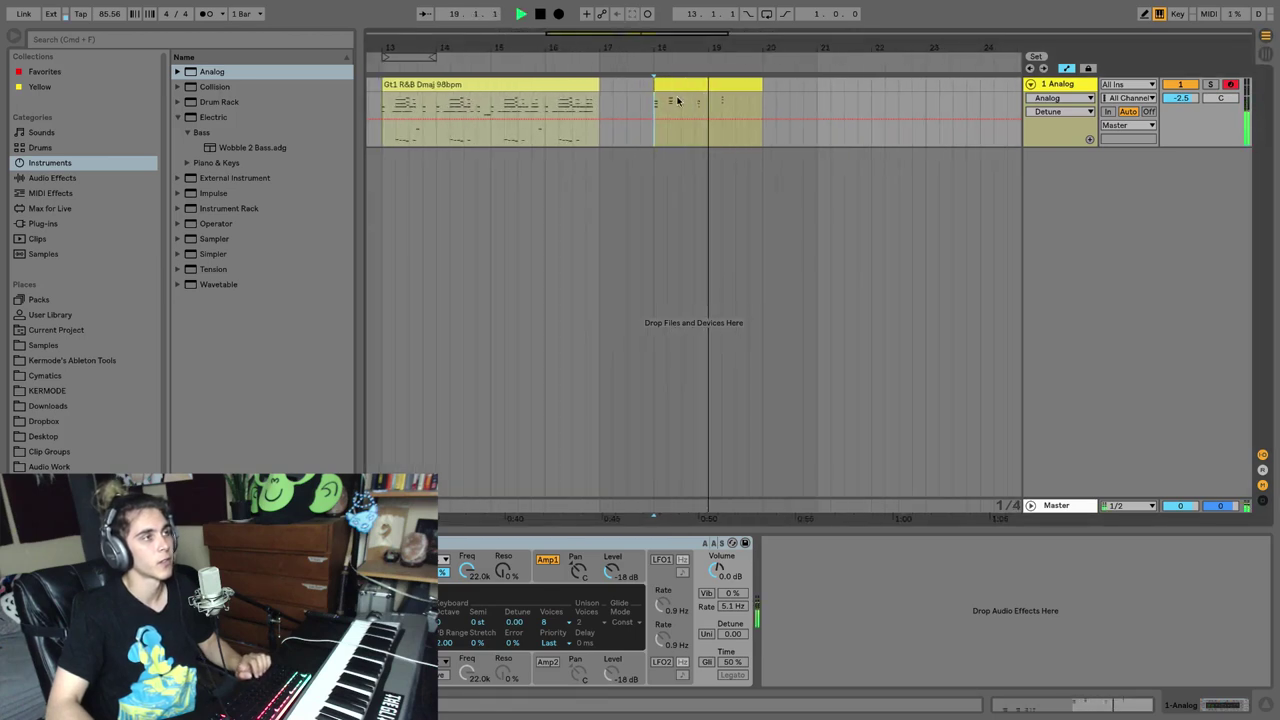
key(space)
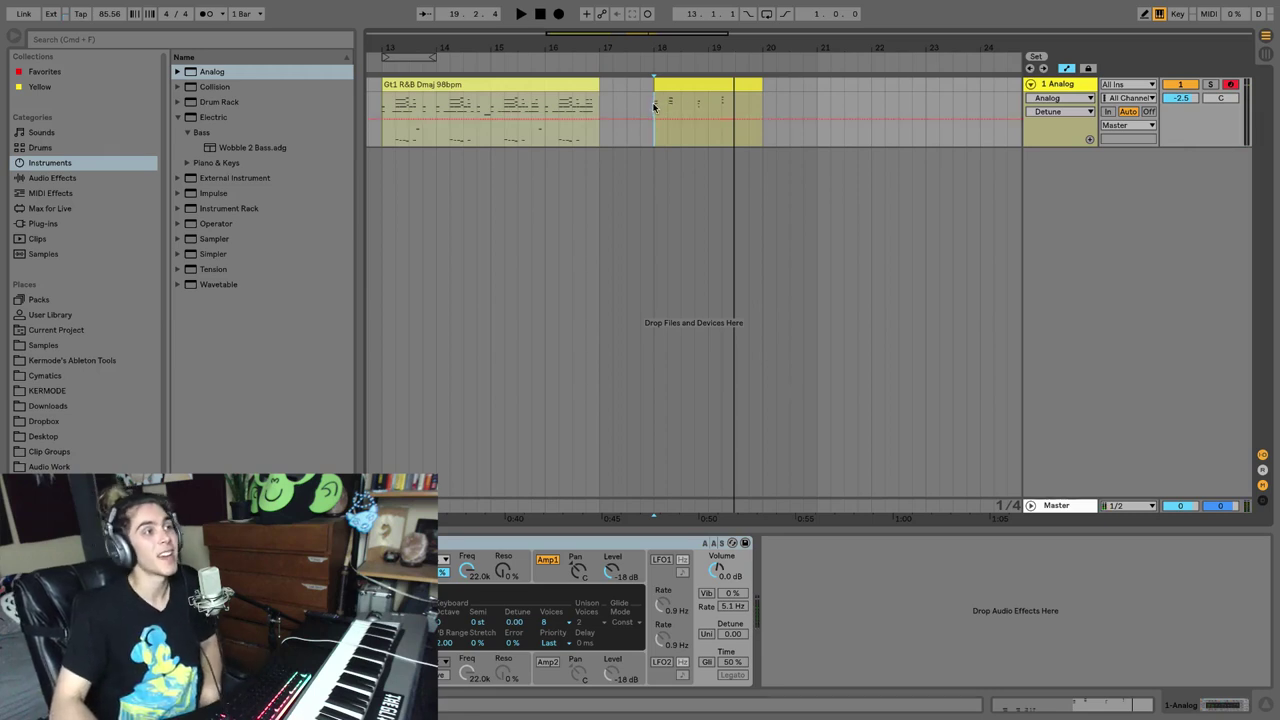
drag(654, 106, 778, 112)
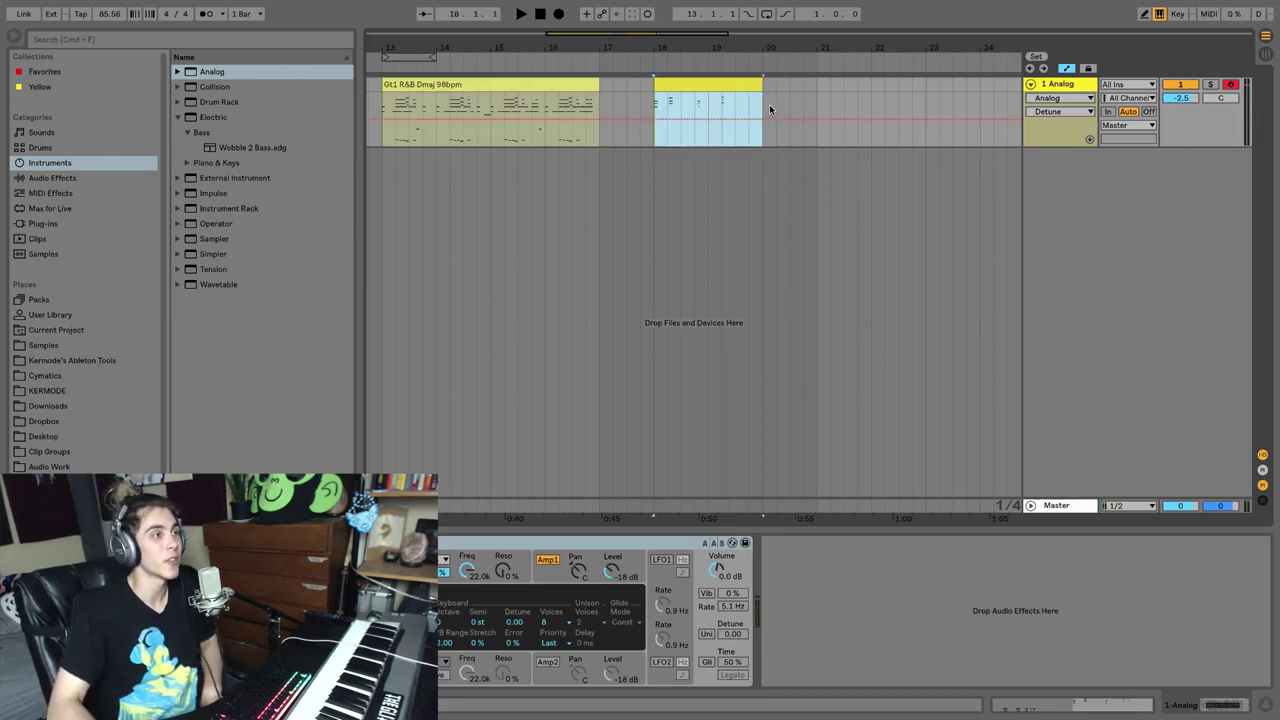
- Capture another MIDI clip at bar 21.3 and open its notes in the editor
click(843, 105)
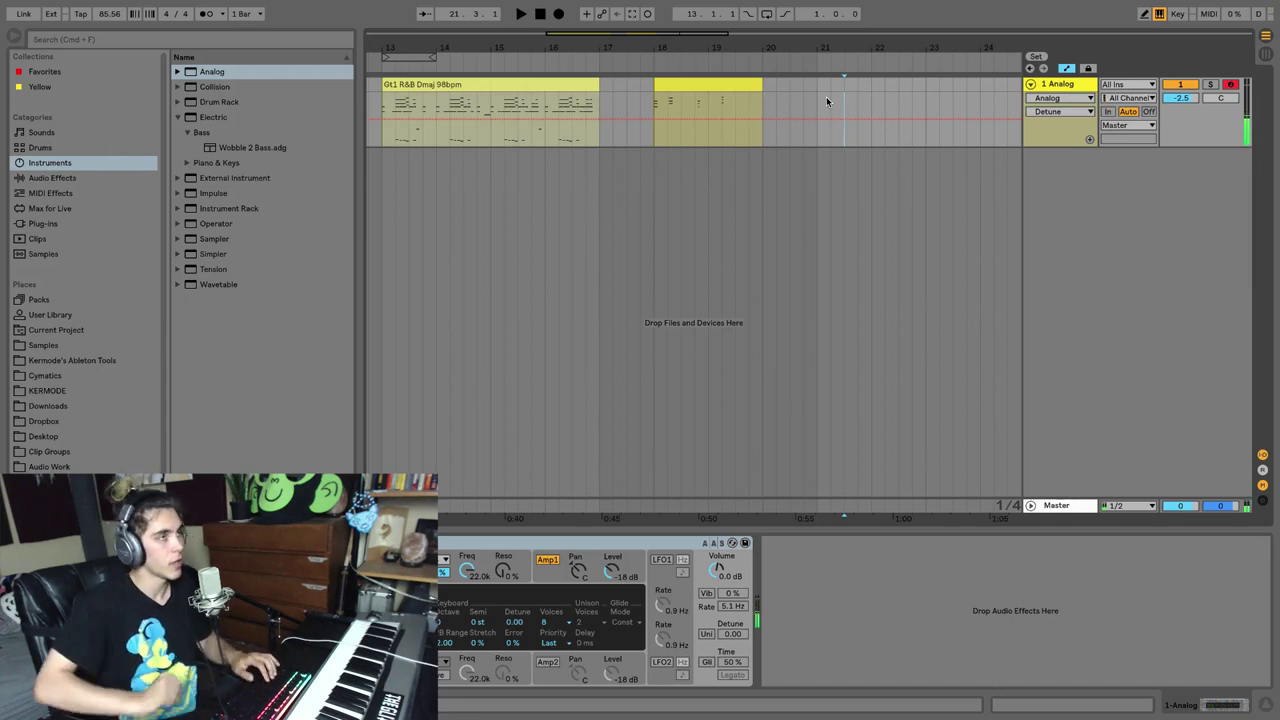
key(ctrl+shift+c)
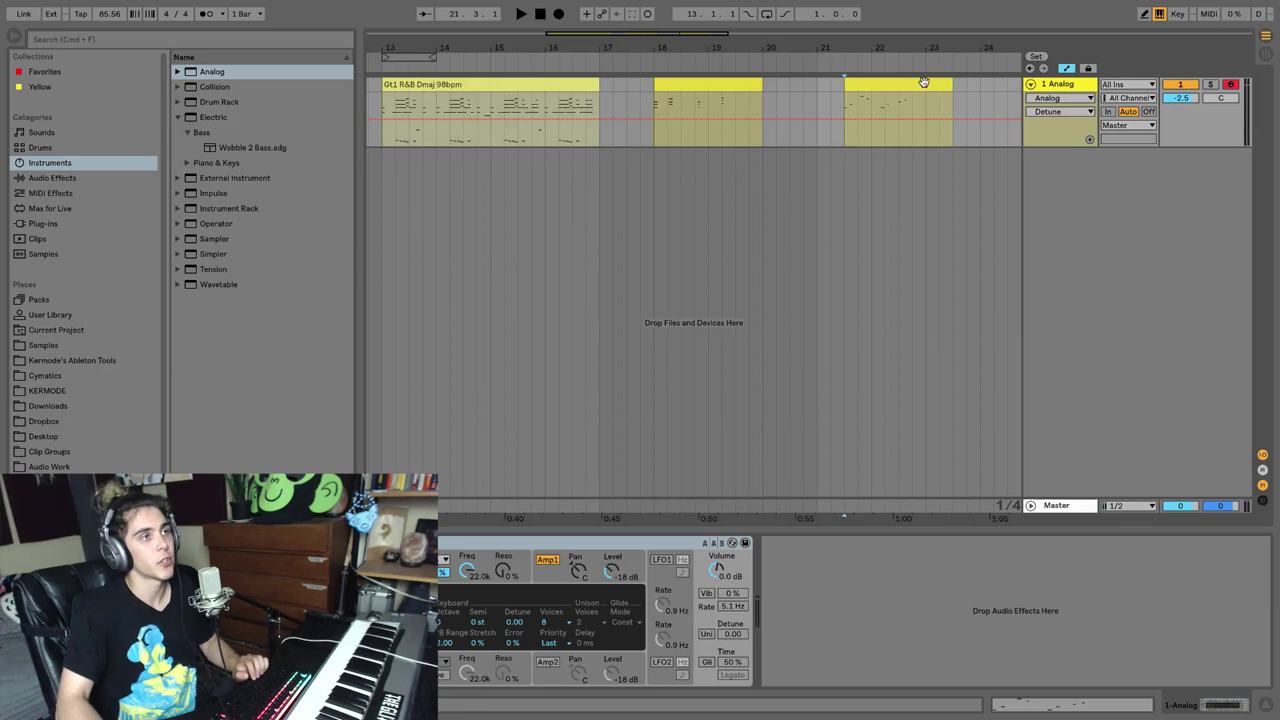
click(923, 82)
key(space)
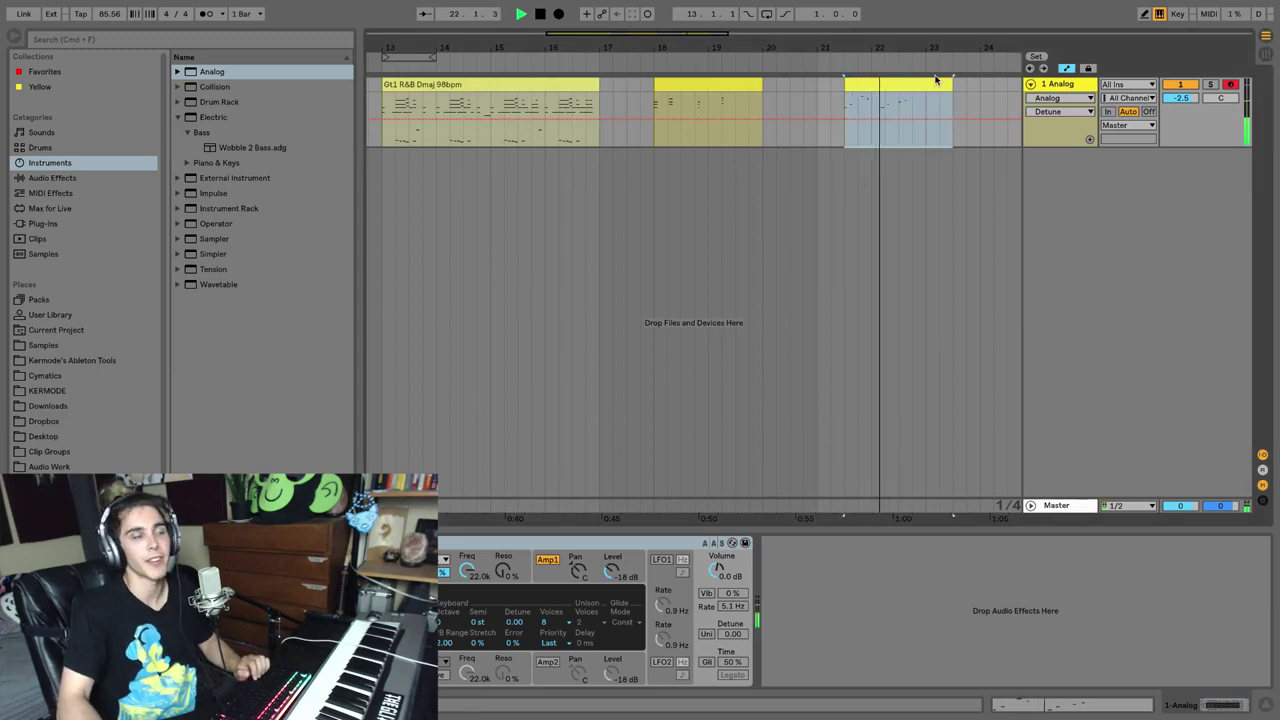
double_click(936, 80)
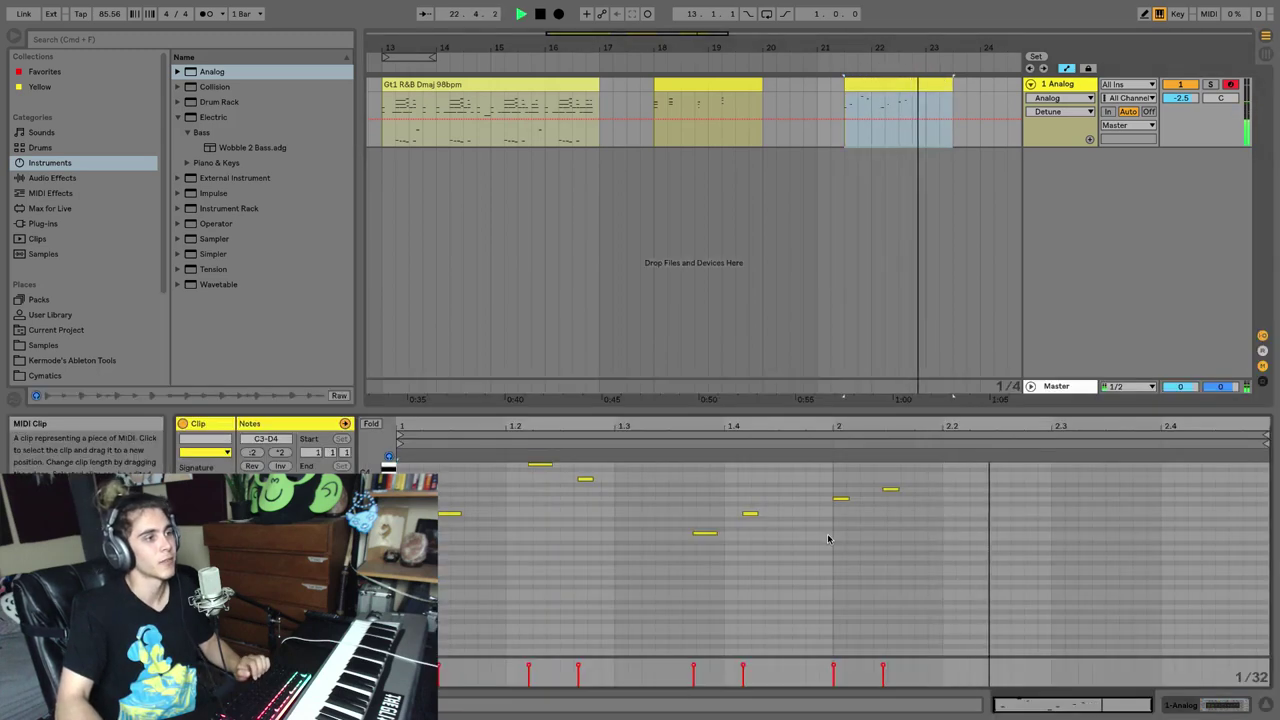
key(space)
click(641, 566)
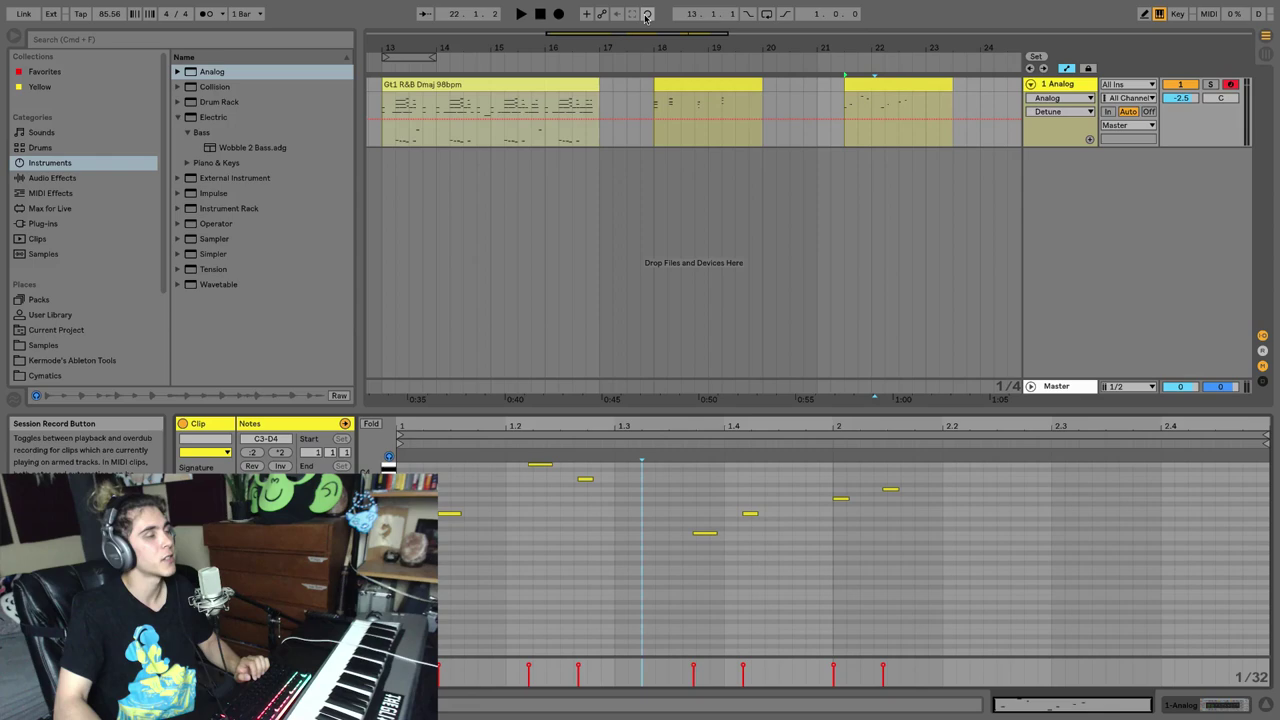
- Record the 1-Analog 4 clip into Session slot 8, then select it back in the Arrangement
key(Tab)
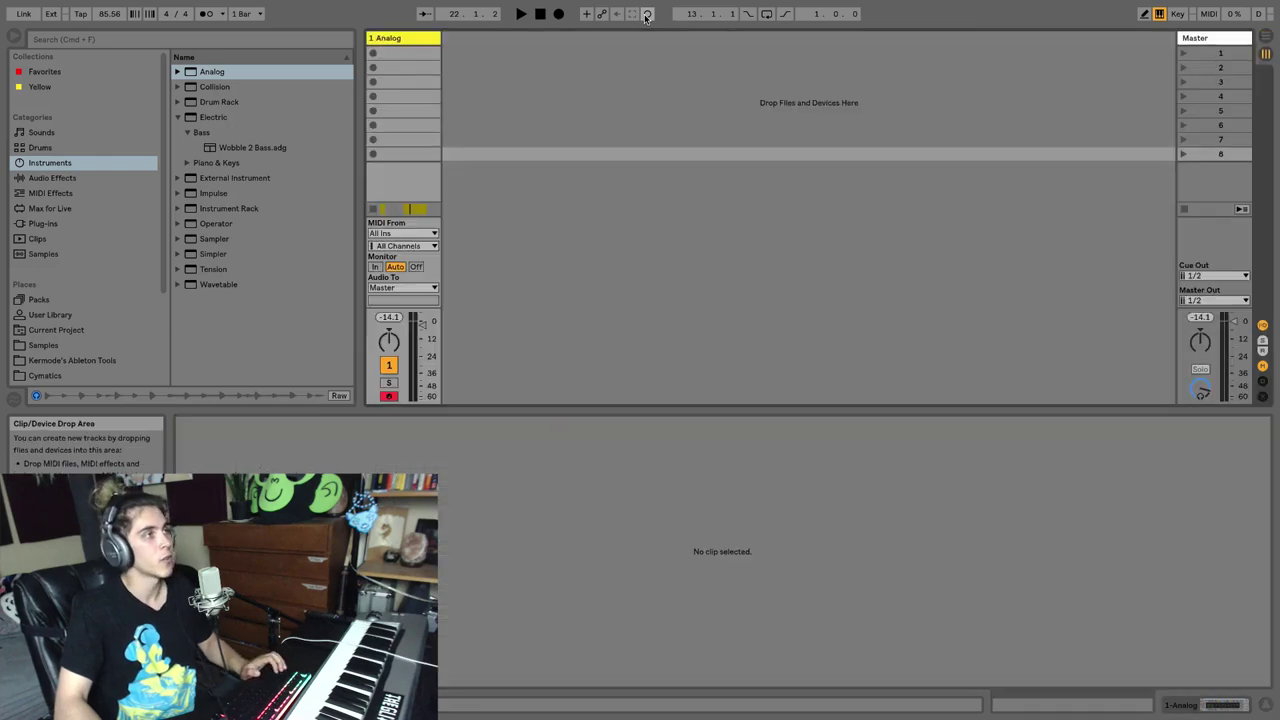
click(646, 15)
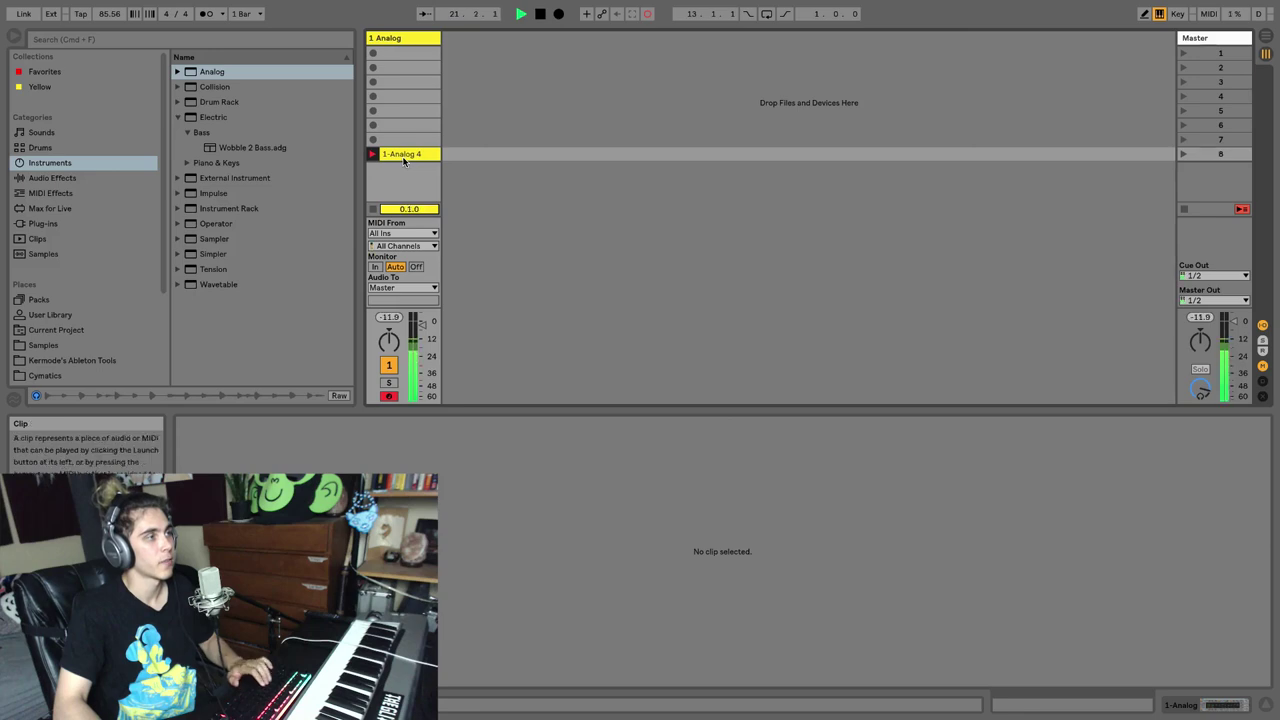
click(372, 154)
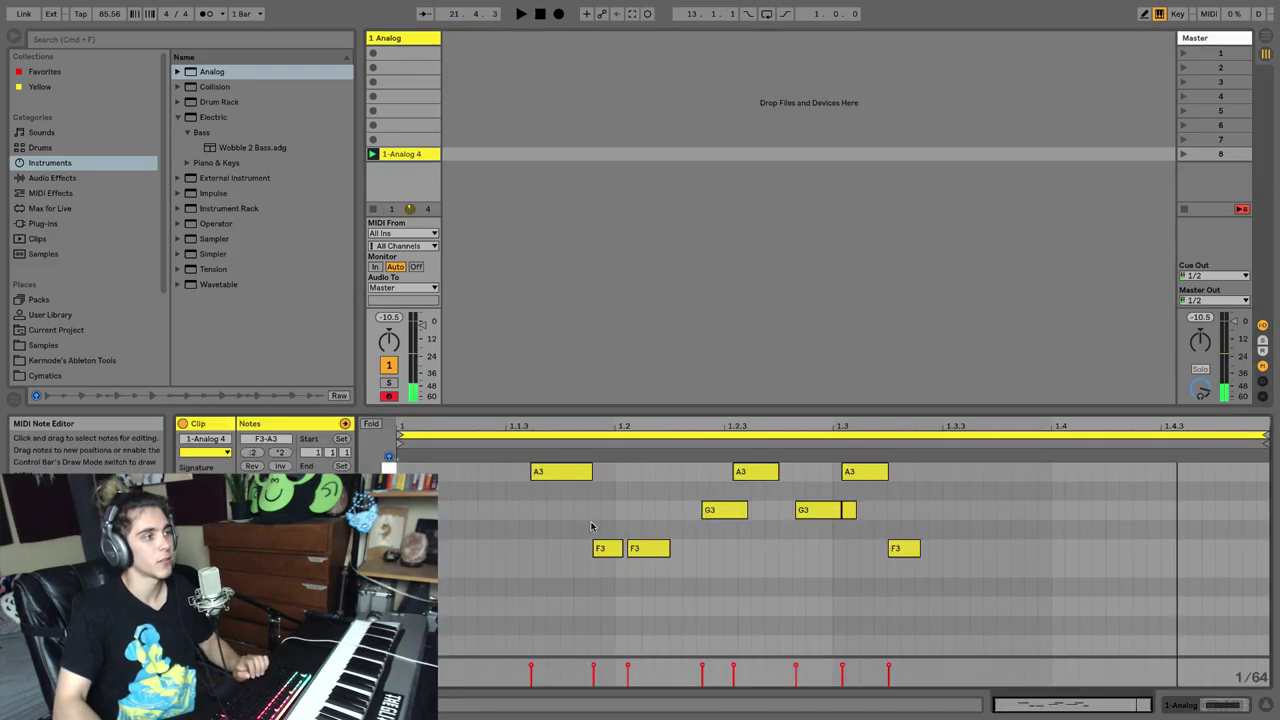
key(Tab)
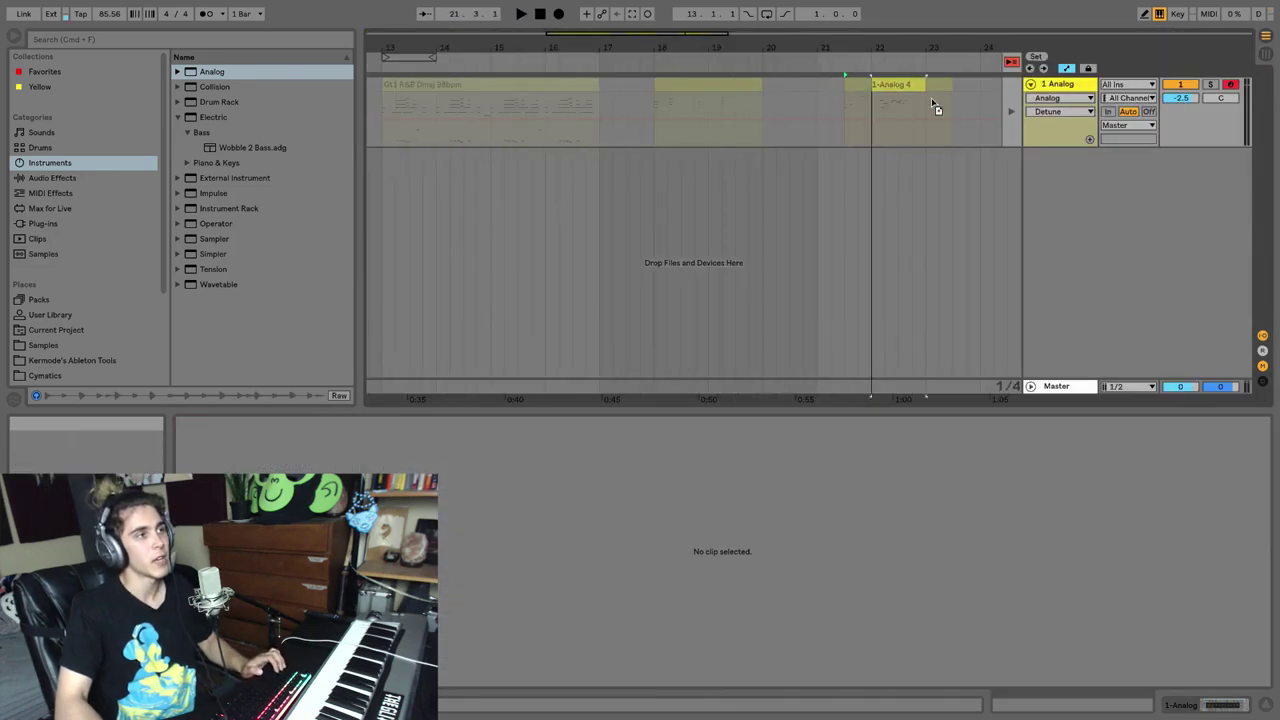
click(965, 102)
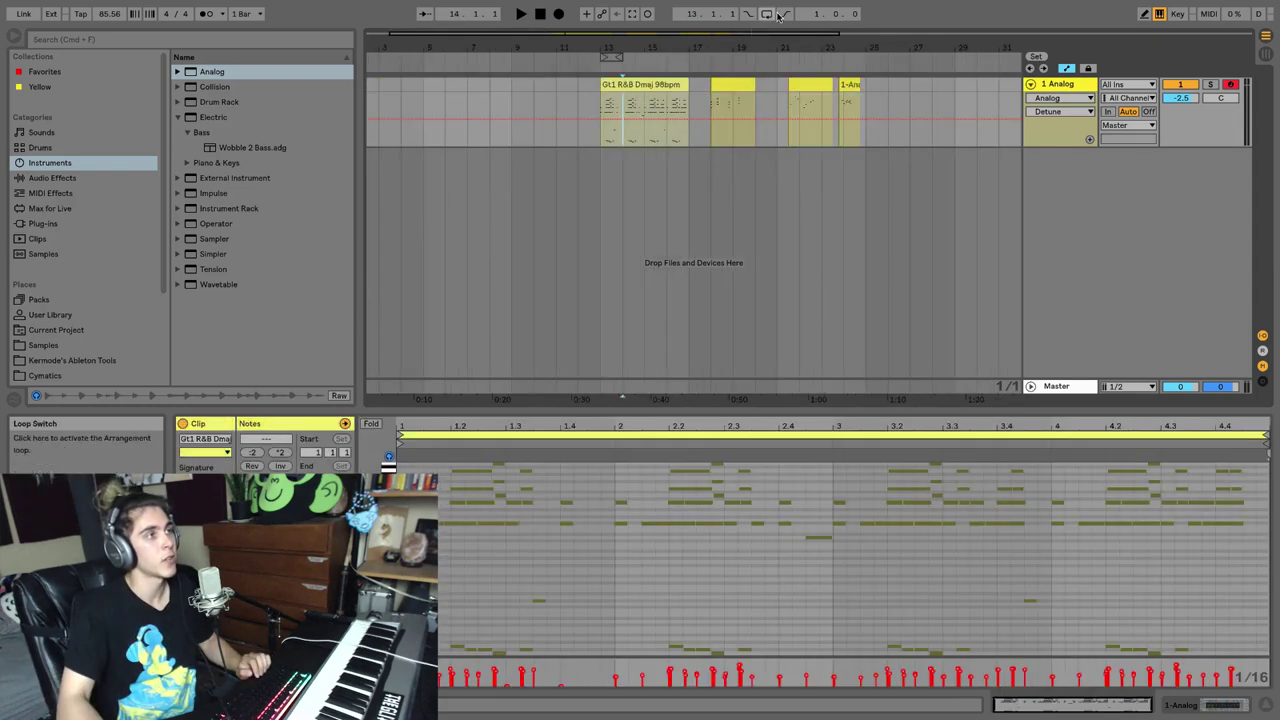
- Set a loop over the guitar clip, enable Loop, and shorten it to one bar during playback
drag(619, 47, 619, 147)
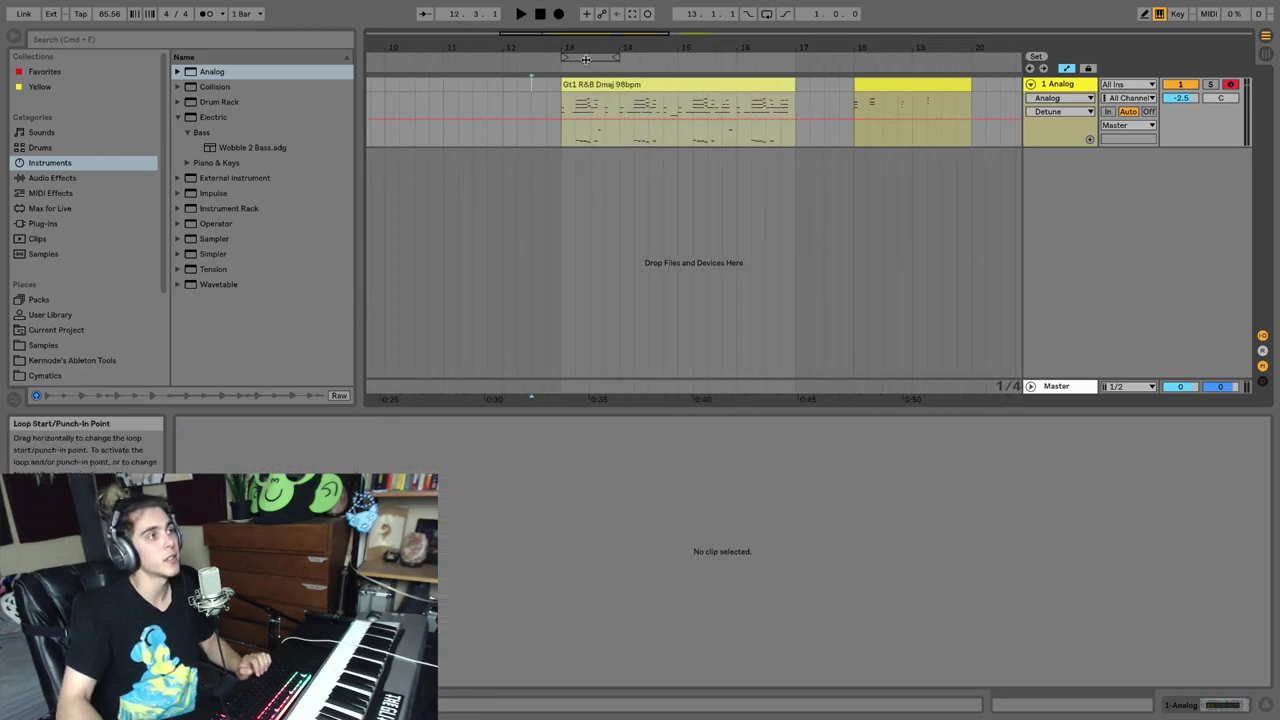
drag(598, 55, 797, 58)
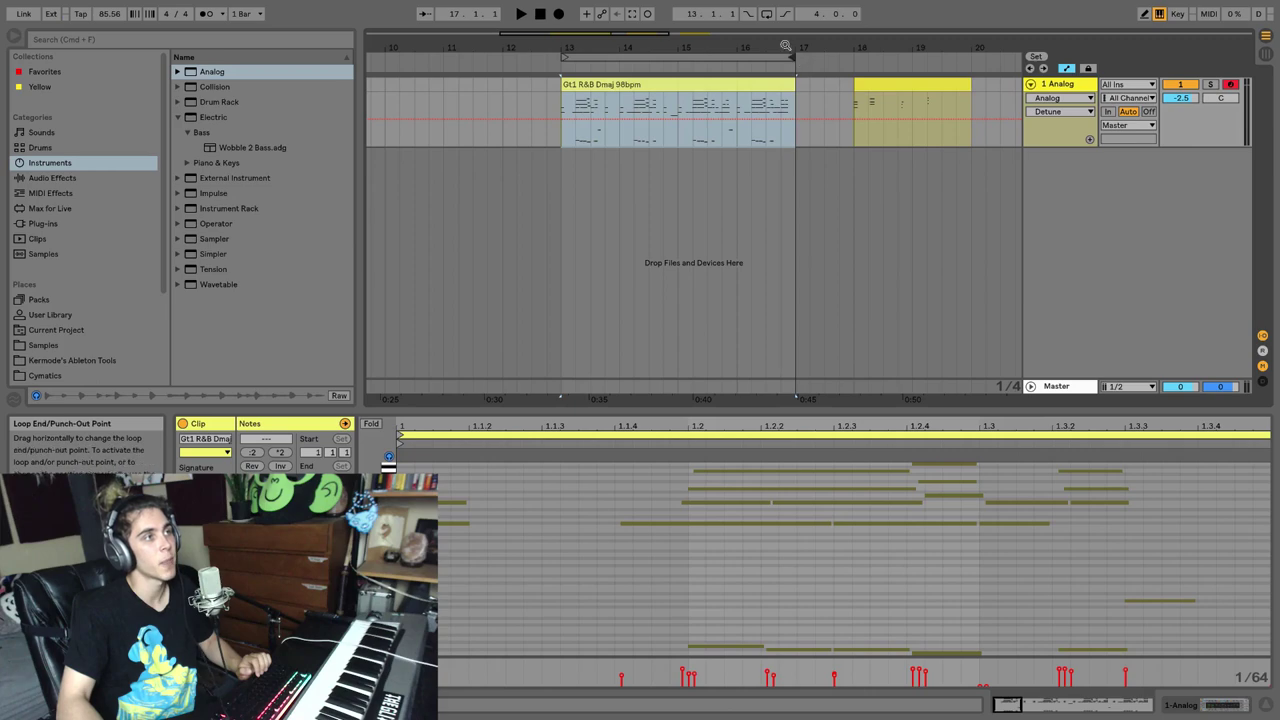
click(766, 13)
click(571, 86)
key(space)
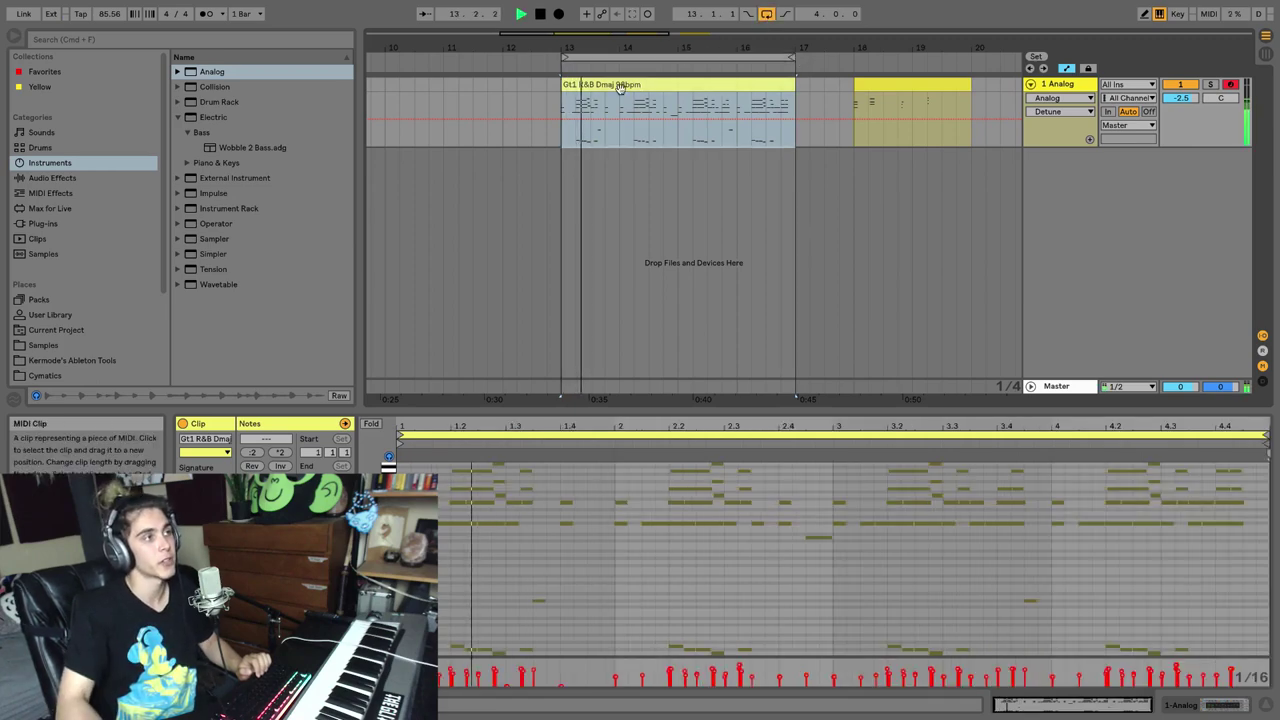
drag(789, 58, 619, 58)
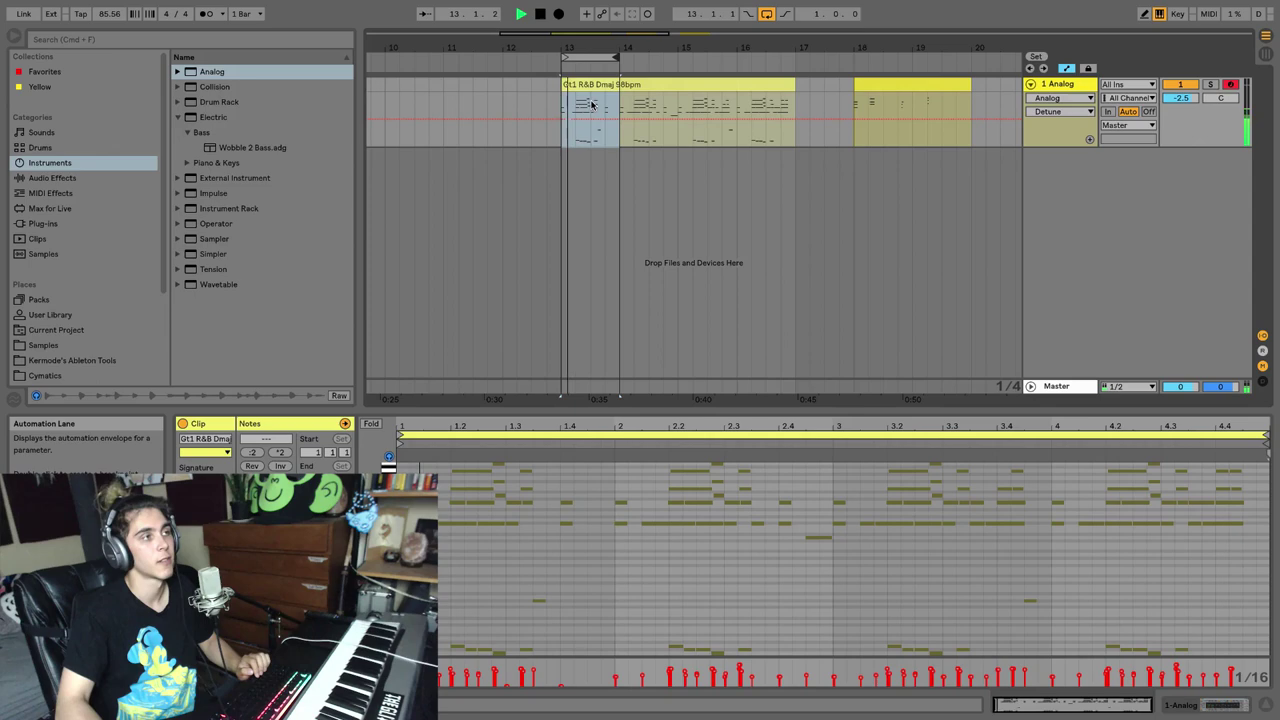
drag(594, 50, 540, 112)
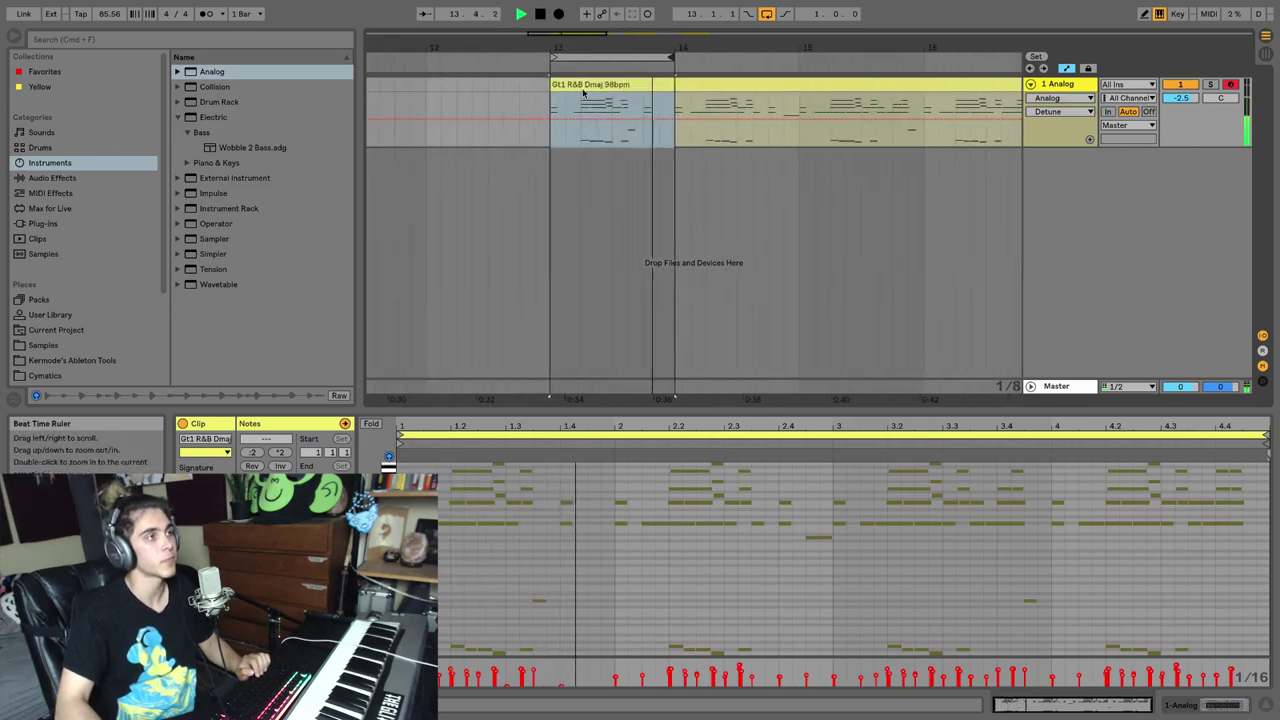
key(space)
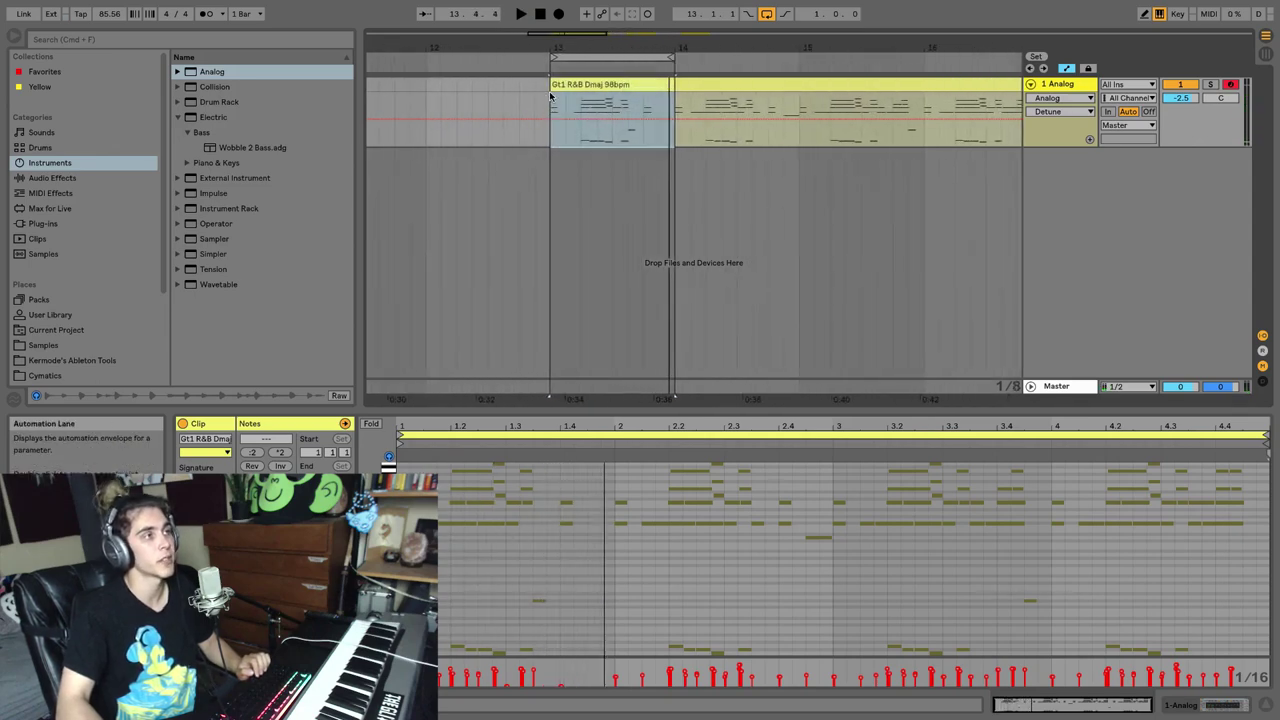
click(550, 96)
- Move the one-bar loop to bars 14–15 and switch on Punch-In
key(minus)
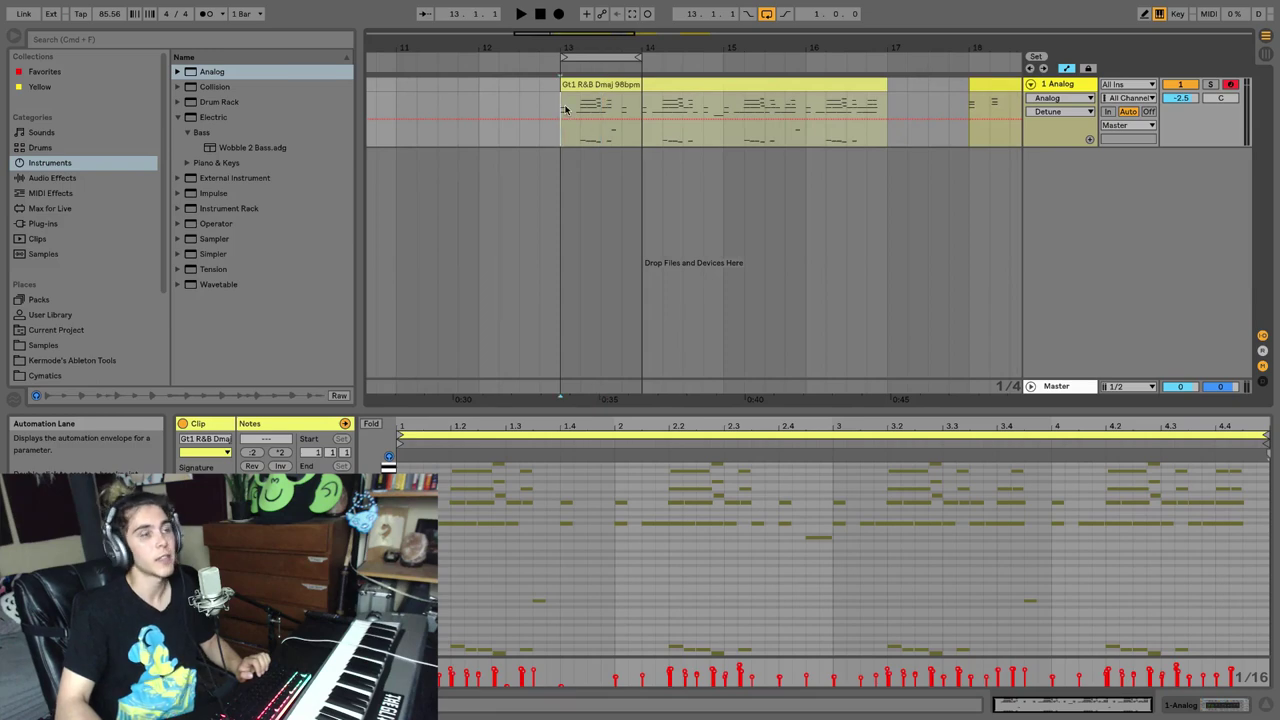
click(635, 58)
drag(635, 58, 701, 45)
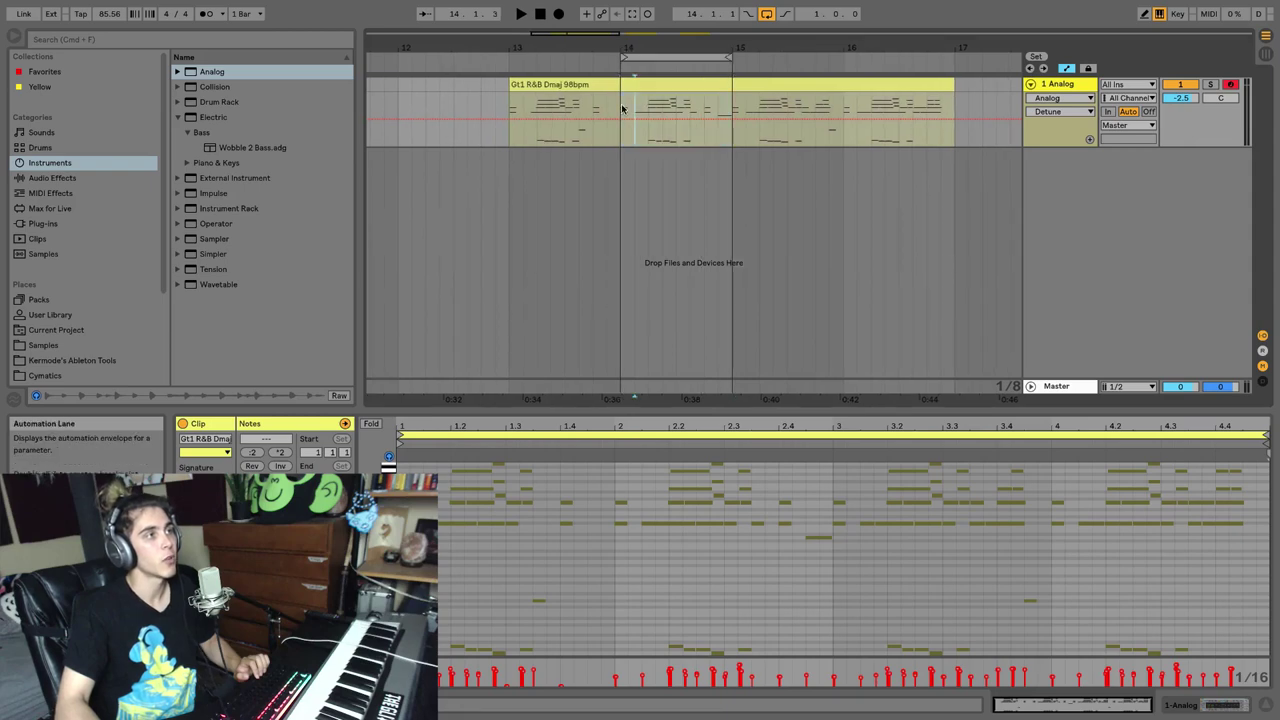
drag(621, 105, 733, 107)
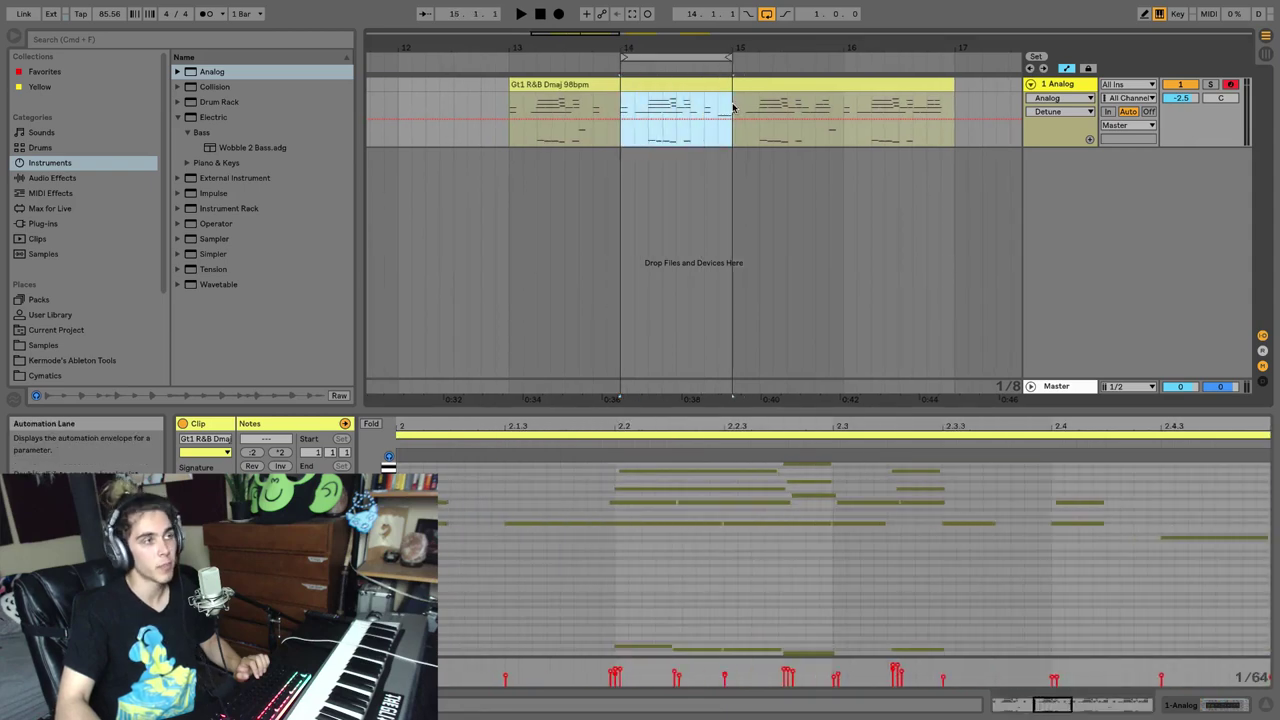
click(596, 103)
click(511, 108)
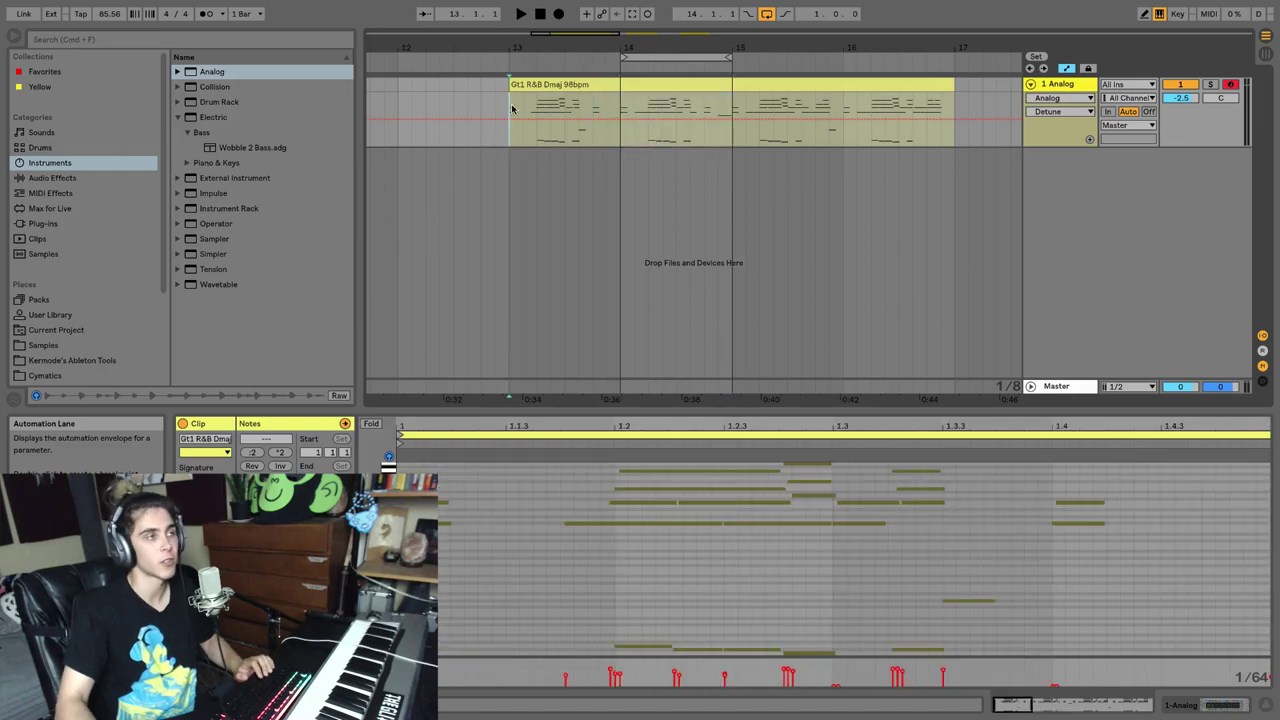
click(617, 104)
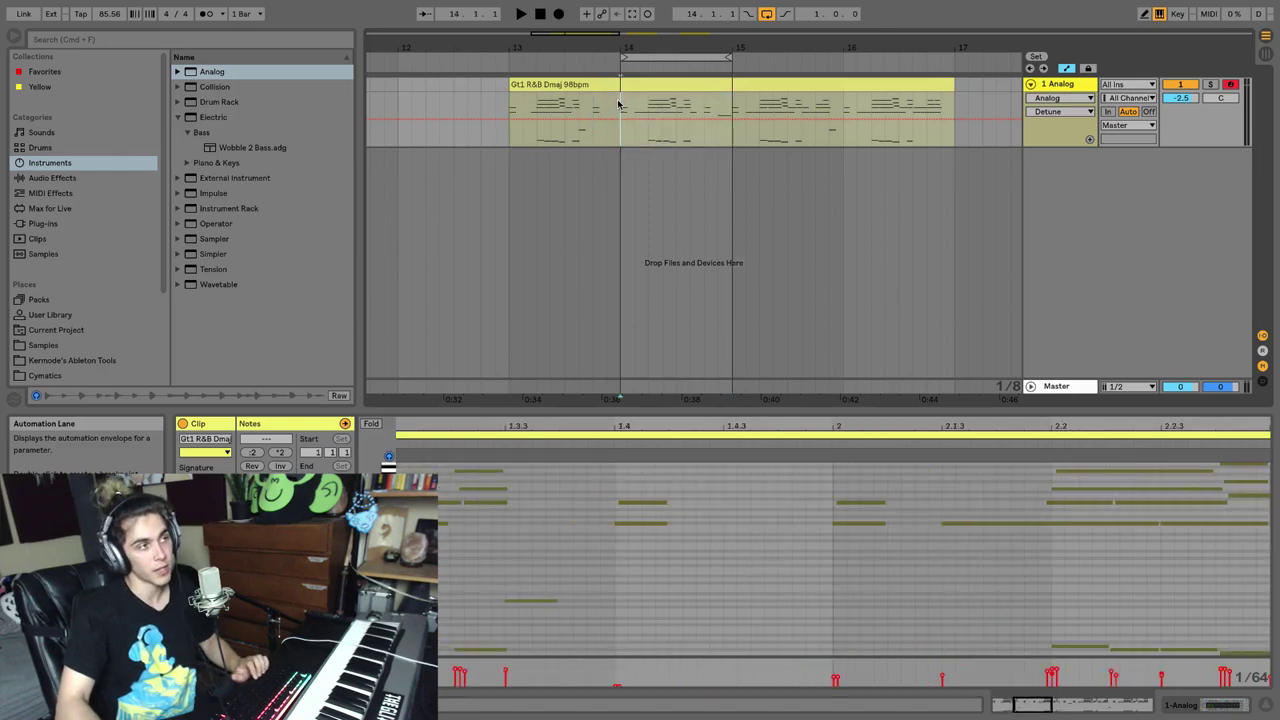
drag(618, 104, 512, 112)
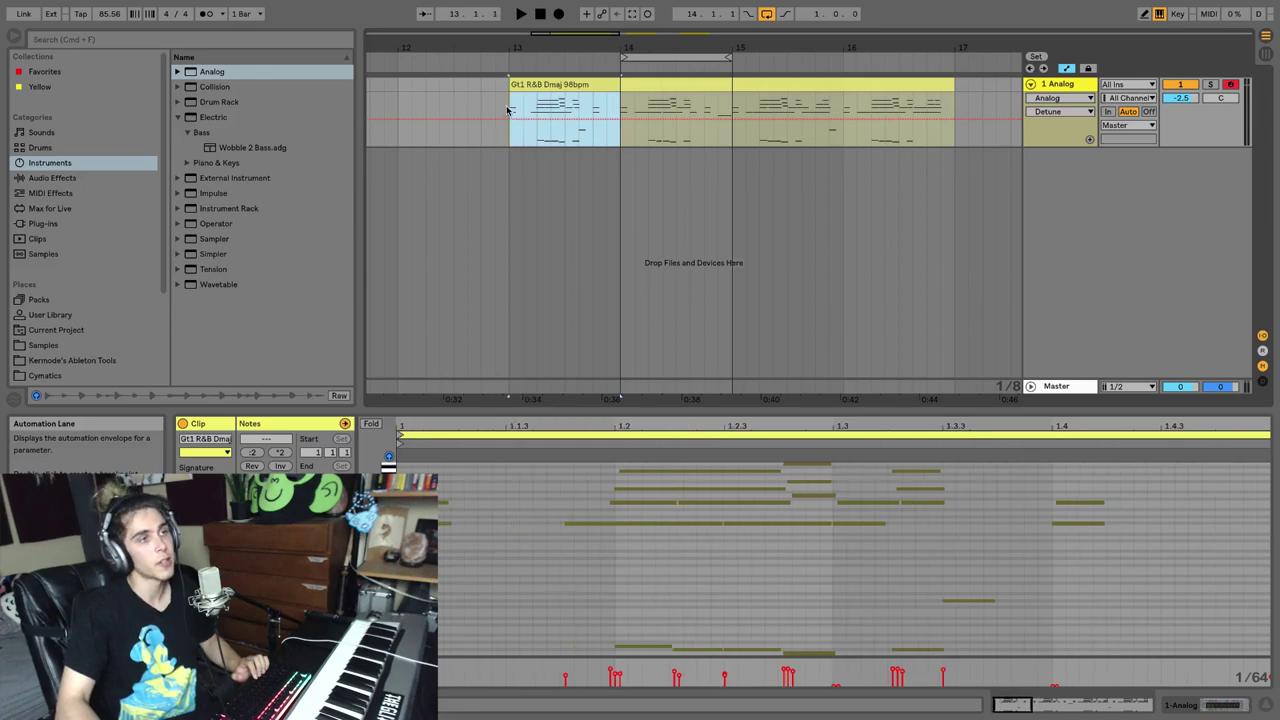
click(507, 110)
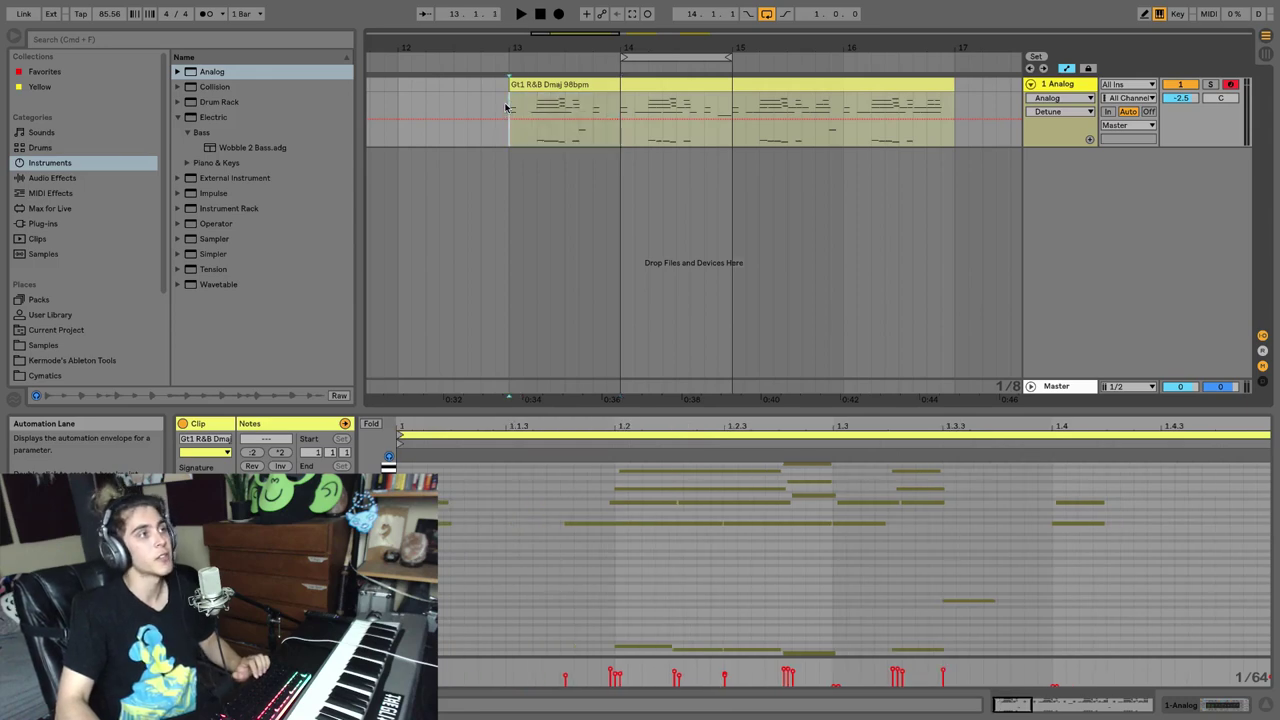
- Enable Punch-Out, set the insert marker in bar 14 (around 14.2.2), and turn arrangement looping off
click(786, 14)
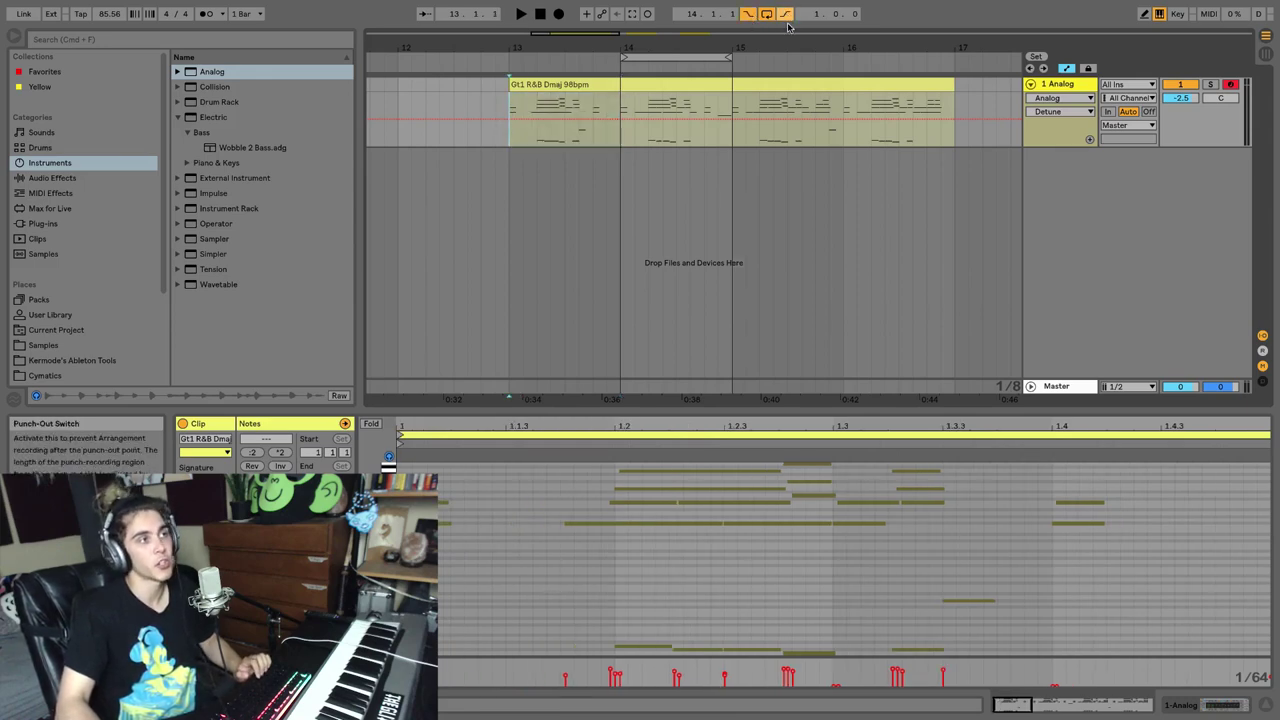
click(618, 103)
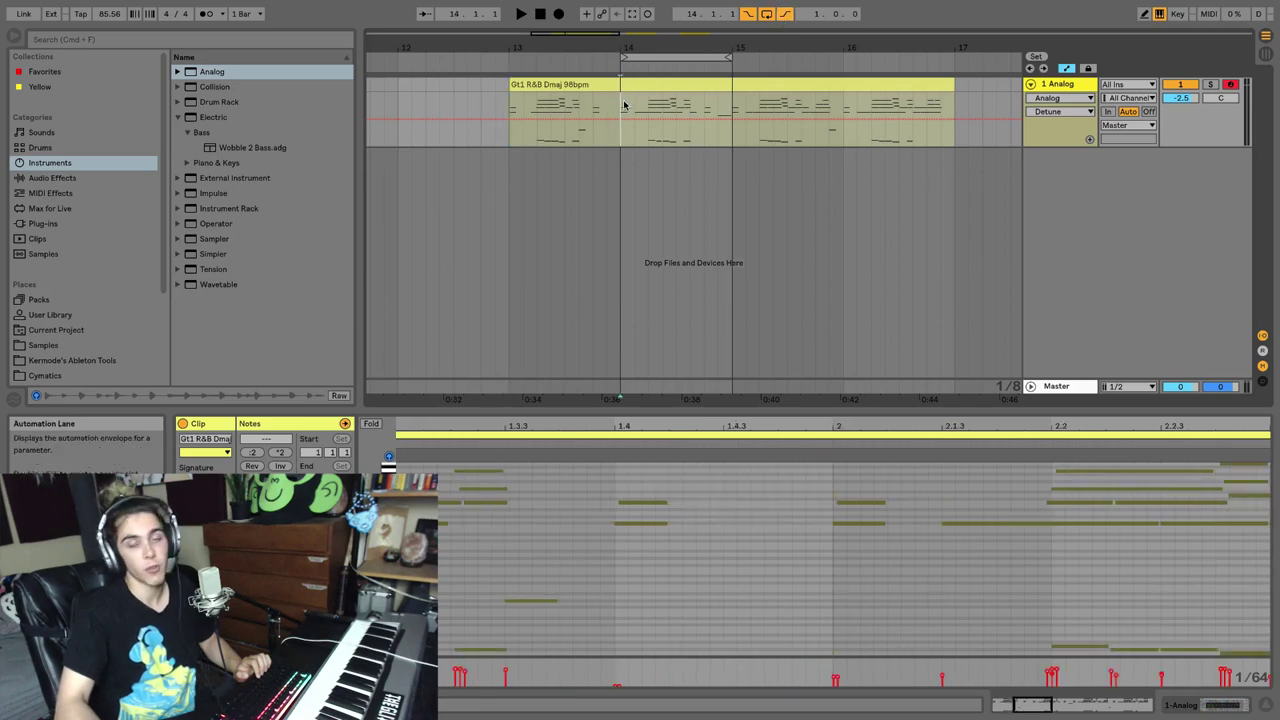
click(628, 104)
click(634, 104)
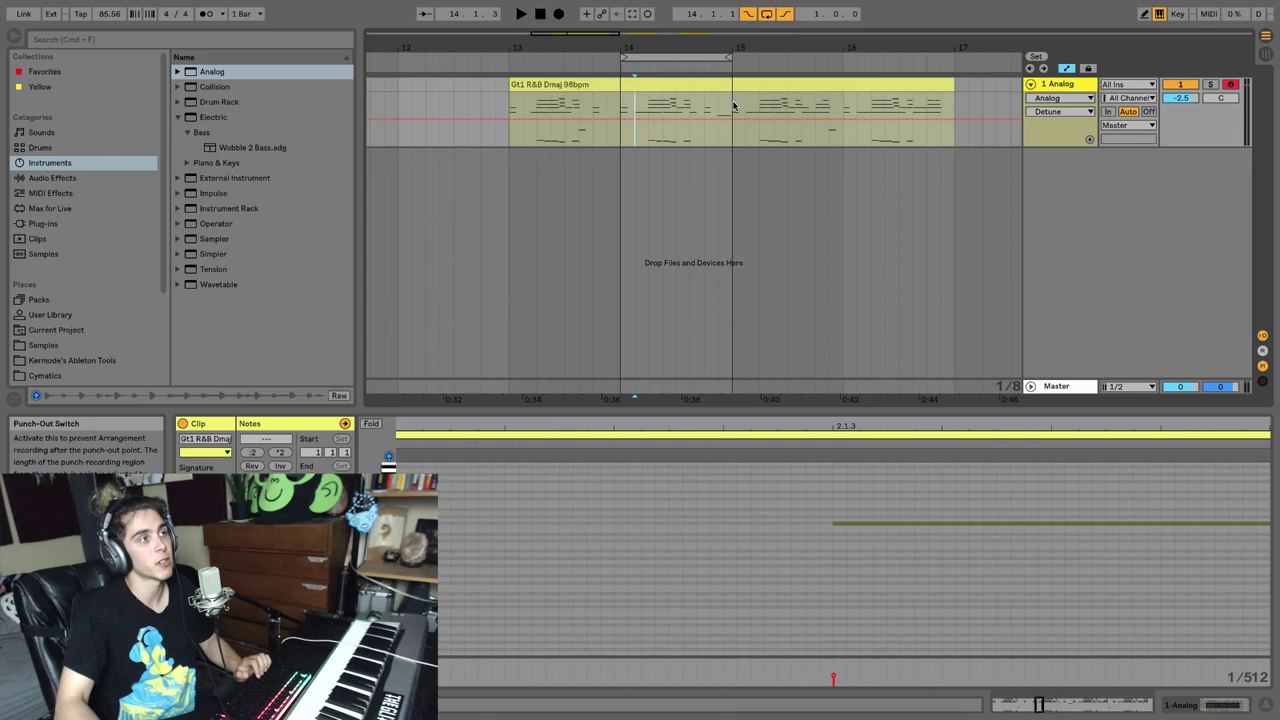
drag(735, 106, 800, 108)
click(662, 106)
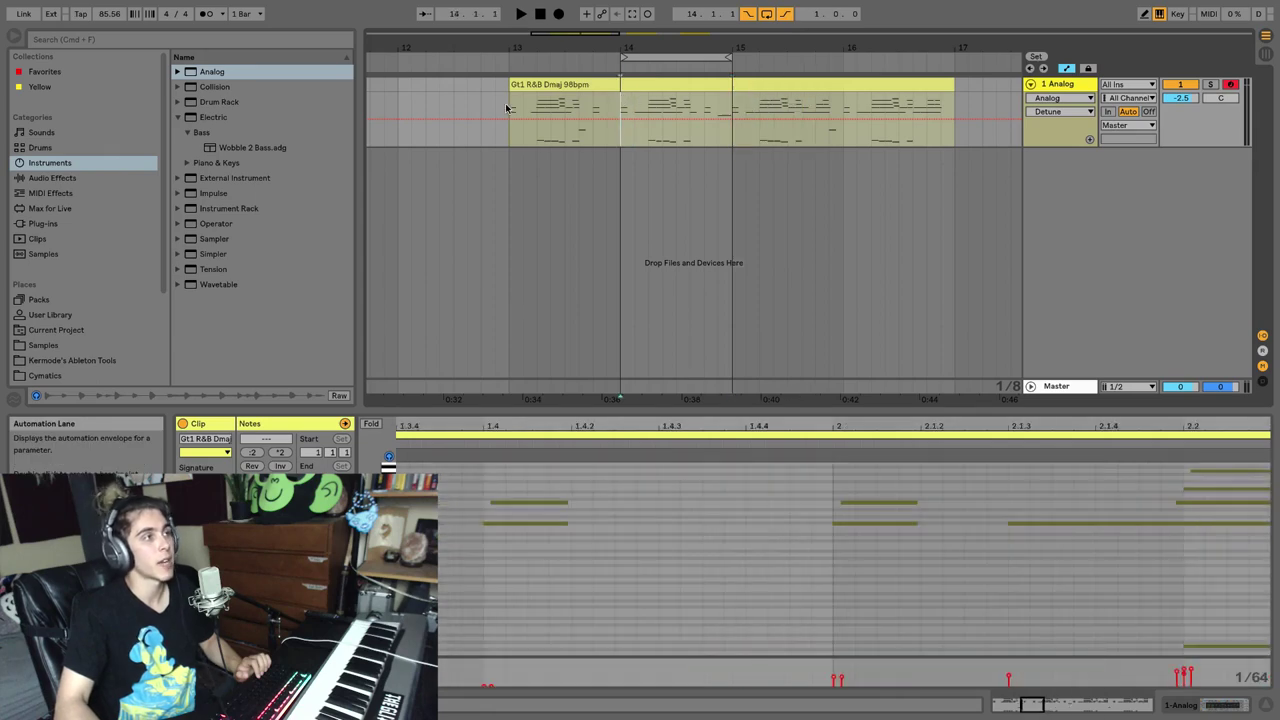
click(768, 14)
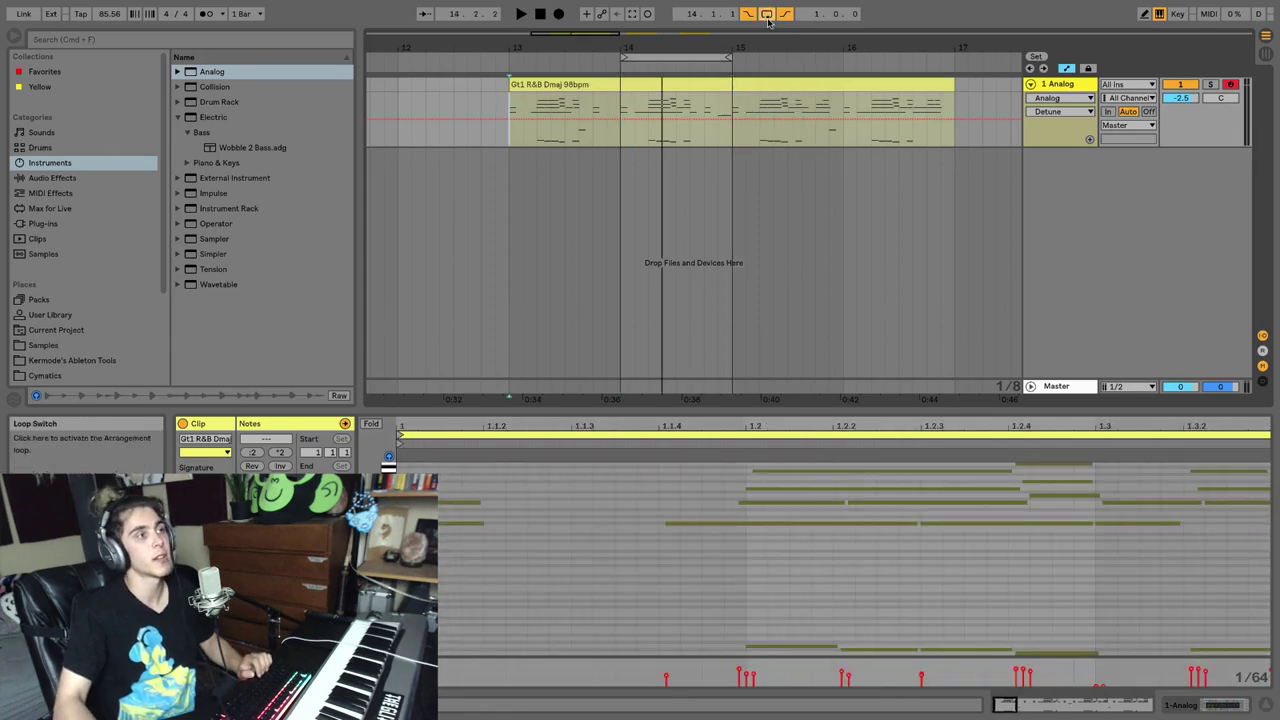
click(768, 16)
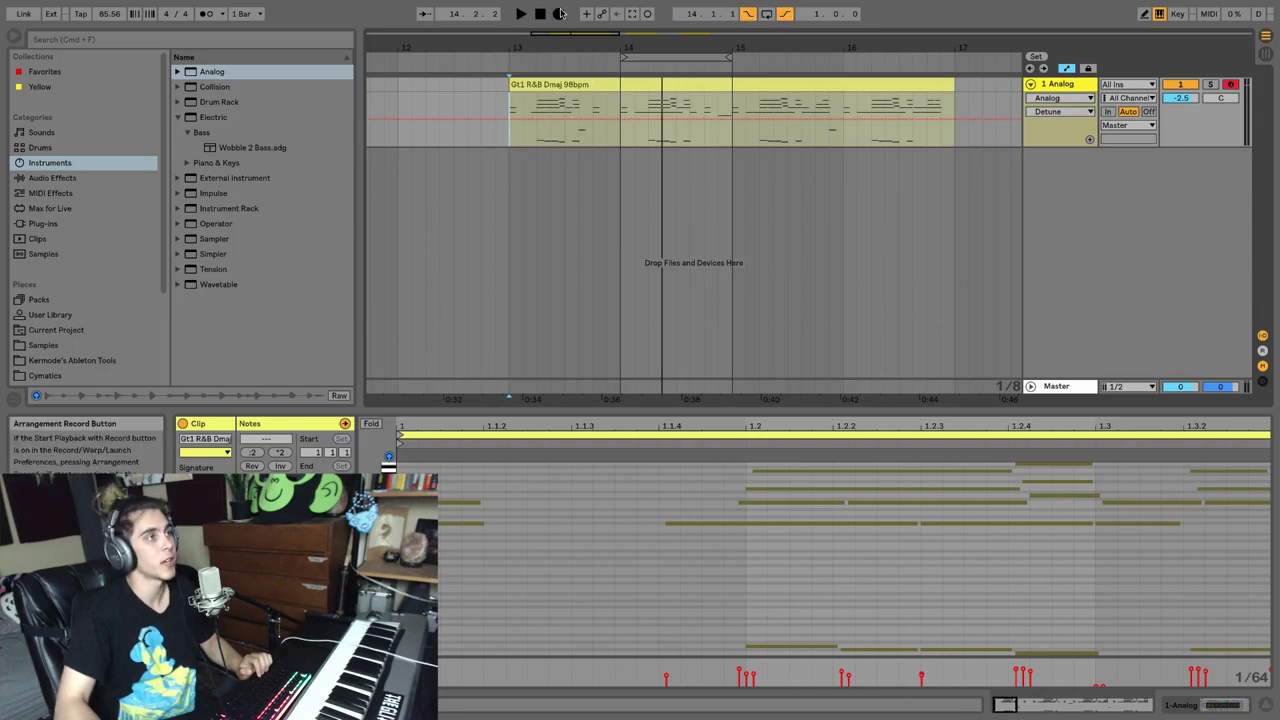
- Record a punched take through bars 14–15, stop, undo it, and leave looping off
key(F9)
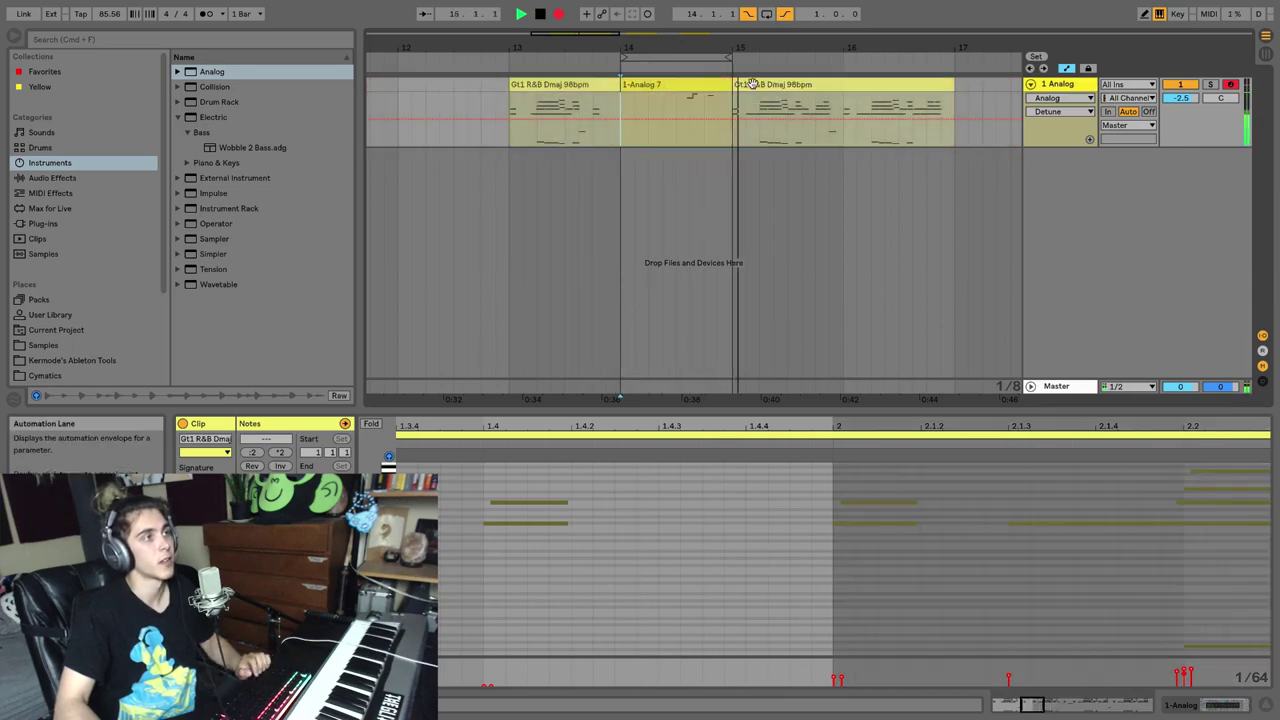
key(space)
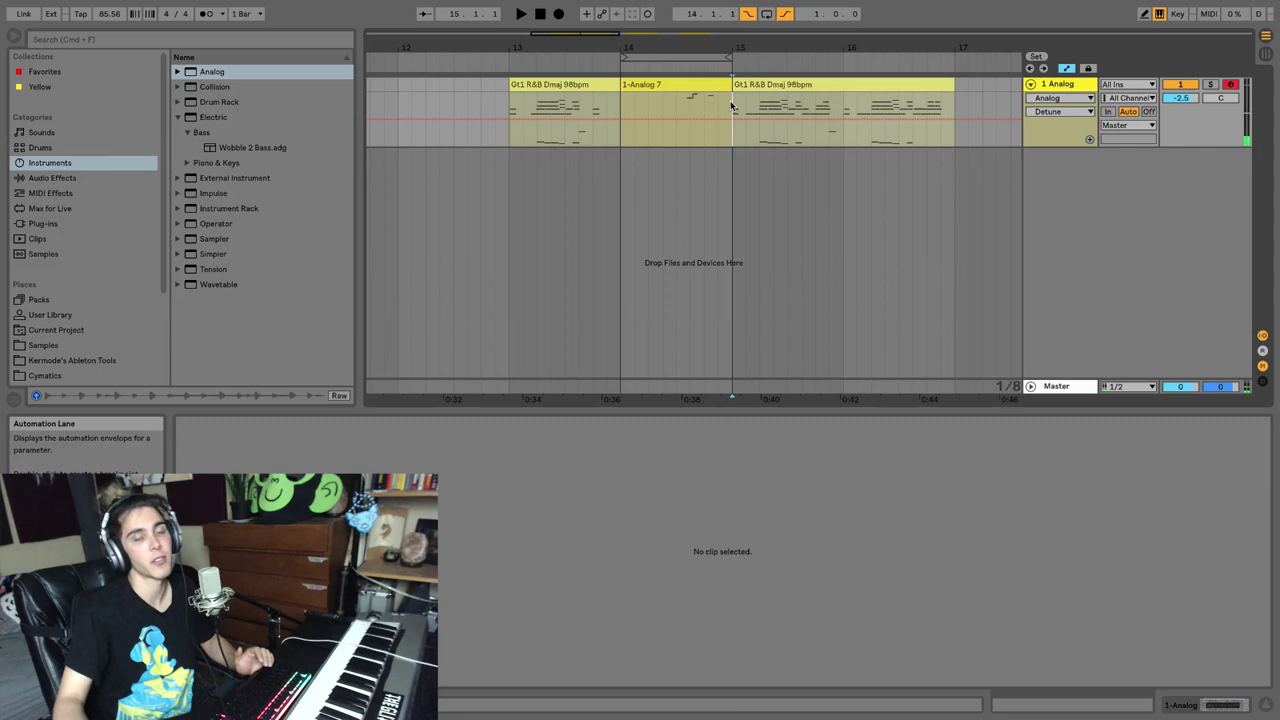
key(super+z)
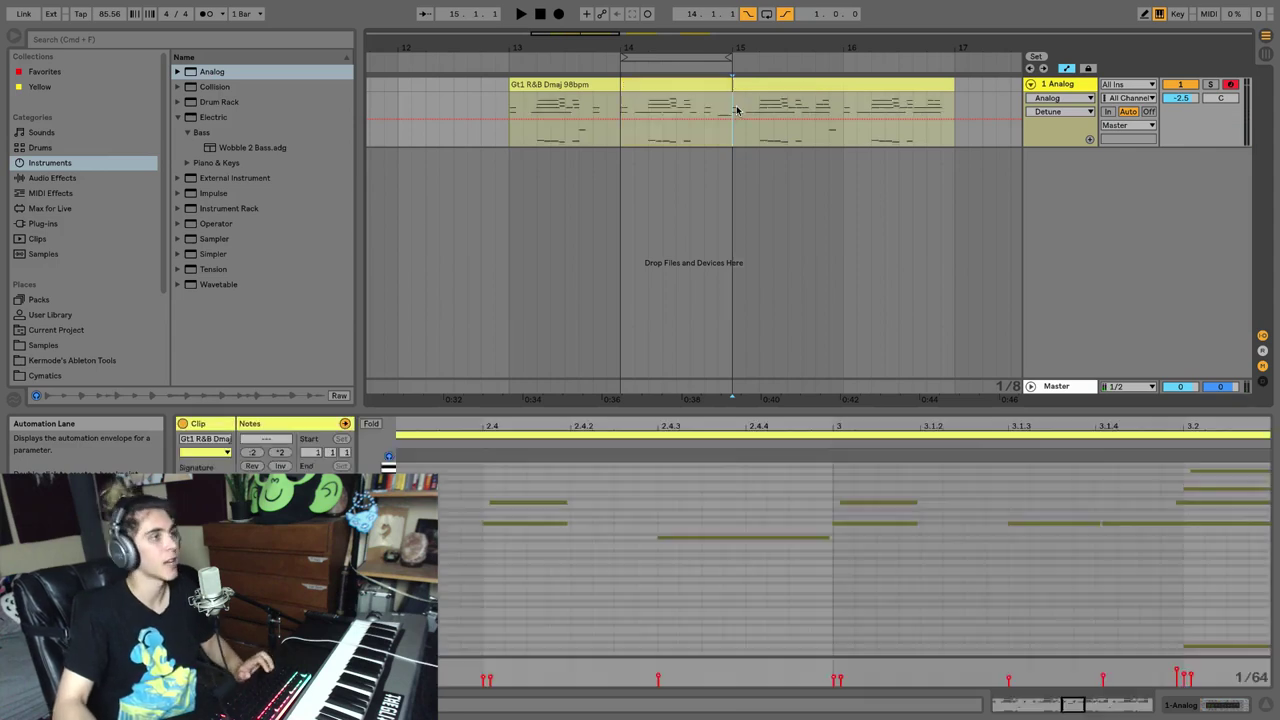
click(768, 14)
click(769, 15)
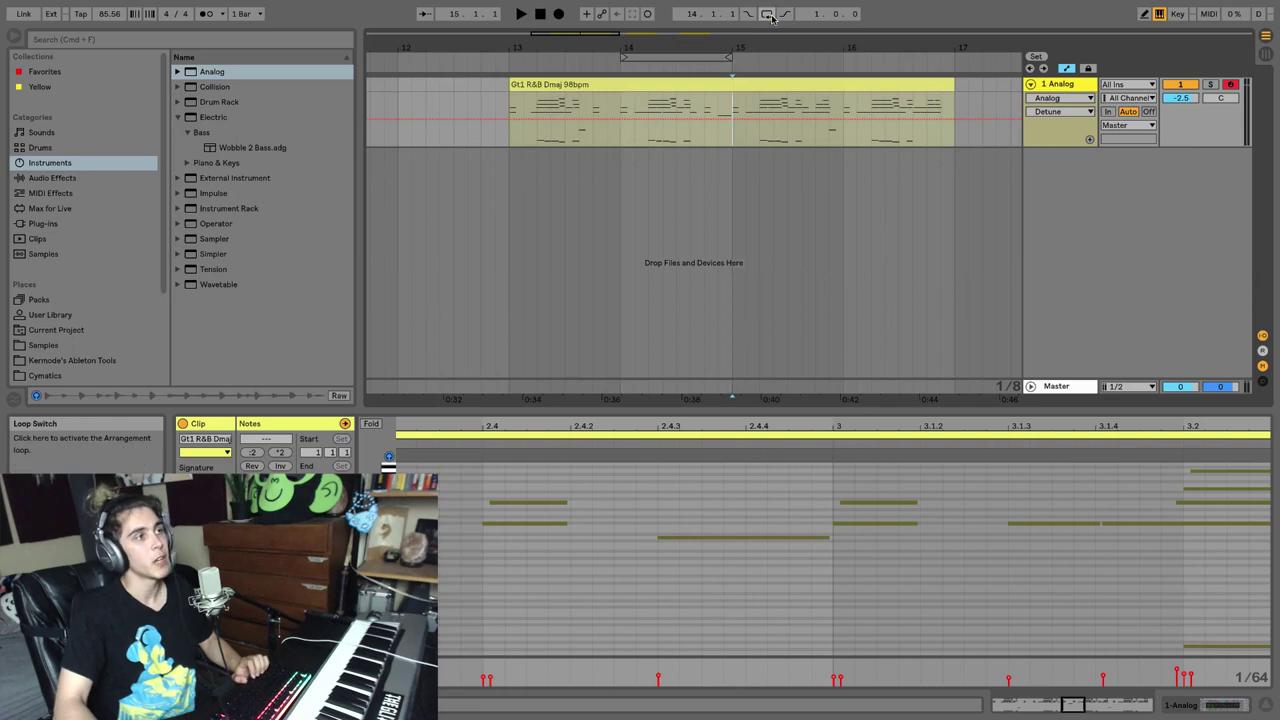
click(769, 15)
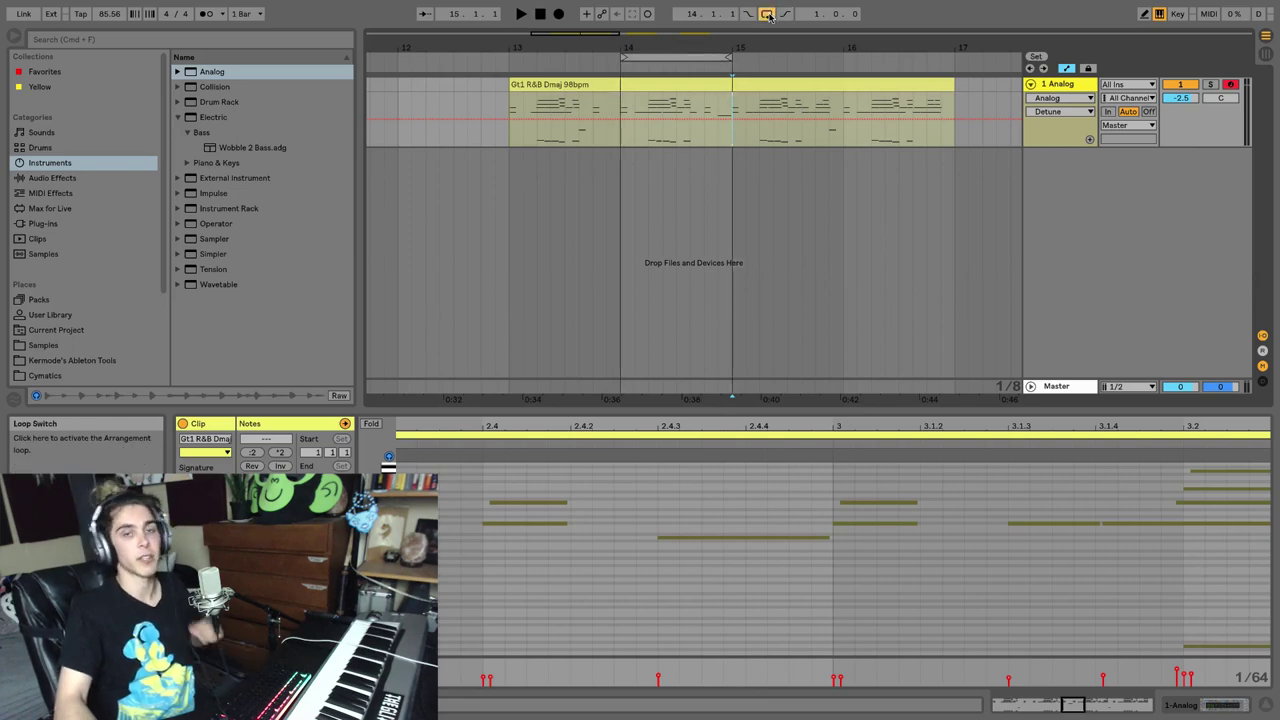
click(771, 17)
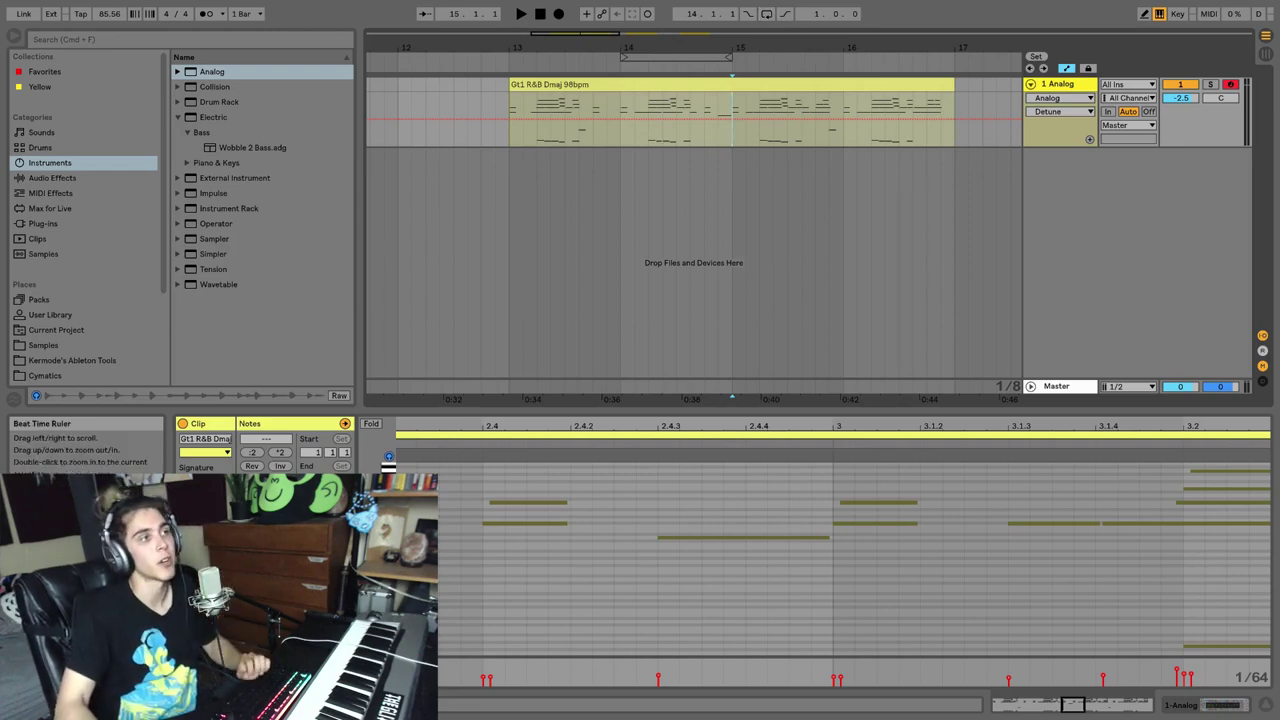
- Zoom the arrangement in around bar 14 and draw a stepped envelope dip near bar 17
mouse_move(794, 47)
mouse_down()
mouse_move(656, 40)
mouse_move(588, 97)
mouse_up()
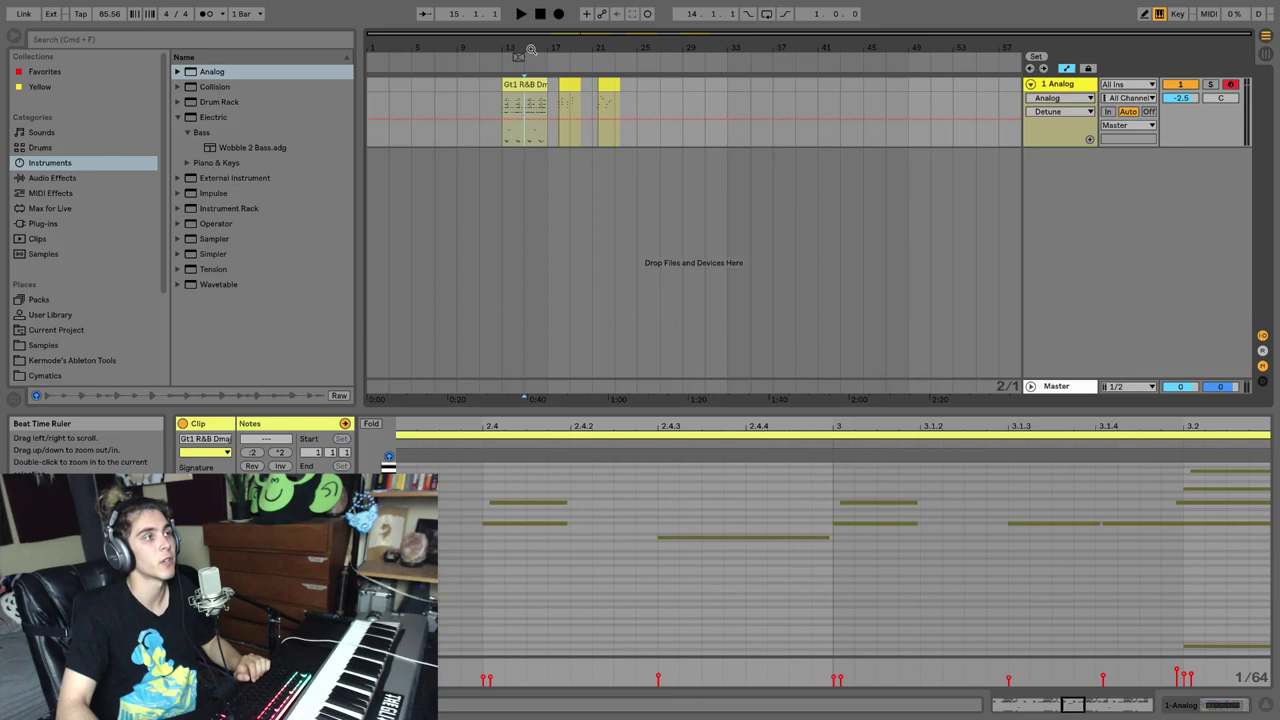
click(588, 97)
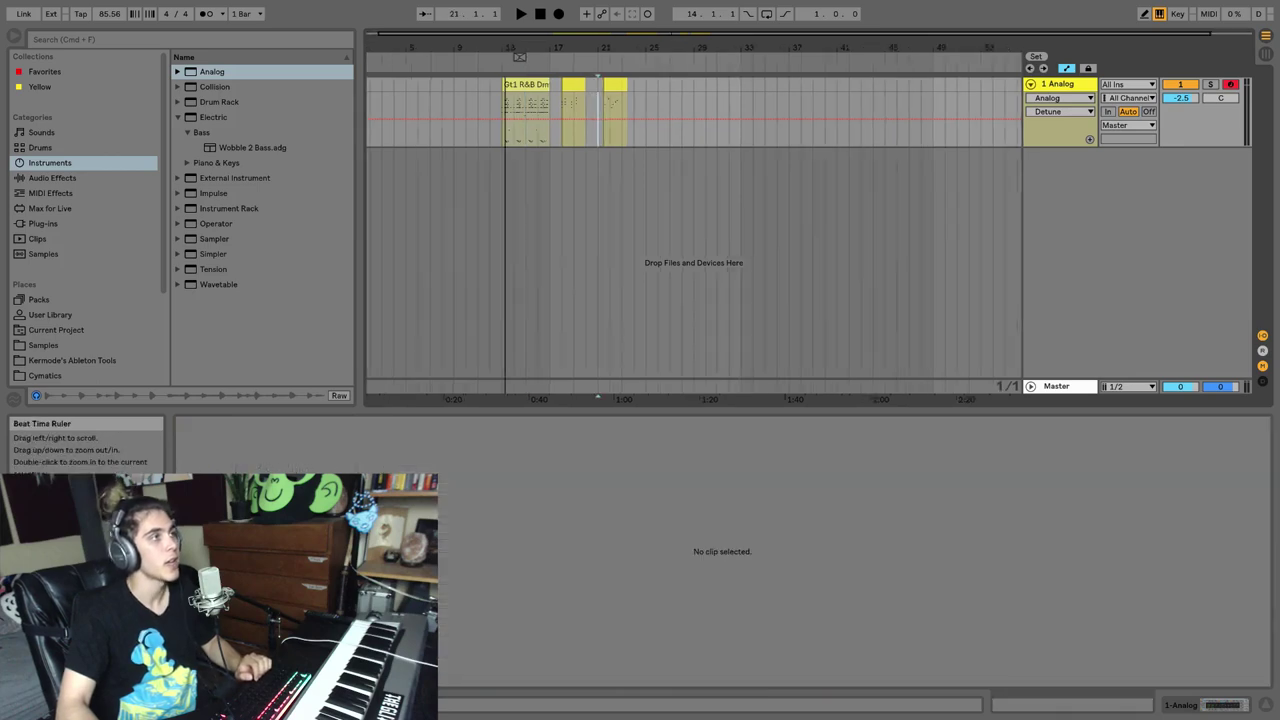
drag(506, 48, 531, 56)
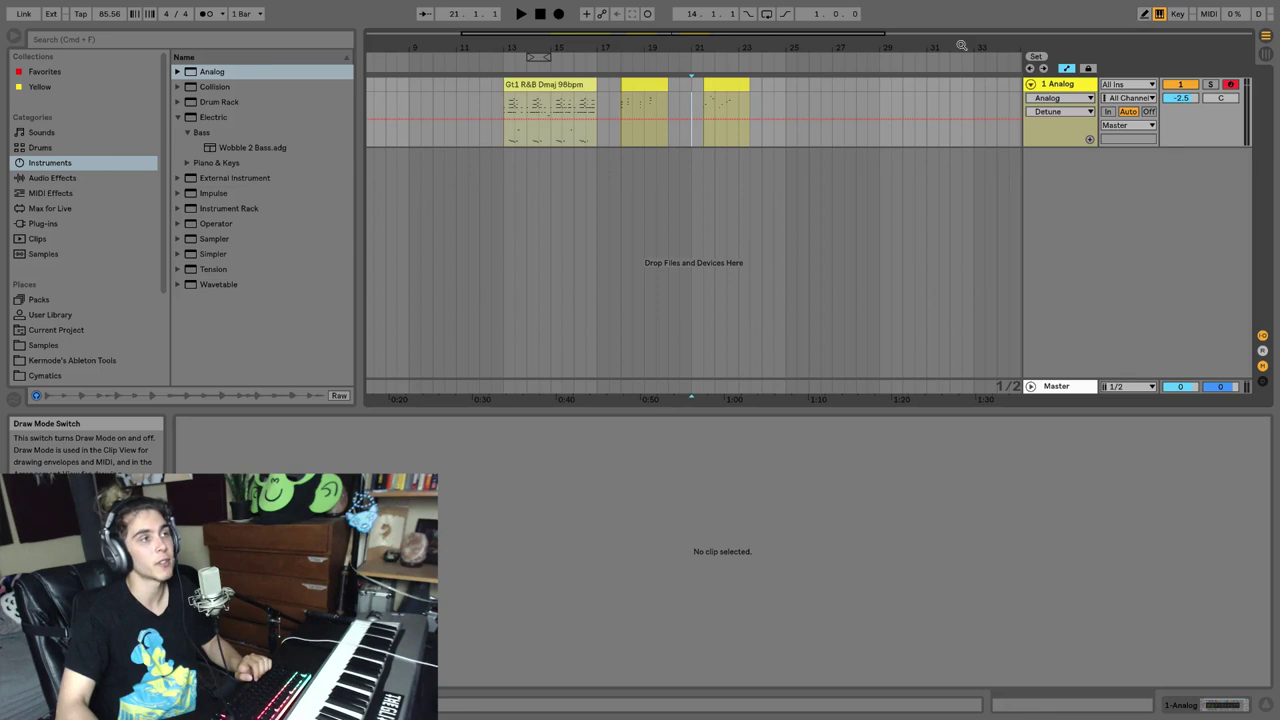
drag(541, 50, 543, 66)
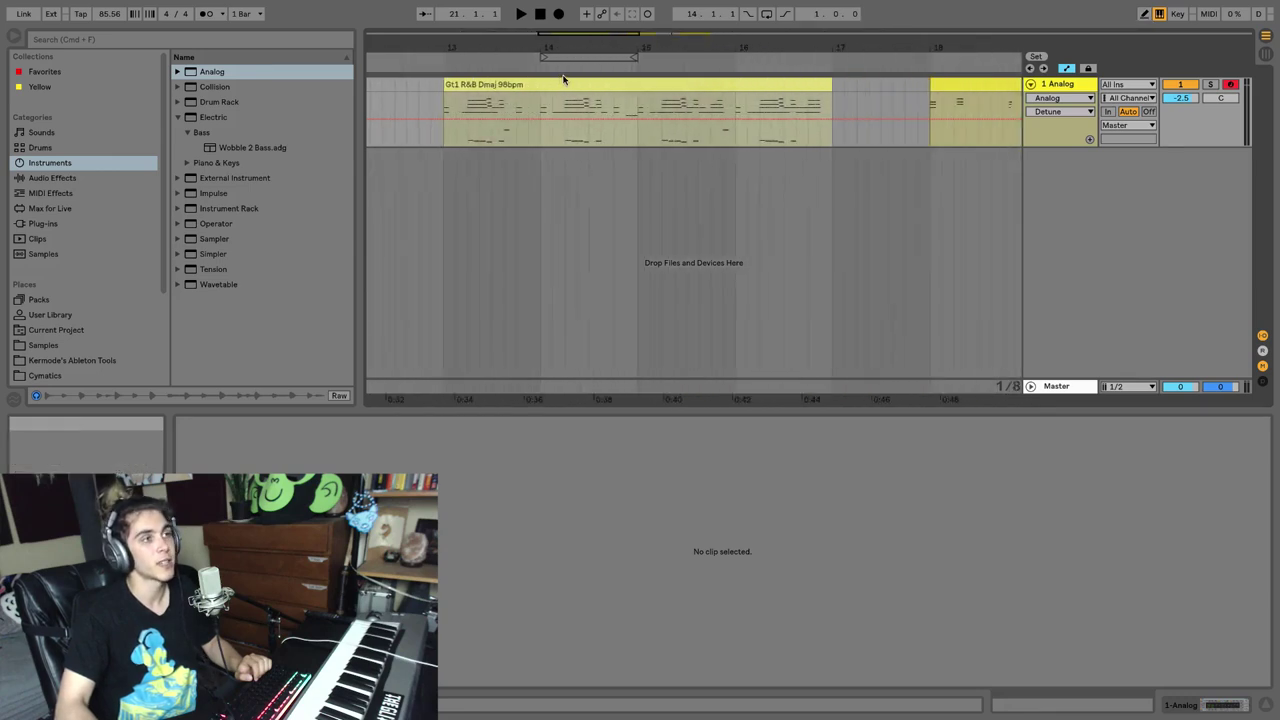
click(1144, 13)
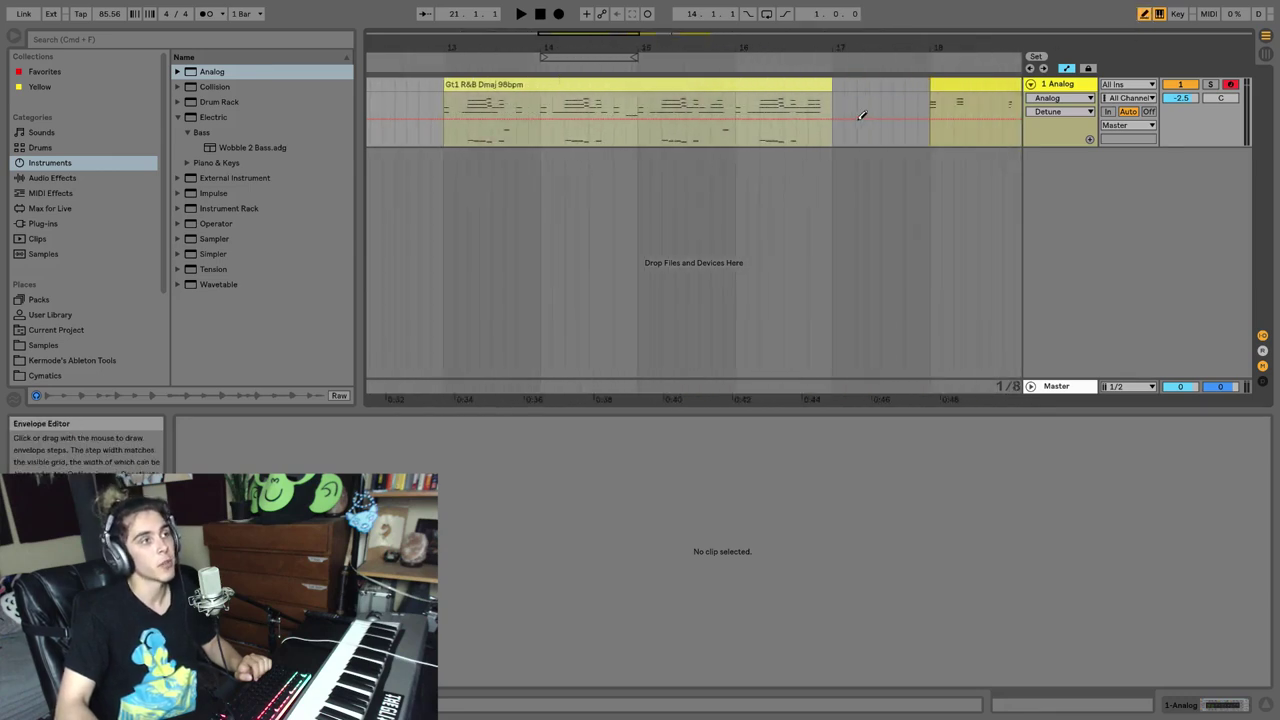
mouse_move(863, 118)
mouse_down()
mouse_move(807, 105)
mouse_move(770, 154)
mouse_move(689, 95)
mouse_move(629, 148)
mouse_move(573, 94)
mouse_move(530, 135)
mouse_move(450, 120)
mouse_up()
- Draw a note from beat 1.2 to 2 and a run of short notes from beat 2 to 4.4
click(462, 86)
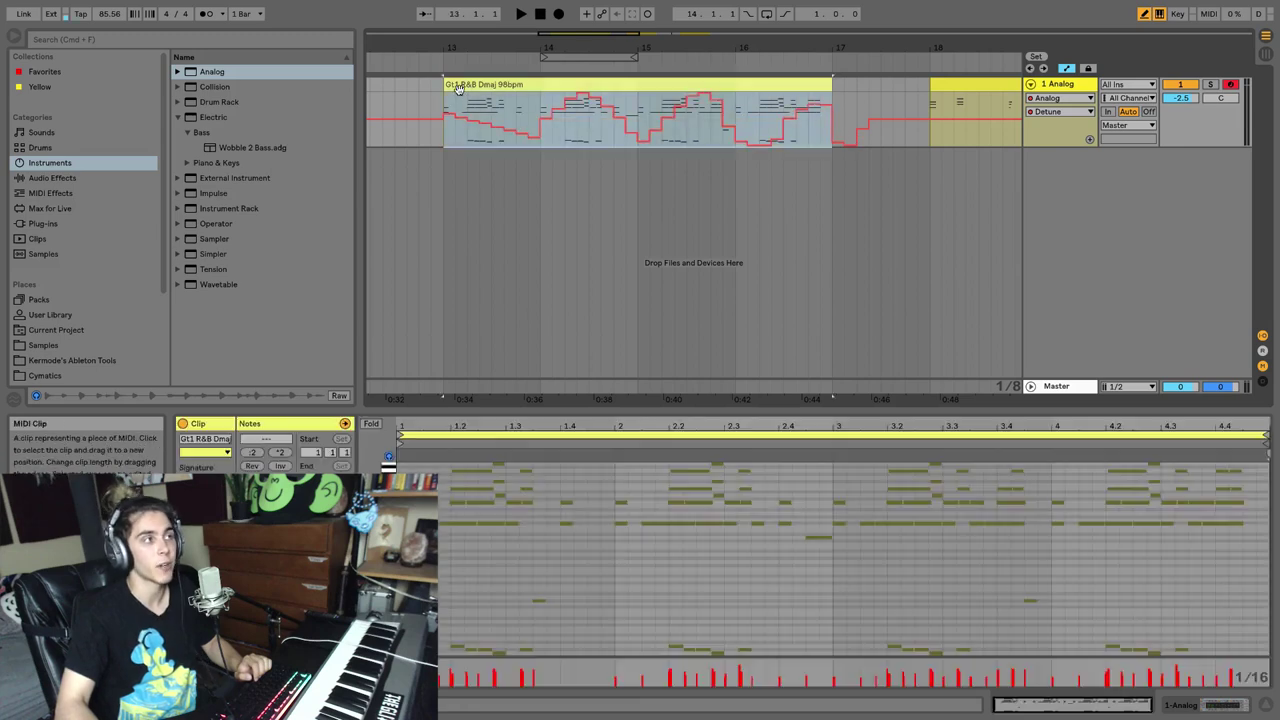
mouse_move(465, 562)
mouse_down()
mouse_move(490, 545)
mouse_move(542, 617)
mouse_move(622, 537)
mouse_move(642, 610)
mouse_up()
drag(697, 569, 764, 569)
click(758, 586)
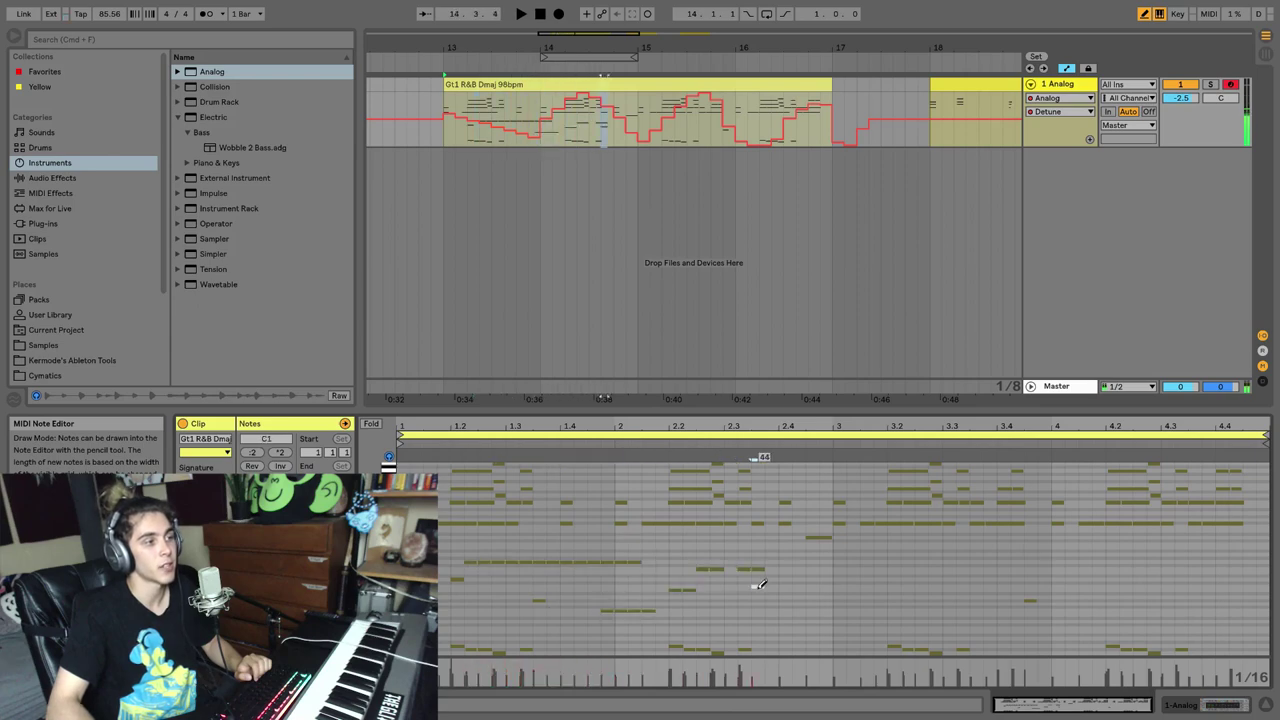
click(784, 594)
click(838, 601)
click(866, 589)
click(893, 574)
click(948, 613)
click(970, 580)
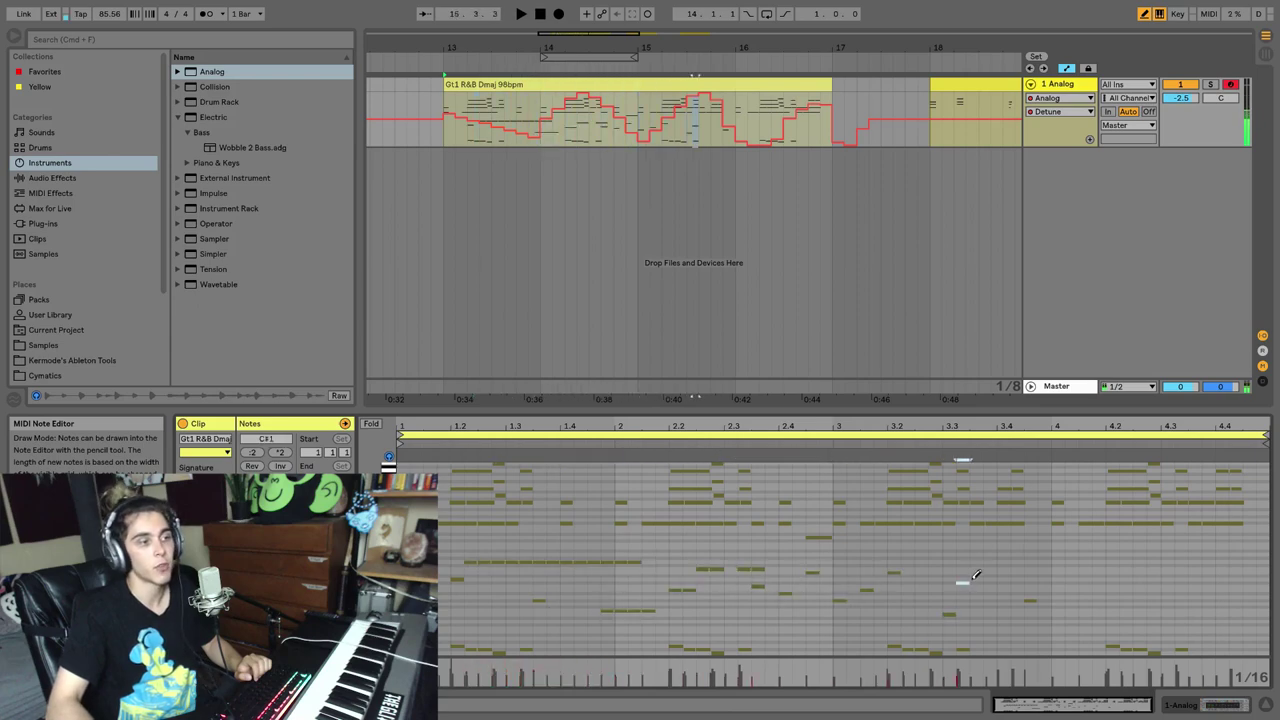
click(1023, 582)
click(1065, 597)
click(1098, 586)
click(1112, 551)
click(1138, 597)
click(1165, 600)
click(1195, 579)
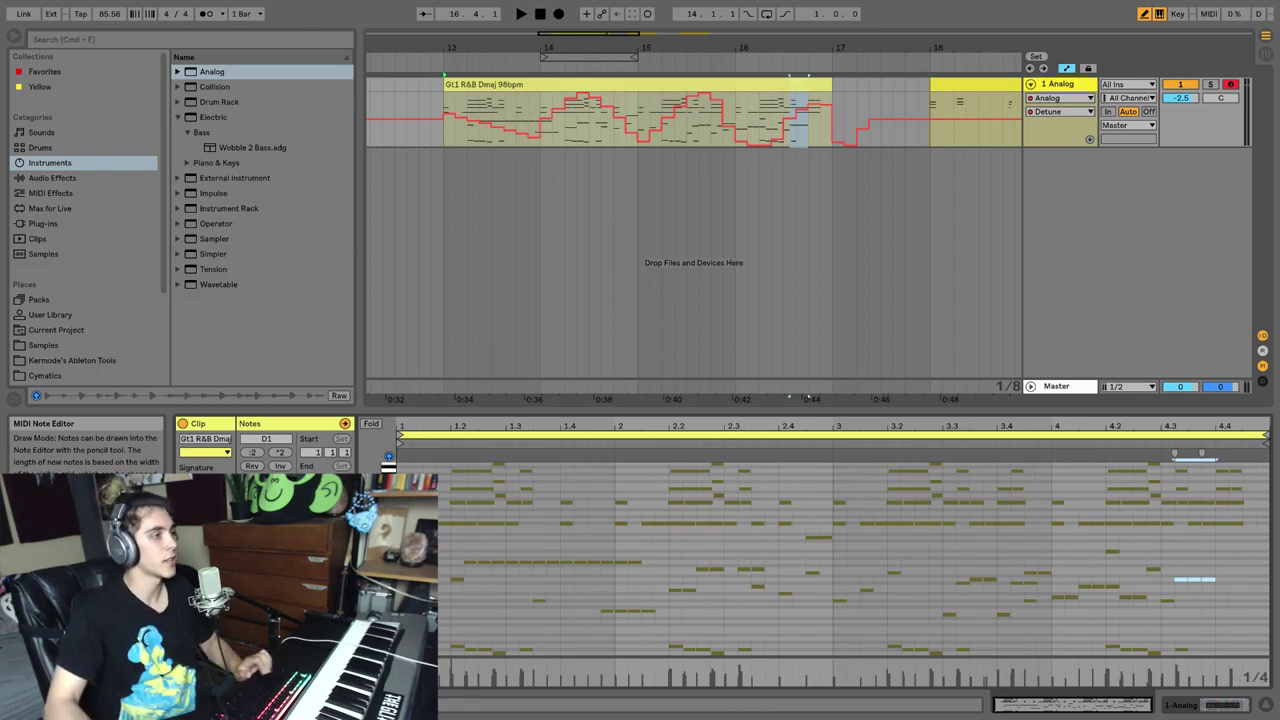
- Lengthen the note near beat 3.2 to about 3.4, deselect, and play the clip to hear it
click(532, 537)
click(642, 551)
click(720, 537)
click(914, 550)
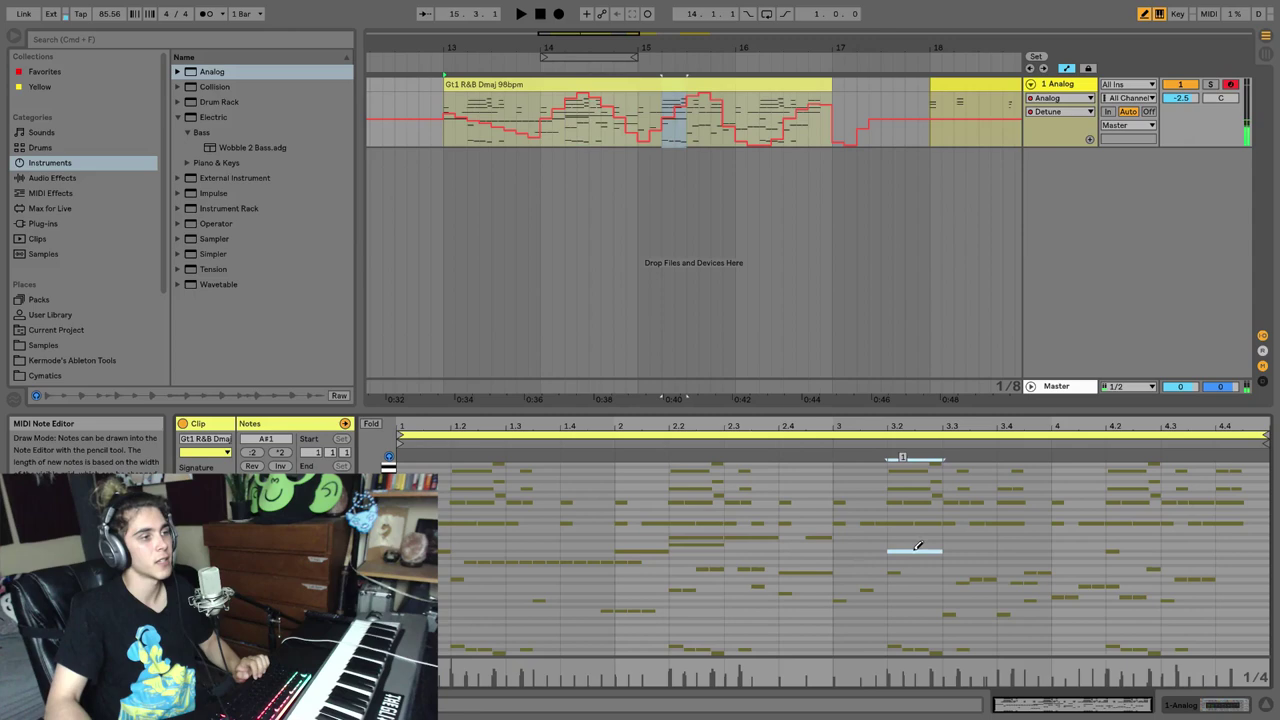
drag(917, 547, 1005, 540)
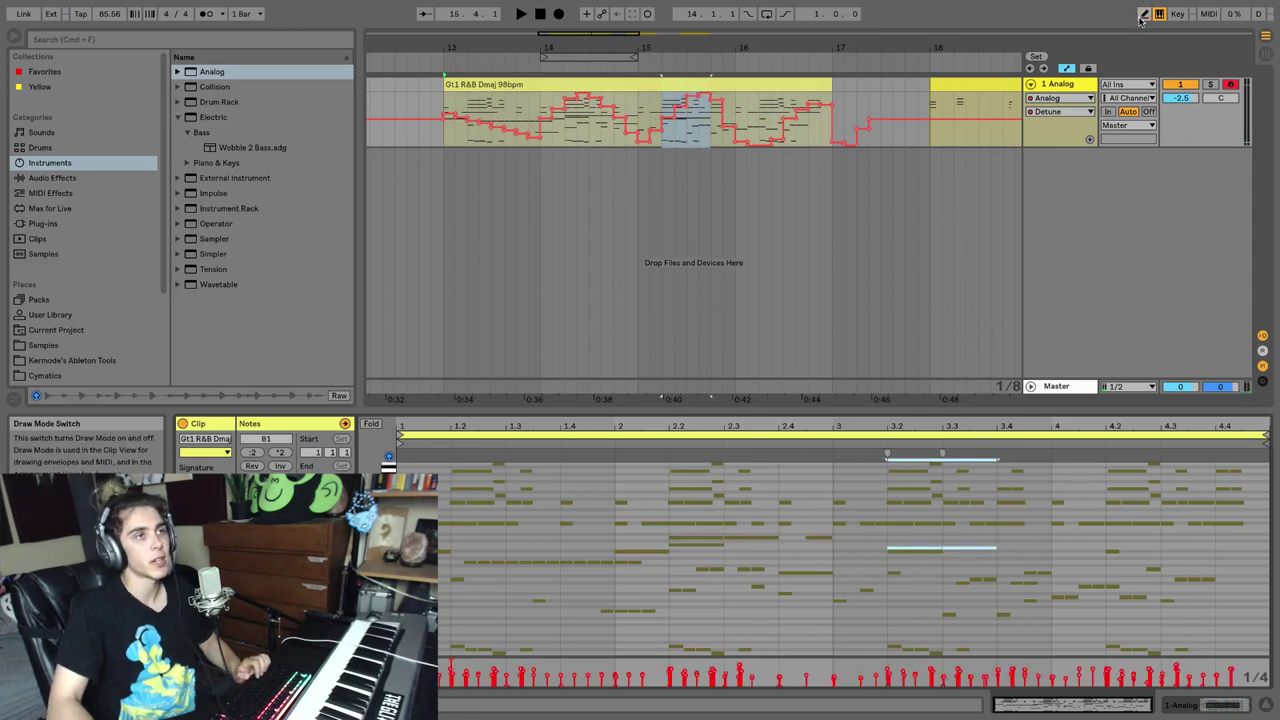
click(638, 79)
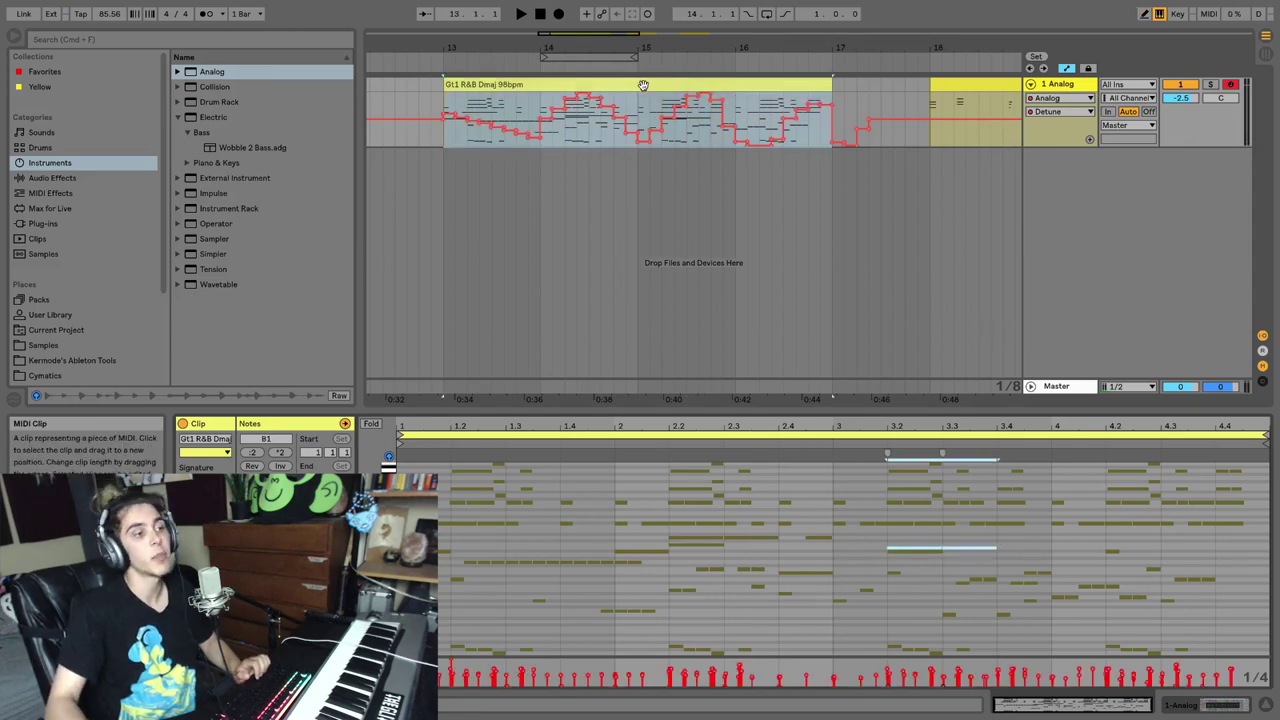
click(655, 125)
key(space)
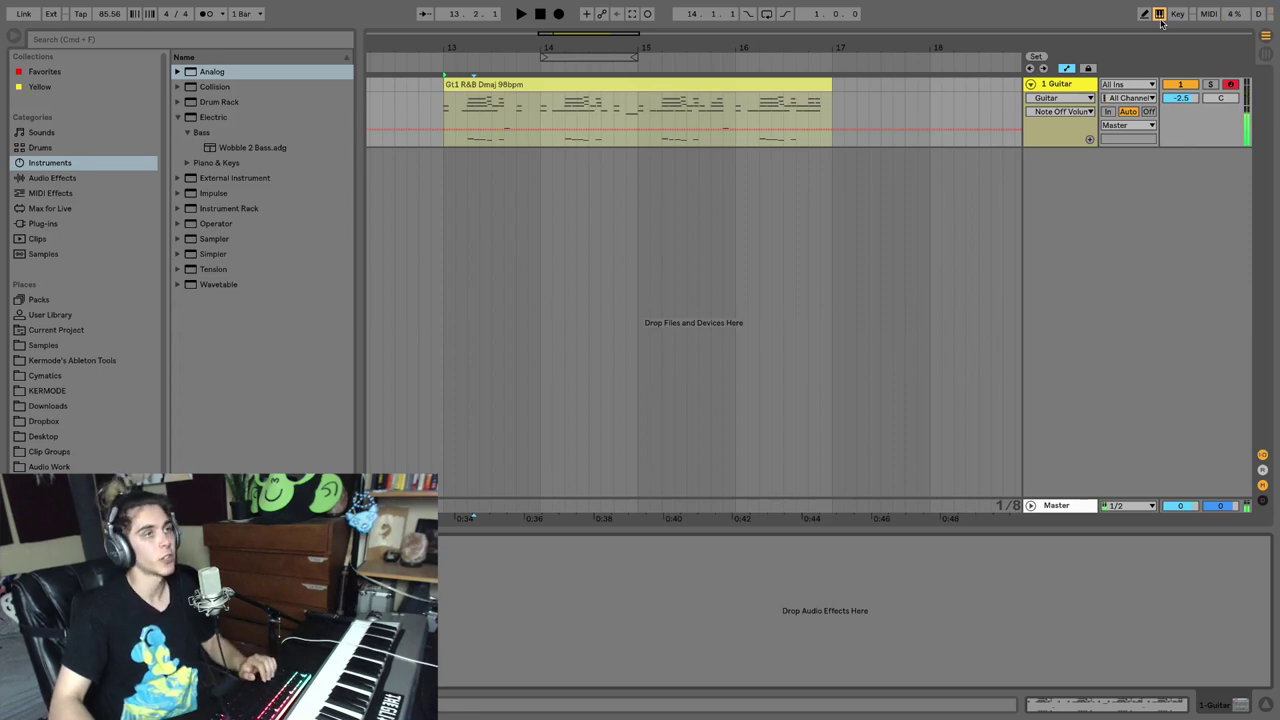
- Switch off the computer MIDI keyboard, fold the 1 Guitar track to a thin lane, and turn Key Map on
click(1159, 14)
key(Left)
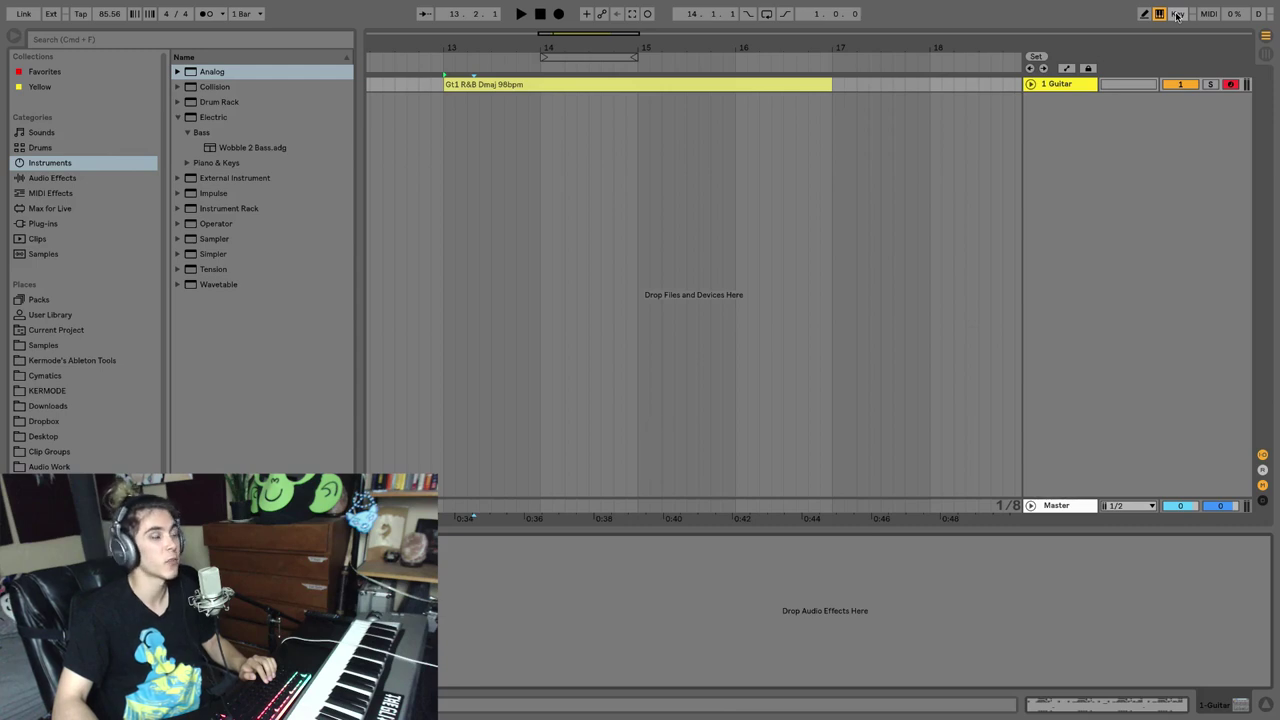
click(1177, 14)
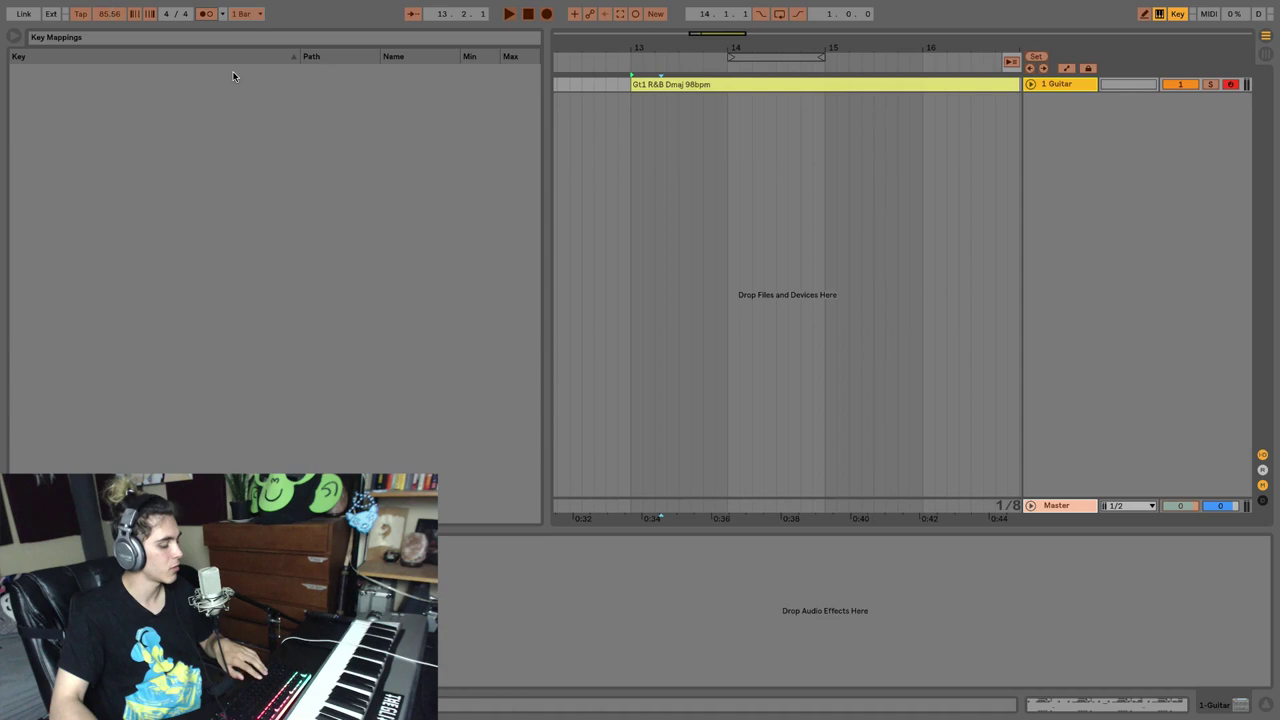
- Map computer key a to the metronome and key w to the quantization chooser, then turn Key Map off
key(a)
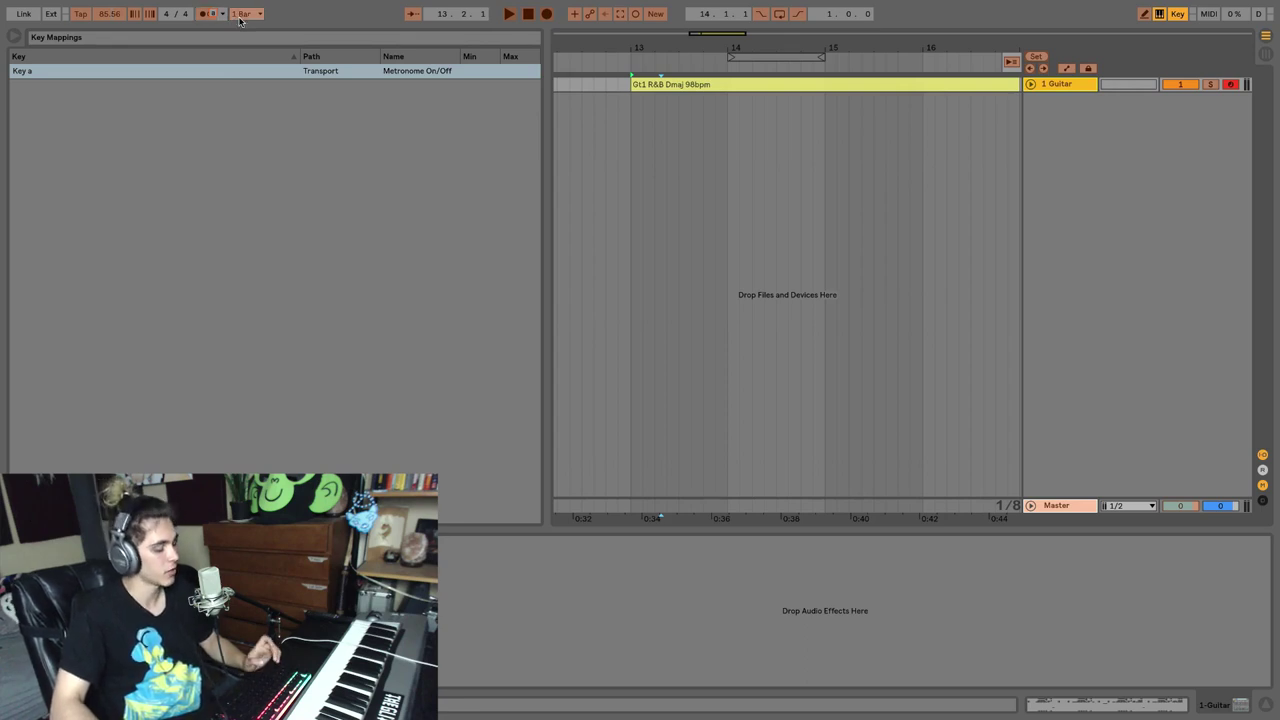
key(w)
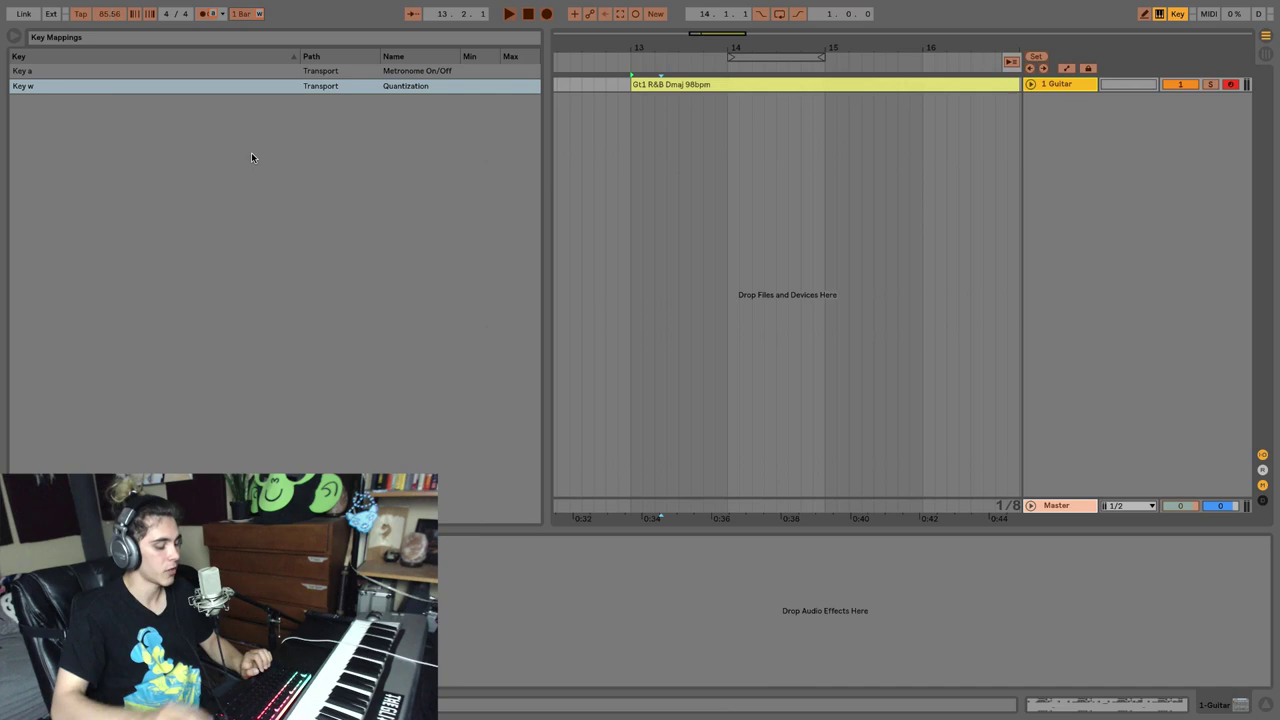
click(1177, 13)
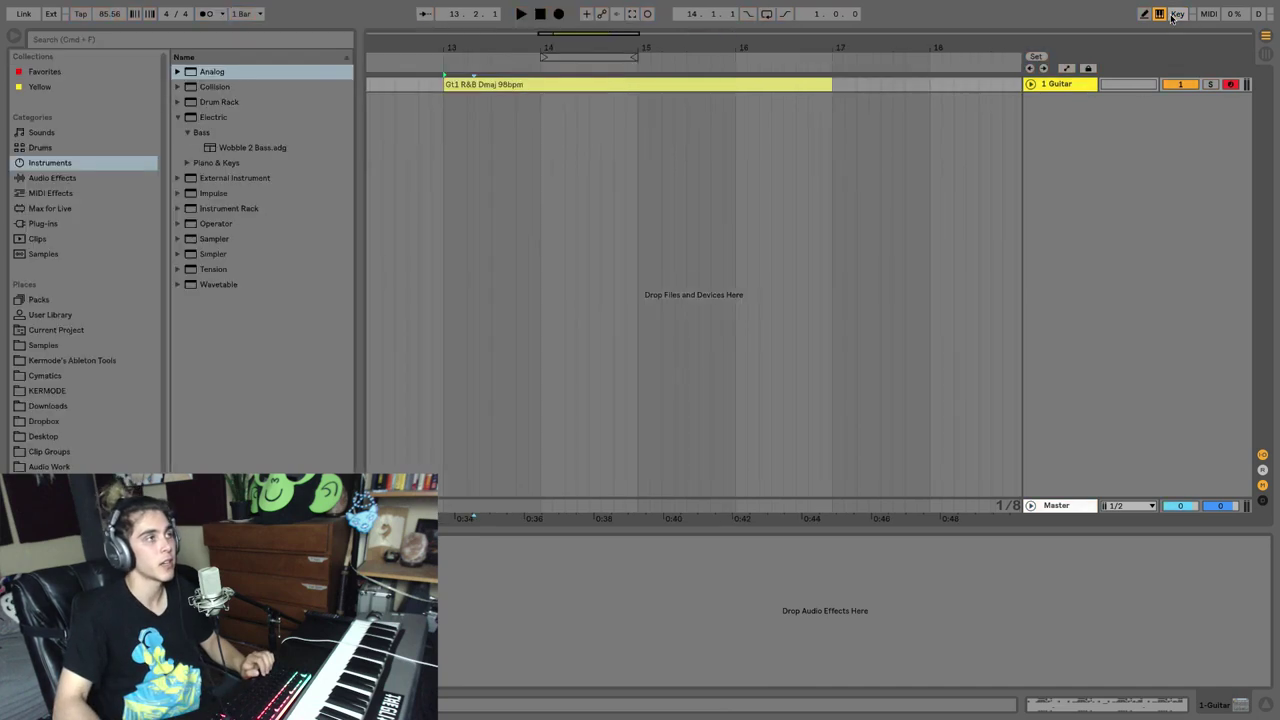
- Test key a with computer-keyboard note input on and off, leaving note input off
key(a)
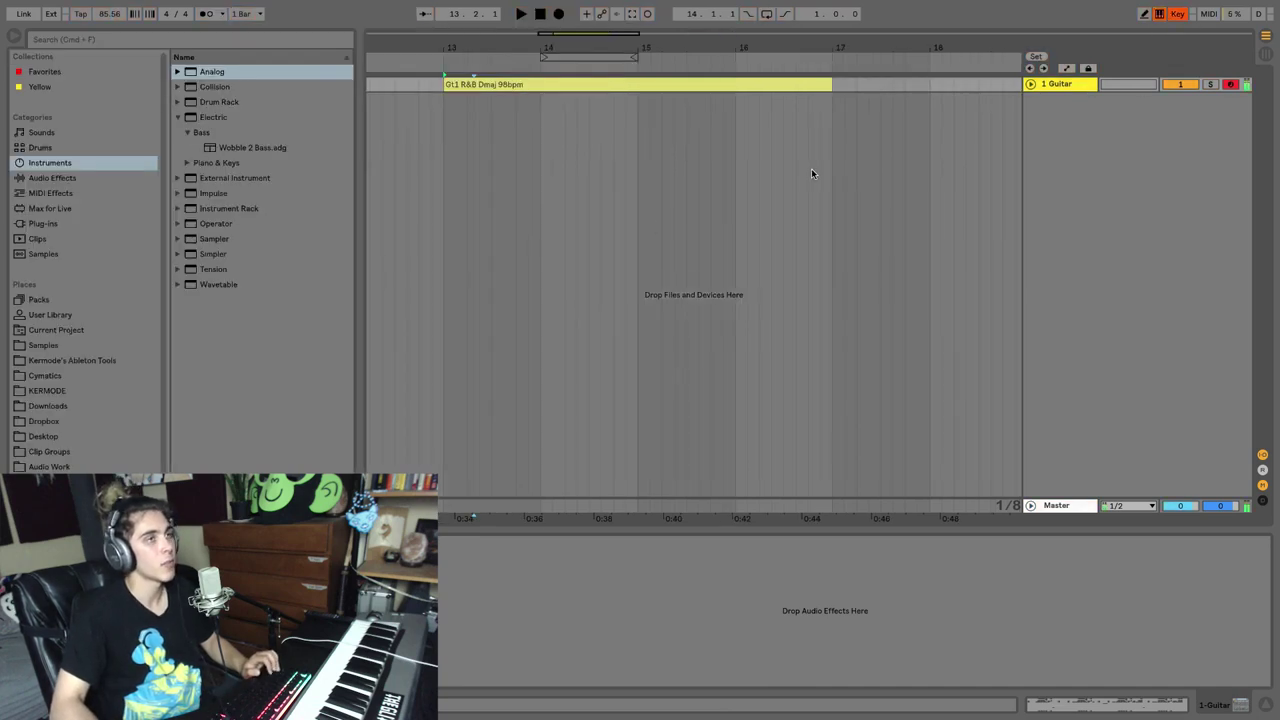
click(1159, 14)
click(1159, 15)
key(a)
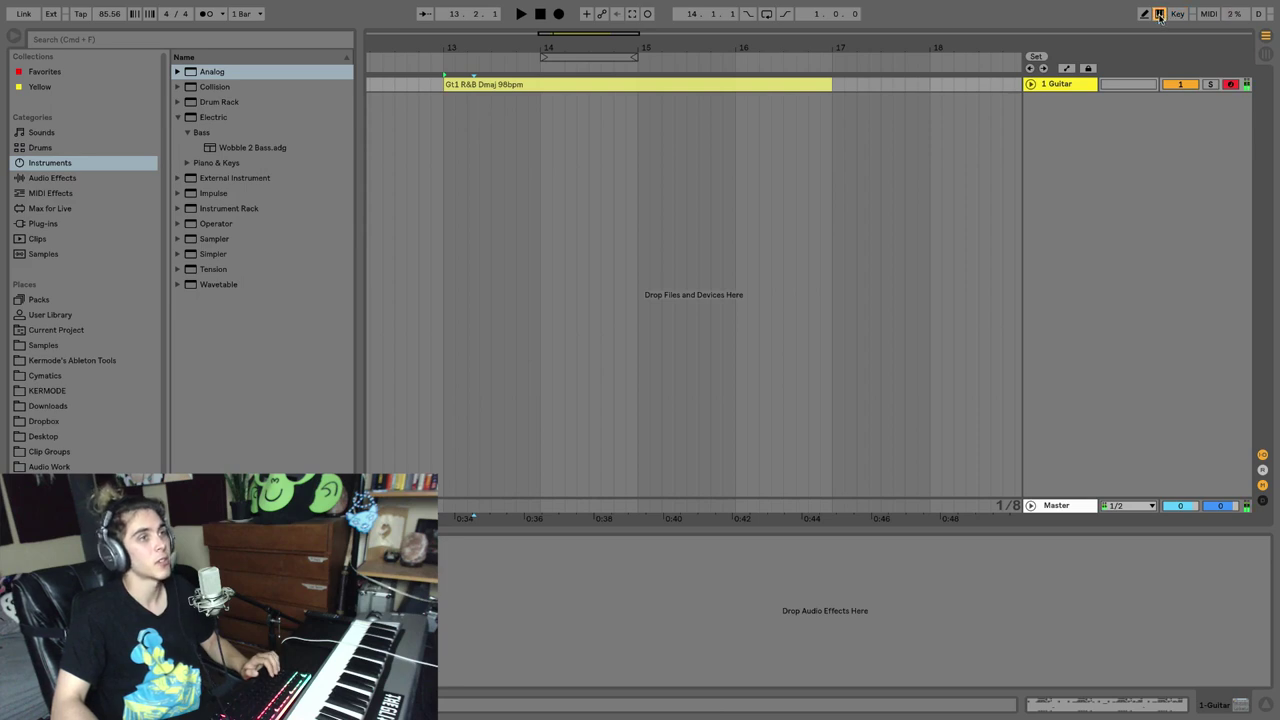
click(1159, 14)
- Toggle the metronome with its mapped key behaviour, leaving it switched on
click(207, 14)
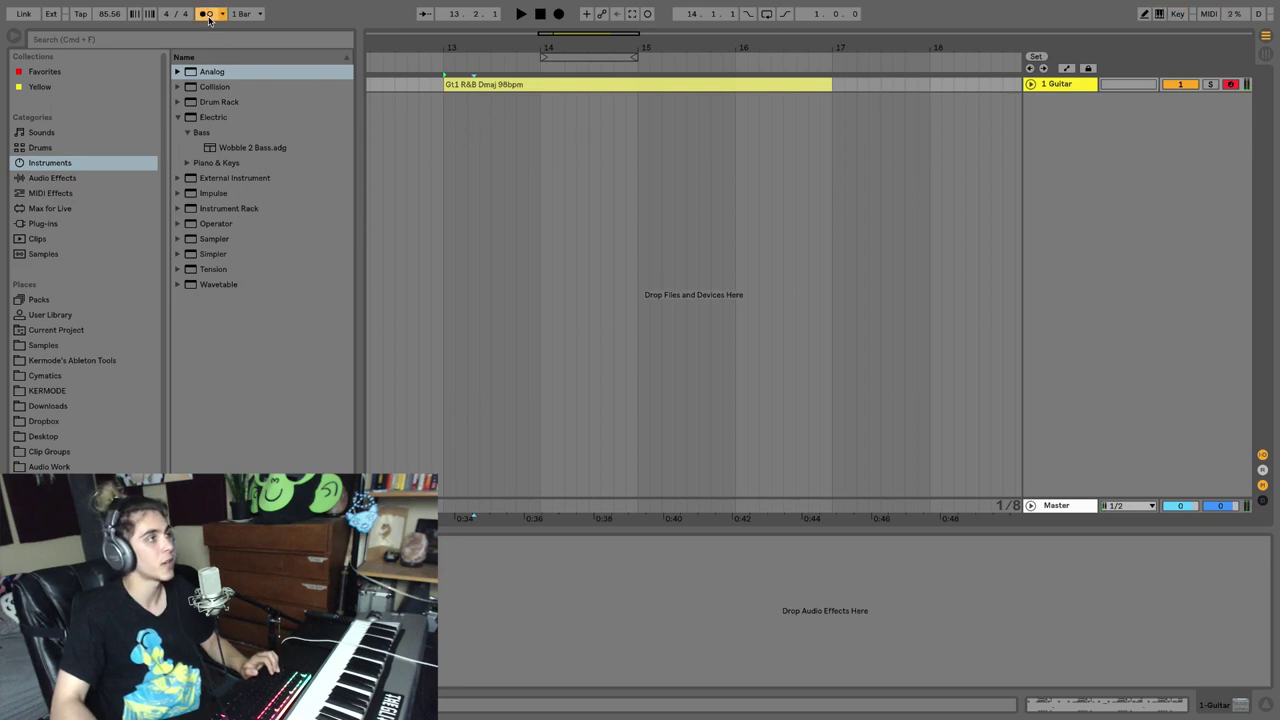
click(207, 14)
click(207, 14)
click(207, 14)
click(207, 14)
click(207, 14)
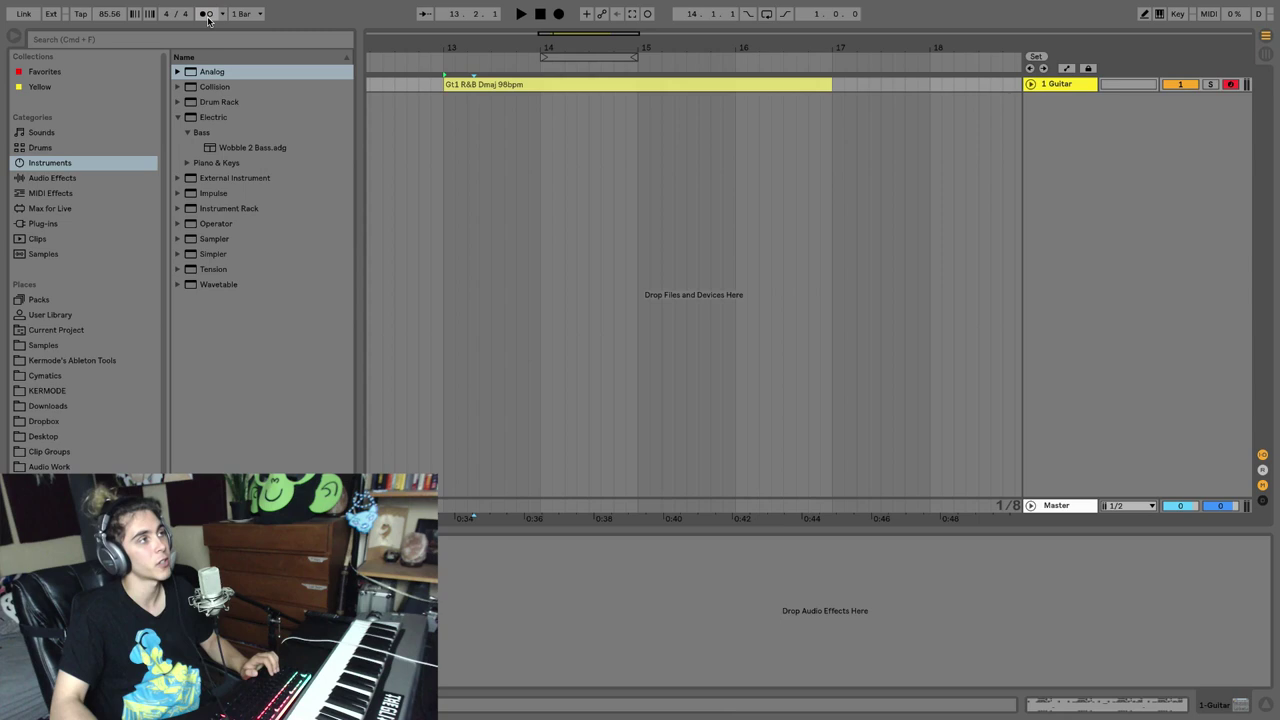
- Change global quantization from 1 Bar to 1/8 and switch on MIDI Map mode
scroll(245, 14, down, 4)
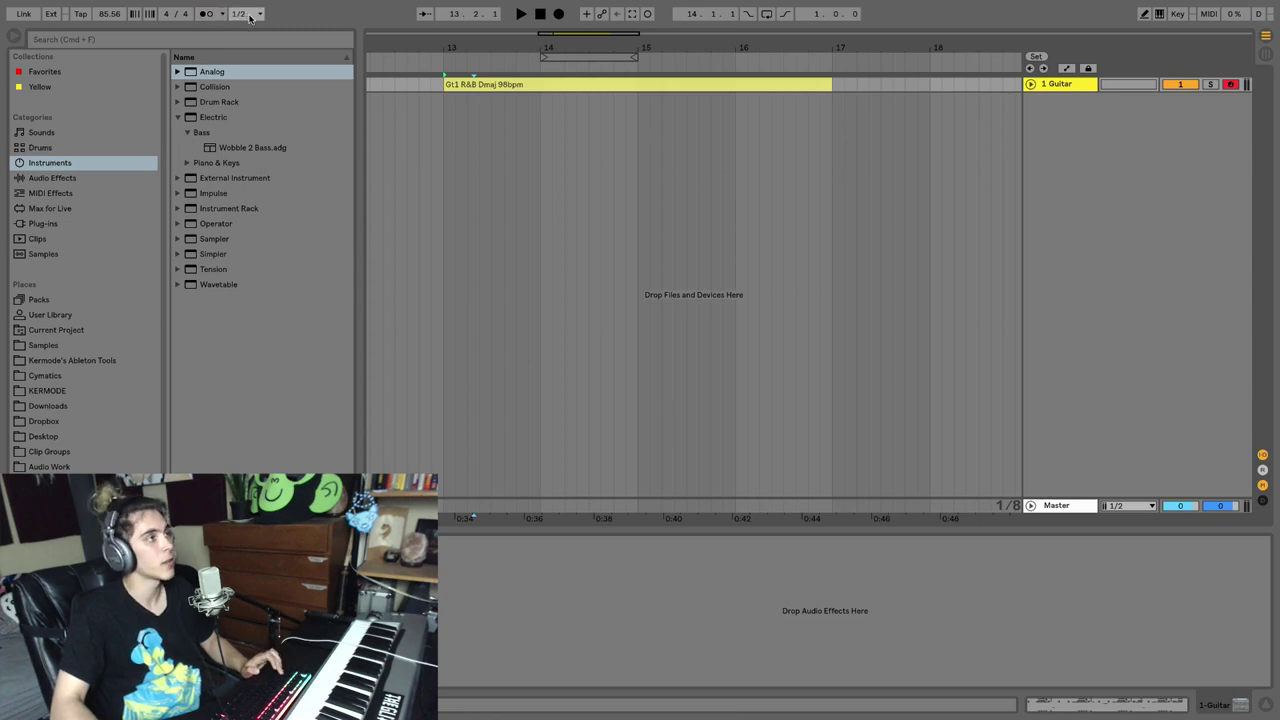
scroll(257, 21, down, 2)
scroll(258, 24, up, 12)
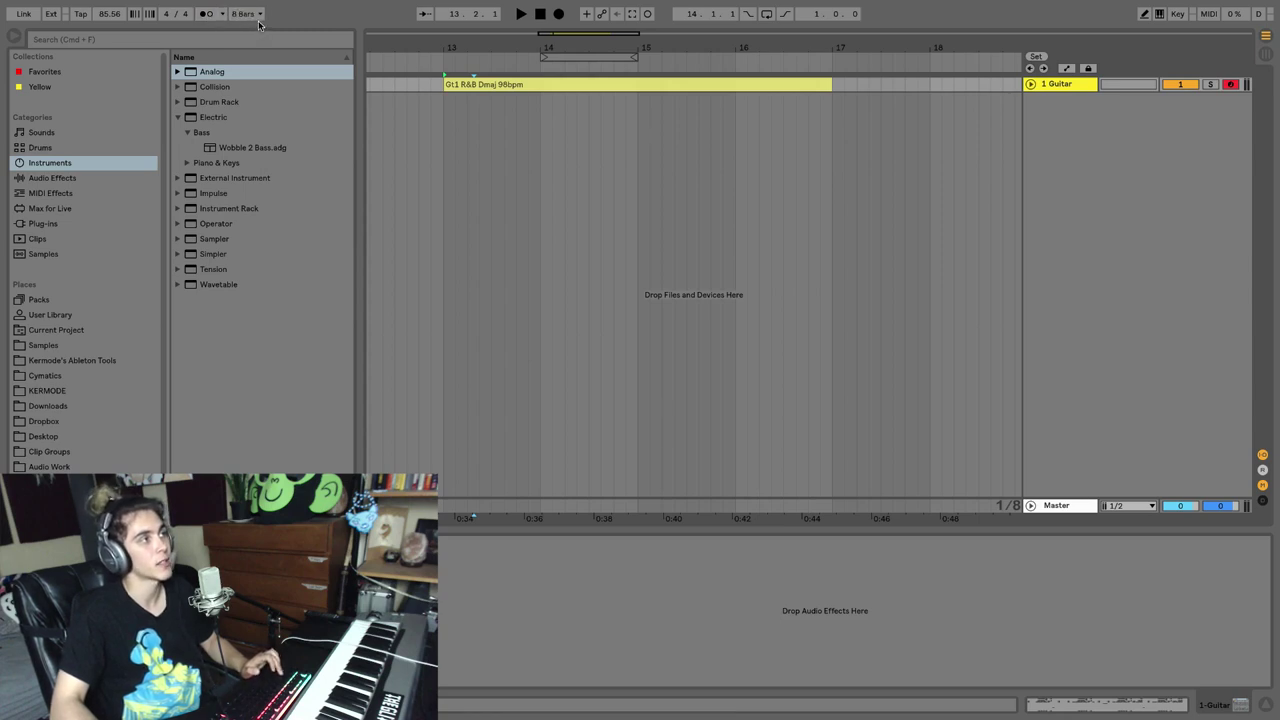
scroll(258, 24, down, 1)
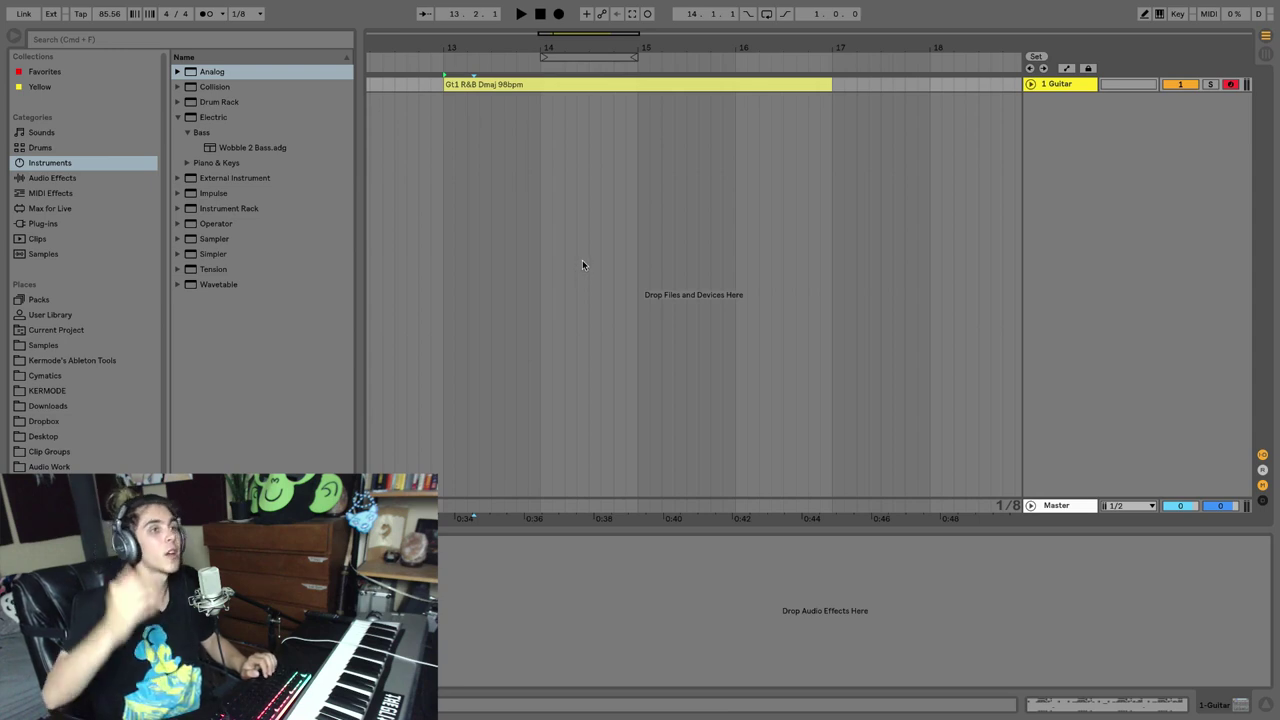
click(1208, 14)
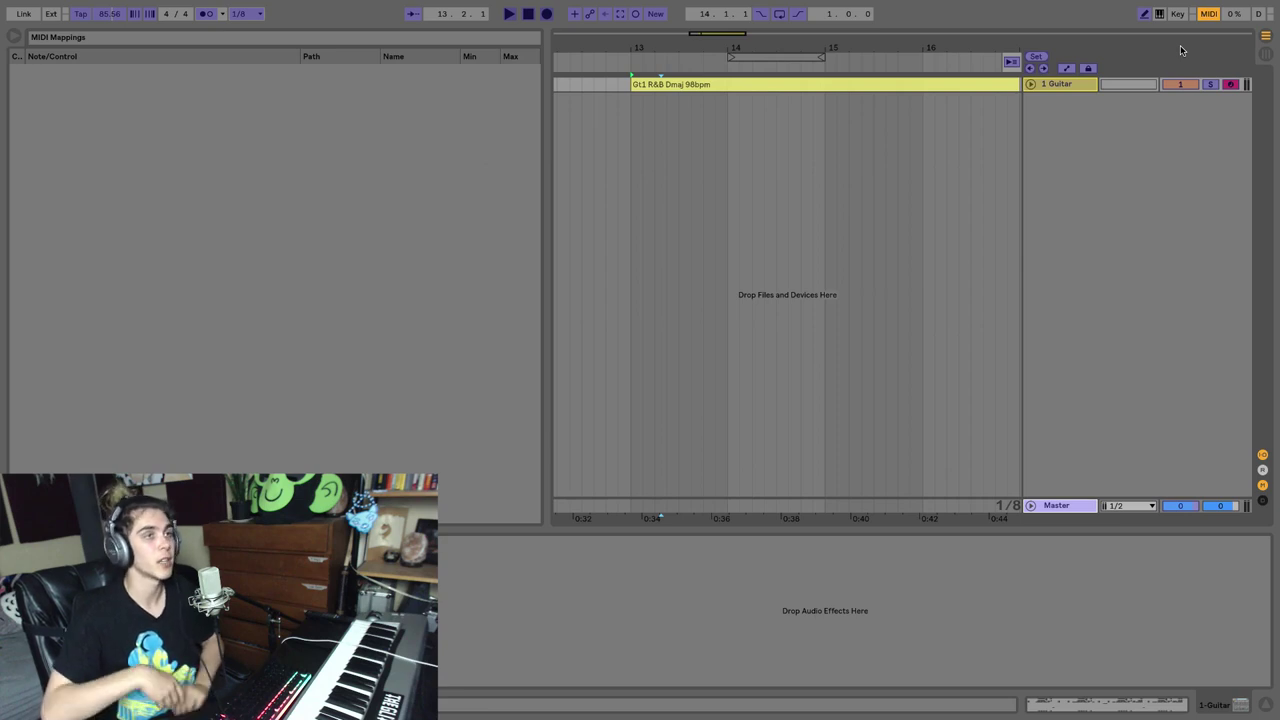
- Exit MIDI Map mode to bring back the browser's Instruments list
click(1209, 14)
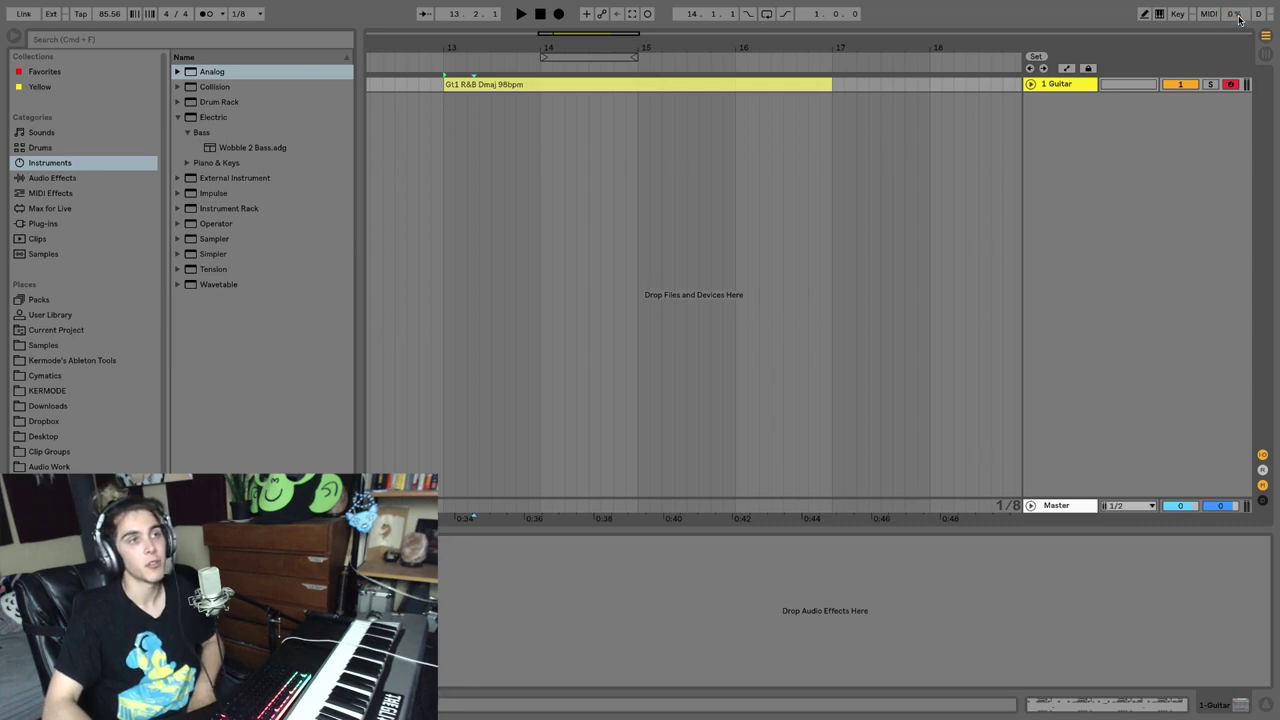
- Select the Gt1 R&B Dmaj clip, play the arrangement, and stop at bar 15
click(606, 86)
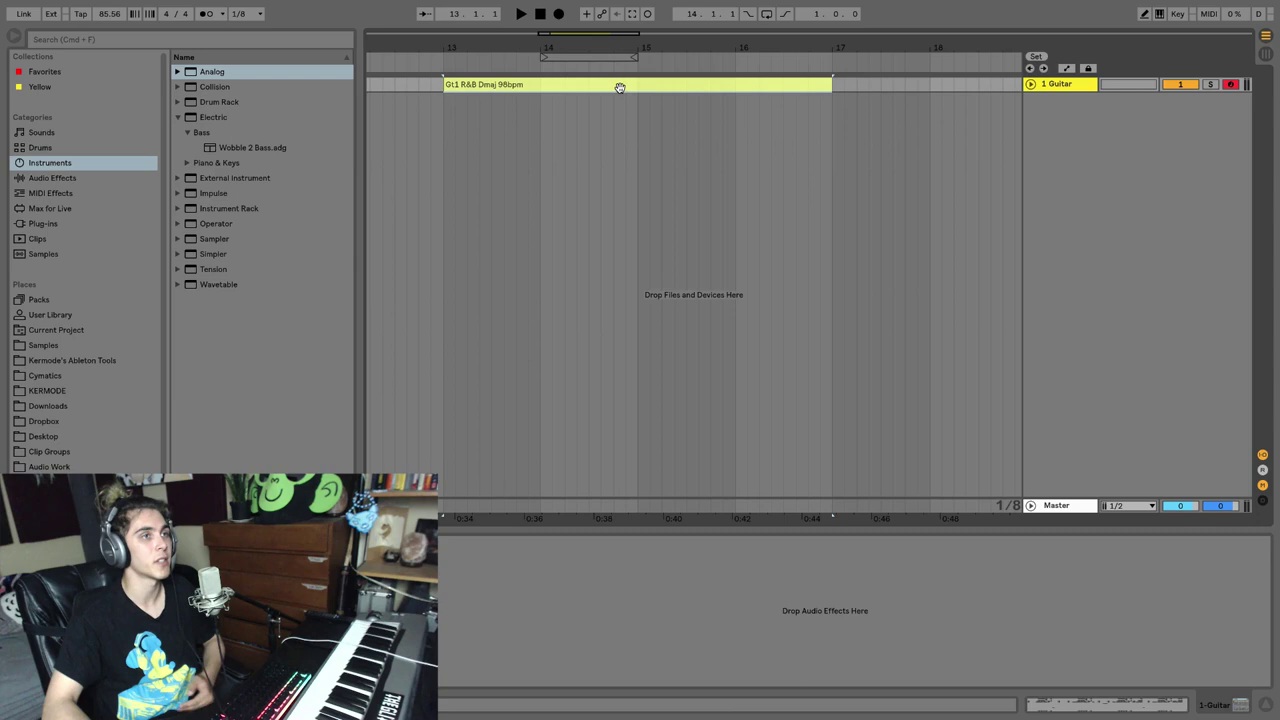
key(space)
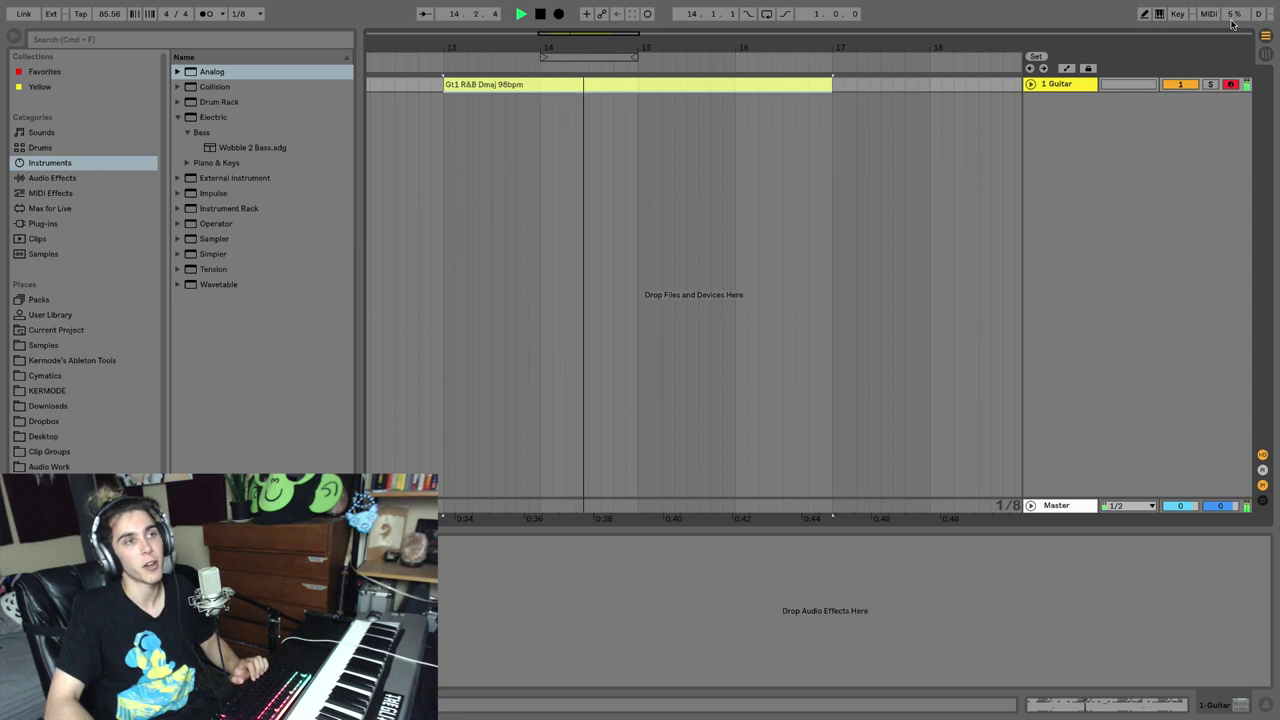
key(space)
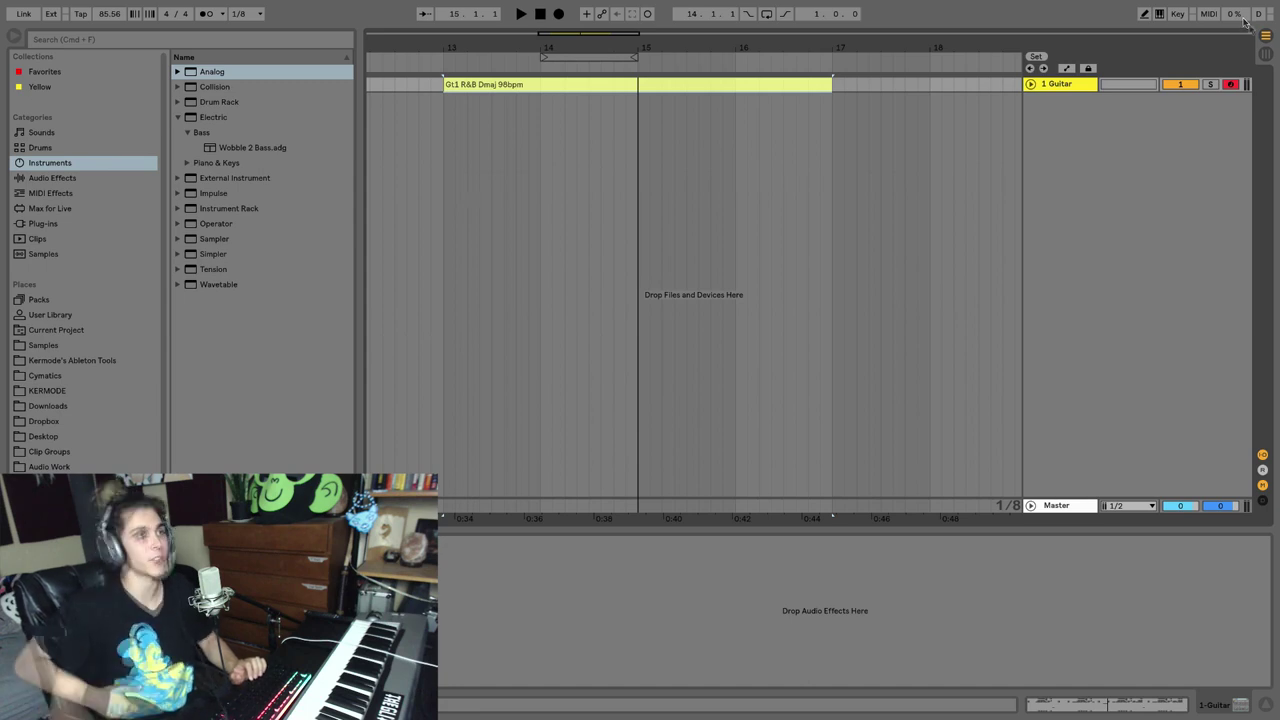
- Flip repeatedly between Arrangement and Session views via the view buttons and Tab, ending in Session
click(1265, 52)
click(1265, 36)
click(1265, 52)
click(1265, 36)
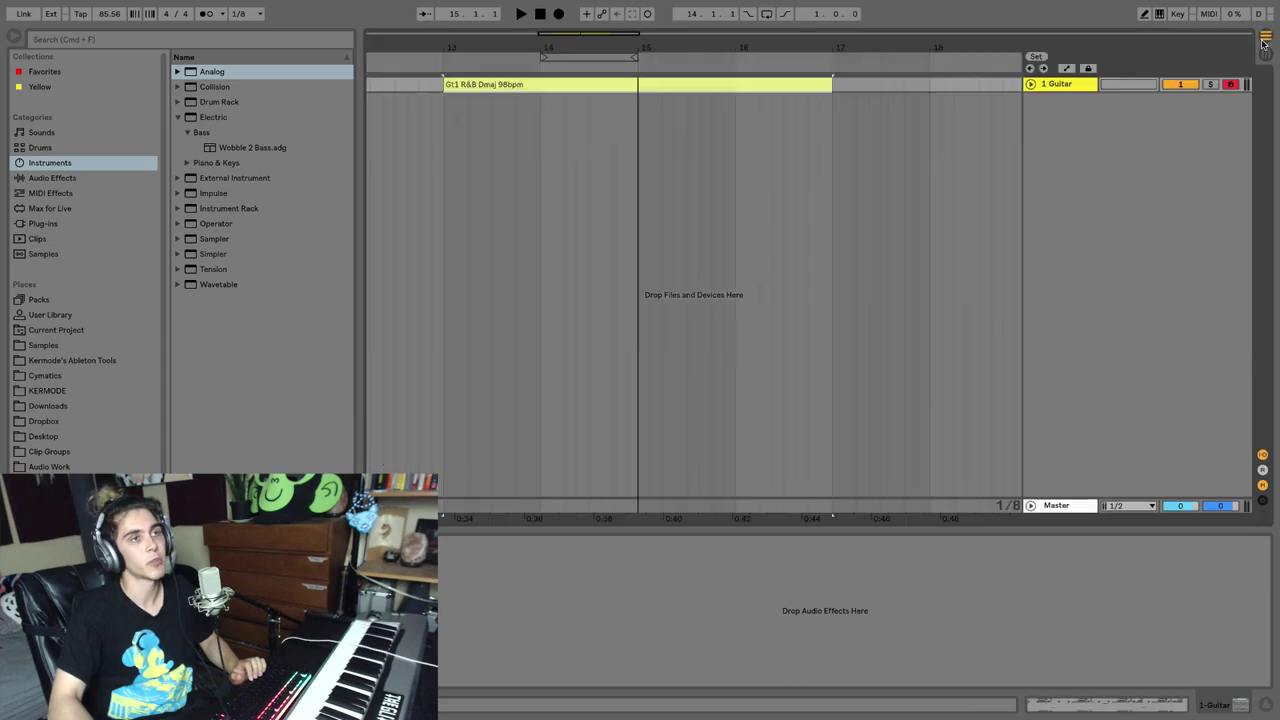
click(1265, 52)
click(1265, 36)
click(1265, 52)
click(1265, 36)
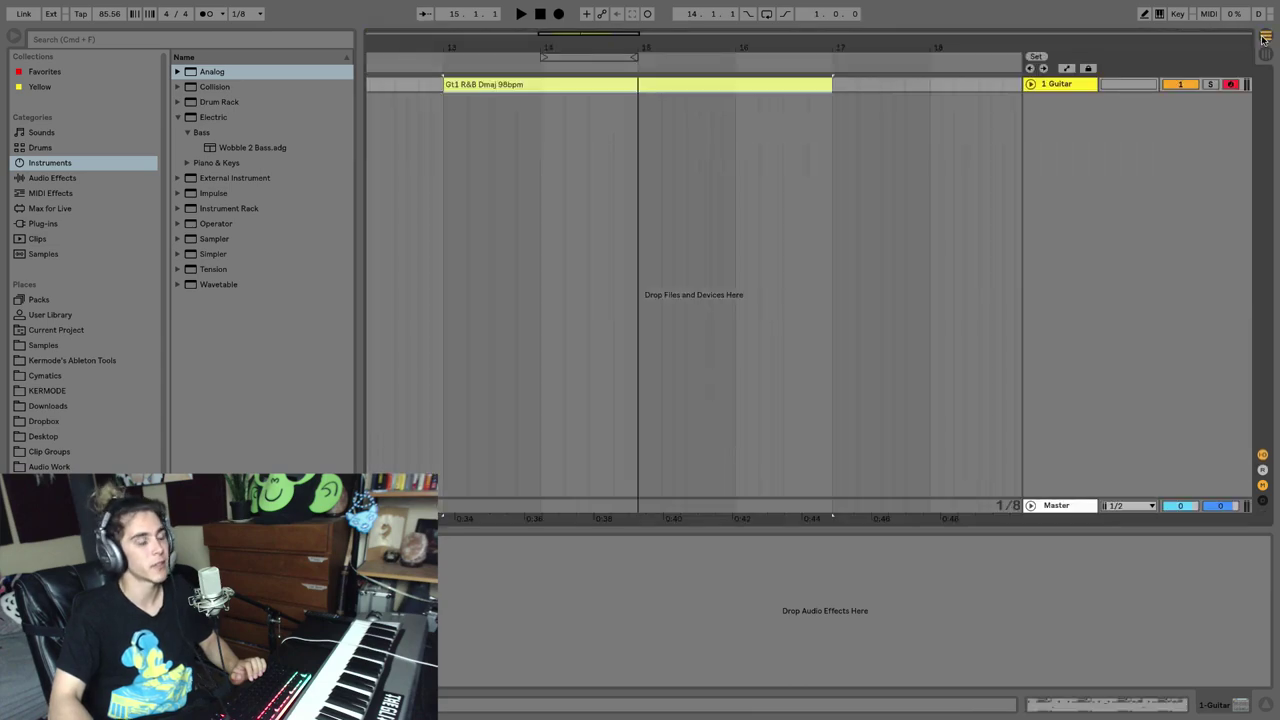
key(Tab)
key(Tab)
key(Tab)
key(Tab)
key(Tab)
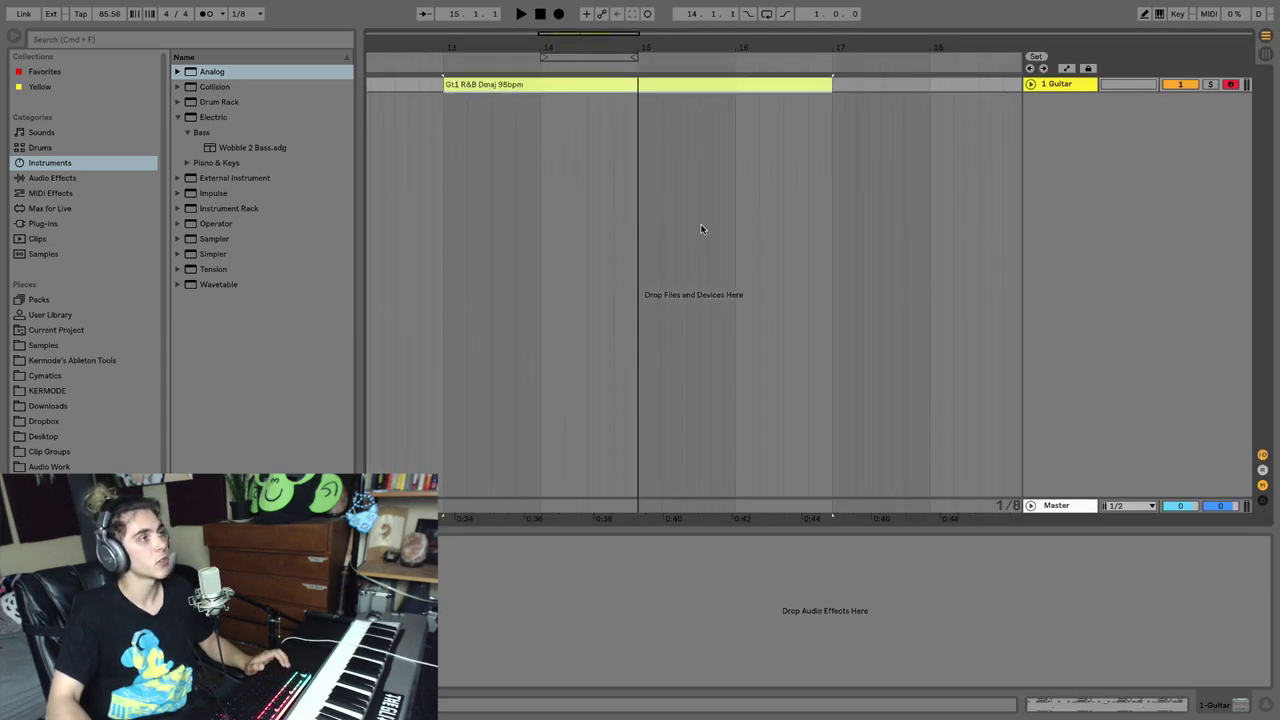
key(Tab)
key(Tab)
key(Tab)
key(Tab)
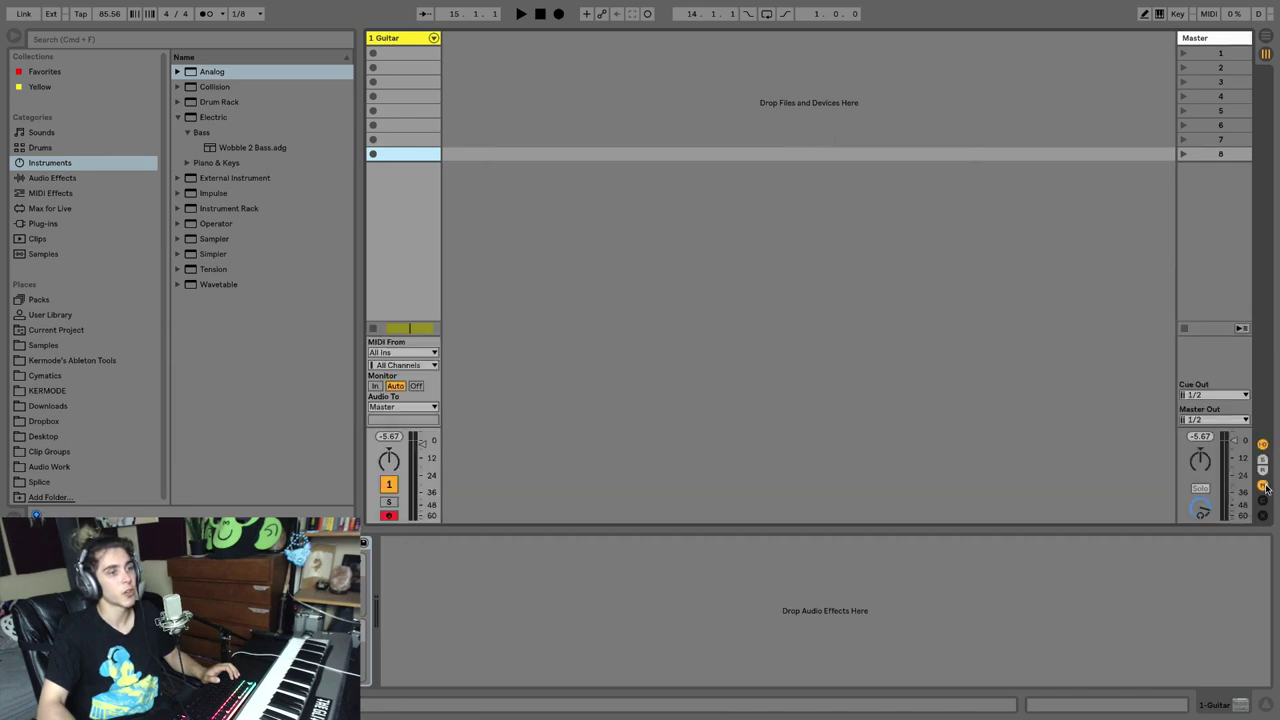
- Show the track delay and crossfader sections, then unfold the Guitar track in Arrangement view
click(1264, 500)
click(1264, 514)
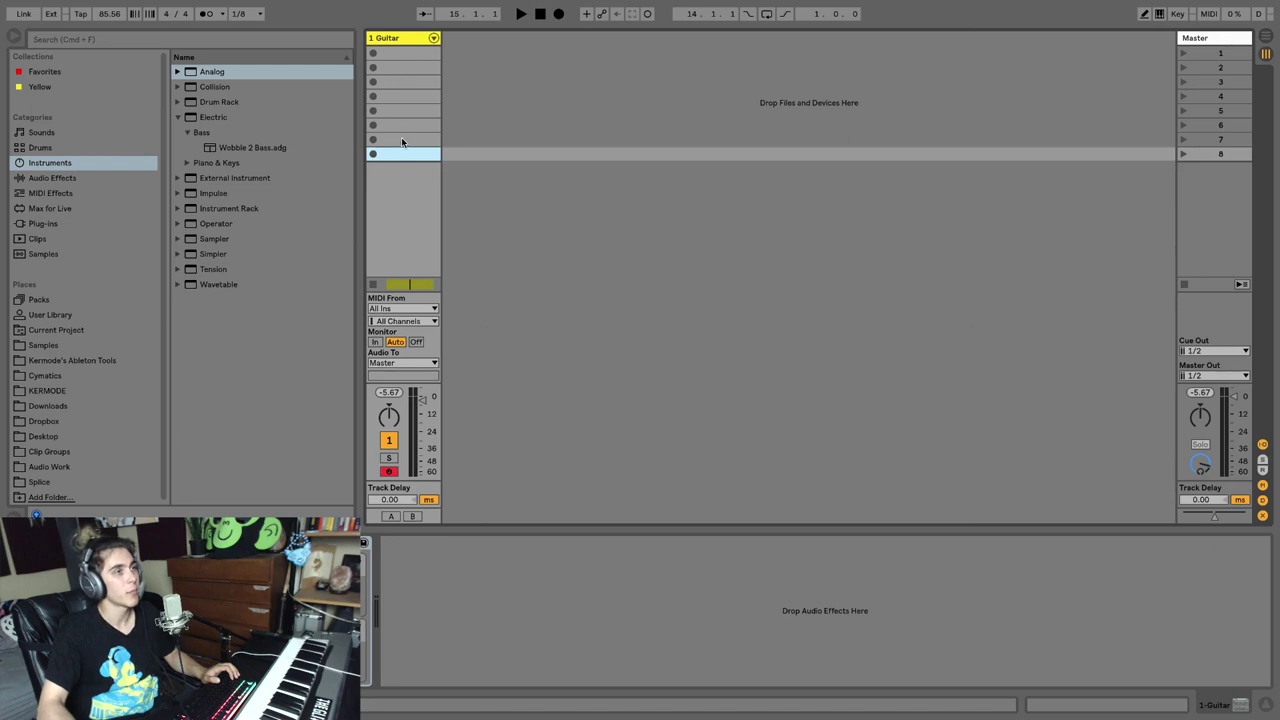
key(Tab)
click(1030, 84)
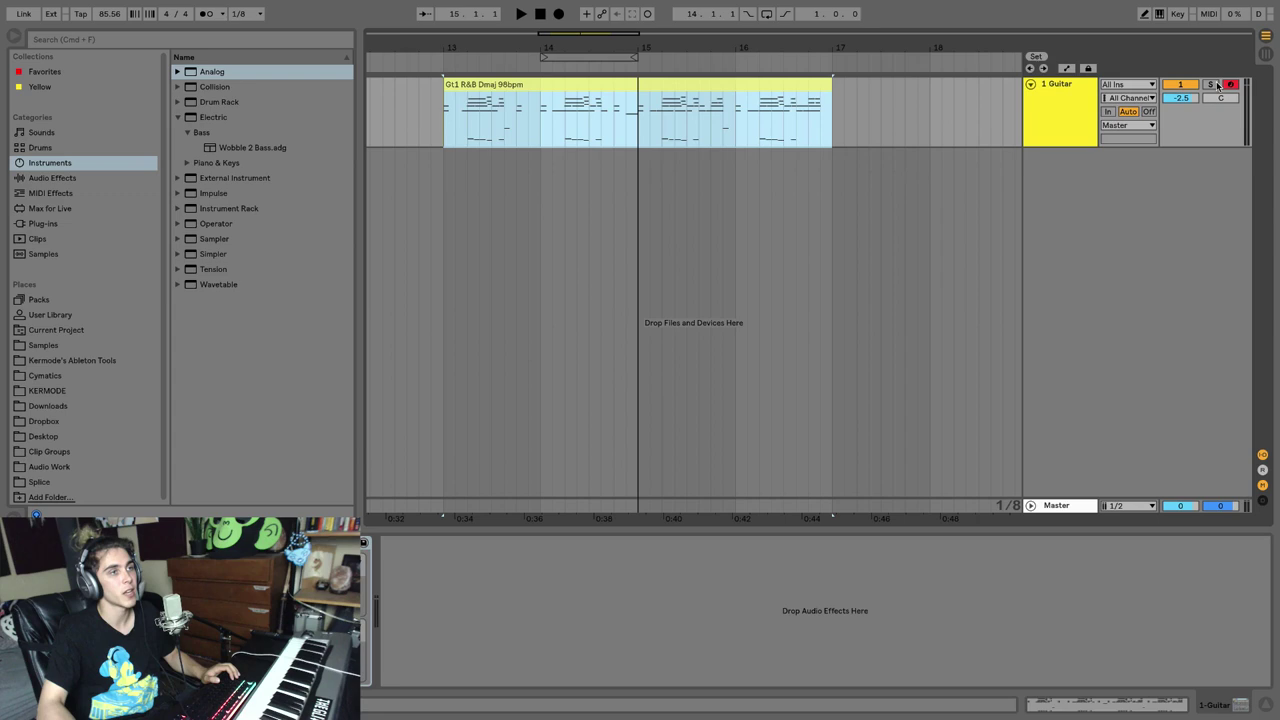
- Return to Session view and toggle the I/O routing section off and back on
key(Tab)
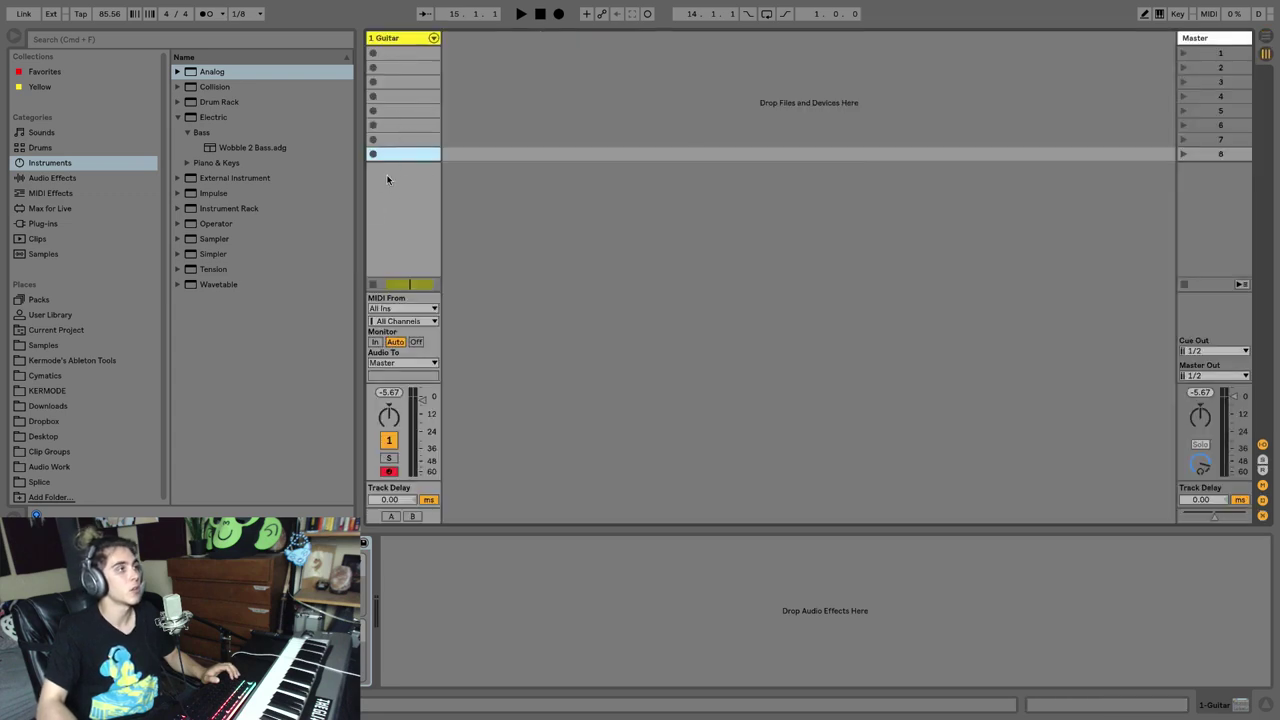
click(1262, 447)
click(1262, 447)
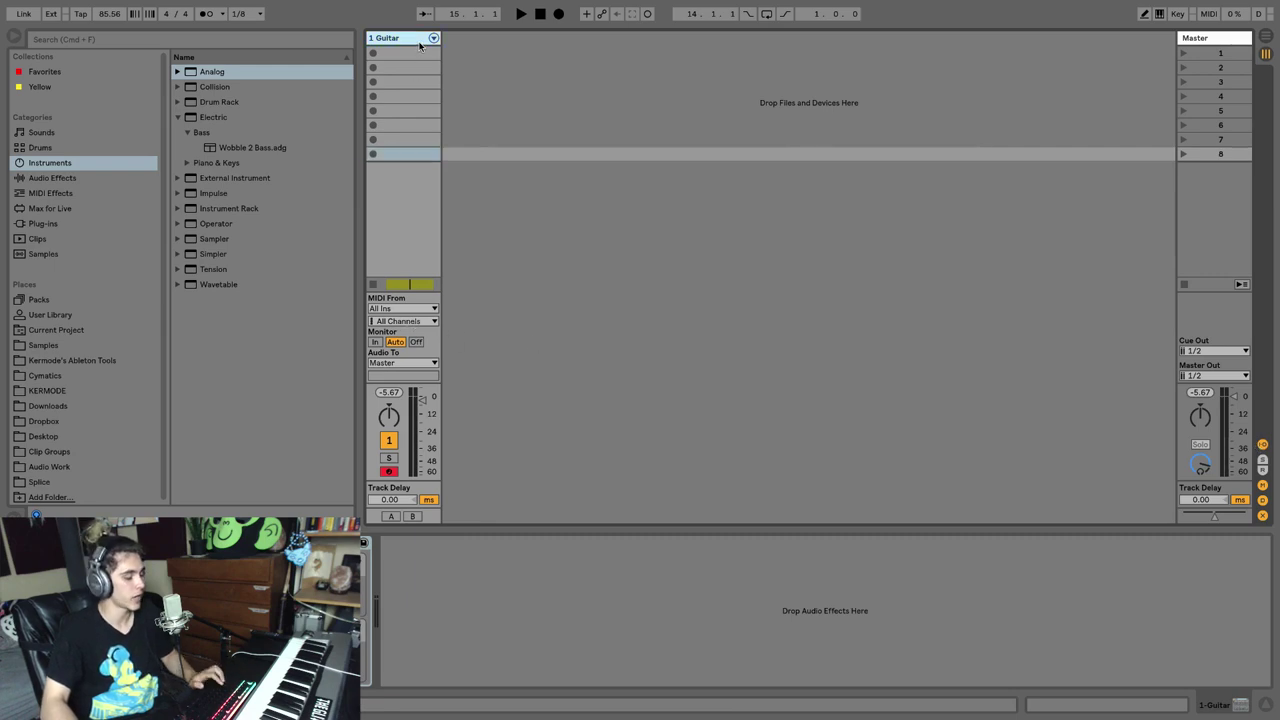
- Insert a 2 Audio track, keep Audio From on Resampling, and set Audio To to Master
key(super+t)
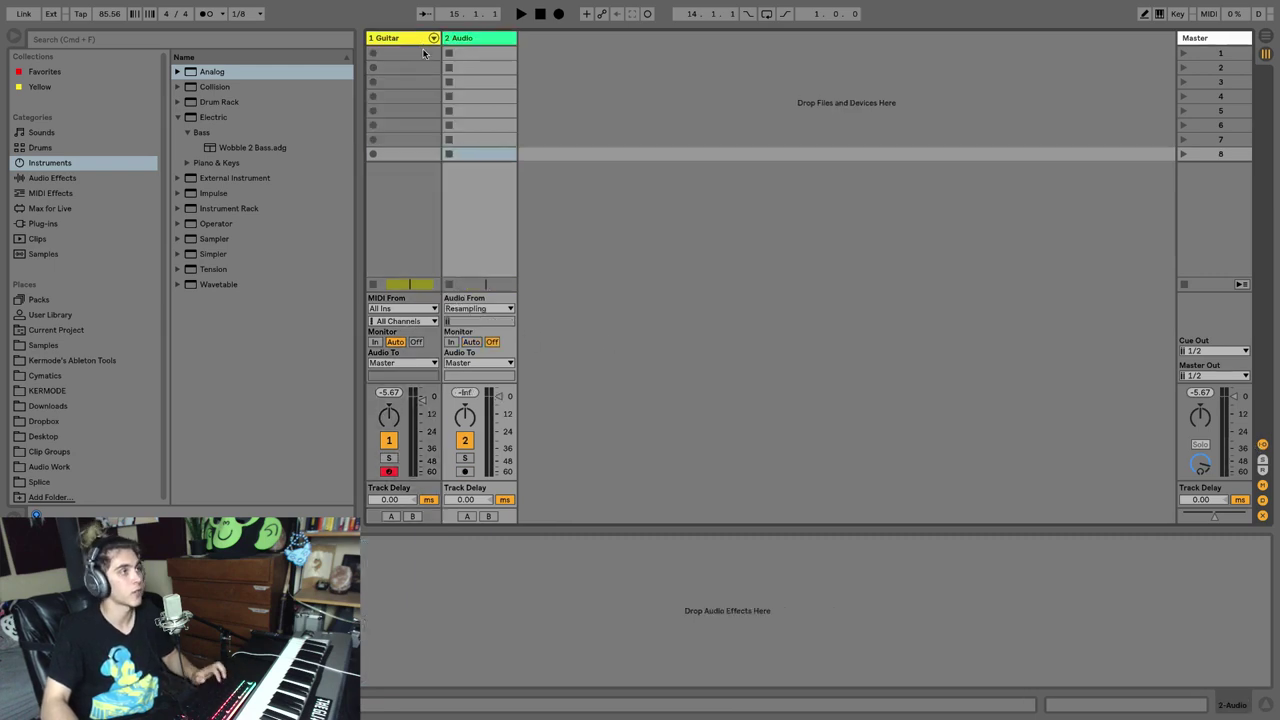
click(470, 310)
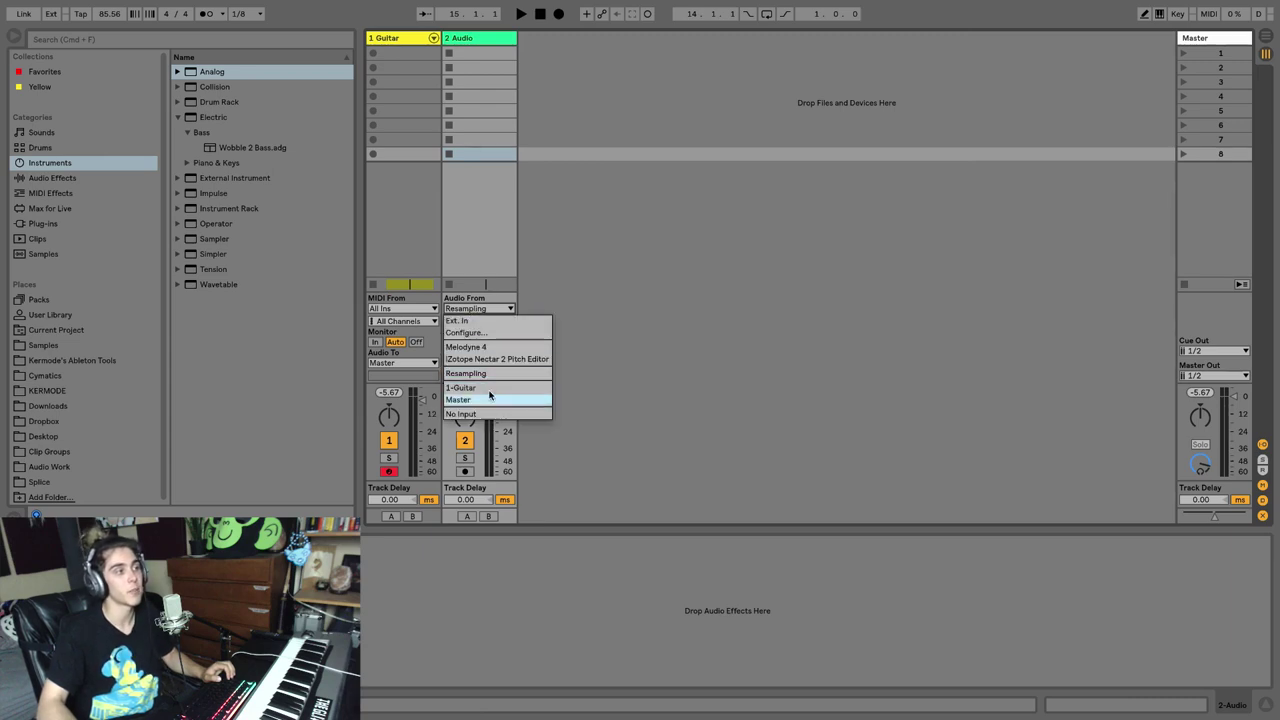
click(472, 312)
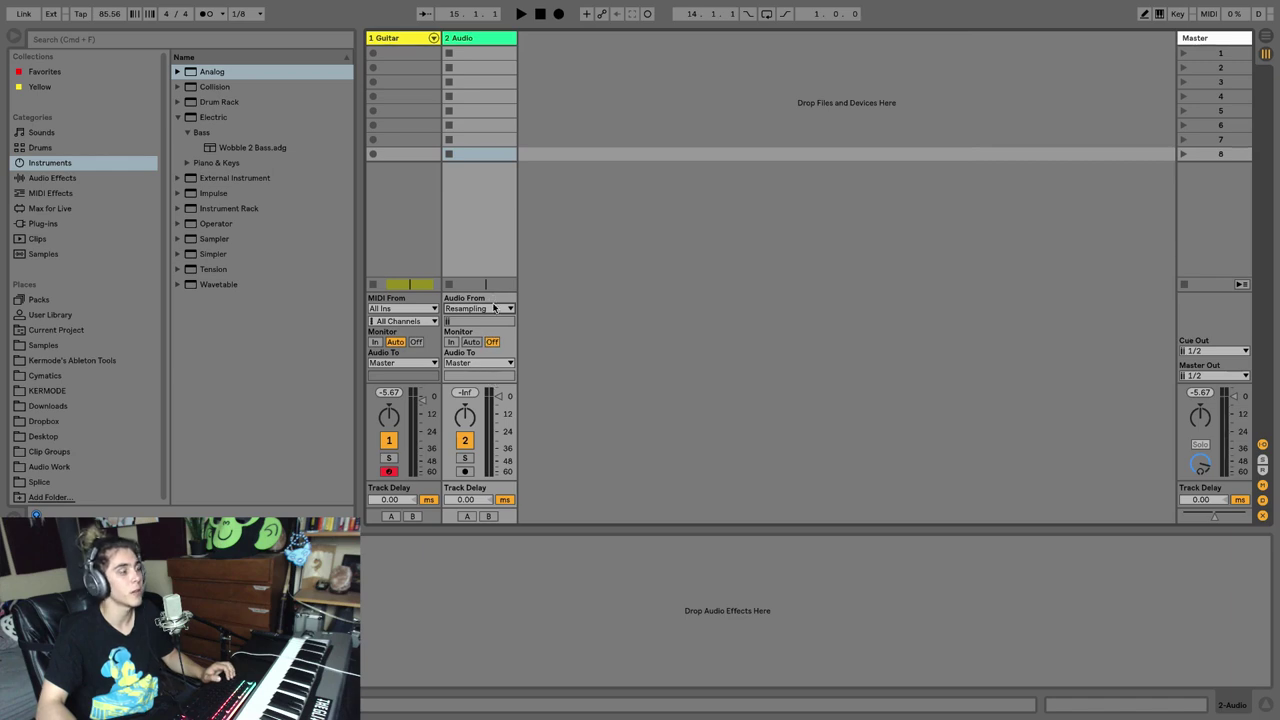
click(488, 364)
click(488, 364)
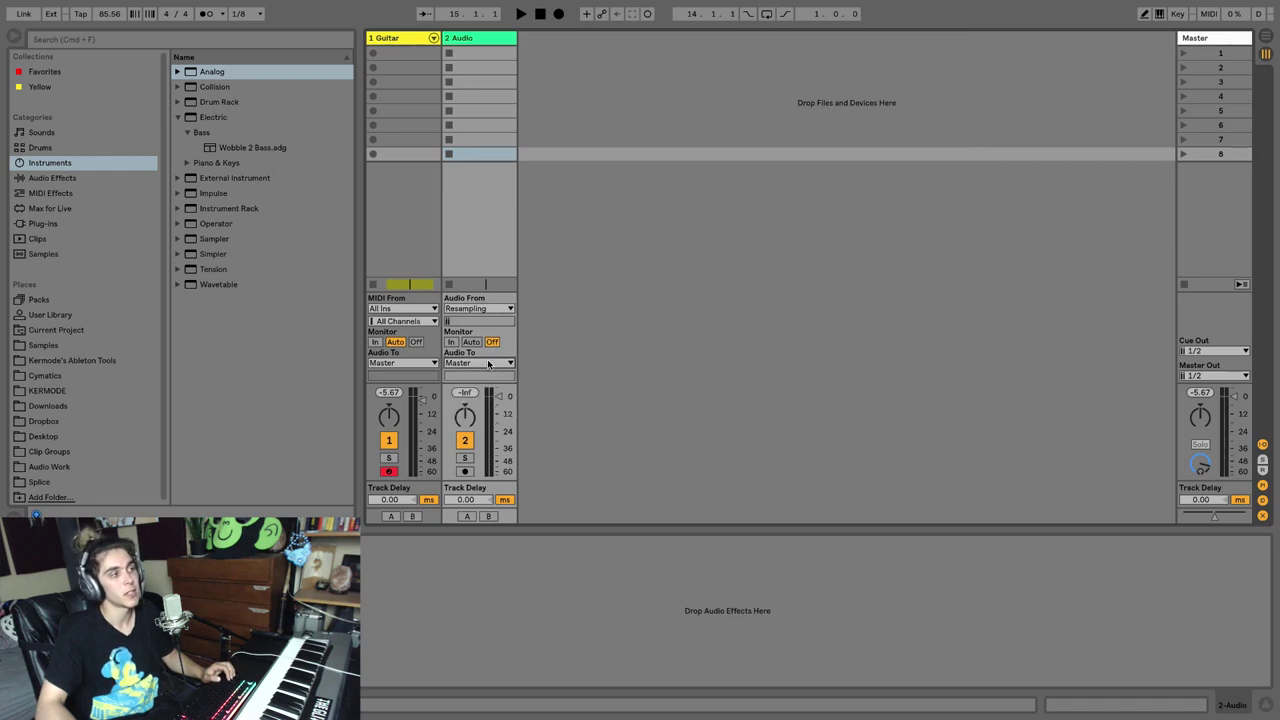
click(488, 364)
click(488, 364)
click(488, 364)
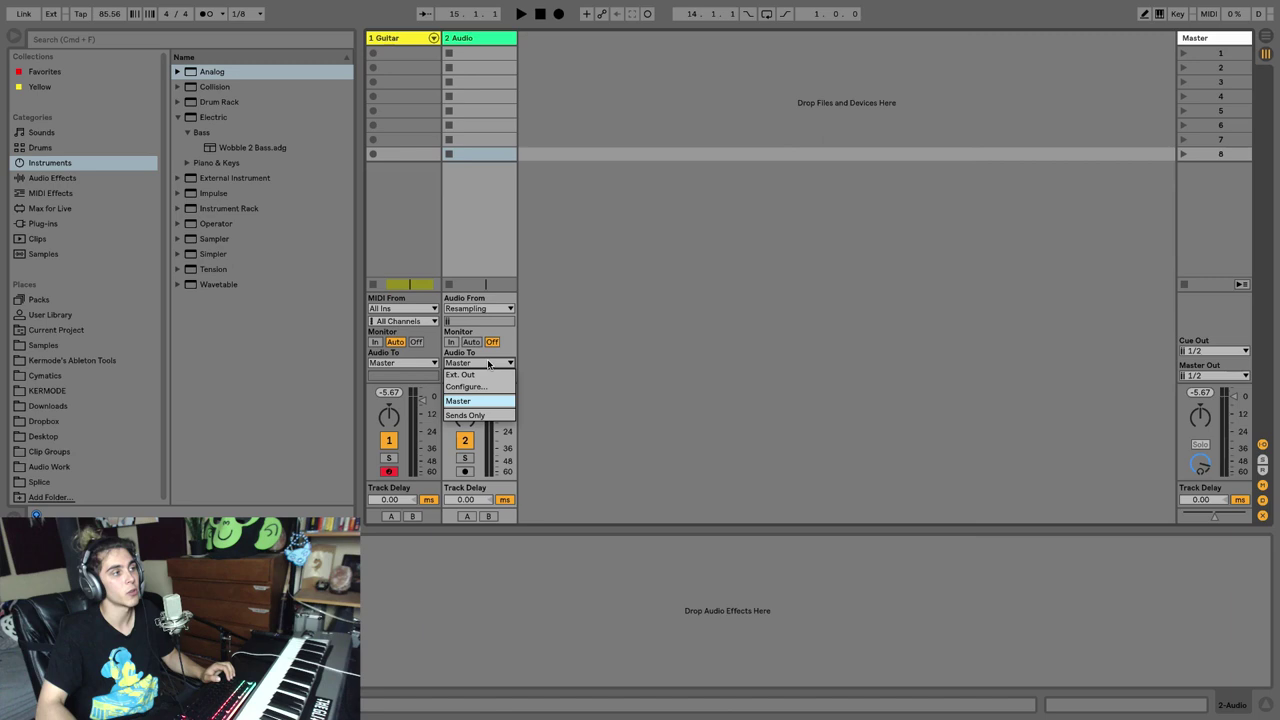
click(482, 401)
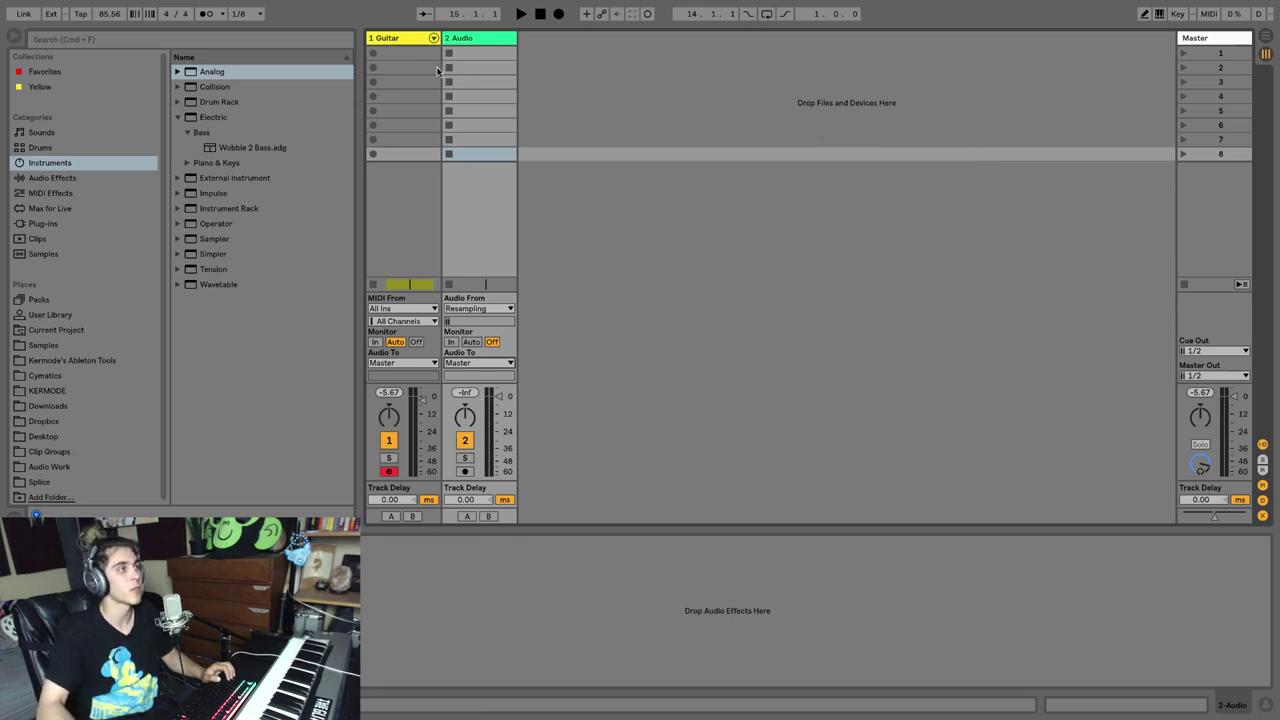
right_click(462, 40)
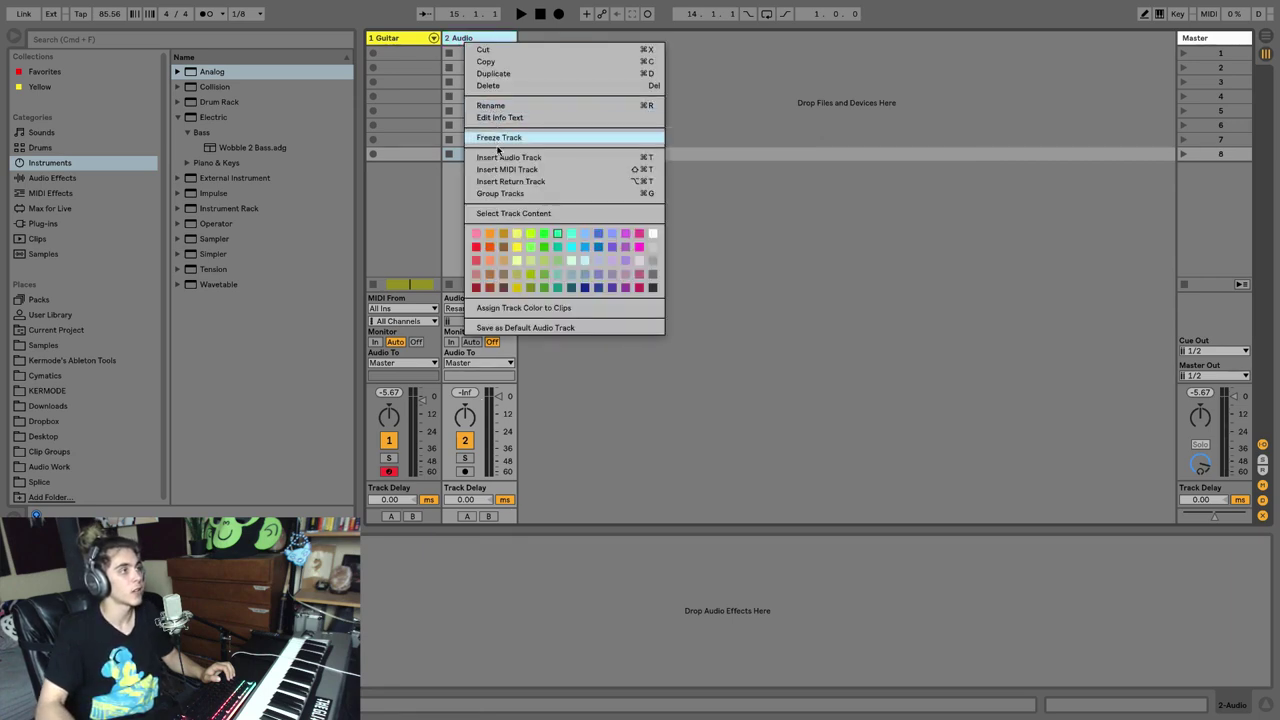
click(503, 194)
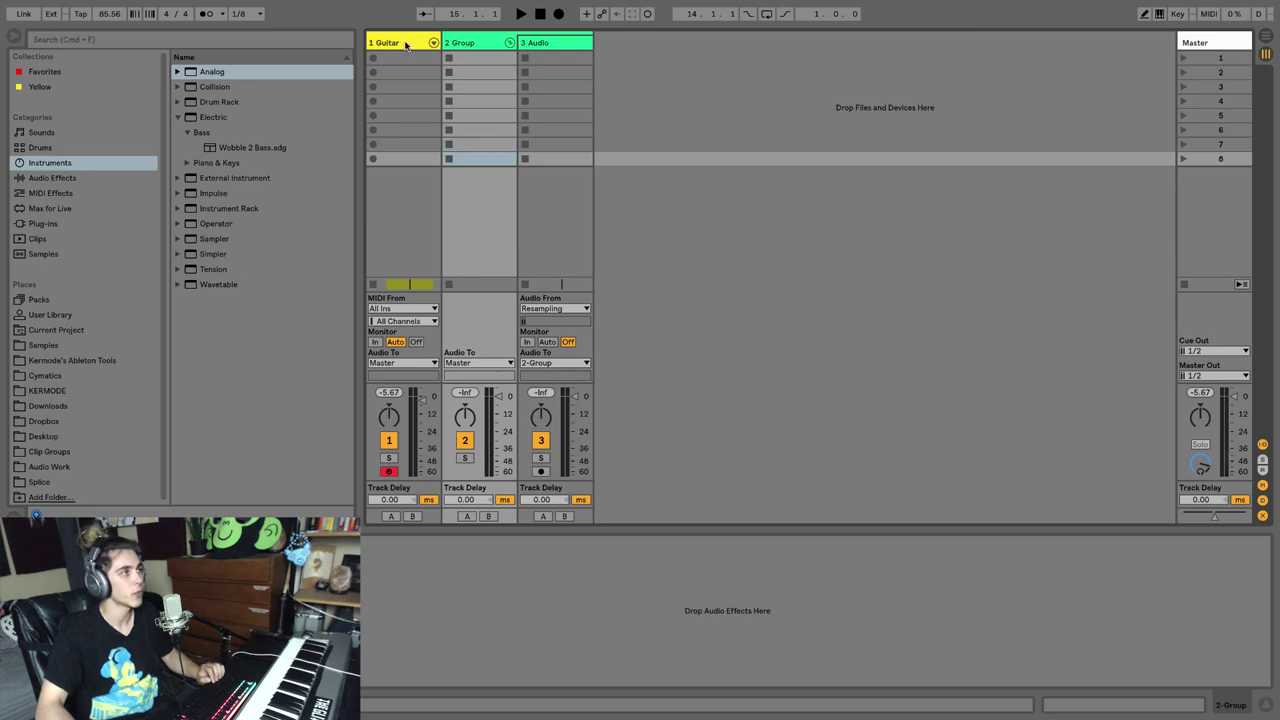
drag(410, 48, 515, 190)
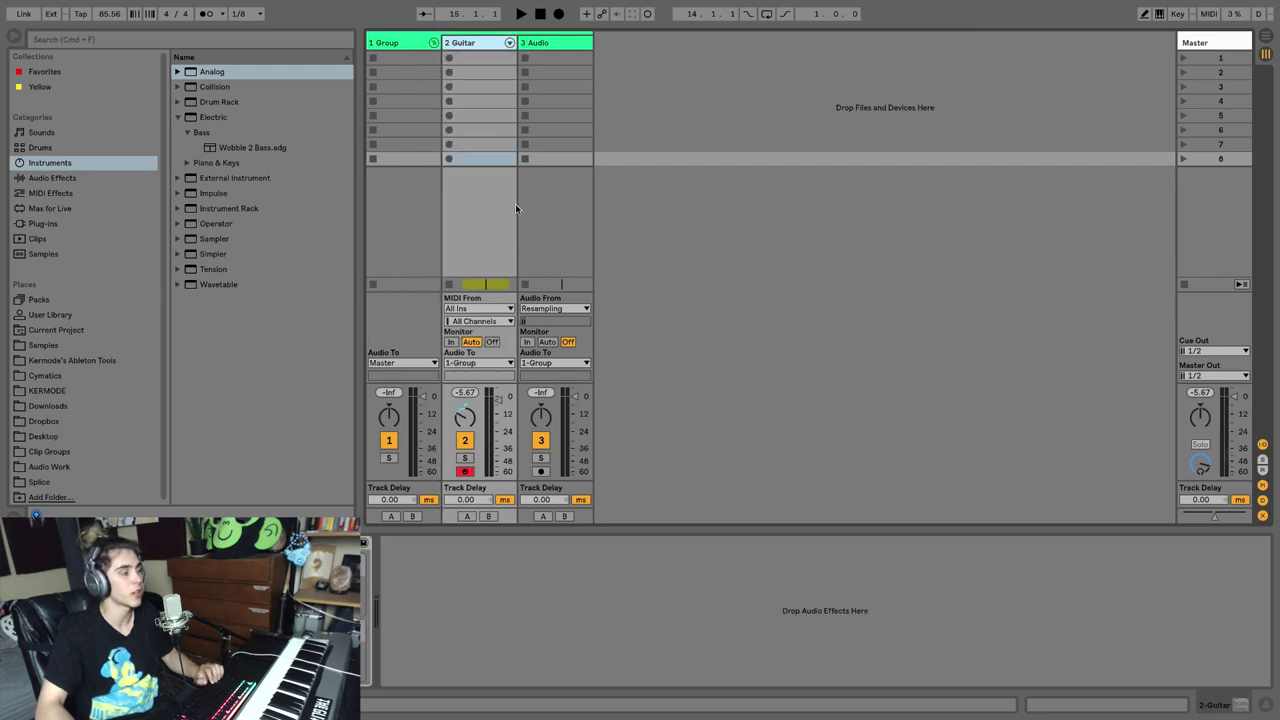
key(space)
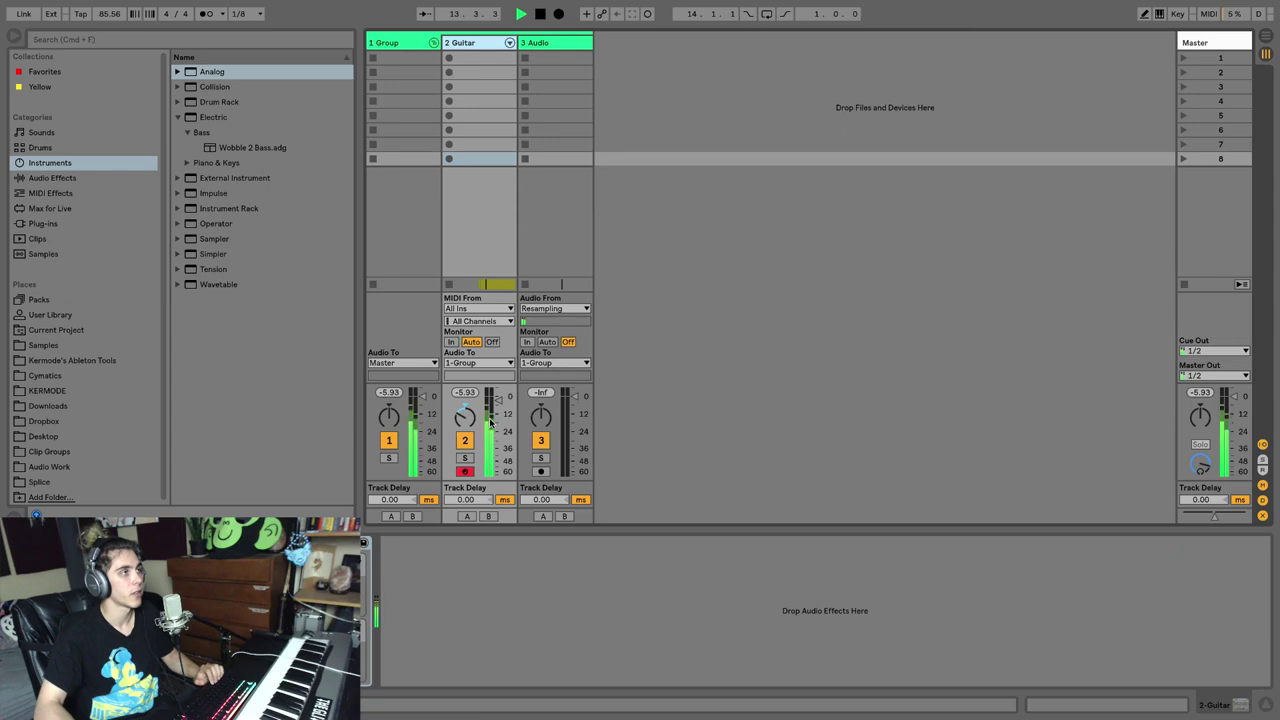
key(space)
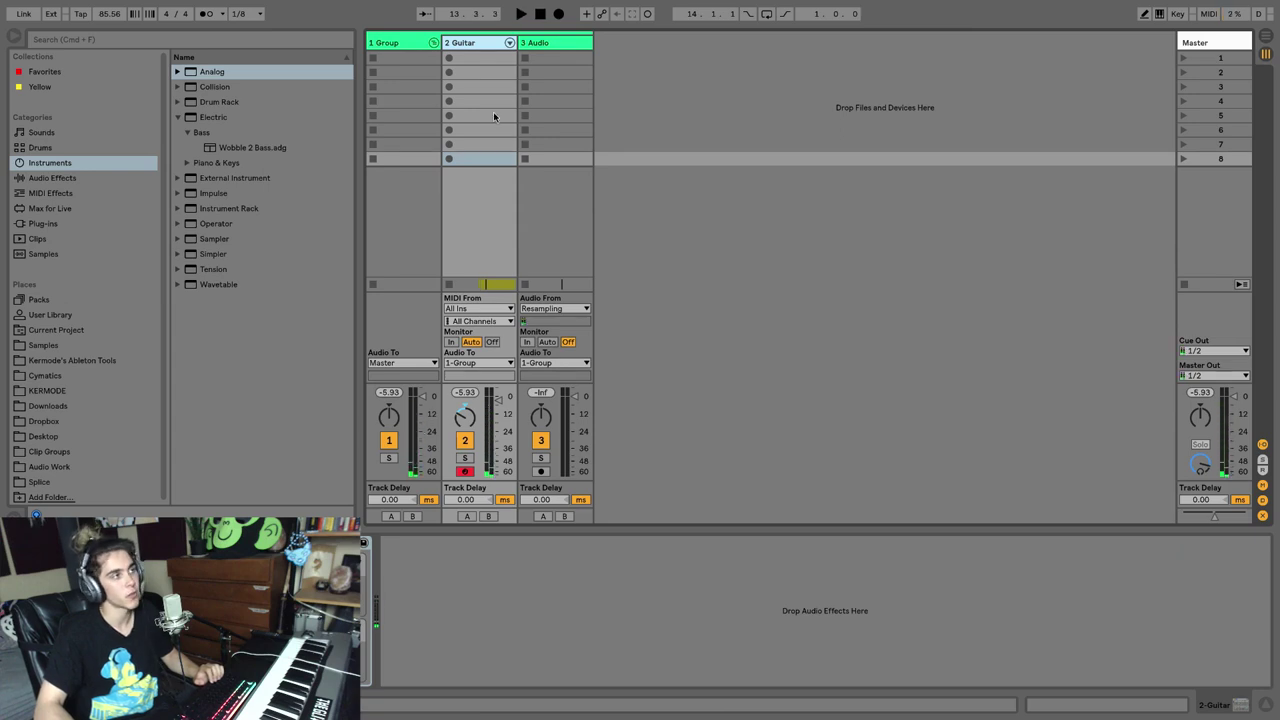
right_click(406, 49)
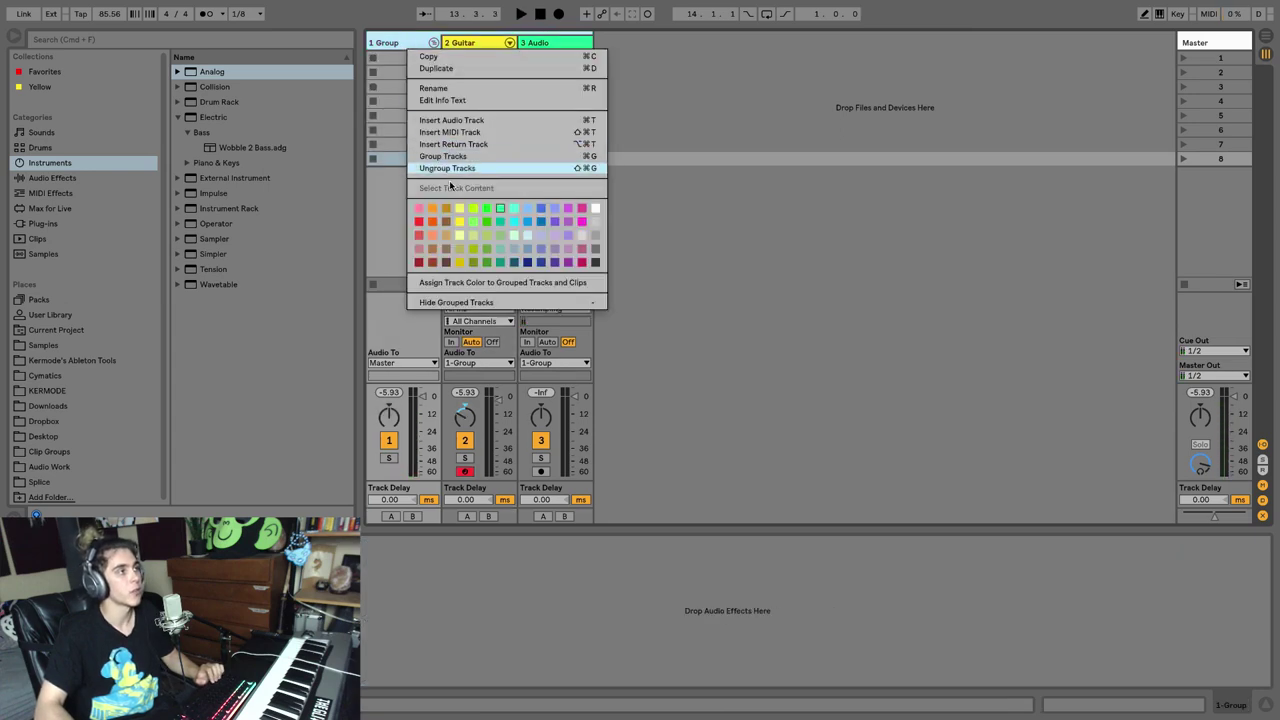
click(450, 168)
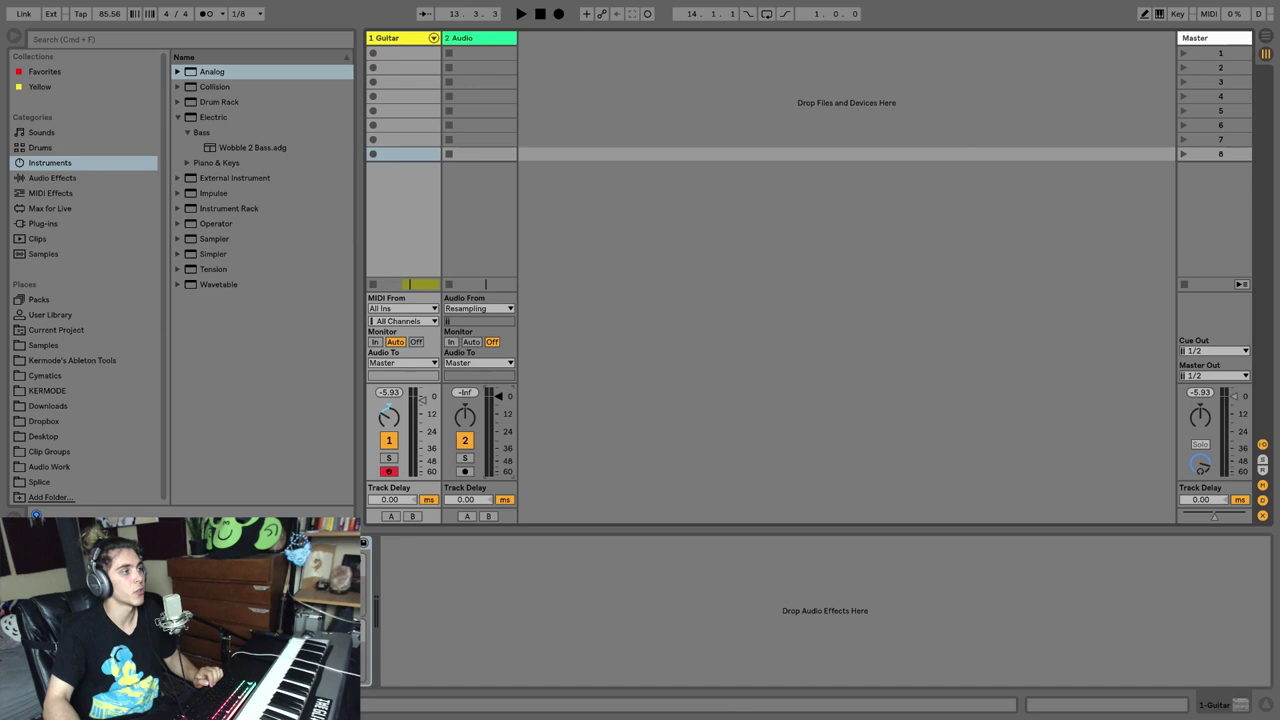
- Audition the set while toggling between Arrangement and Session views and deselecting track 2's audio clip
key(space)
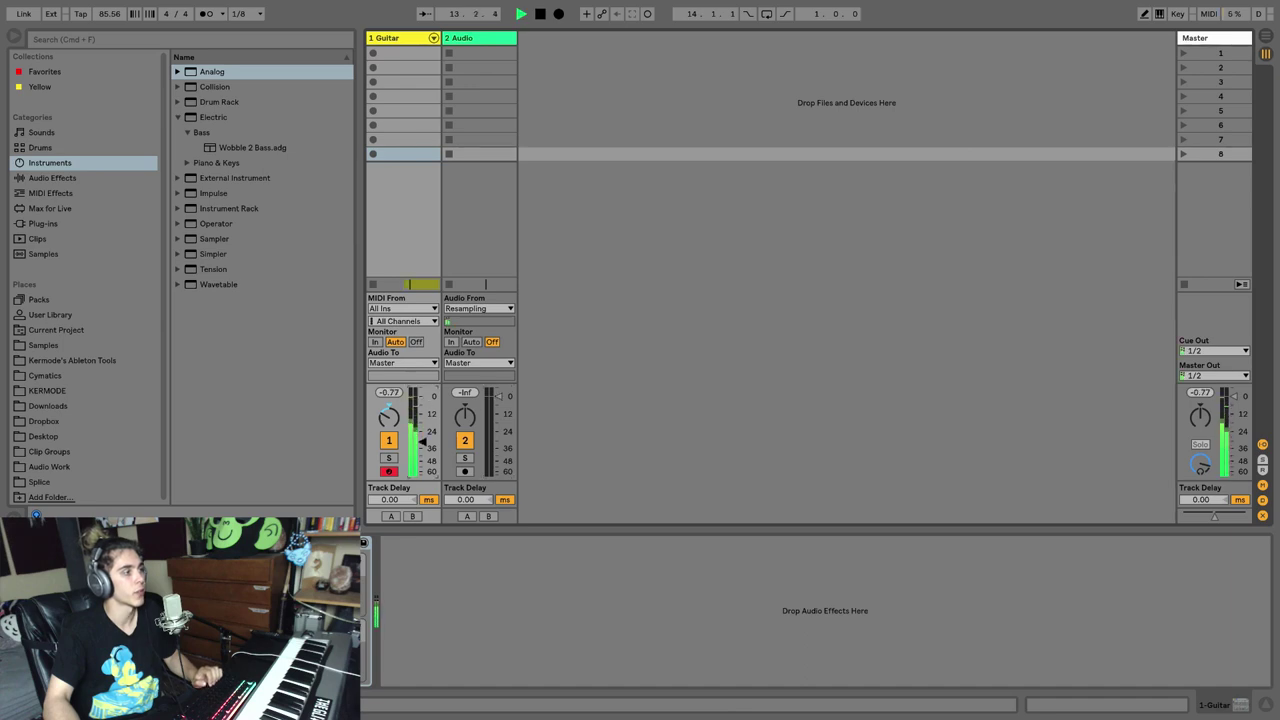
key(space)
key(Tab)
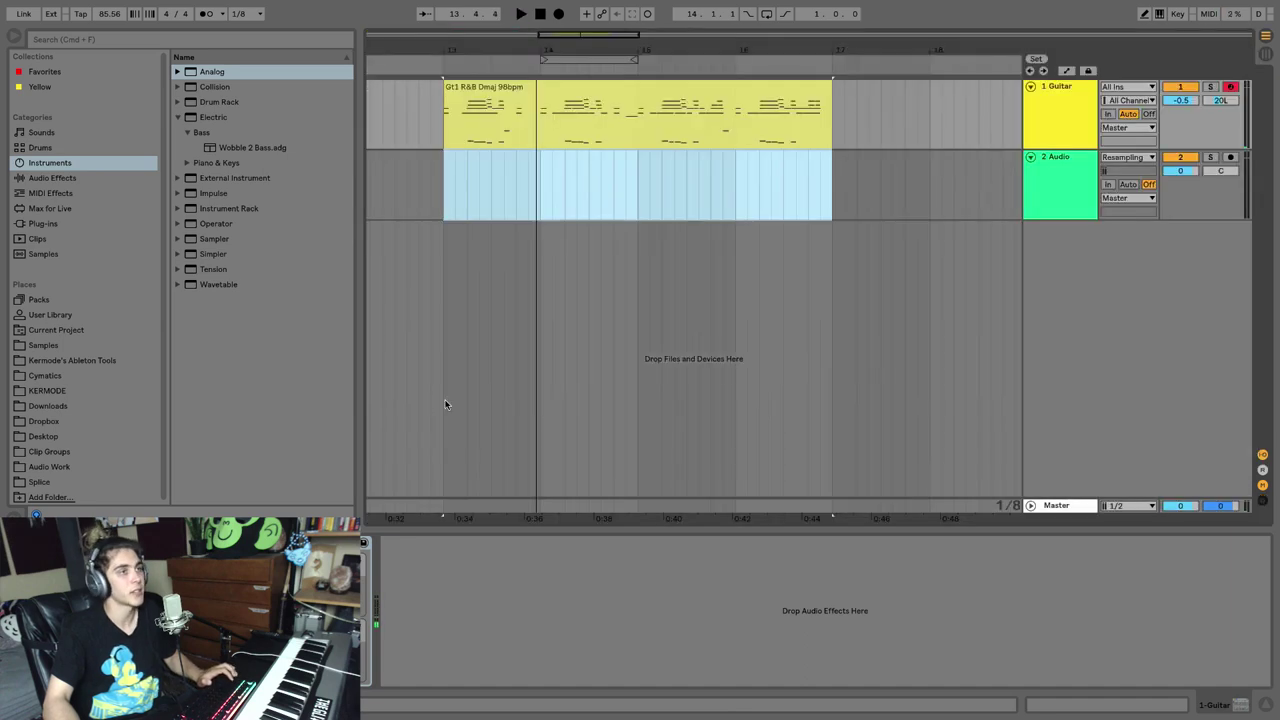
click(446, 404)
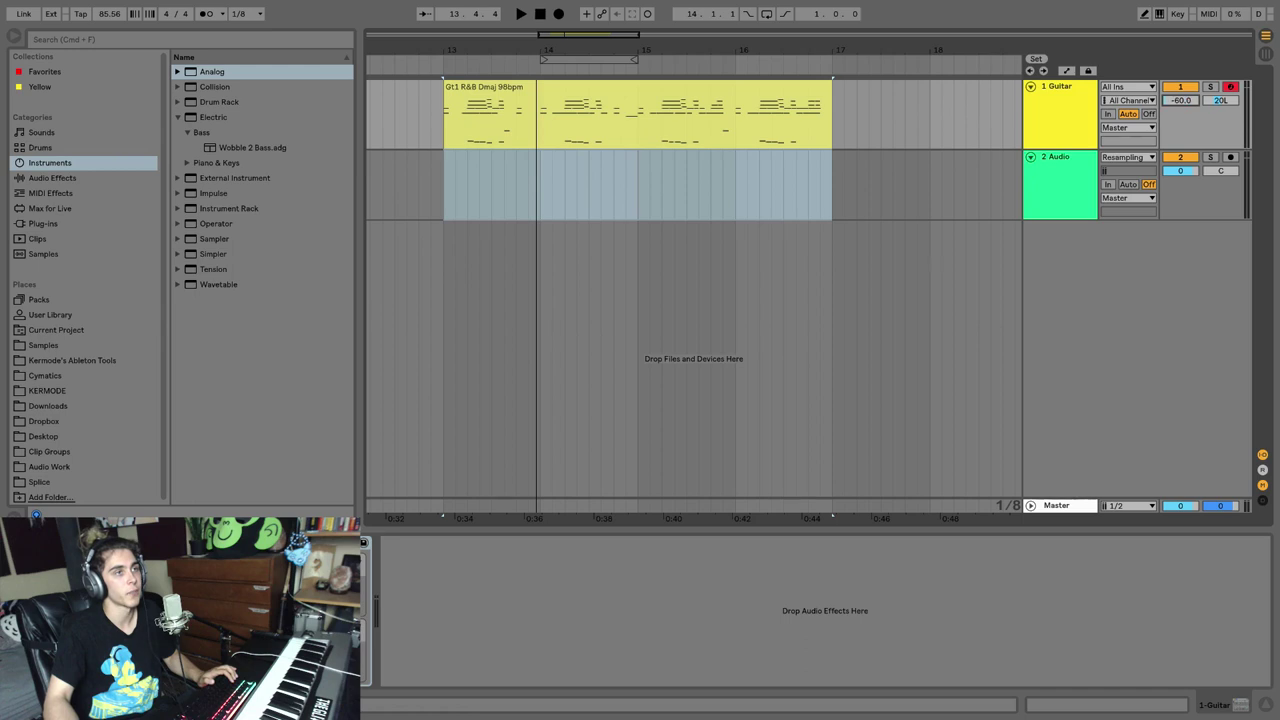
key(Tab)
key(Tab)
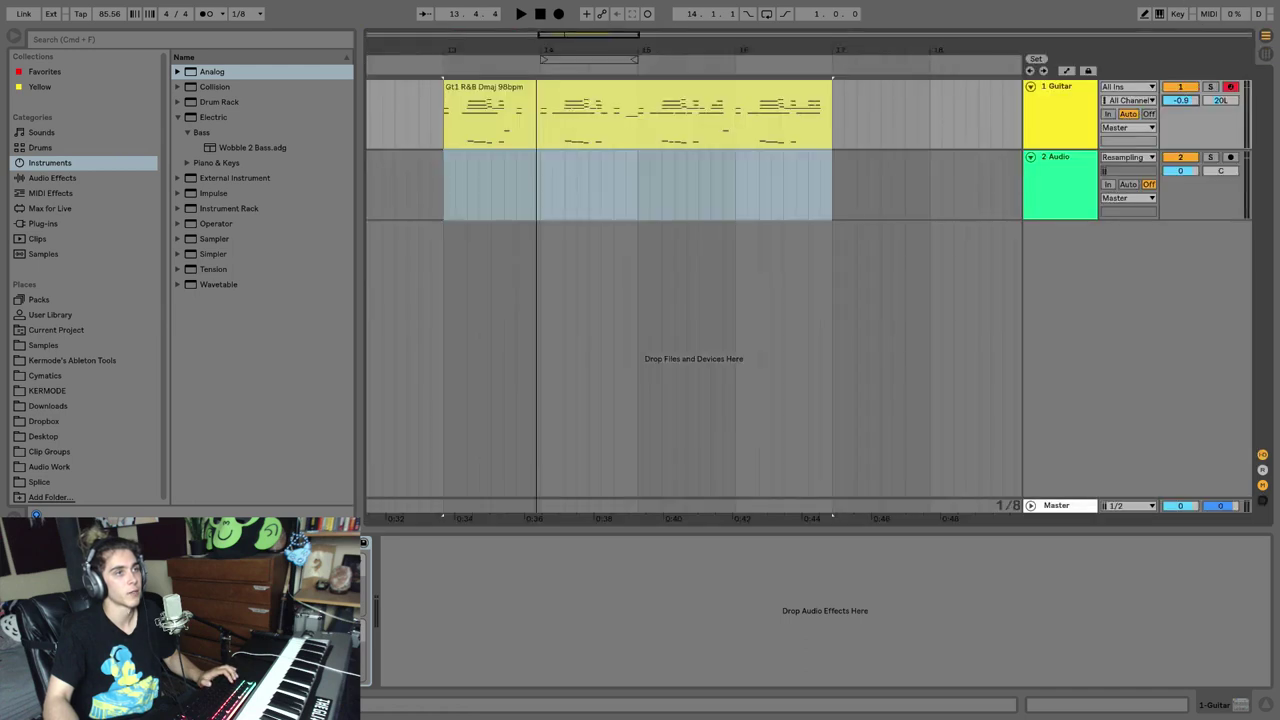
key(space)
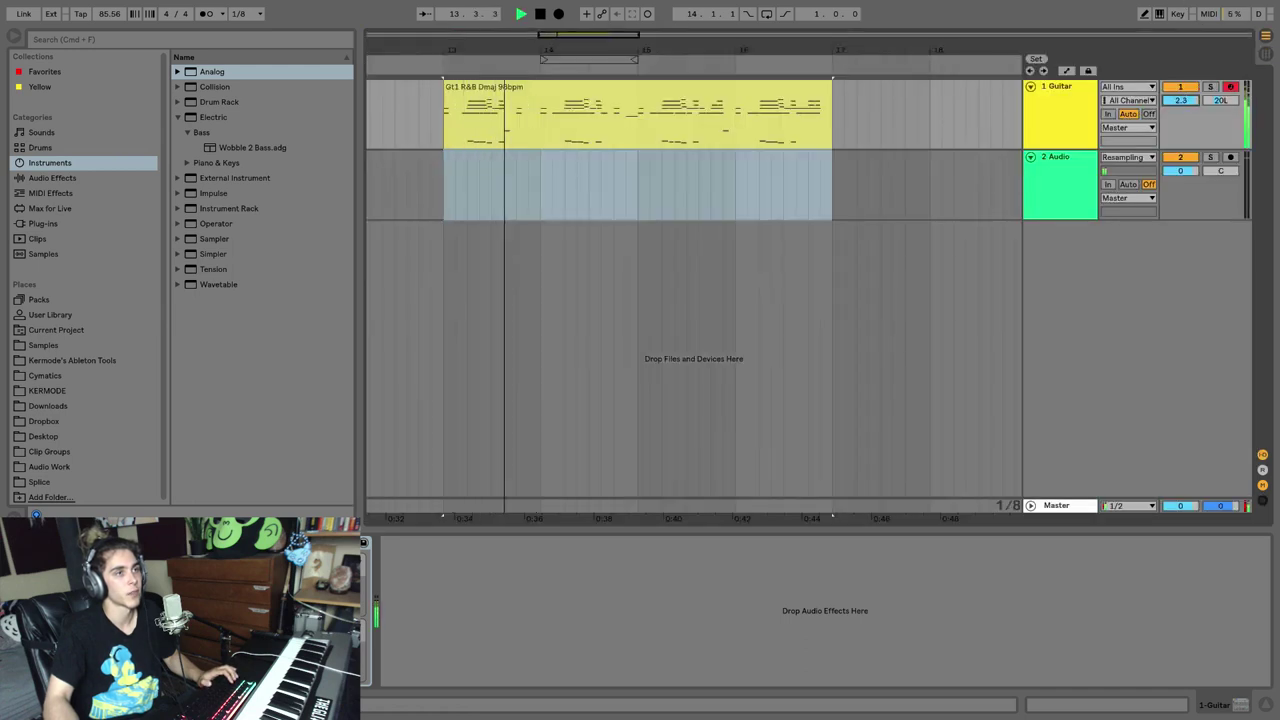
key(space)
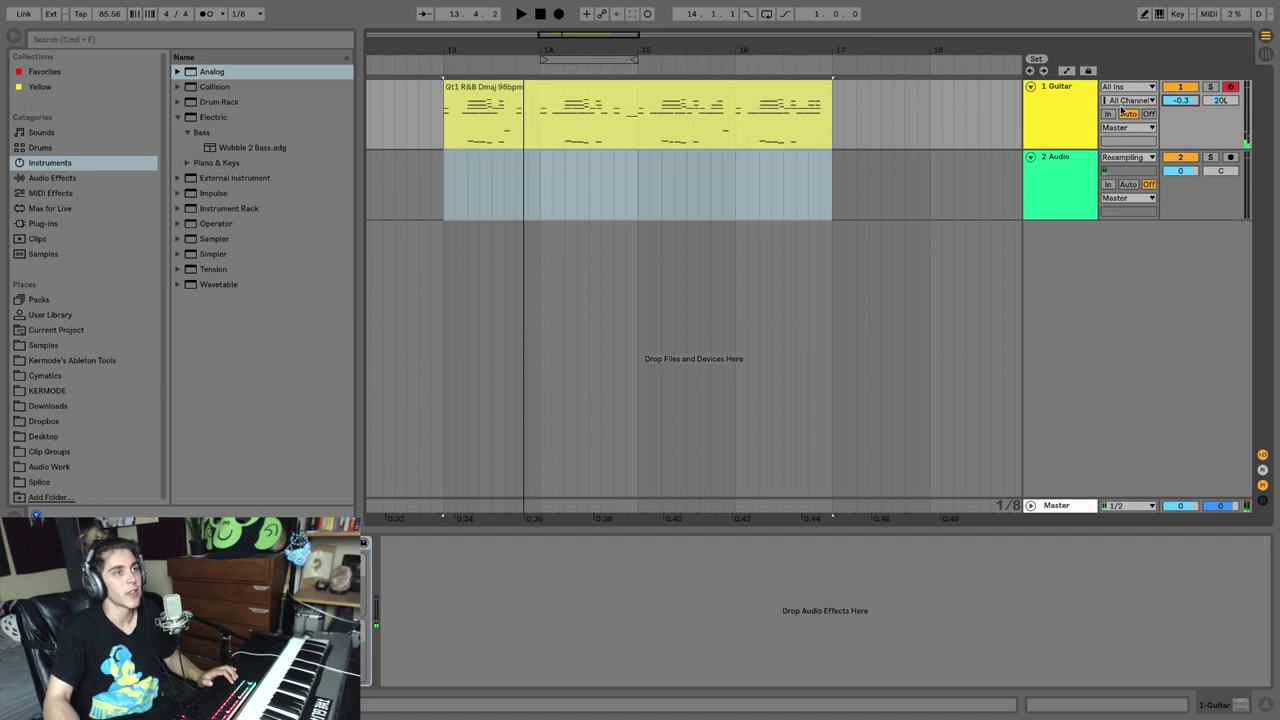
key(Tab)
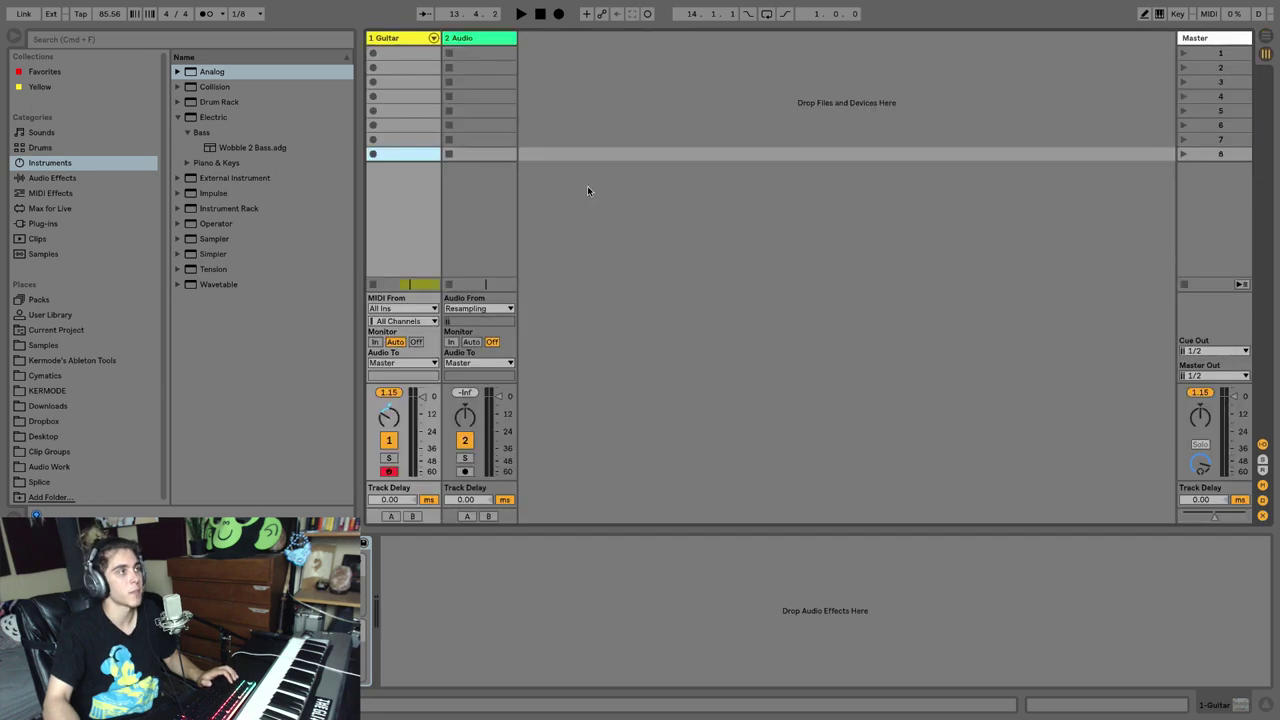
- Reset the Guitar track's peak level readout between short playback checks
click(403, 398)
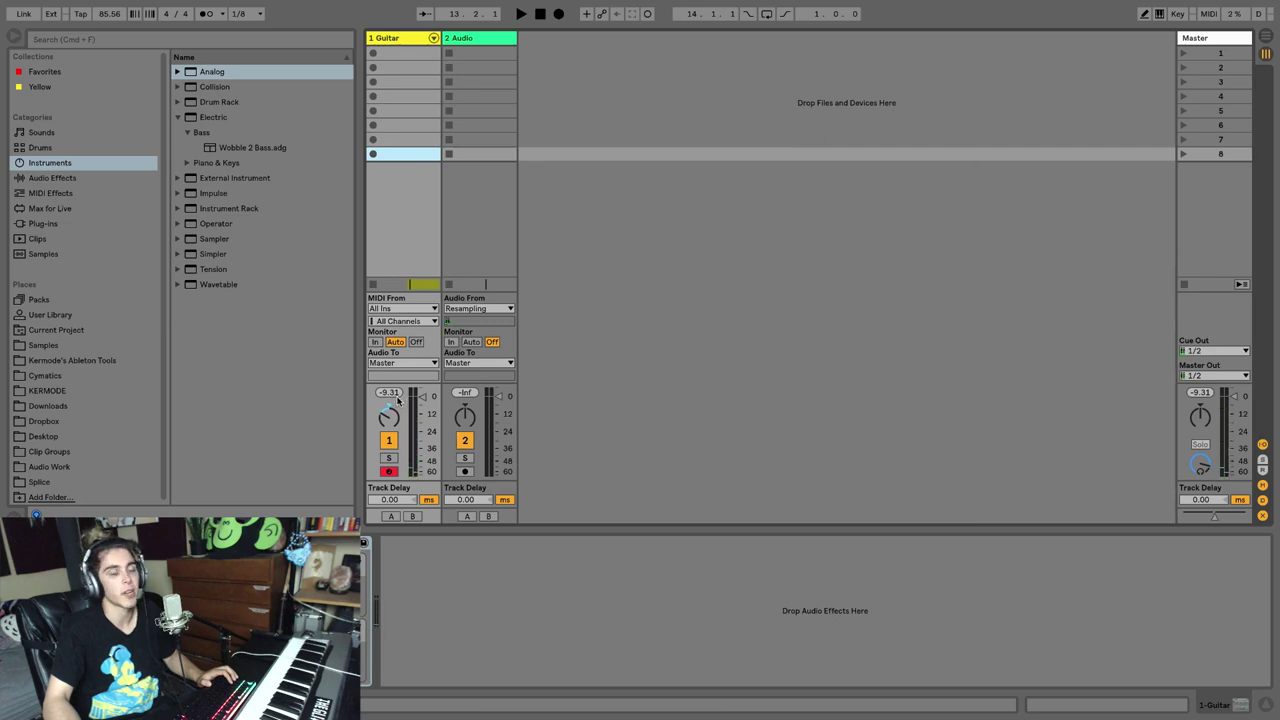
key(space)
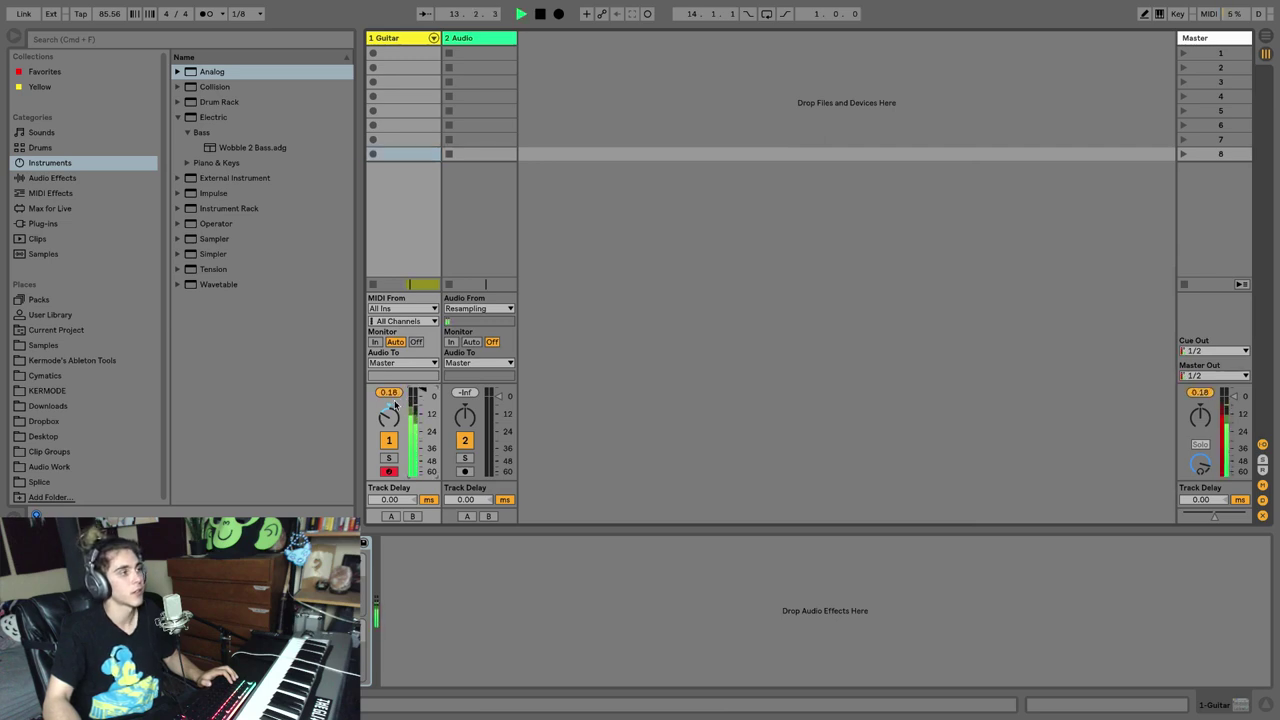
key(space)
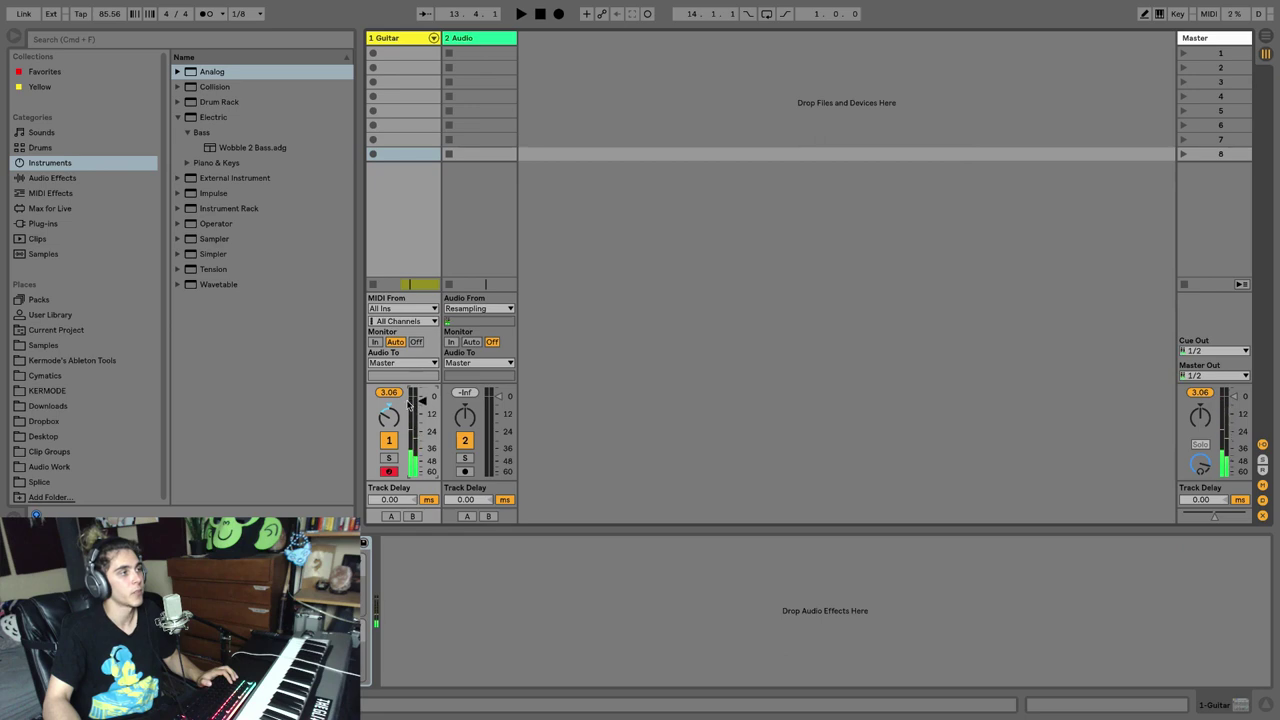
click(397, 394)
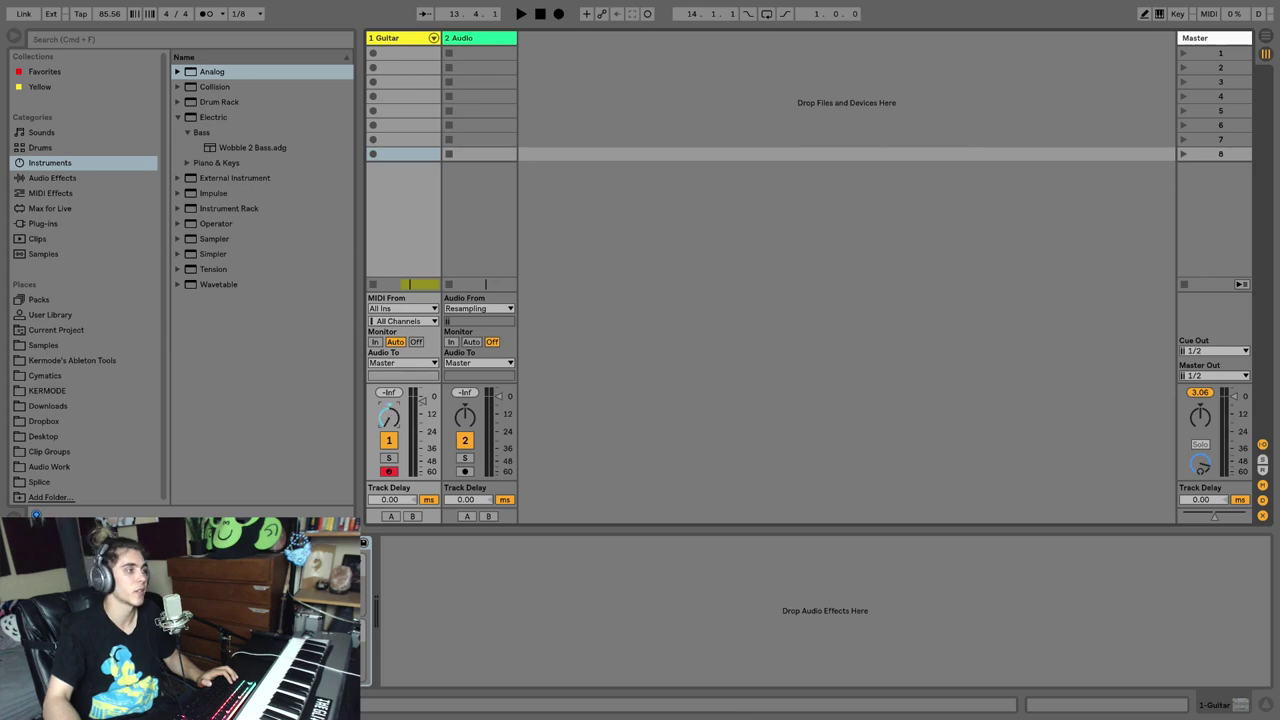
key(space)
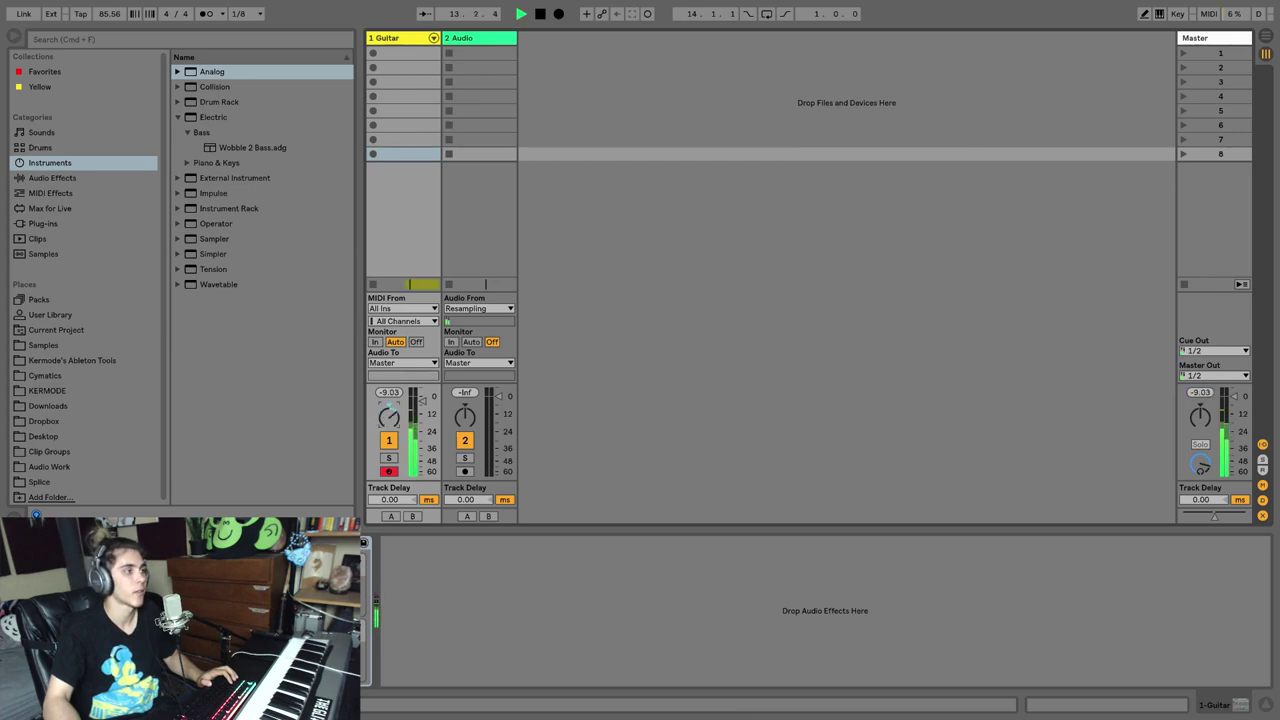
key(space)
- Pan the Guitar track fully right to 50R, then return to Session View
key(Tab)
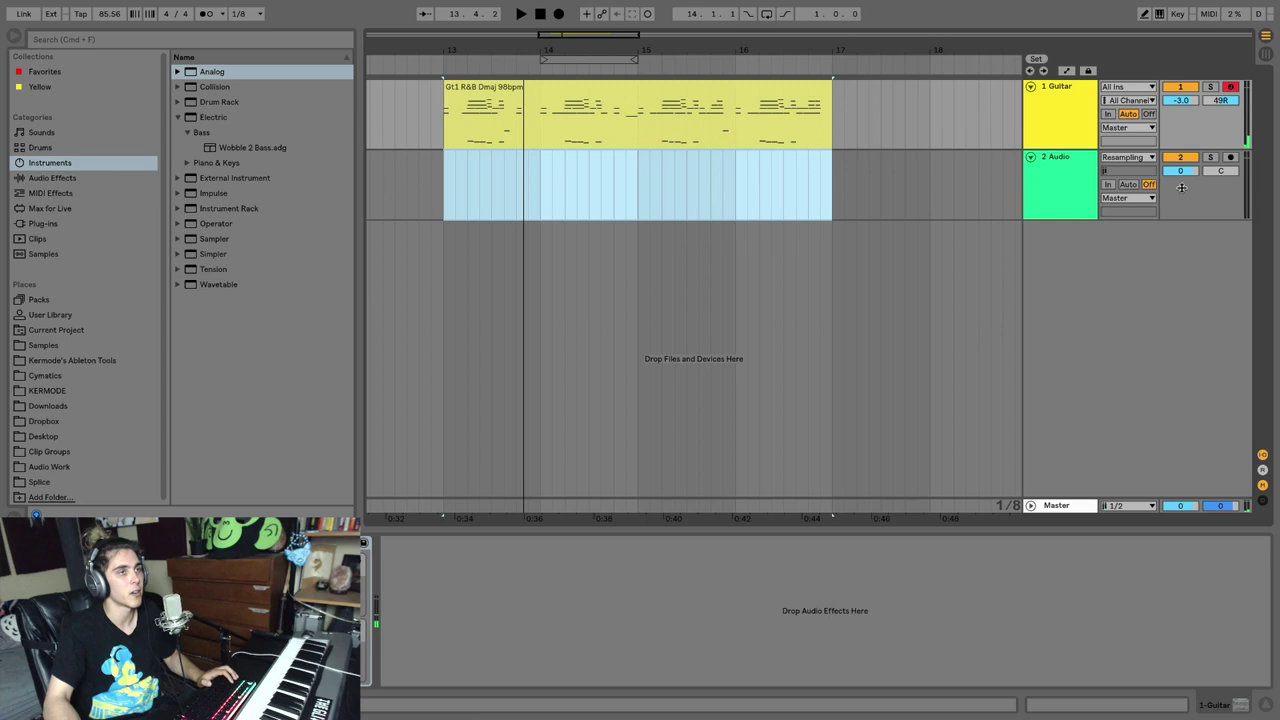
drag(1220, 110, 1218, 105)
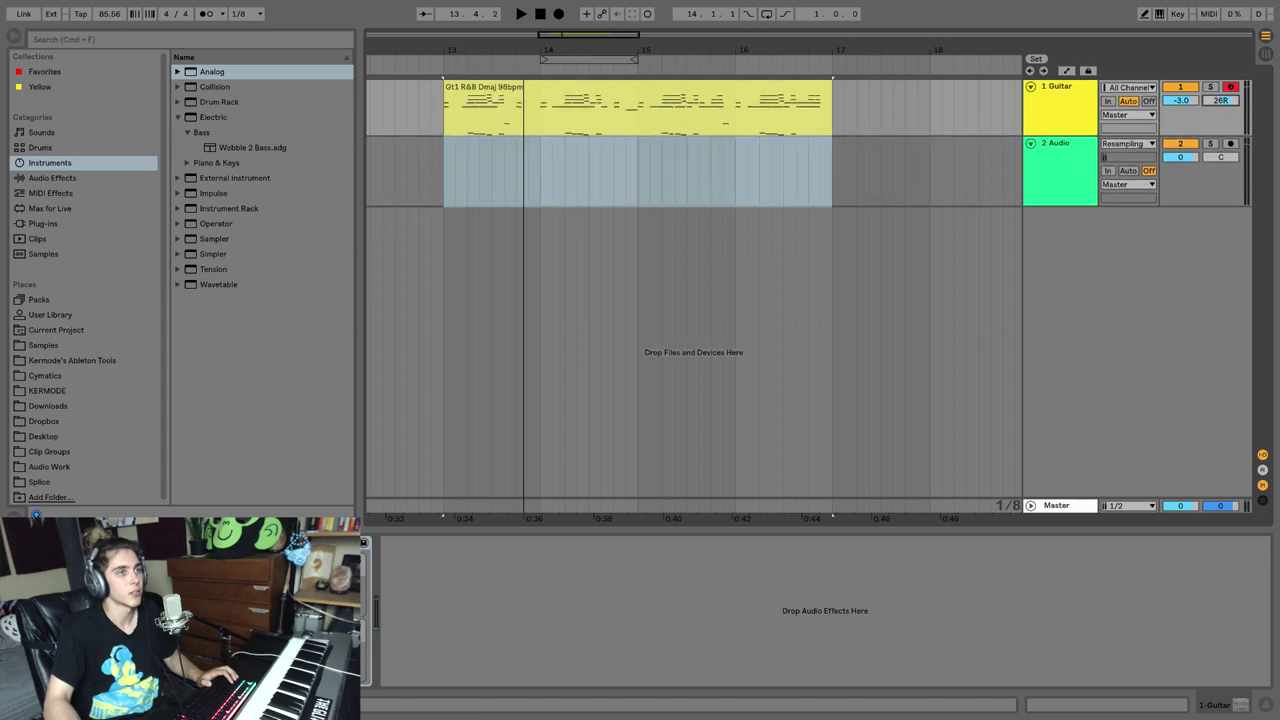
key(Tab)
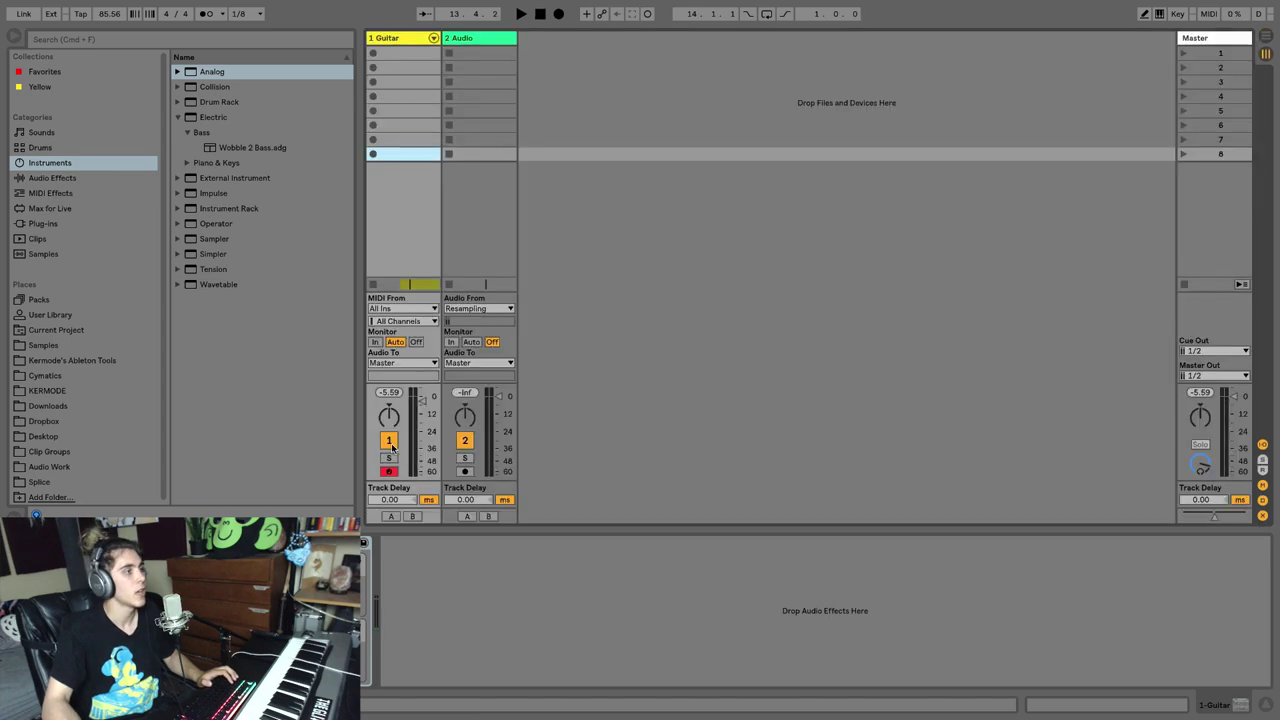
- Mute and unmute, solo and unsolo the Guitar track, then disarm its recording
click(389, 441)
key(space)
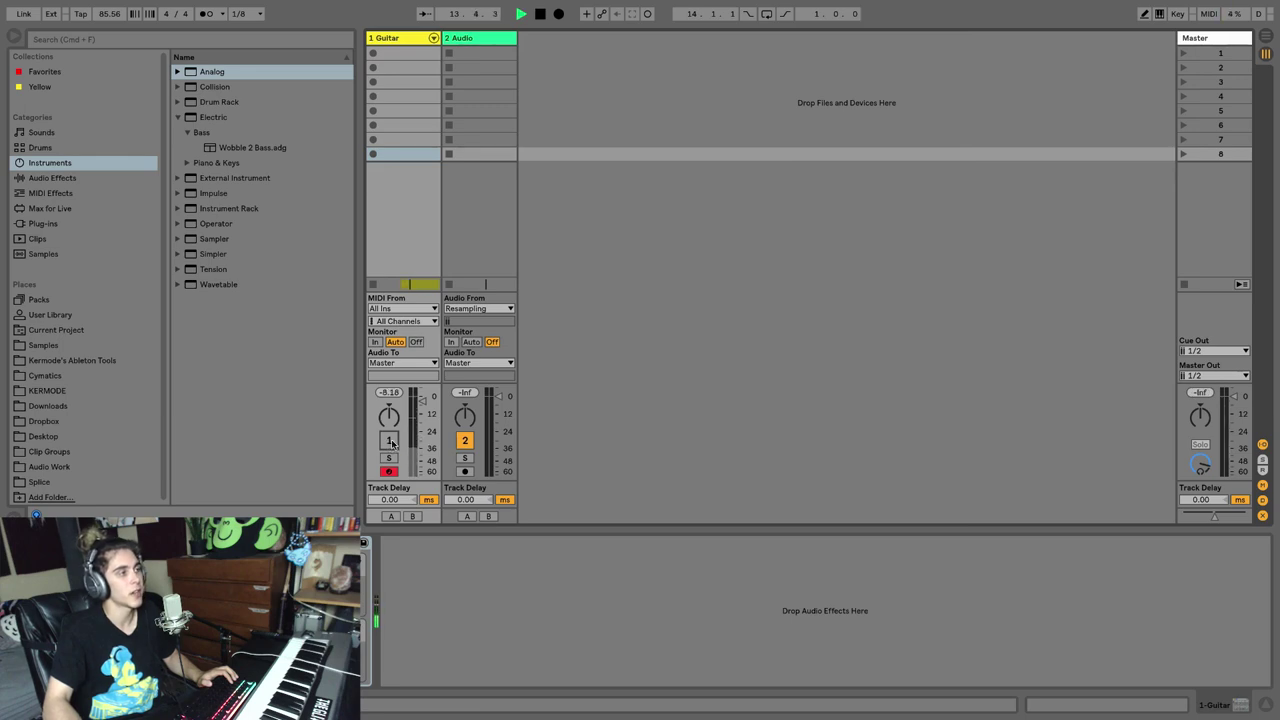
click(389, 441)
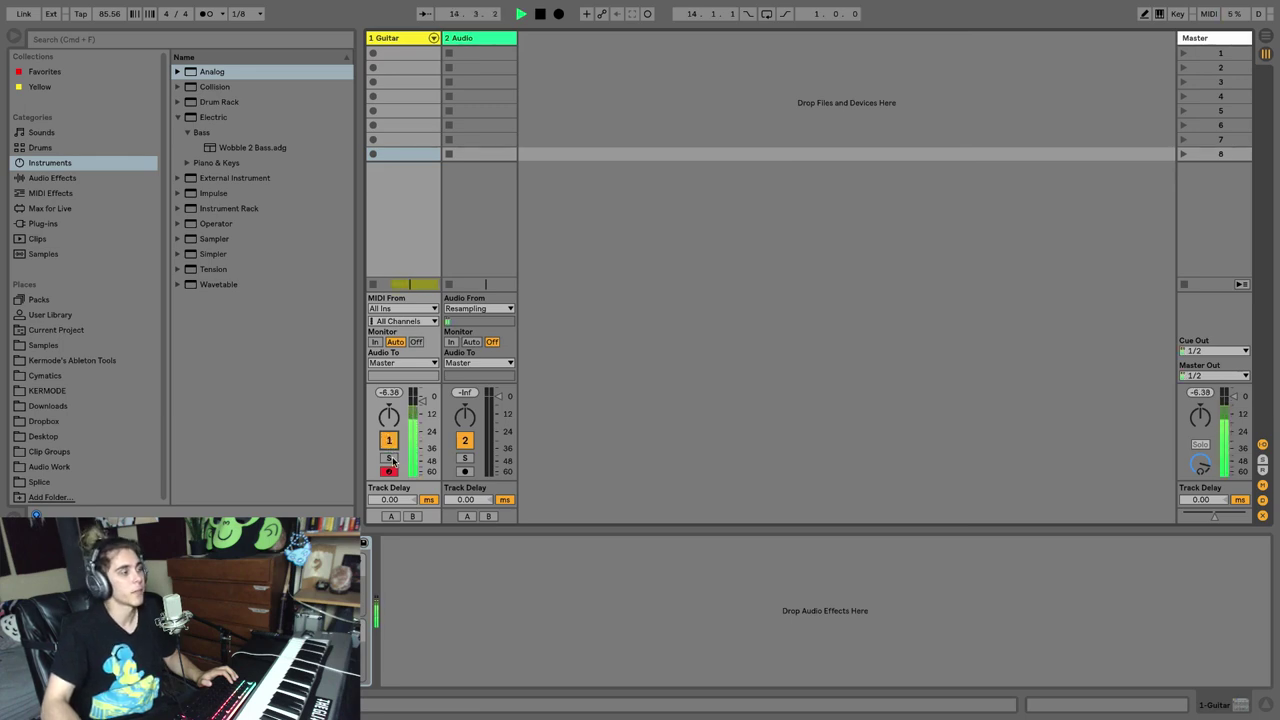
click(389, 441)
click(389, 458)
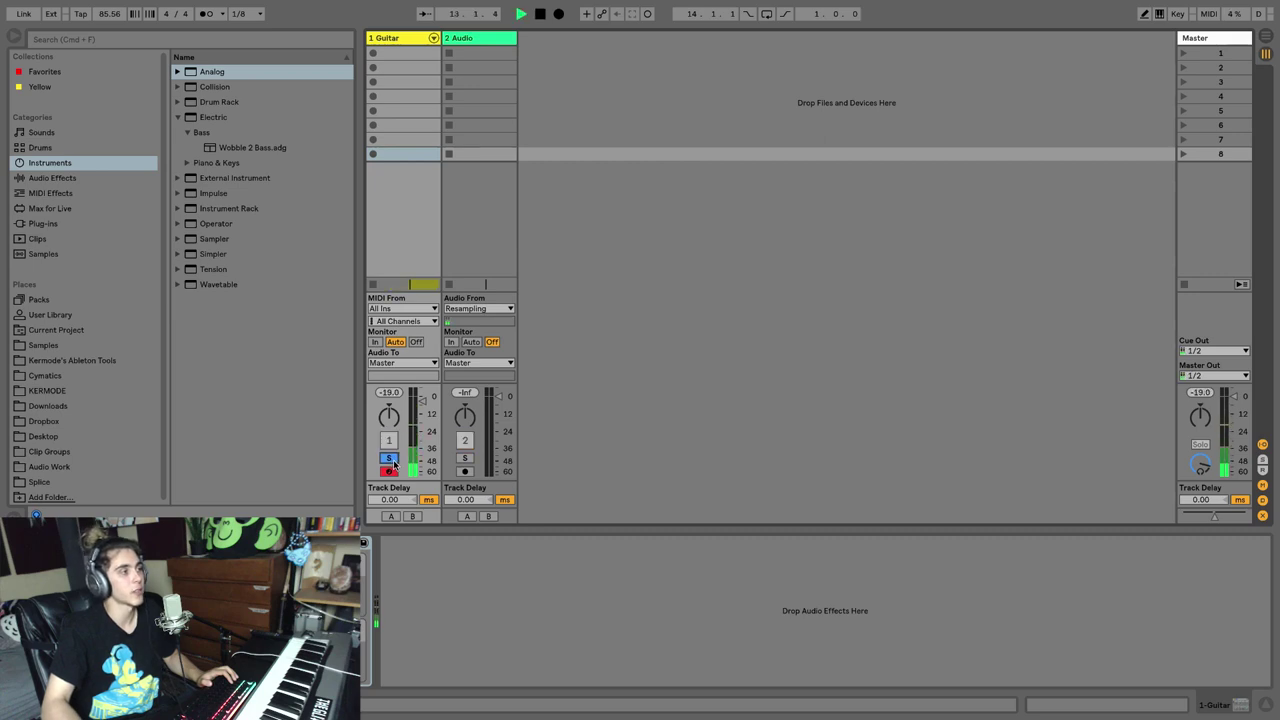
click(390, 458)
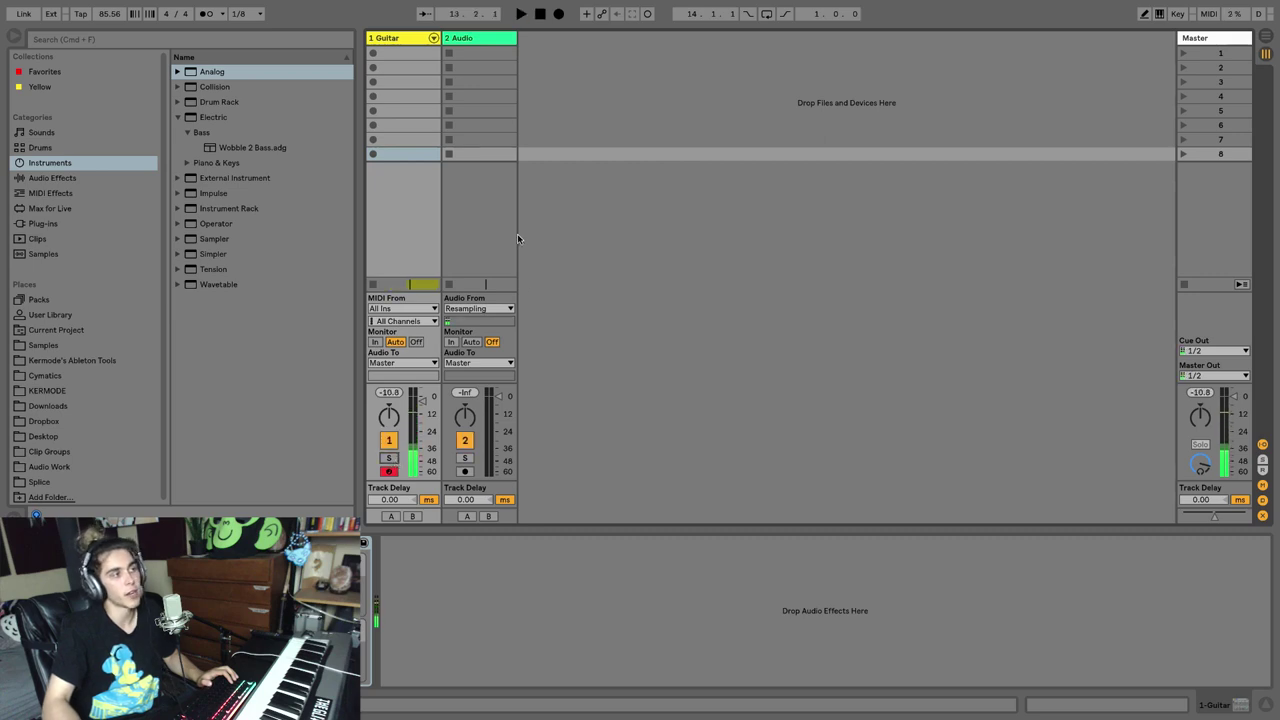
click(390, 472)
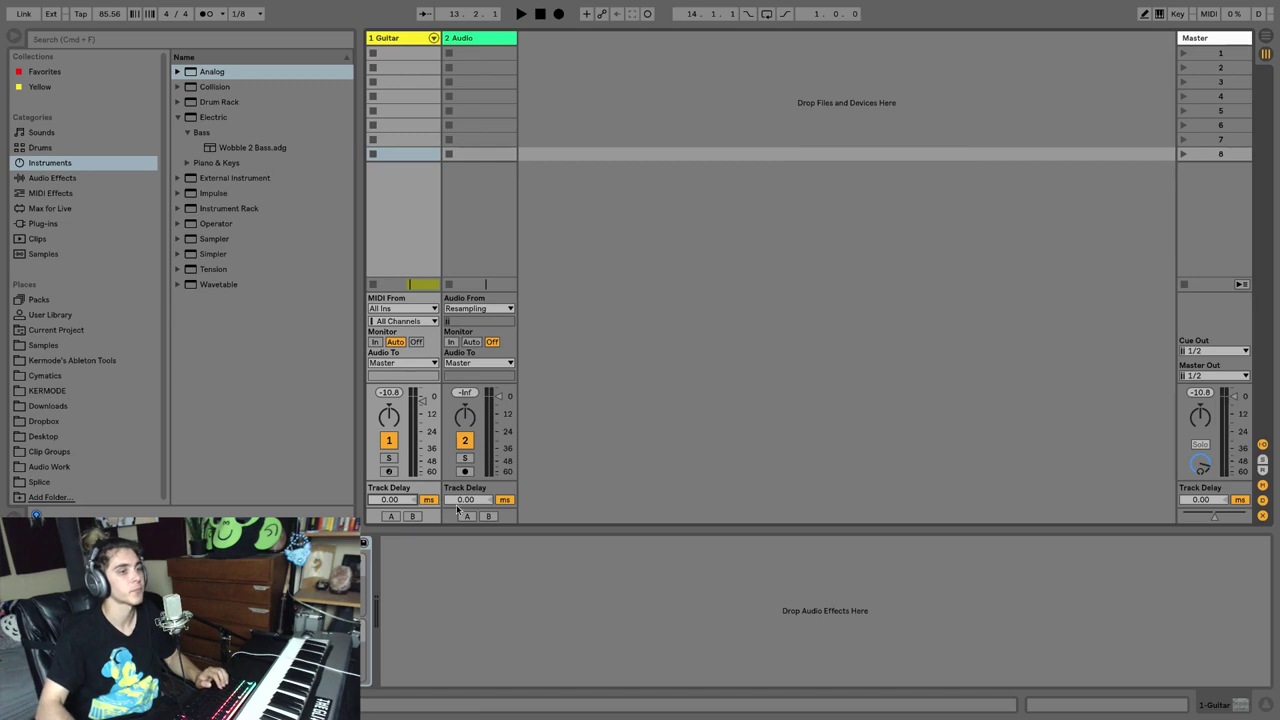
- Hide the Track Delay section, nudge the master crossfader toward B, and hide the Crossfader section
click(1264, 500)
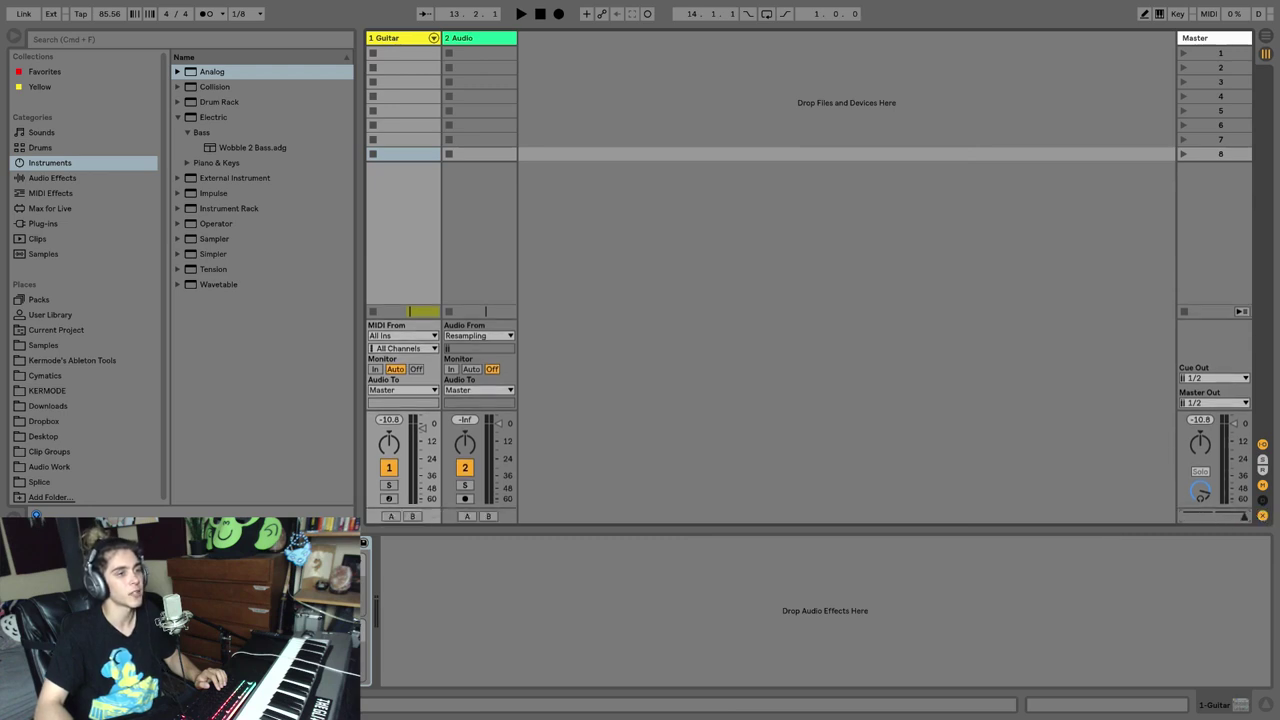
drag(1204, 516, 1216, 516)
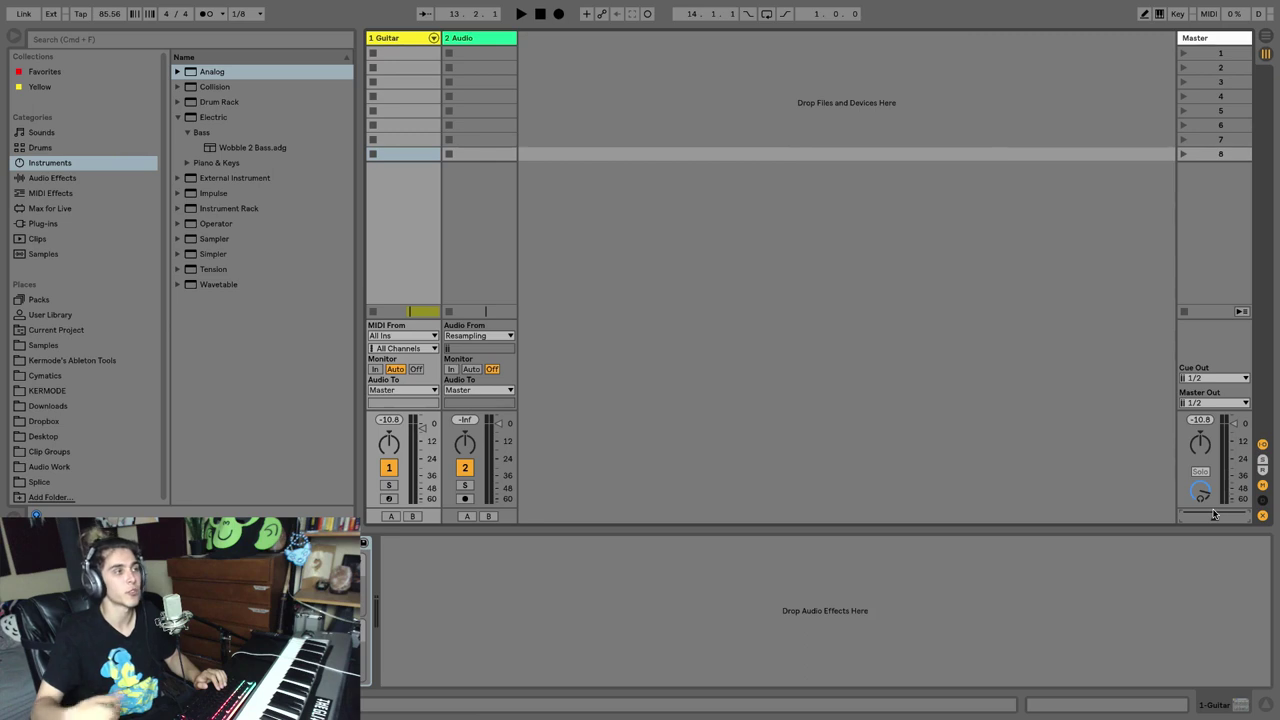
click(1263, 516)
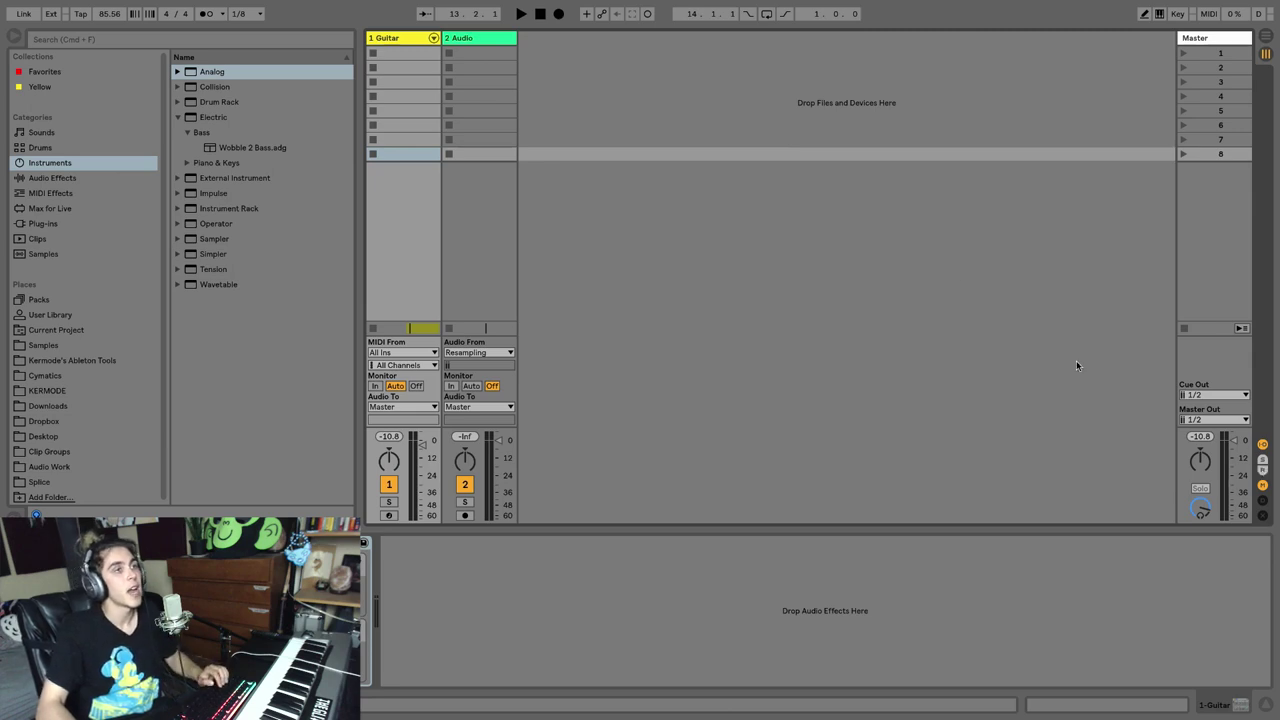
- Show the insert track/scene context menu on the empty track area, dismissing and reopening it once
right_click(1006, 62)
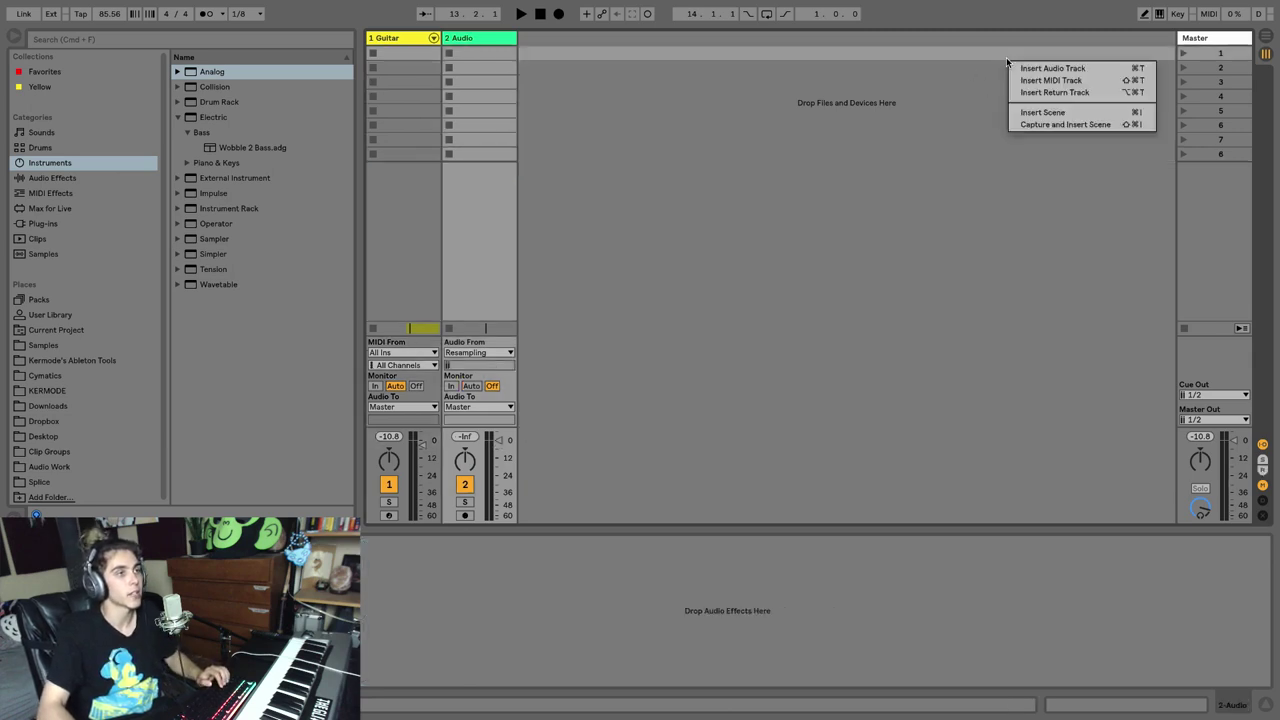
click(1006, 60)
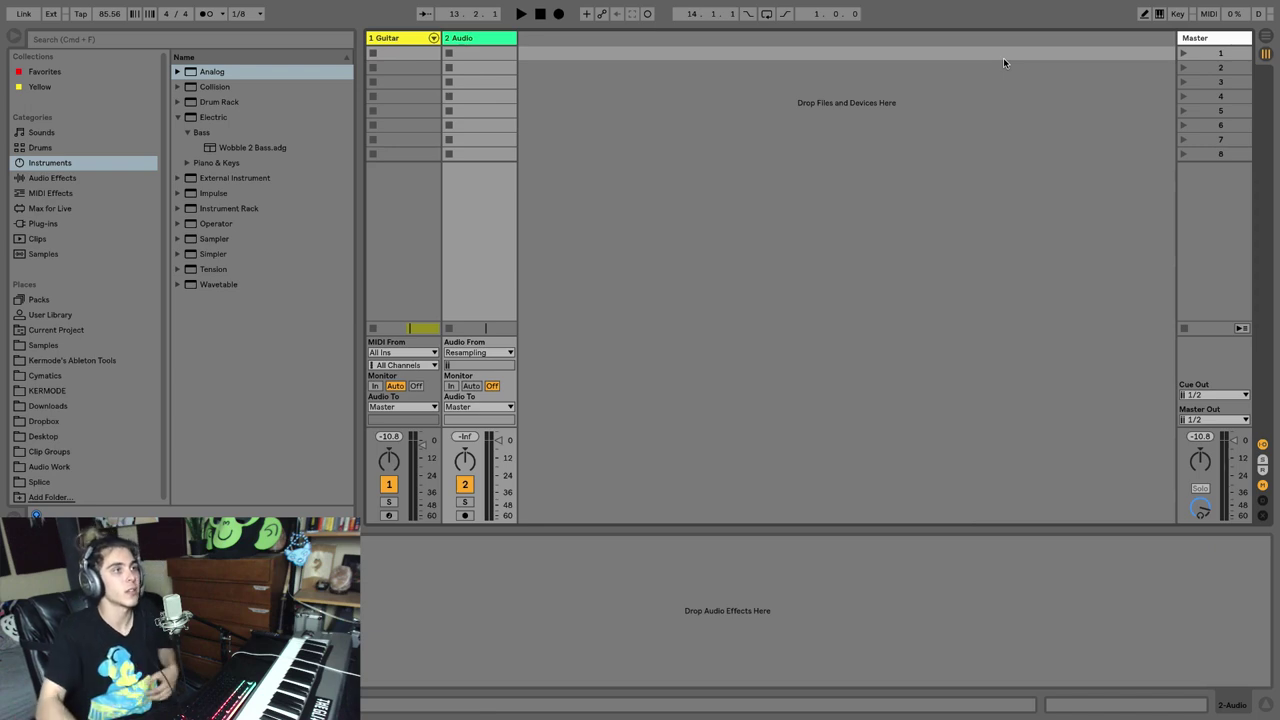
right_click(1004, 62)
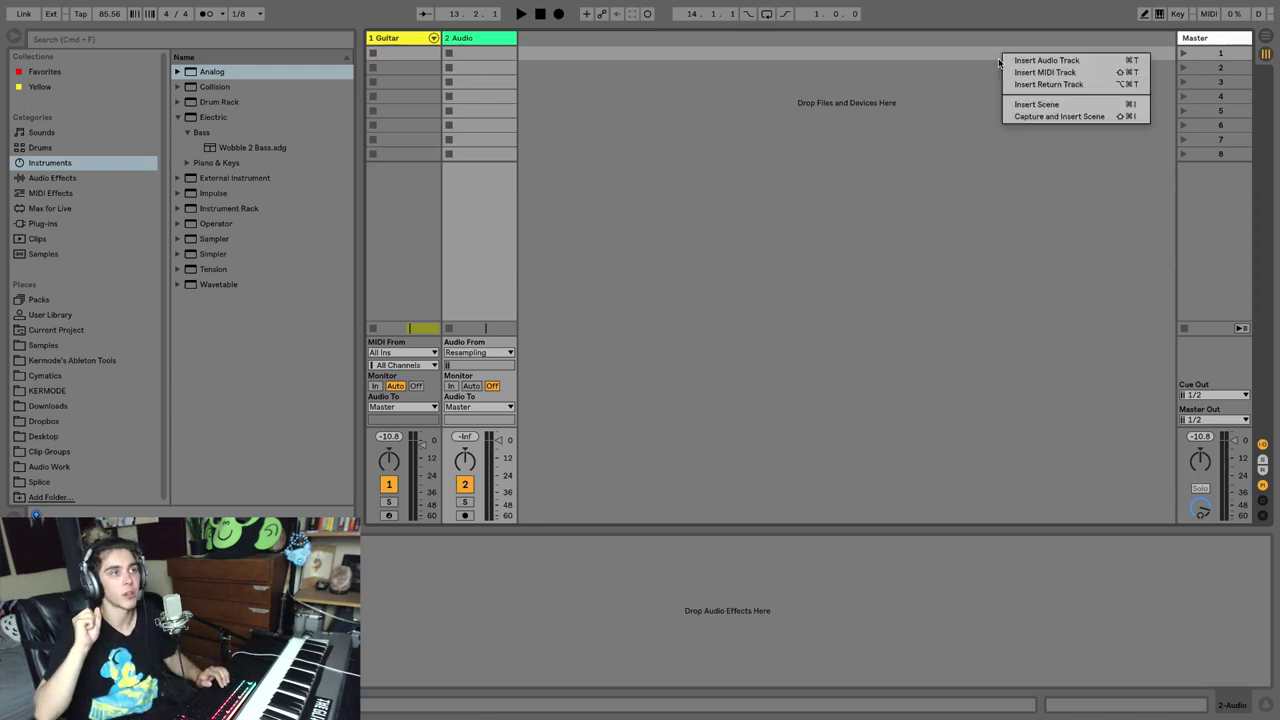
- Insert return track A, select Guitar clip slot 6, and audition playback
click(1050, 85)
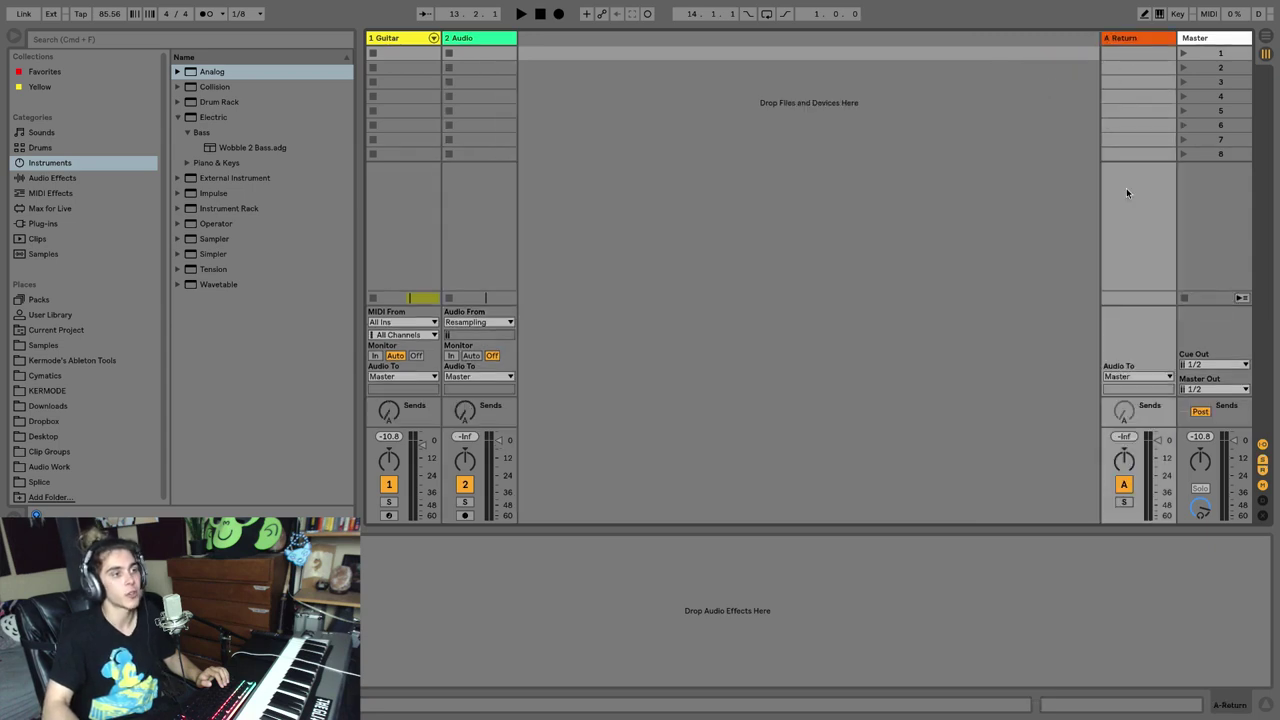
click(422, 126)
key(space)
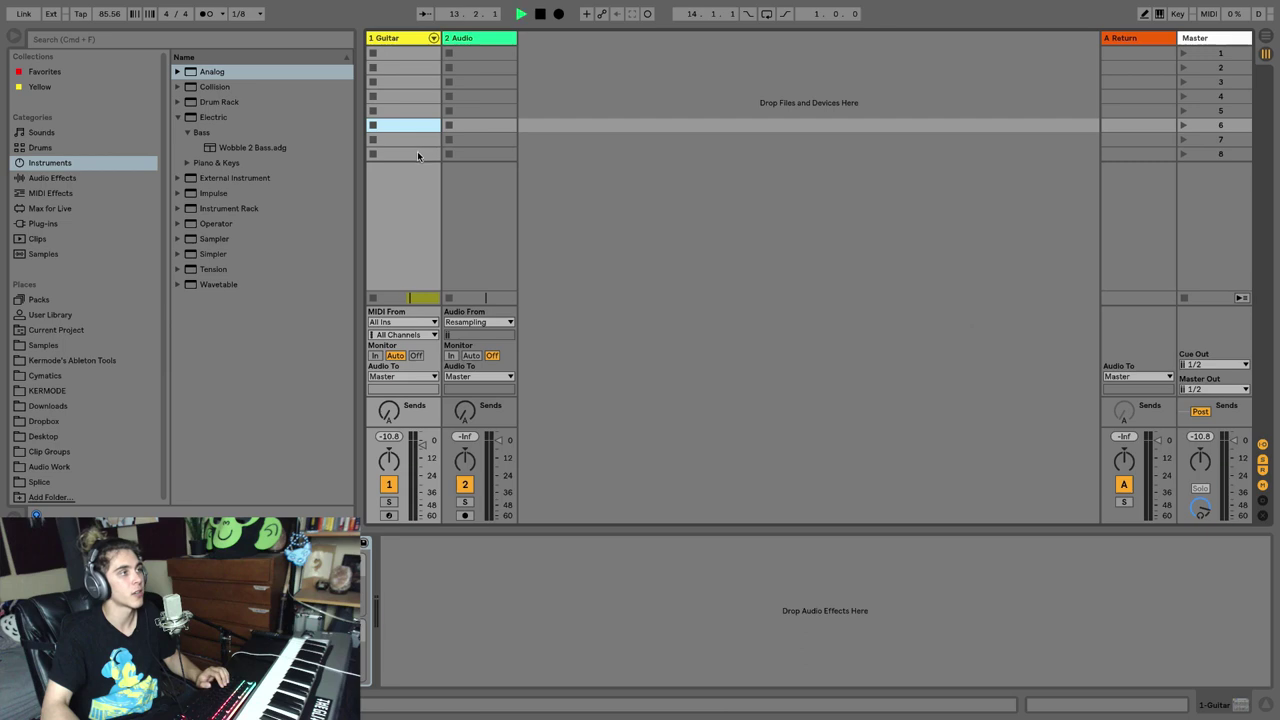
key(space)
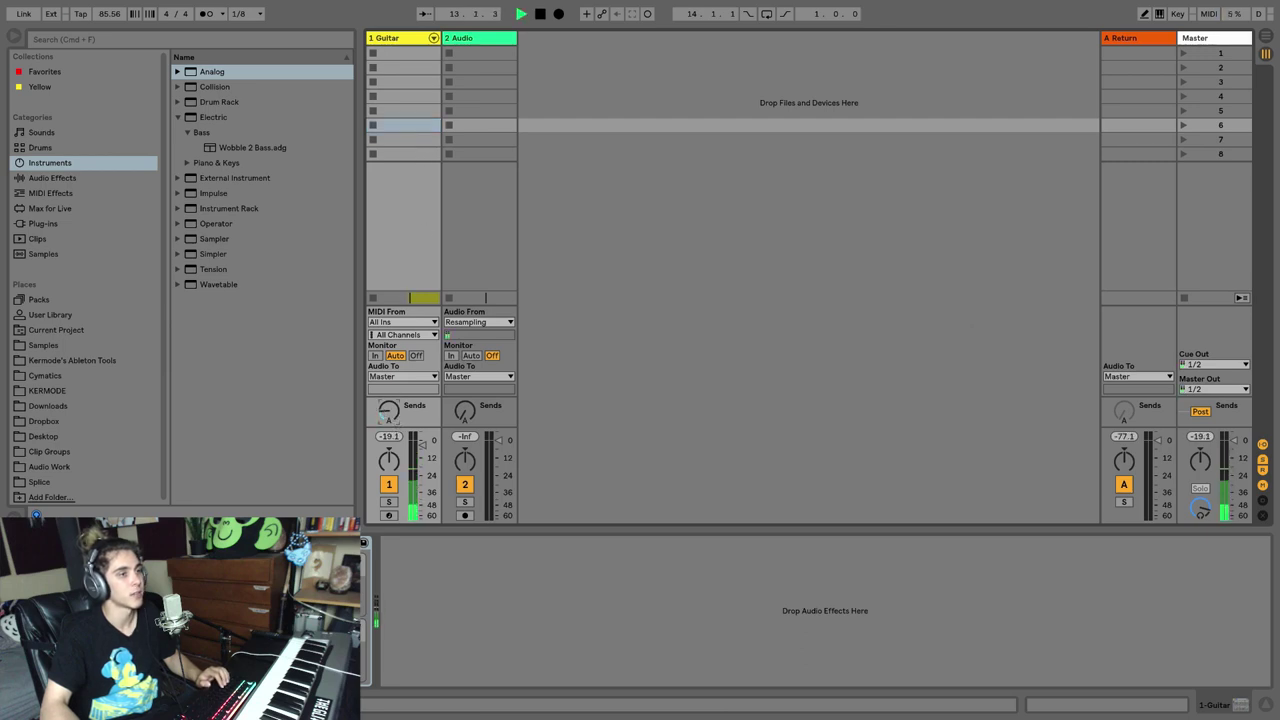
key(space)
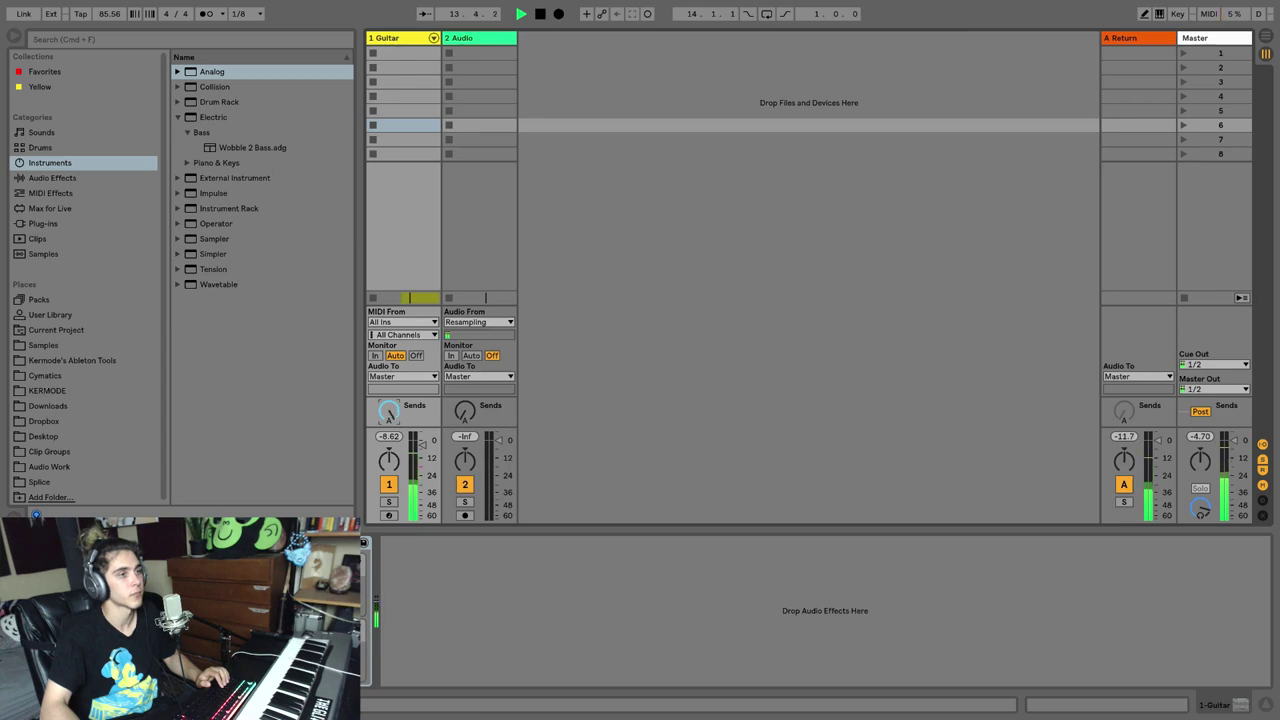
key(space)
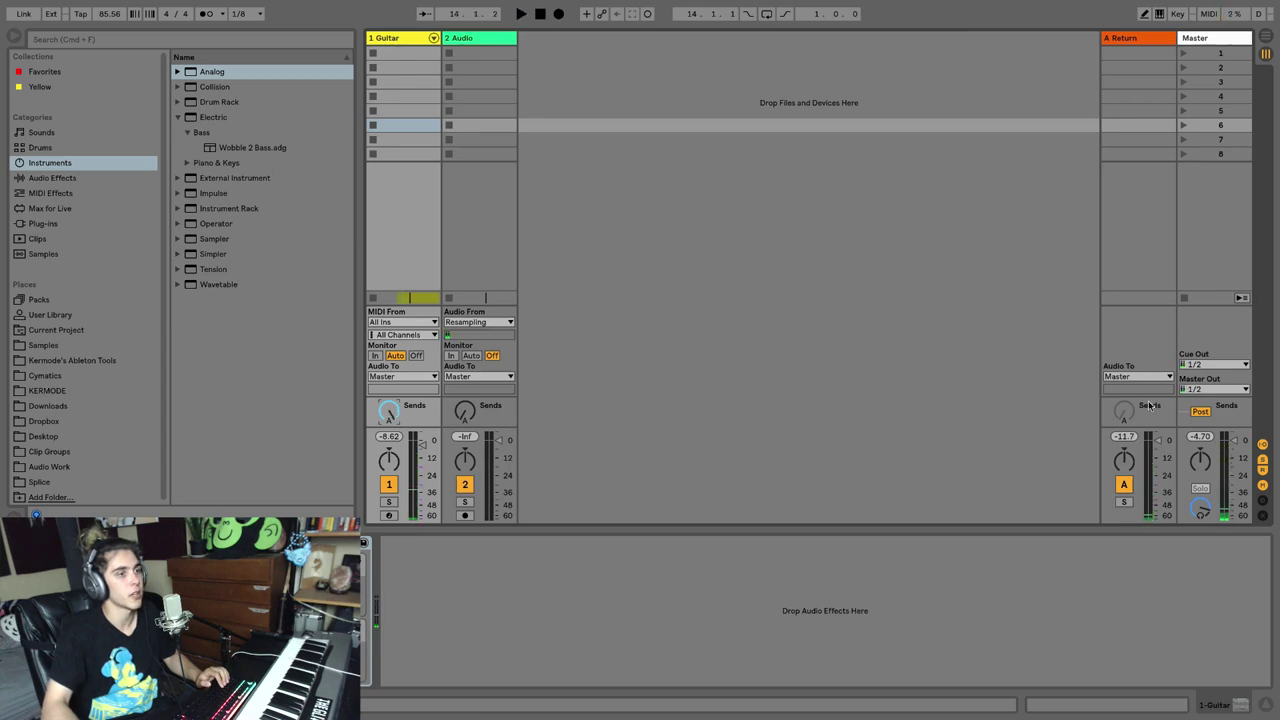
key(space)
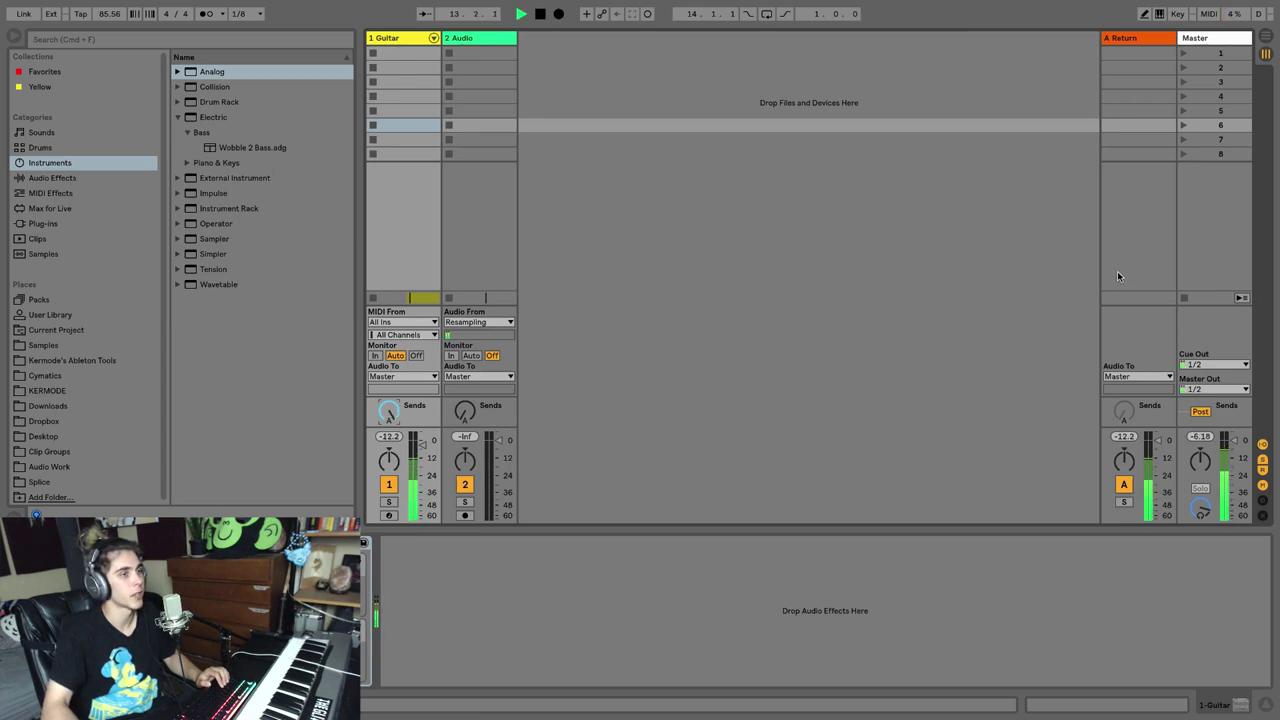
- Load Reverb onto the A return at 100% Dry/Wet and adjust the Guitar's send into it
key(space)
click(52, 177)
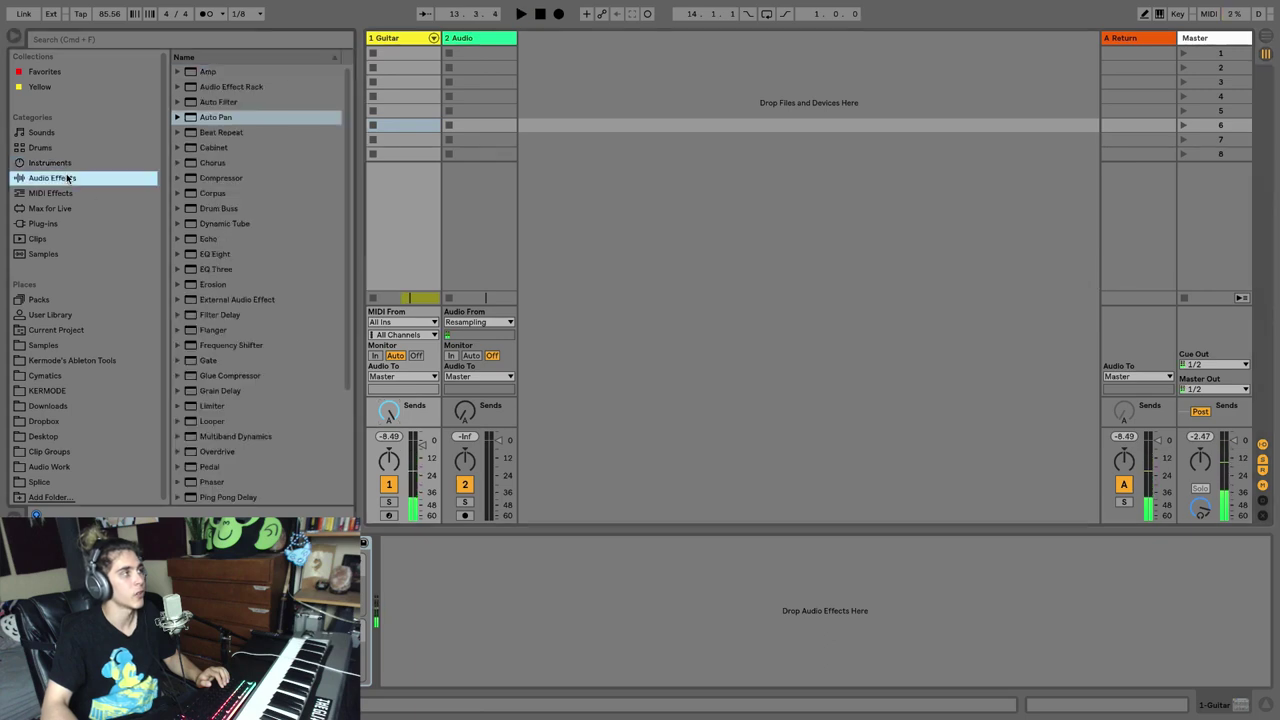
scroll(212, 457, down, 5)
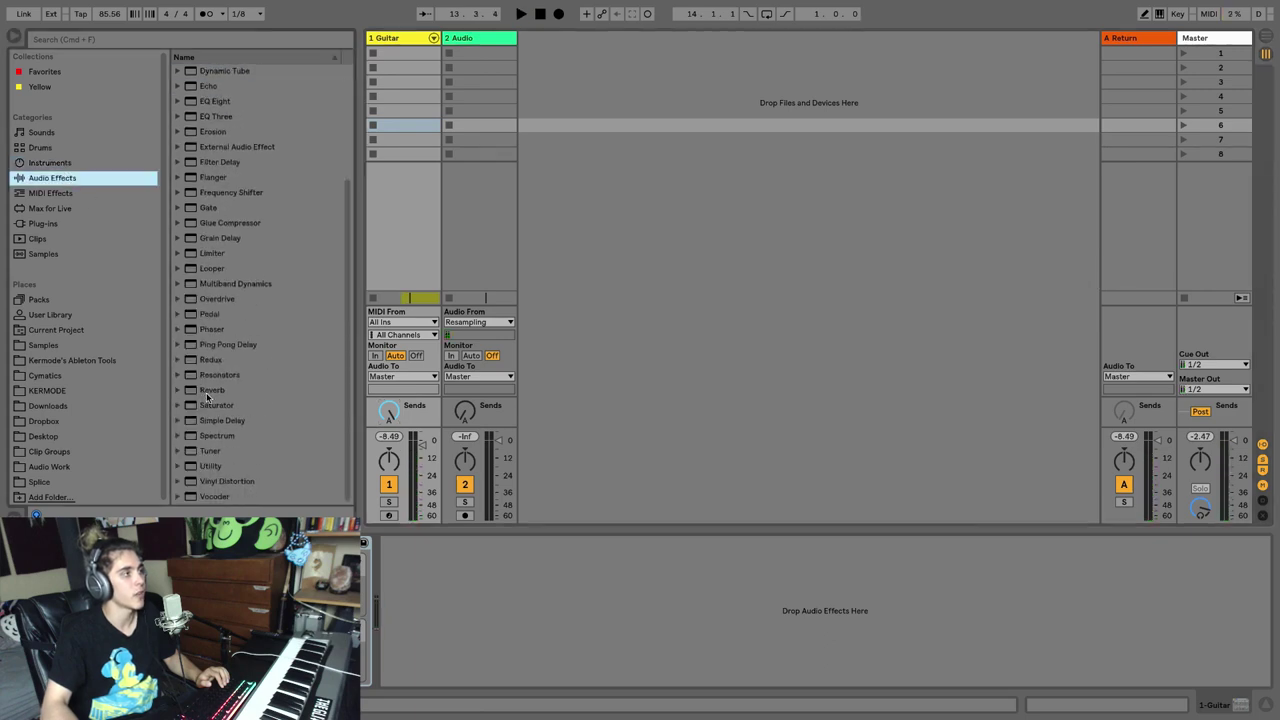
drag(211, 390, 1116, 104)
drag(551, 665, 551, 615)
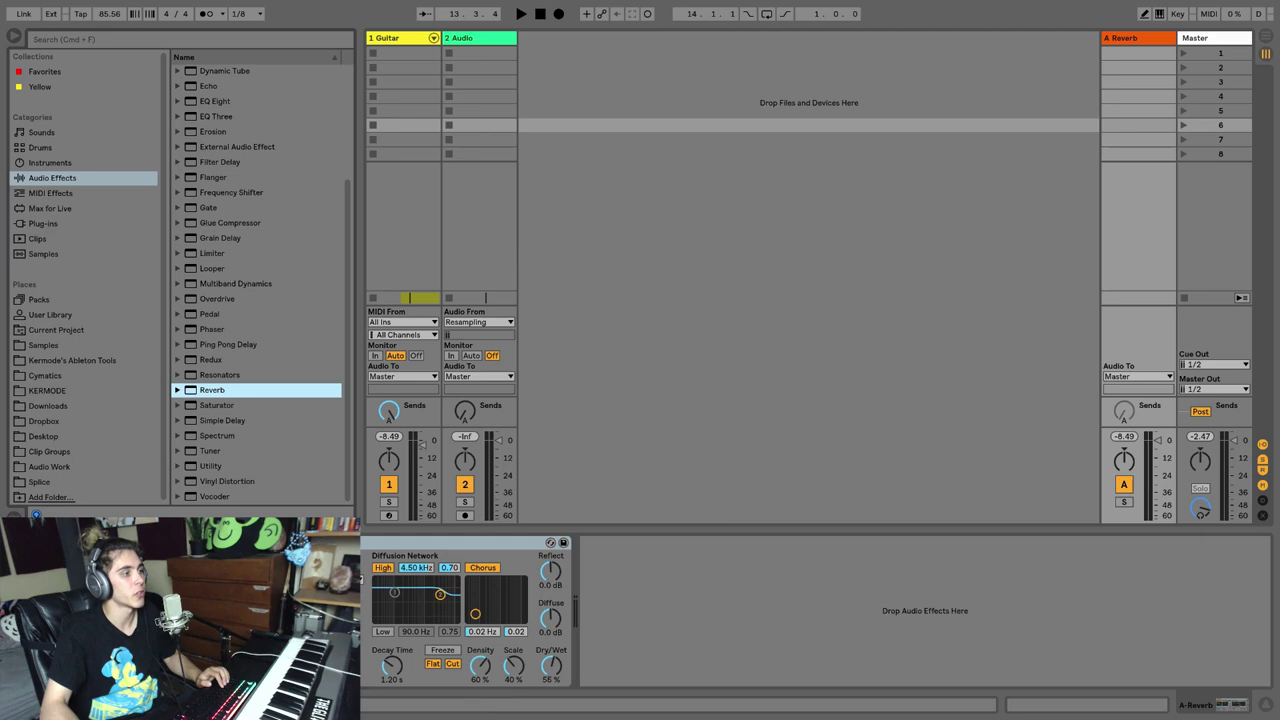
key(space)
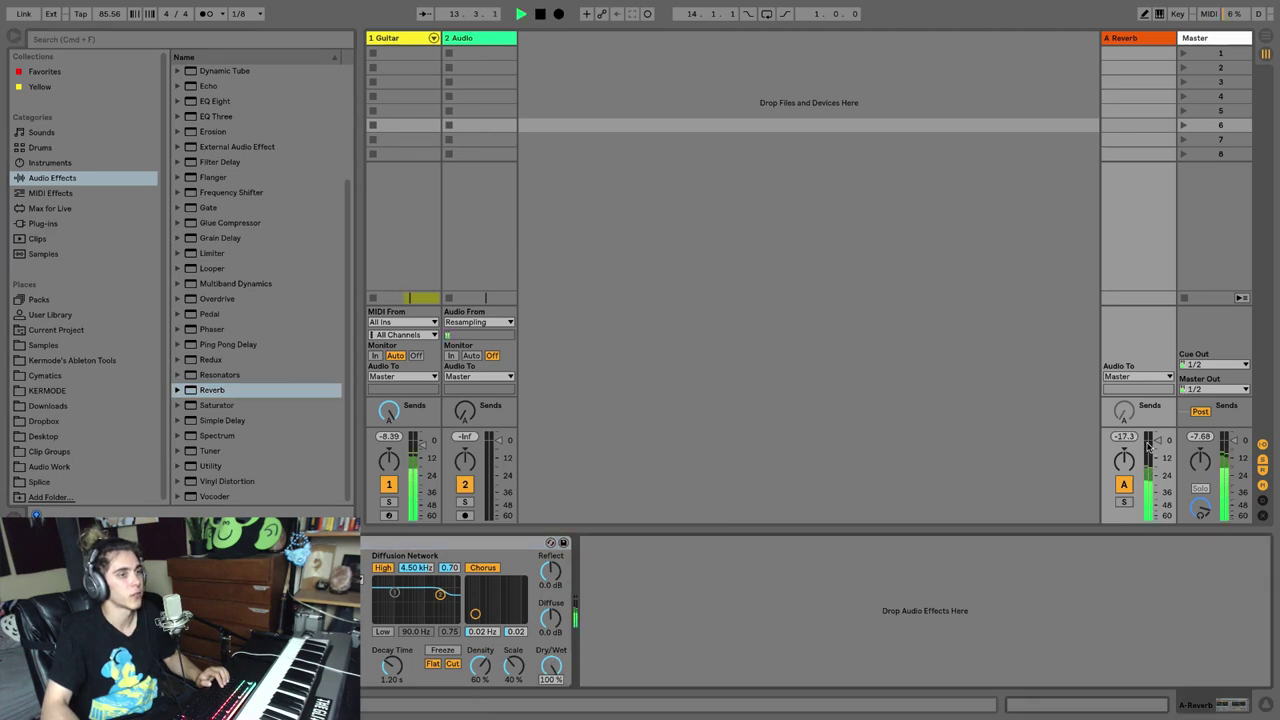
key(space)
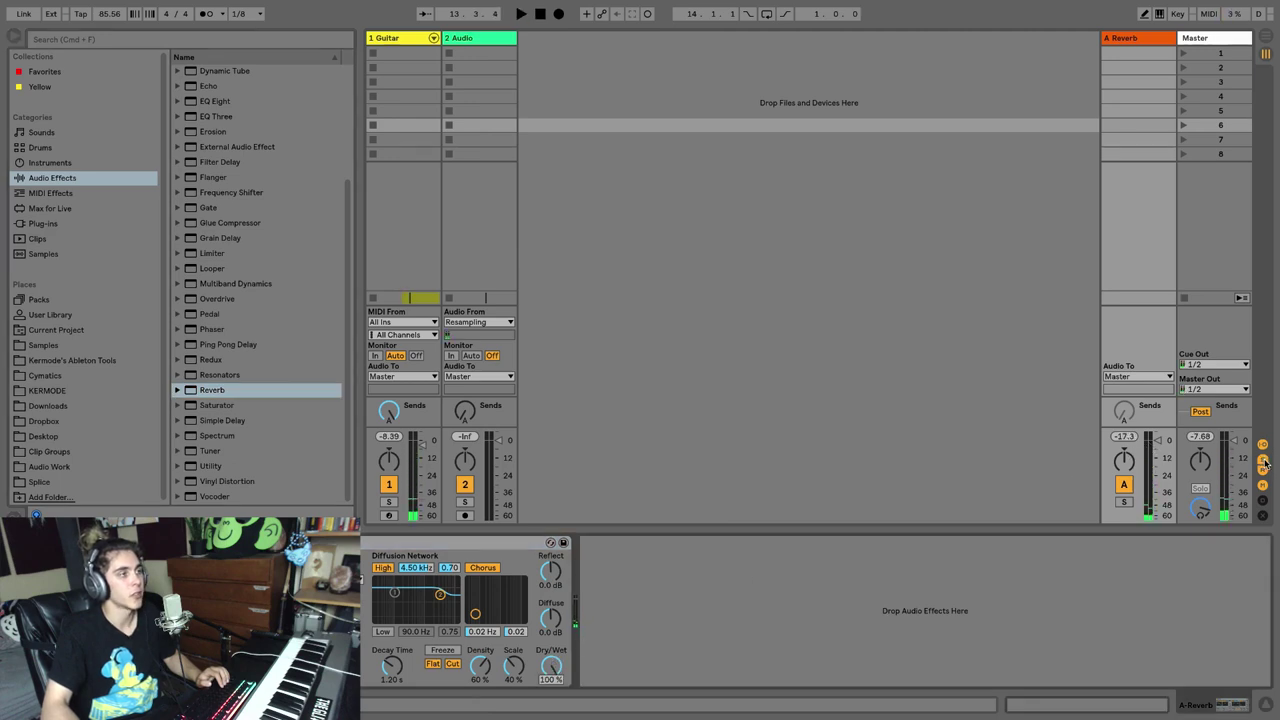
drag(388, 410, 388, 408)
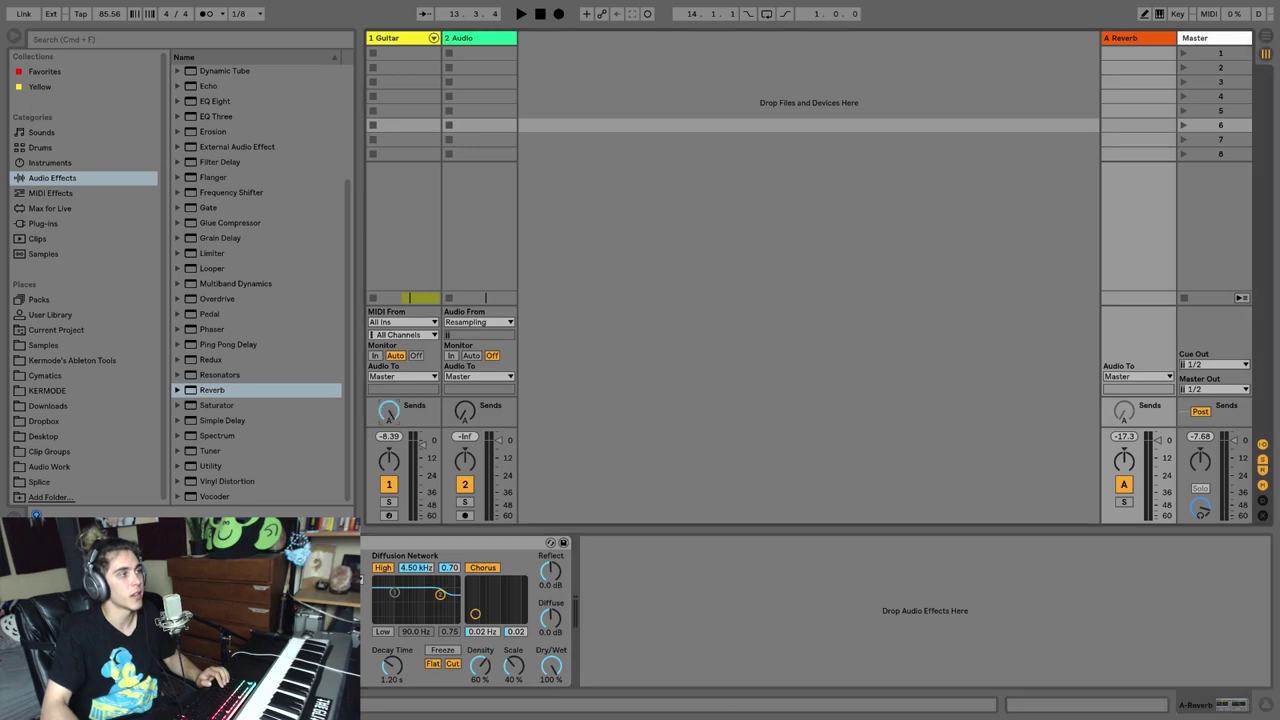
- Toggle the return tracks' visibility and select the A Reverb return track
click(1262, 472)
click(1262, 472)
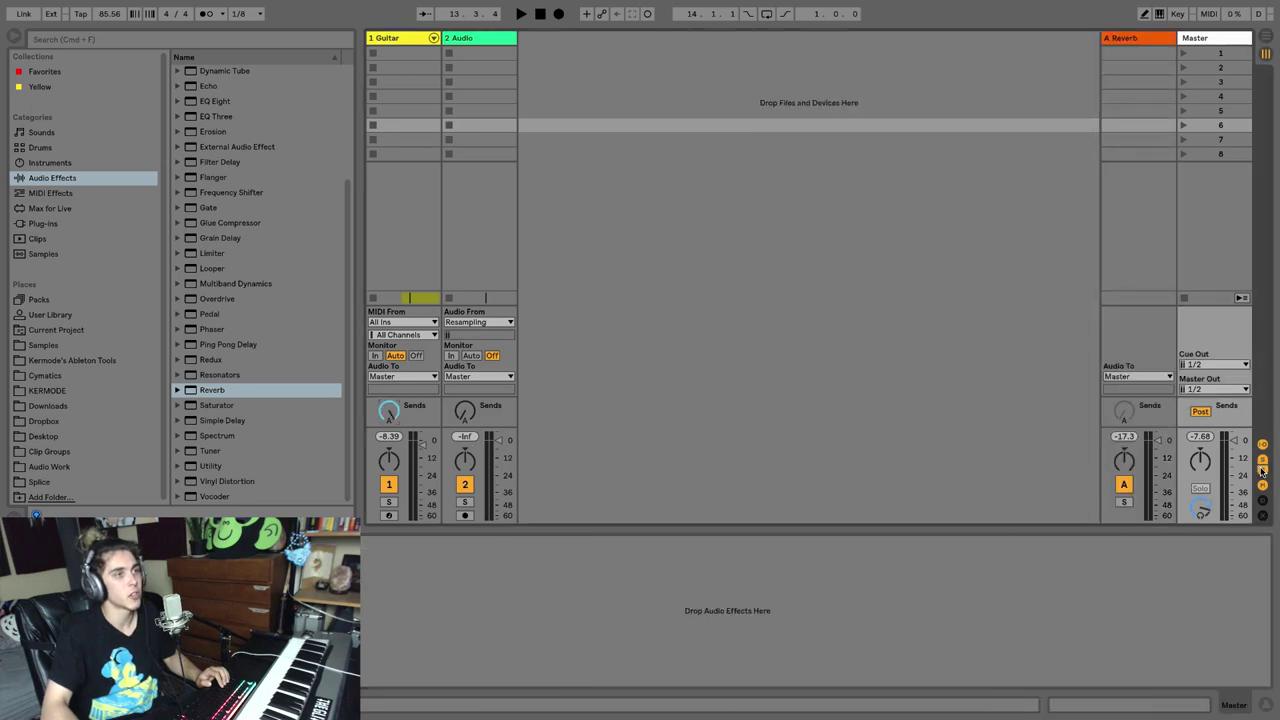
double_click(1262, 472)
click(1262, 472)
click(1262, 472)
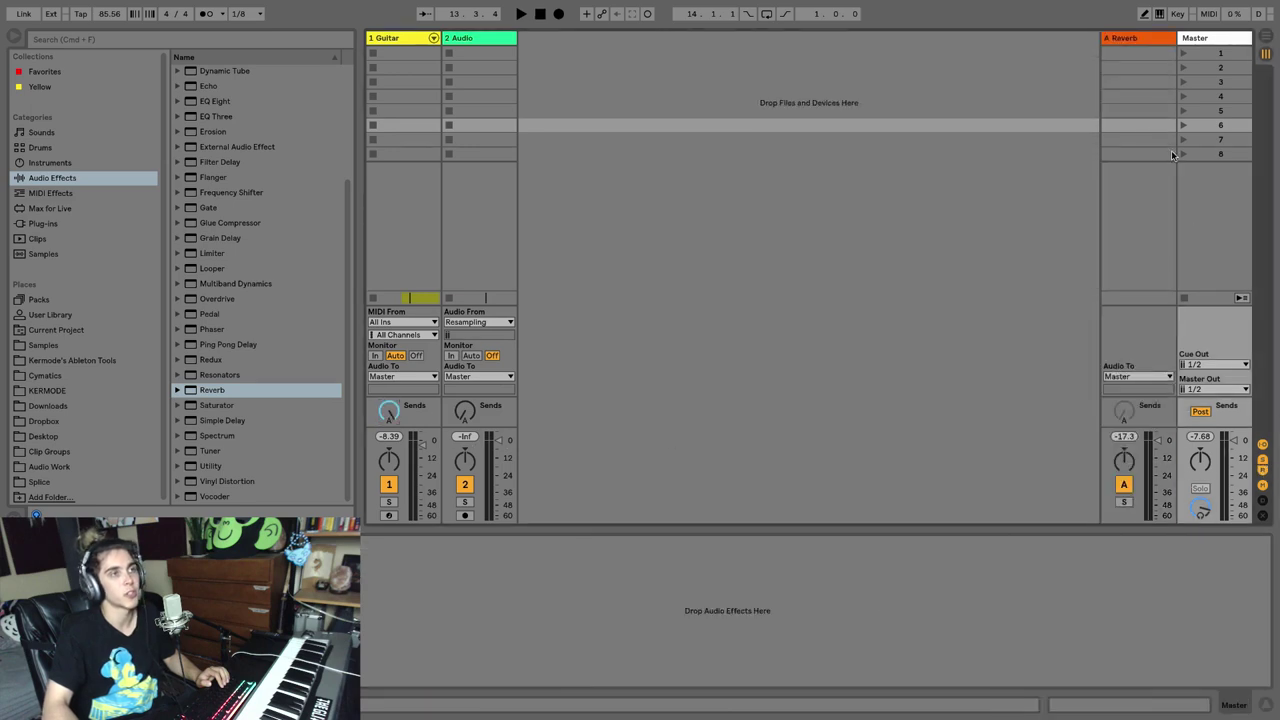
click(1112, 52)
- Delete the reverb return track and create MIDI clips in Guitar slots 1, 2 and 3
key(Delete)
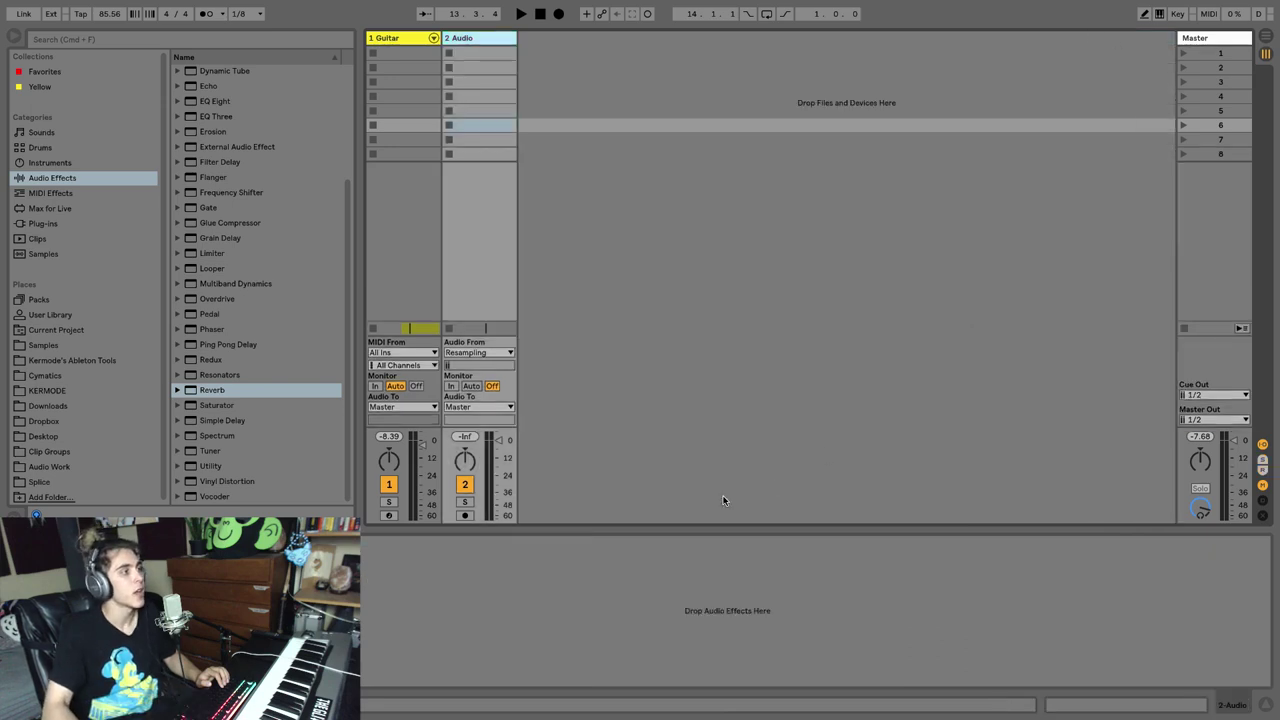
double_click(391, 57)
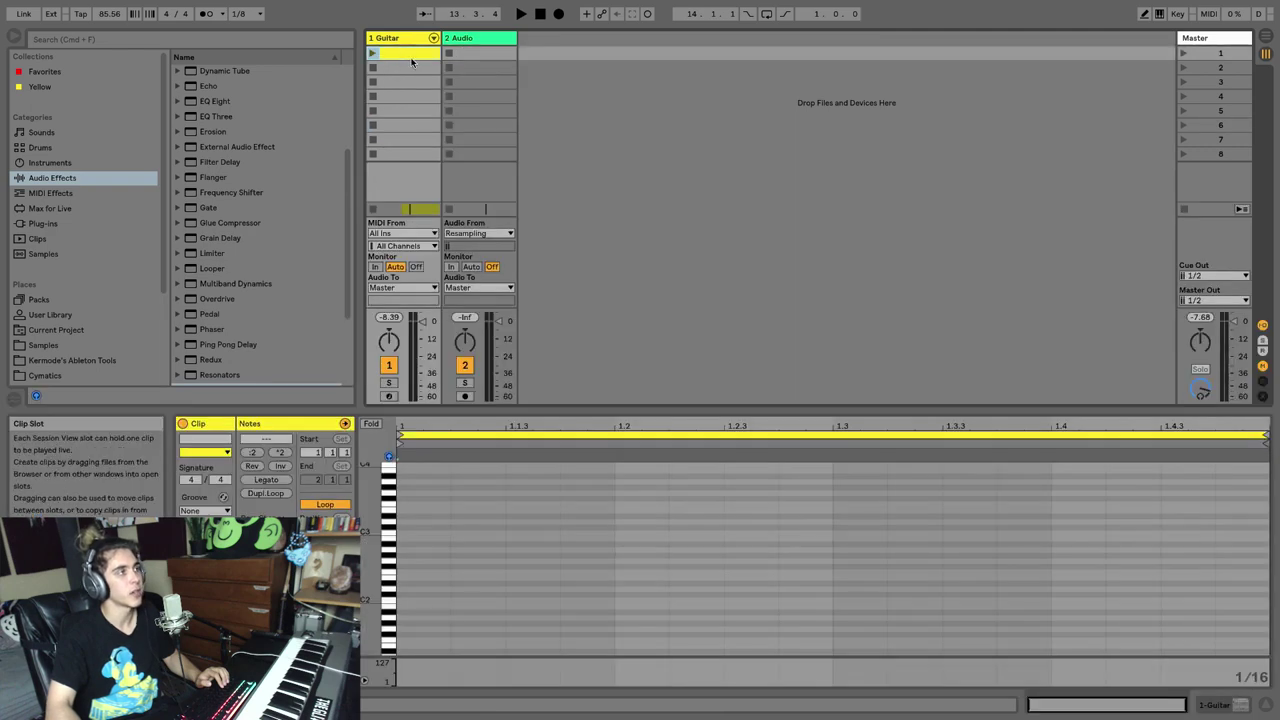
double_click(410, 67)
double_click(406, 81)
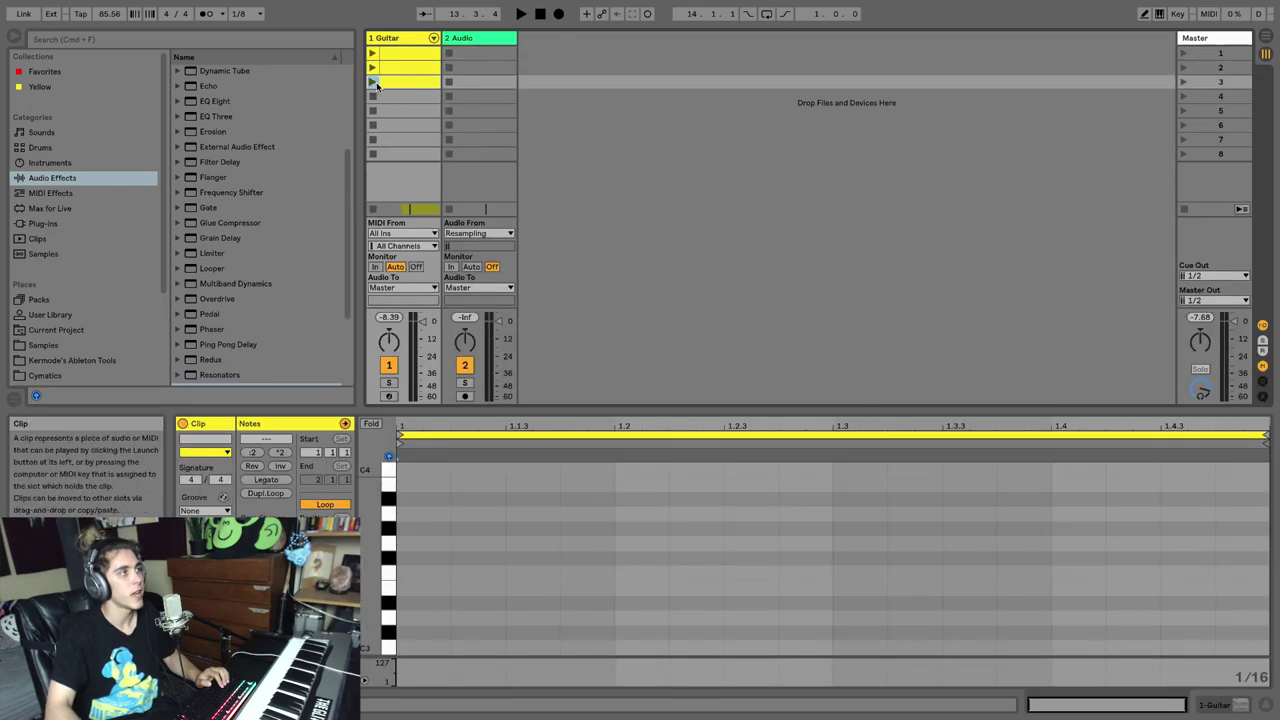
- Launch and stop the third Guitar clip, then rename the track, typing 'GUITR'
click(372, 83)
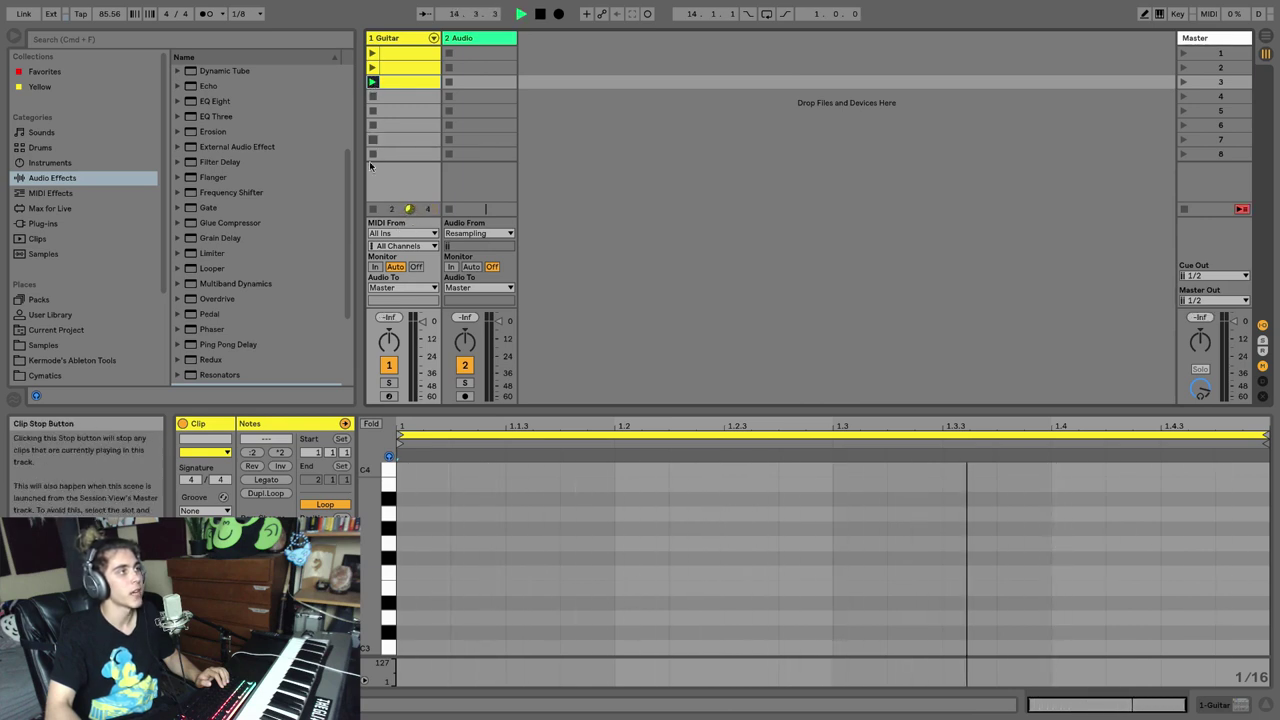
click(371, 210)
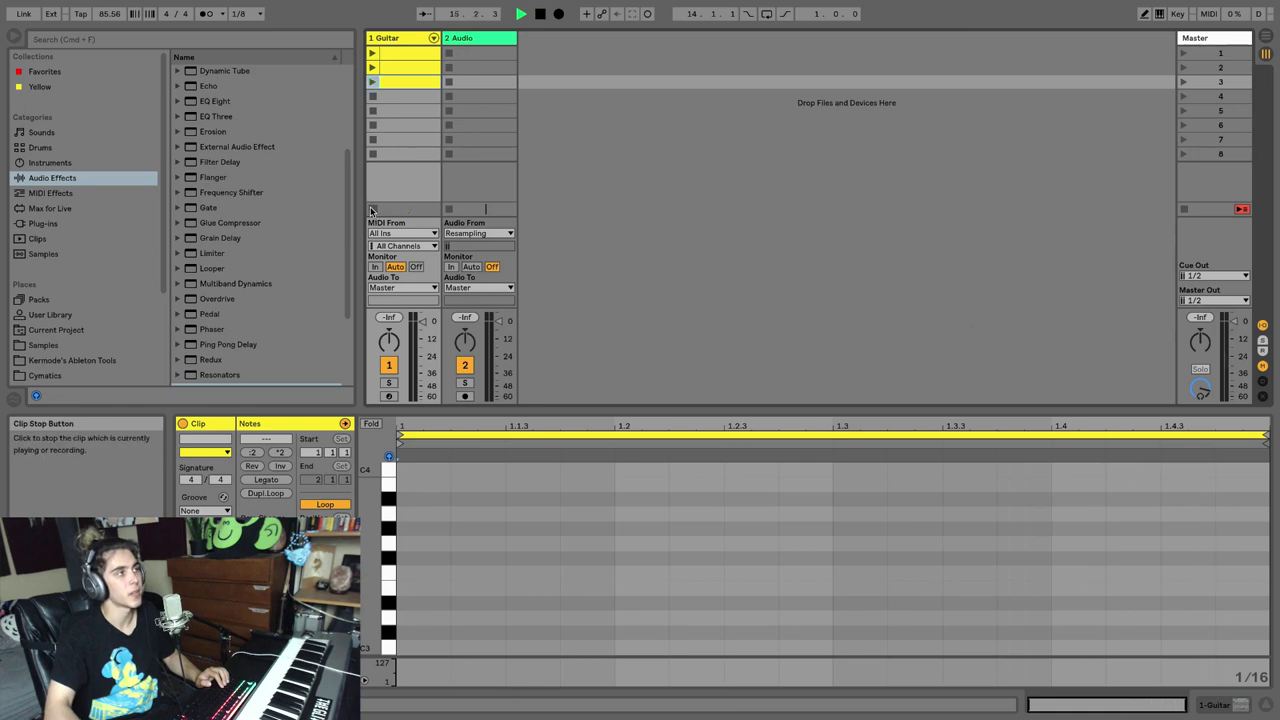
key(space)
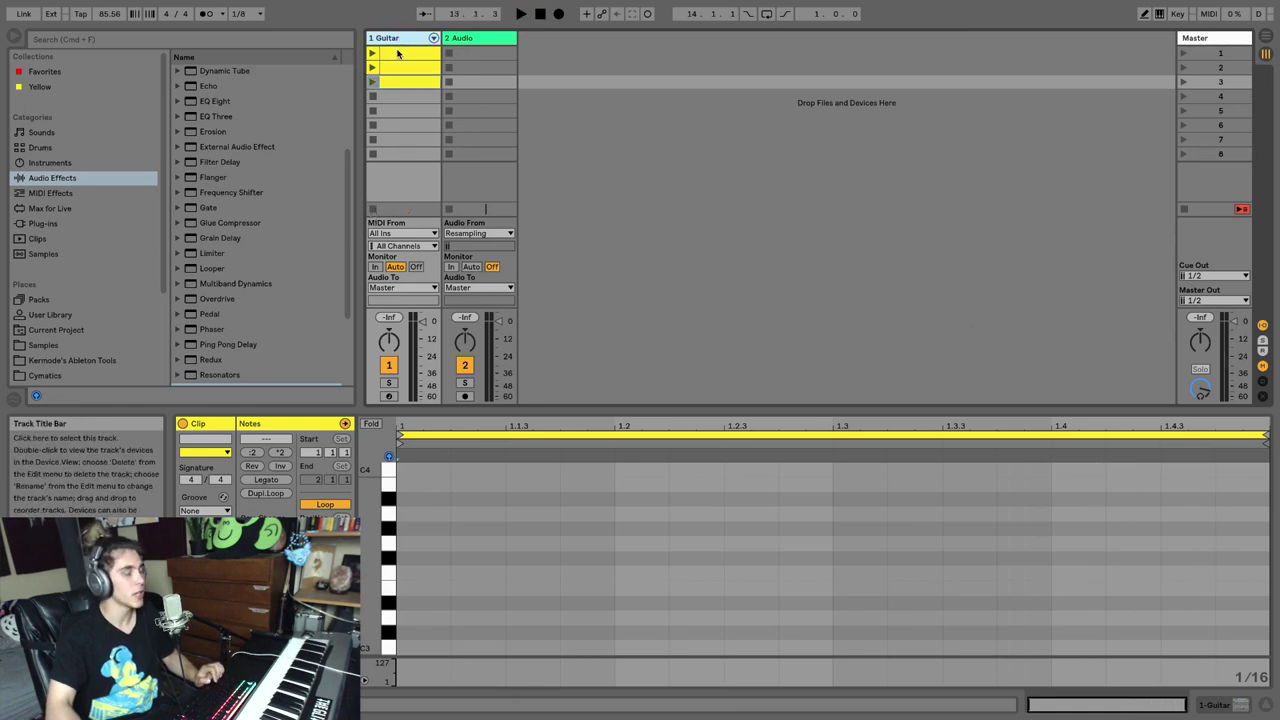
key(super+r)
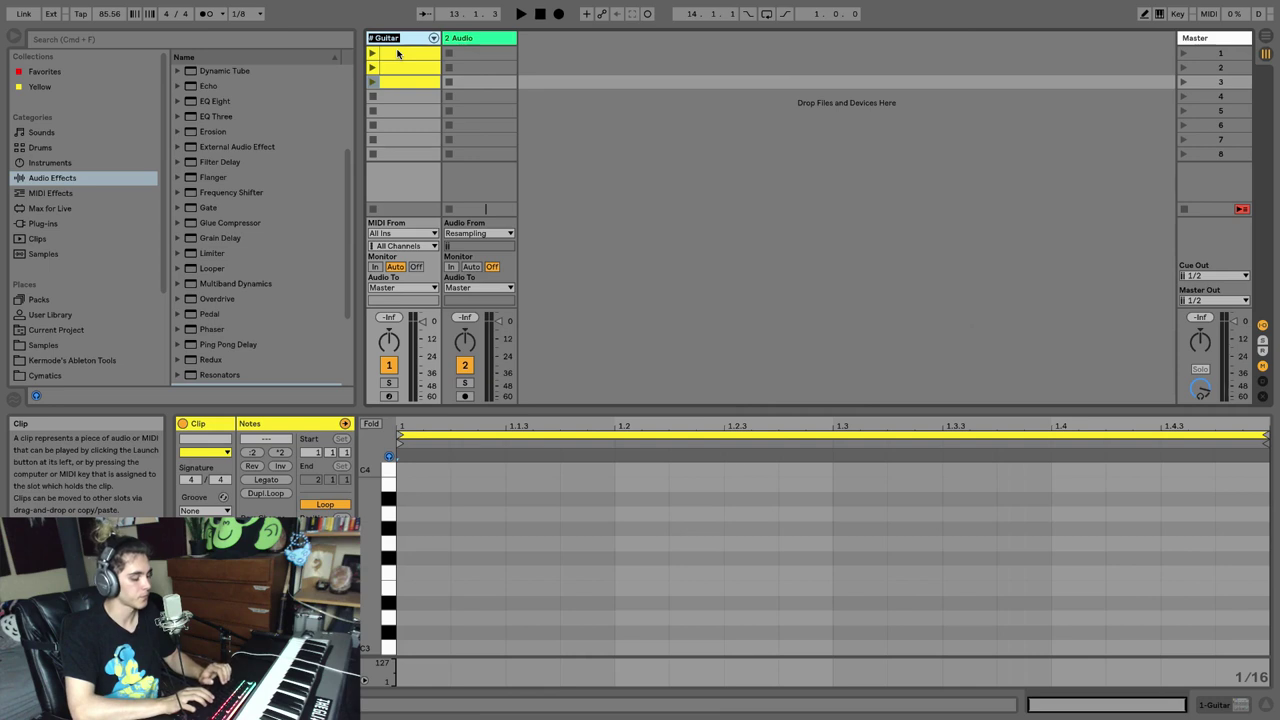
text(GUITR)
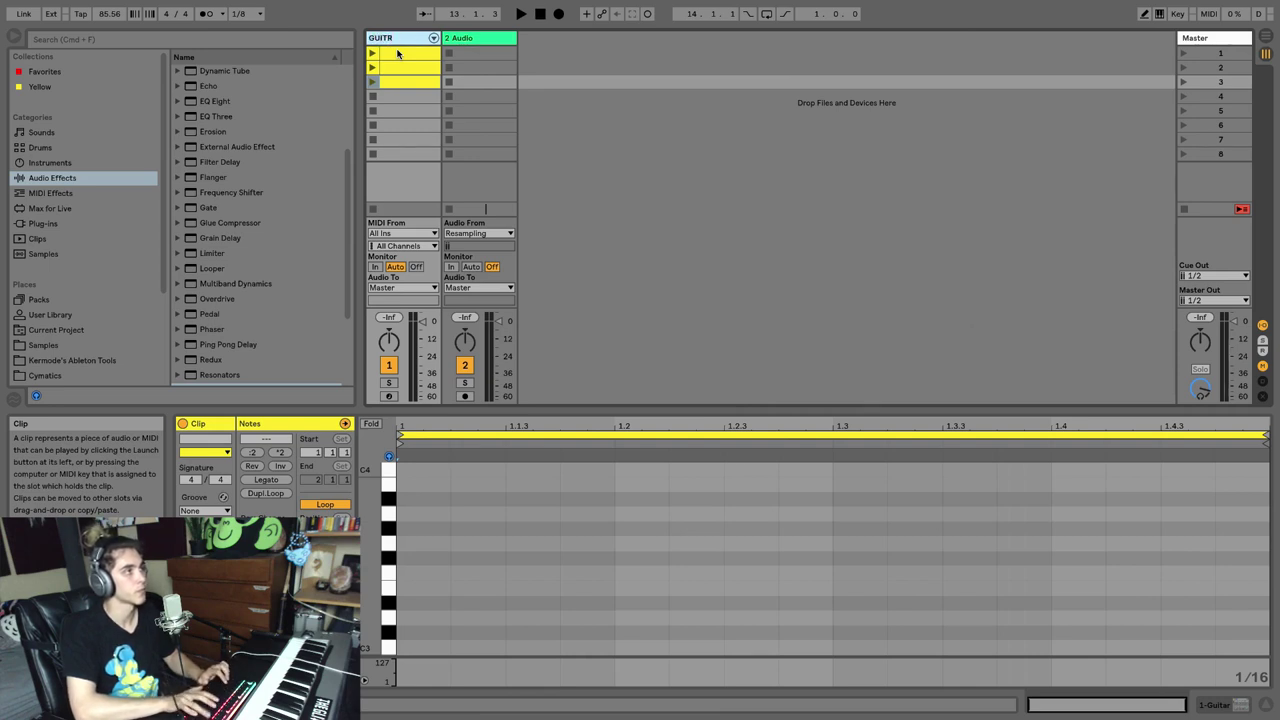
- Close the GUITAR menu, view clips 3 down to 1 in the editor, and pan Master to 19L
right_click(397, 38)
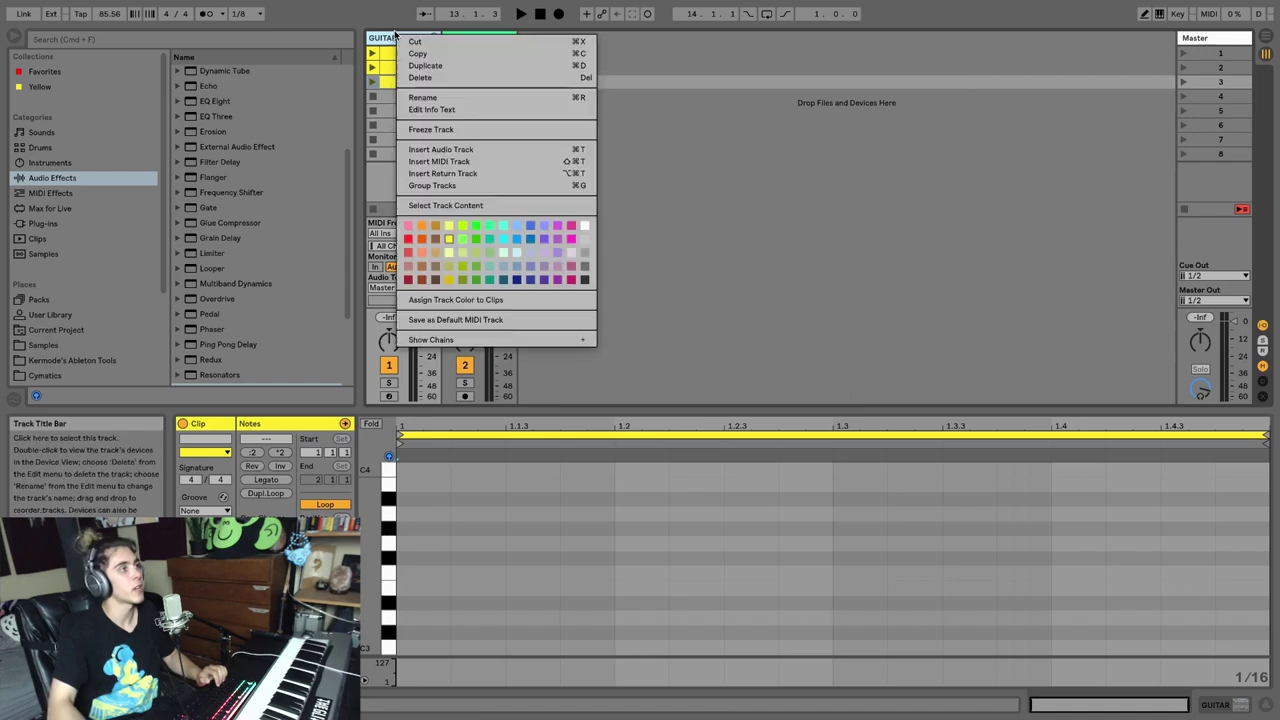
click(401, 89)
click(402, 94)
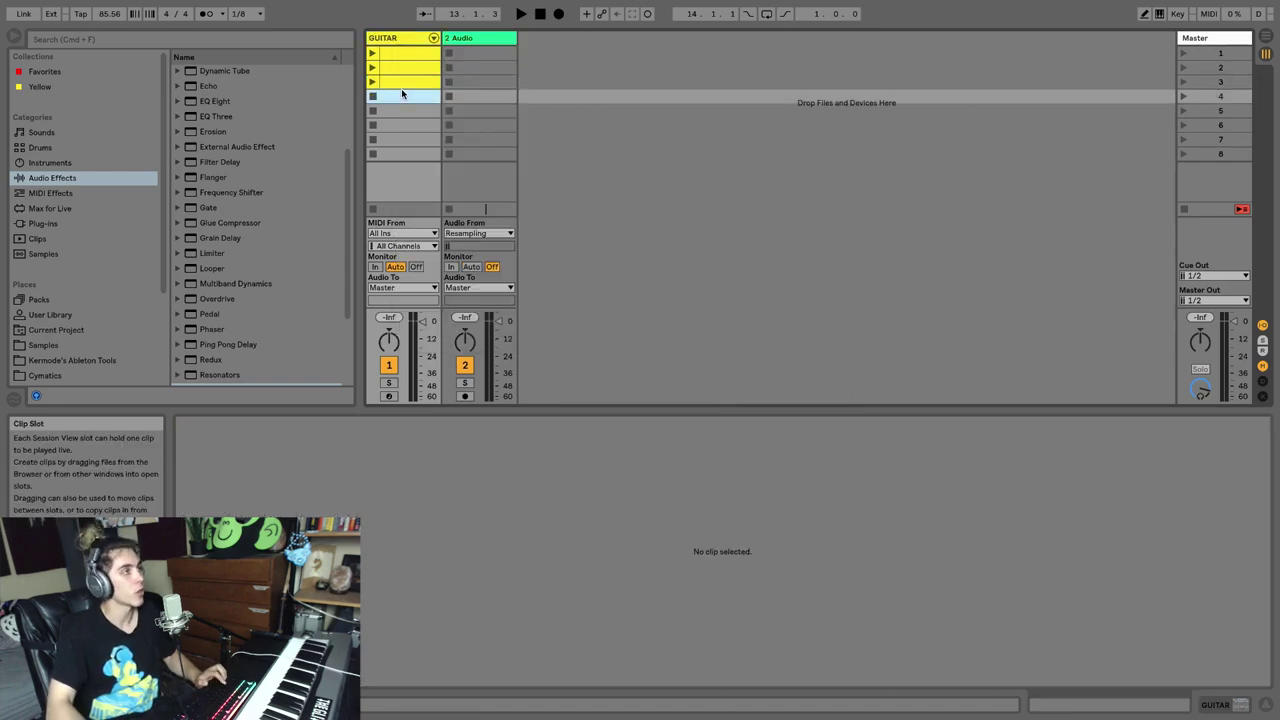
click(399, 83)
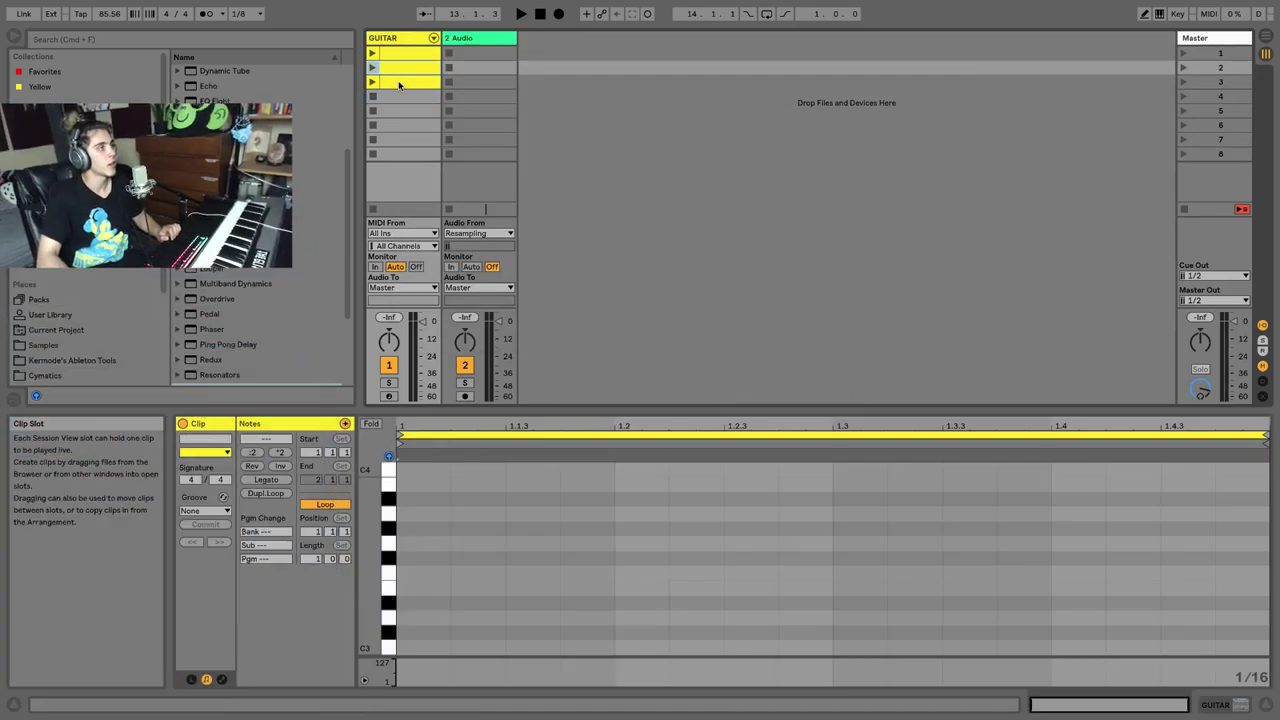
click(400, 67)
click(406, 53)
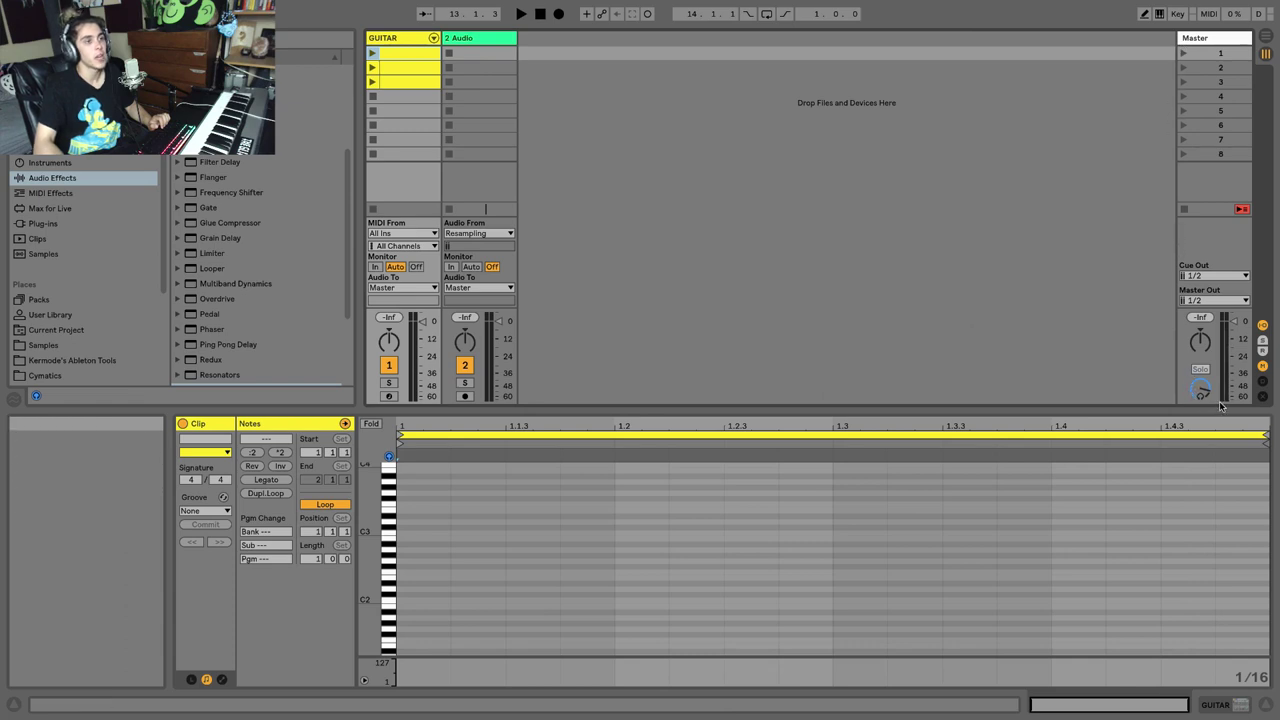
drag(1201, 338, 1203, 326)
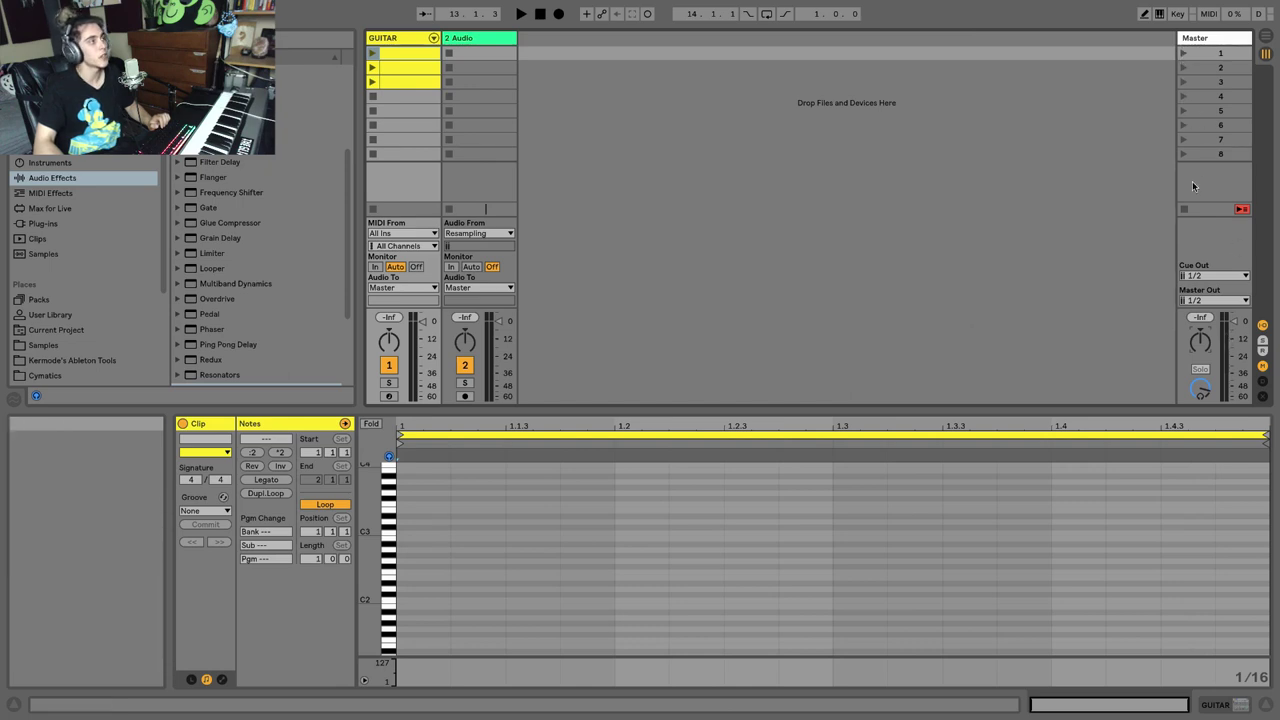
- Place Closed Hat 7 in track 2's first slot and Closed Hat 12 on a new third track
click(1199, 53)
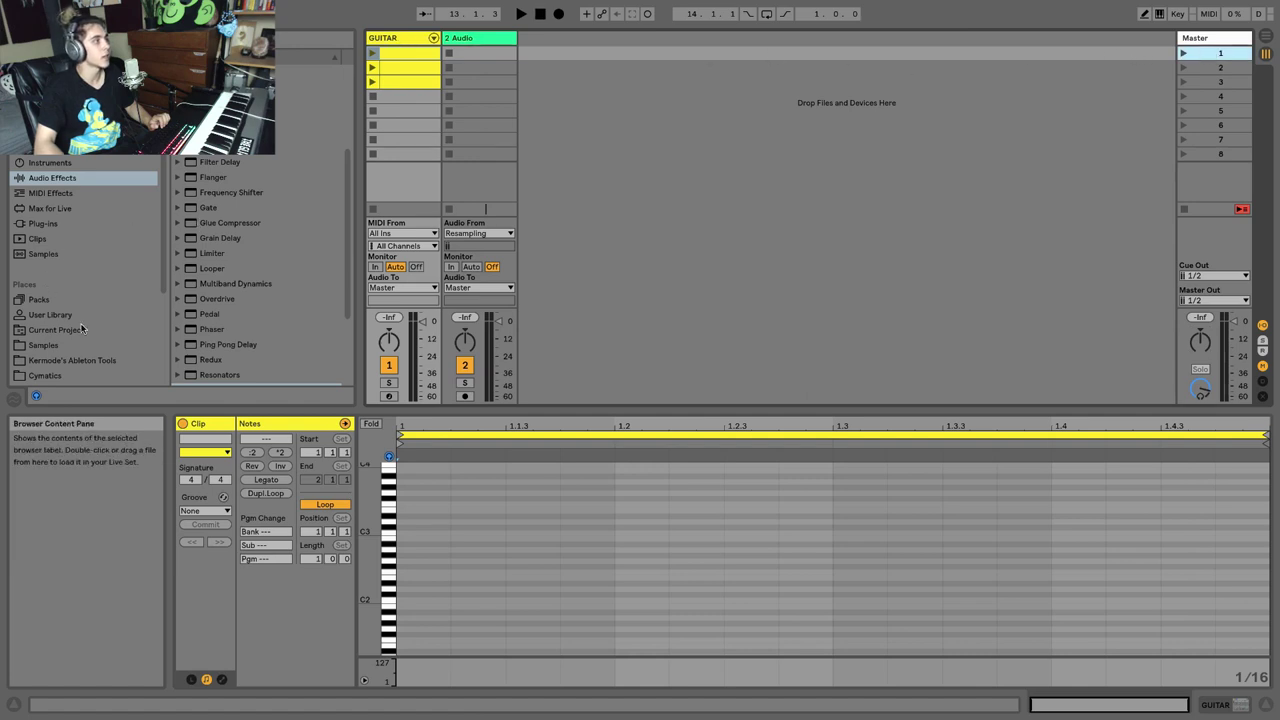
click(90, 362)
drag(250, 284, 469, 58)
drag(252, 360, 560, 55)
- Launch scenes 1 and 2, then stop the playing GUITAR clip
click(1183, 53)
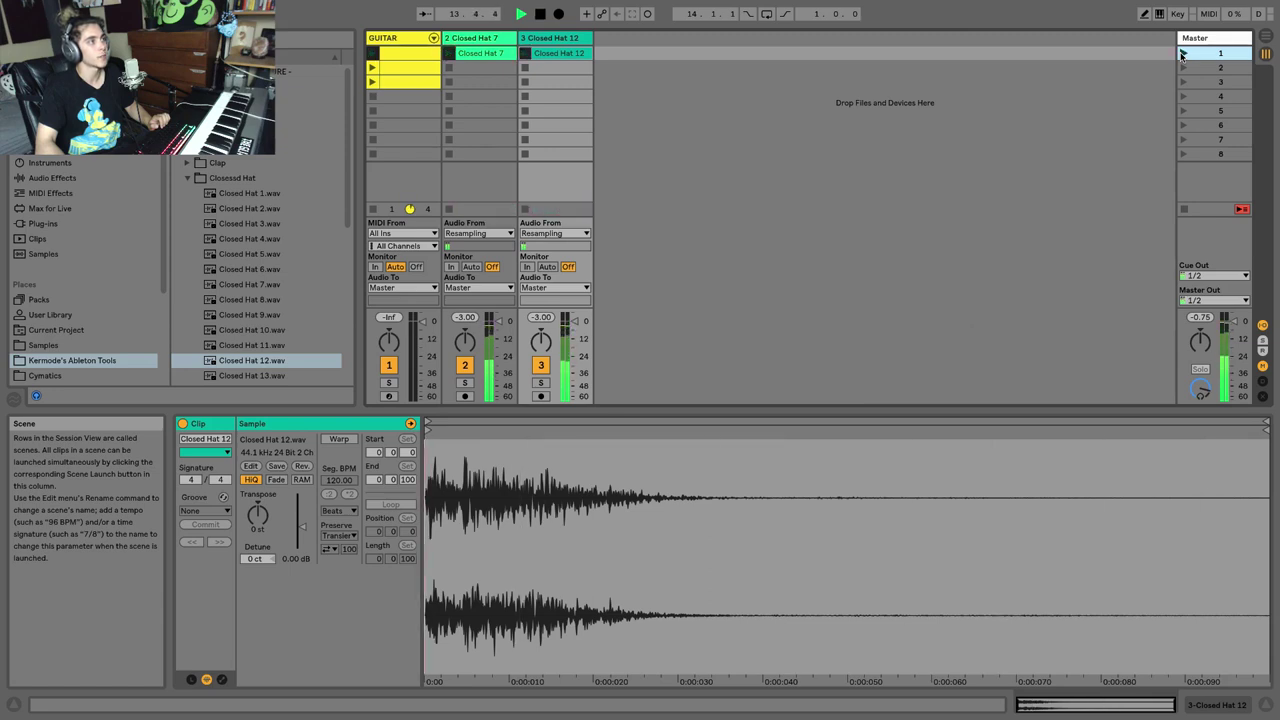
click(1183, 67)
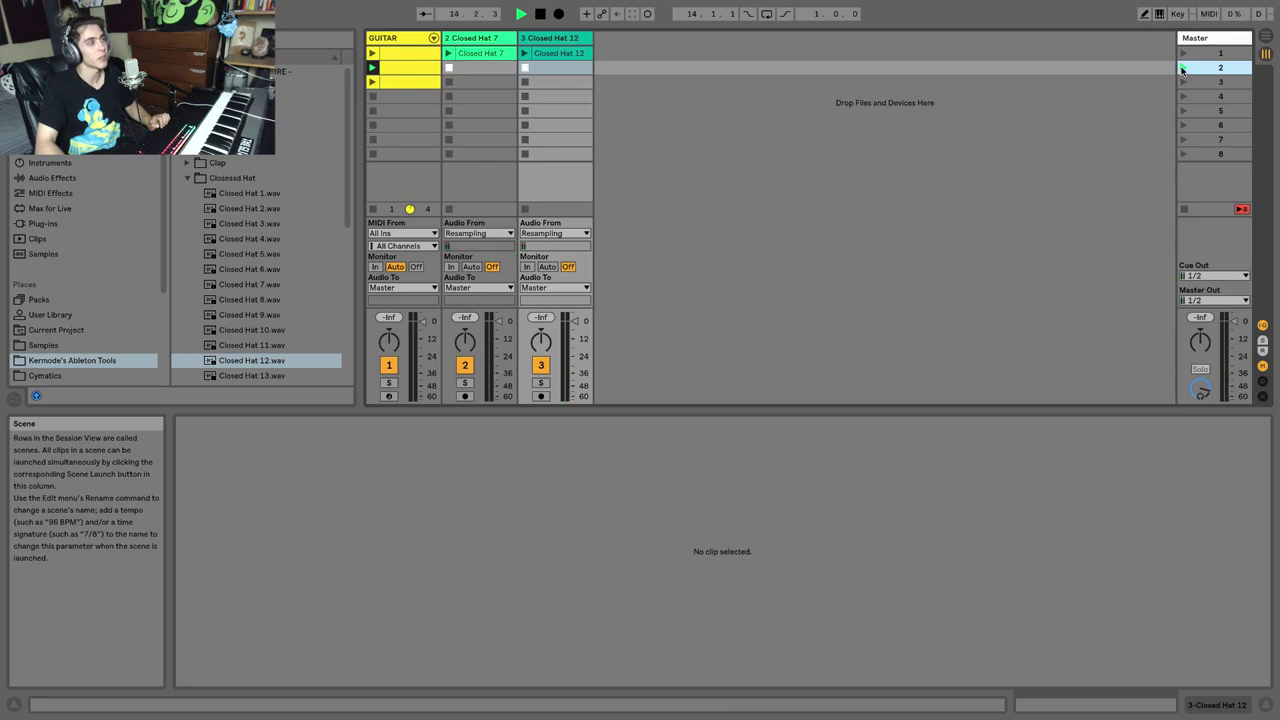
click(374, 155)
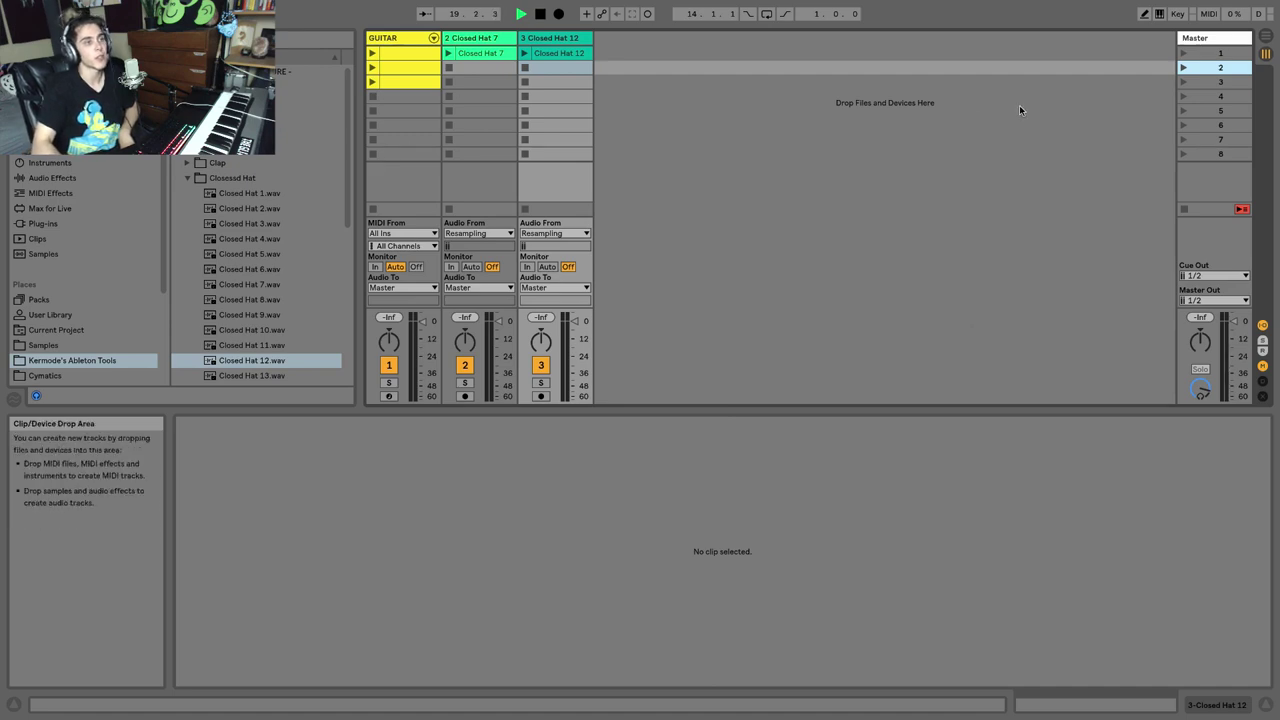
- Select scenes 1 through 8 in turn
click(1194, 55)
click(1201, 68)
click(1206, 83)
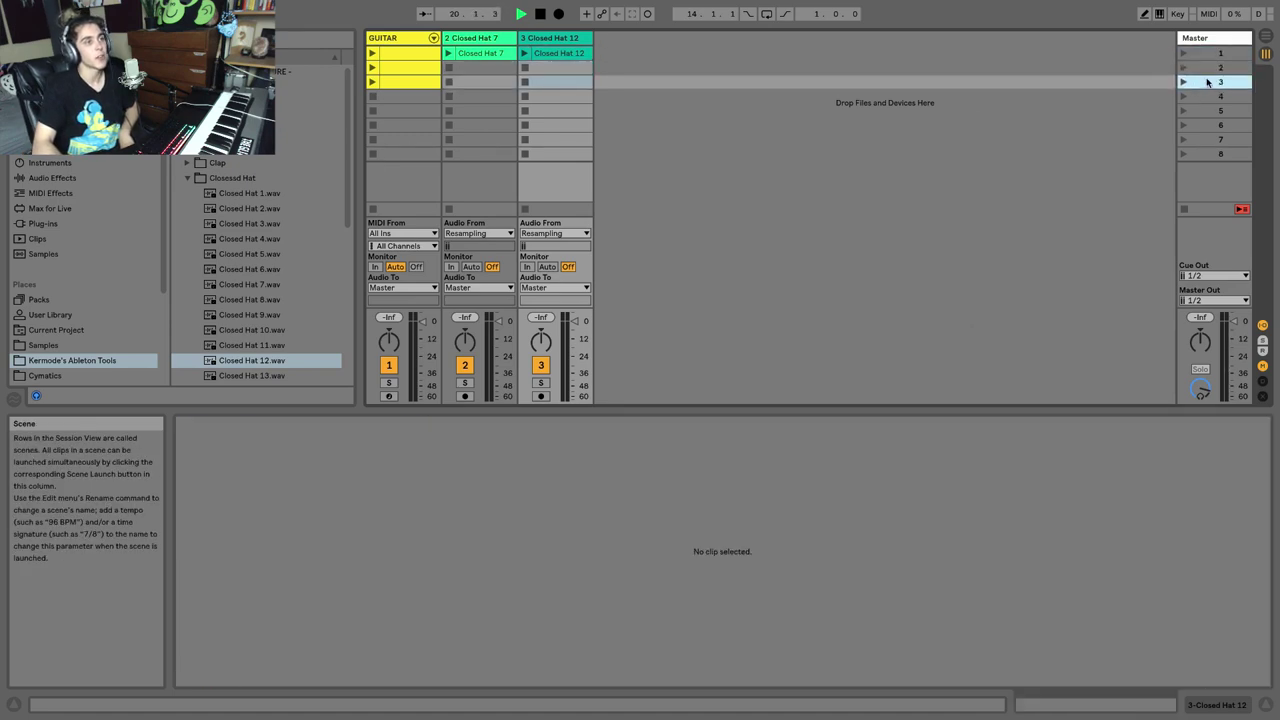
click(1212, 97)
click(1214, 111)
click(1214, 125)
click(1214, 139)
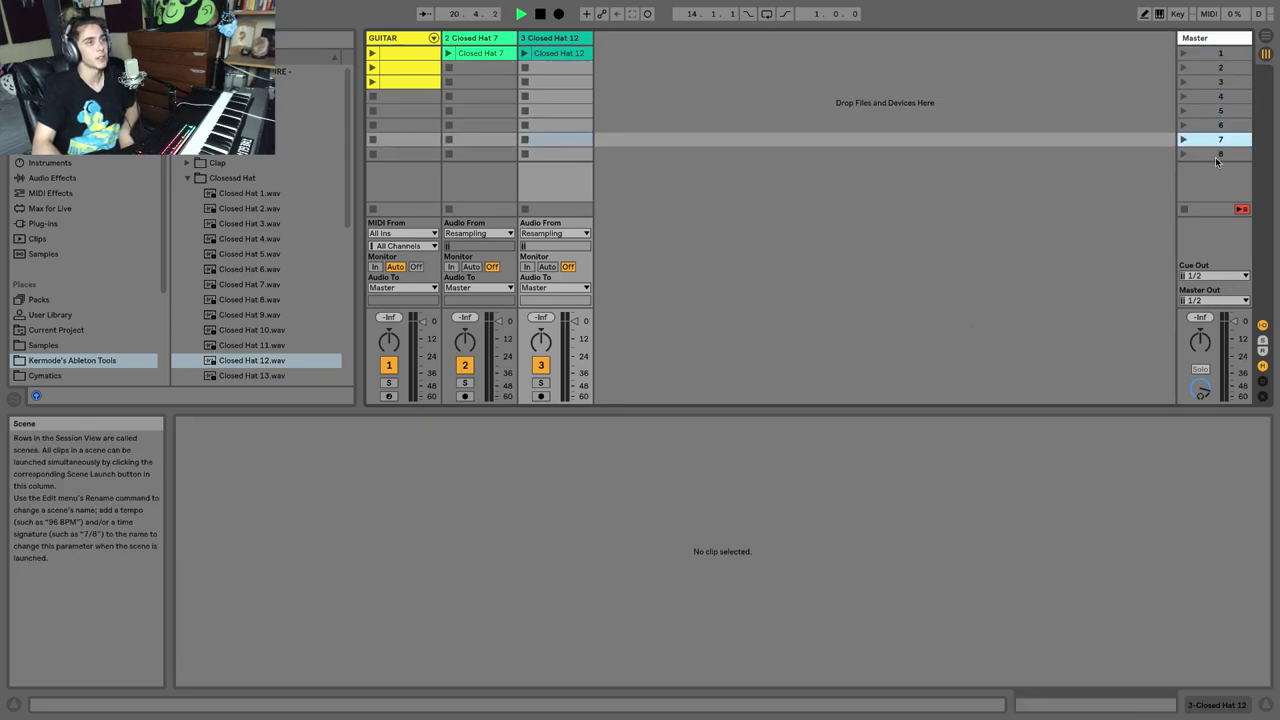
click(1214, 154)
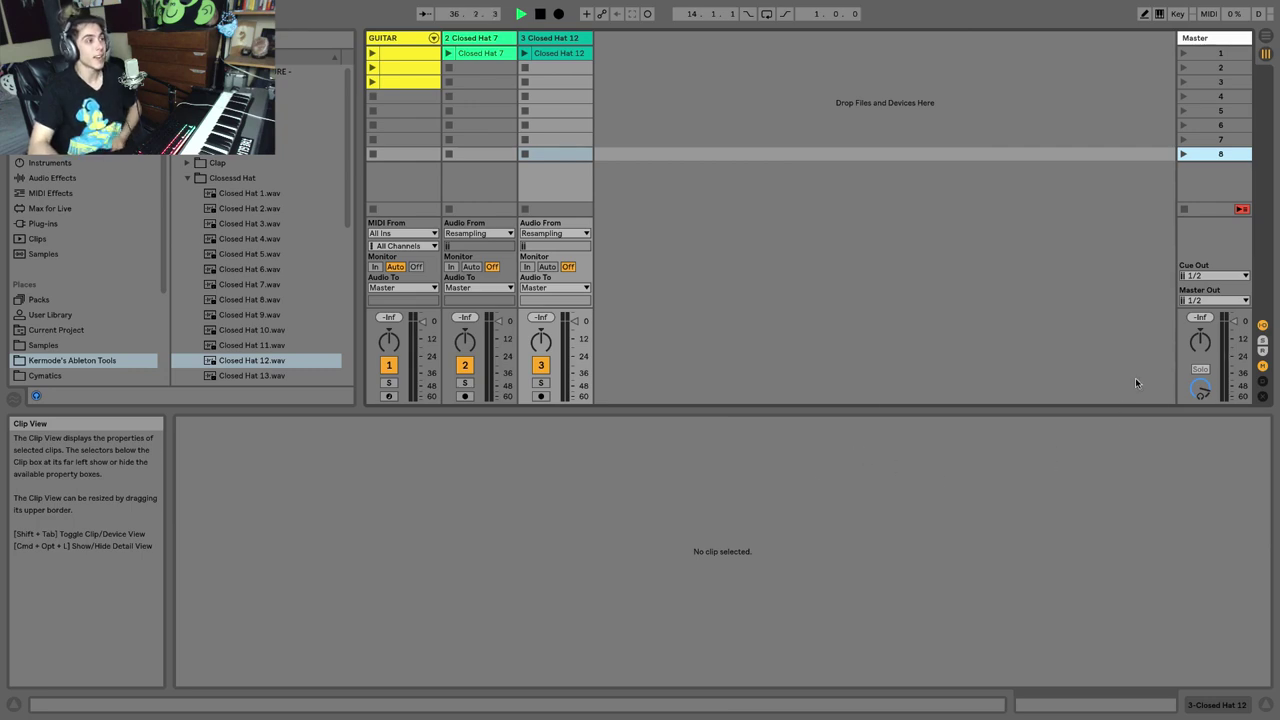
- In Arrangement View, show automation lanes and add a volume dip to GUITAR's volume envelope
click(1265, 37)
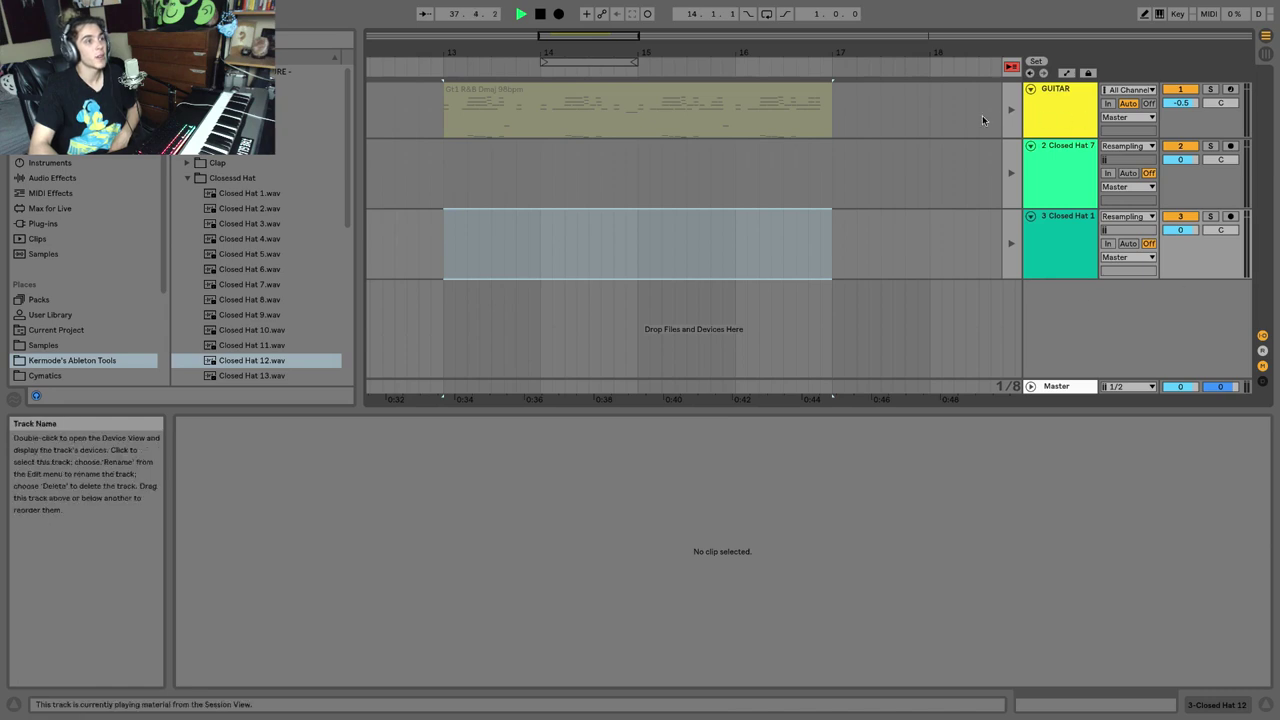
click(1266, 54)
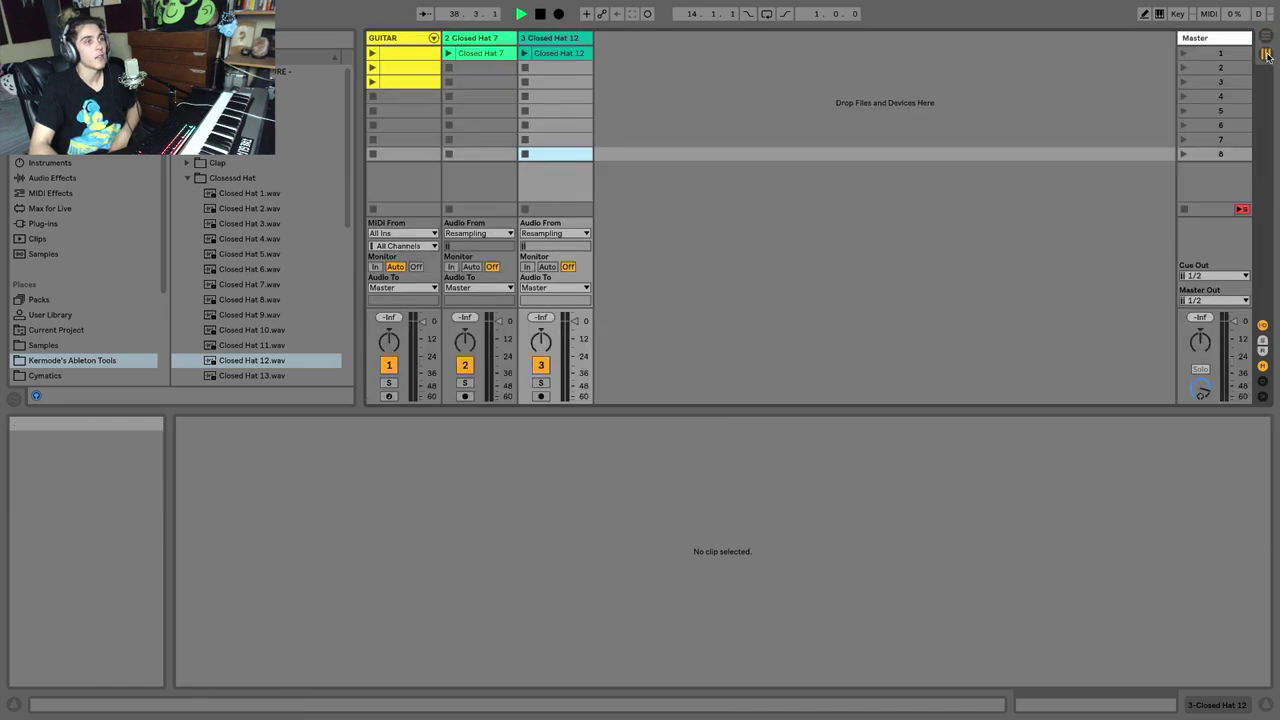
click(1266, 36)
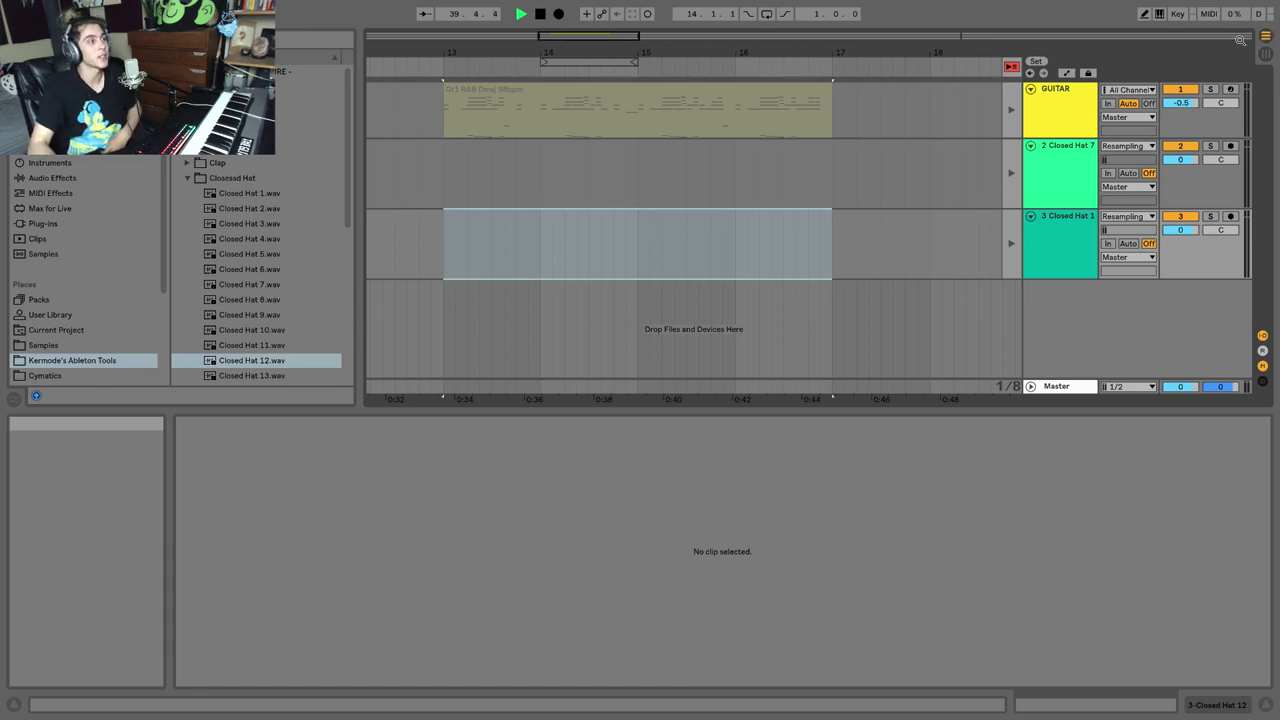
click(1067, 74)
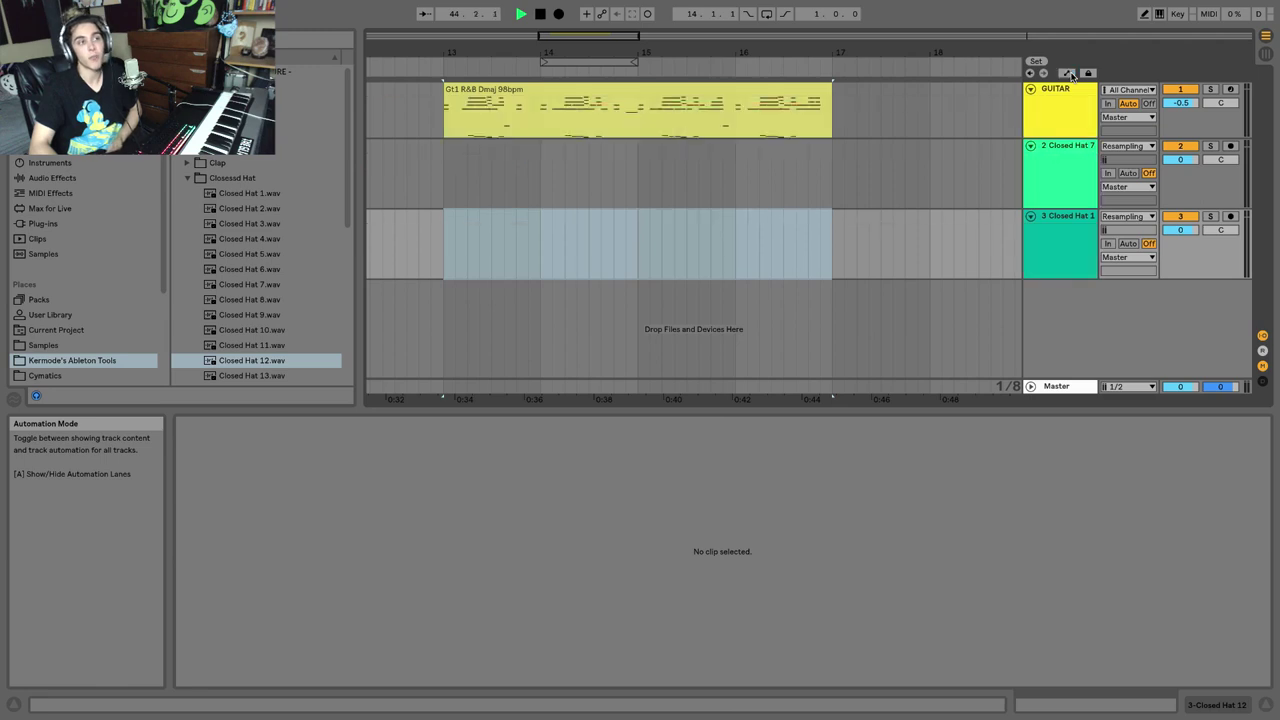
click(683, 103)
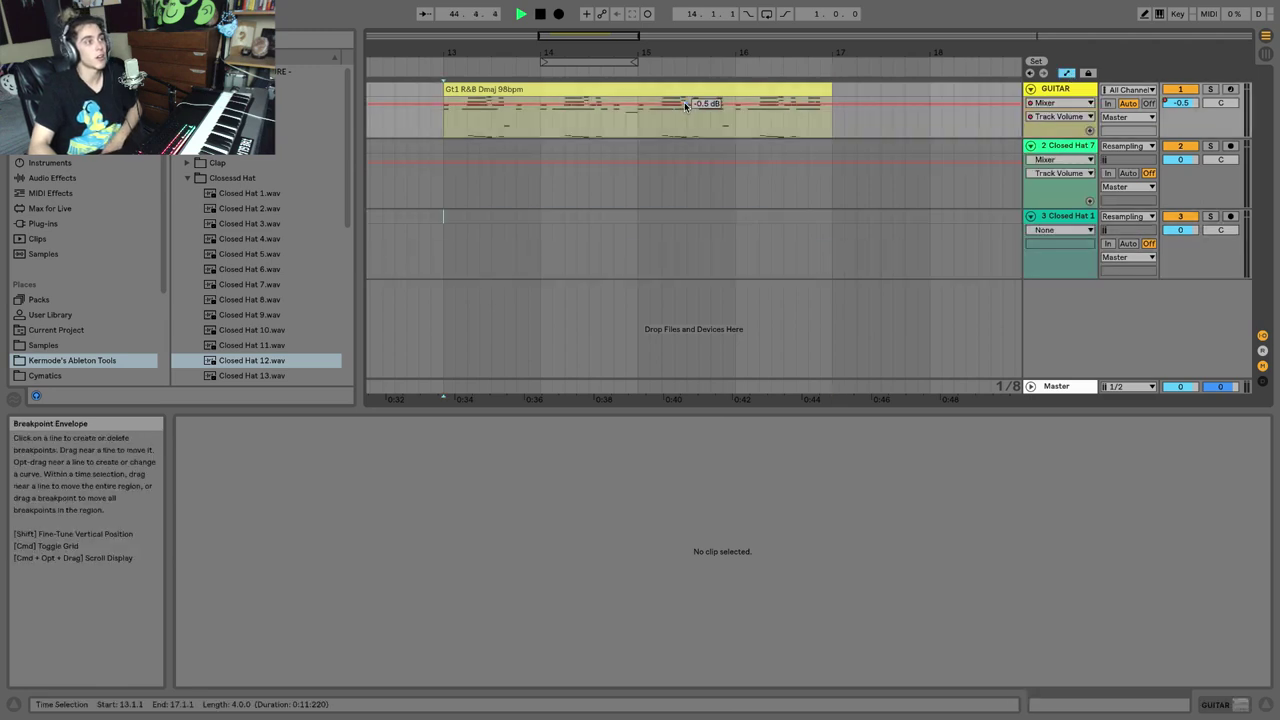
drag(651, 103, 626, 137)
- Toggle between Session and Arrangement views, ending in Arrangement View
key(Tab)
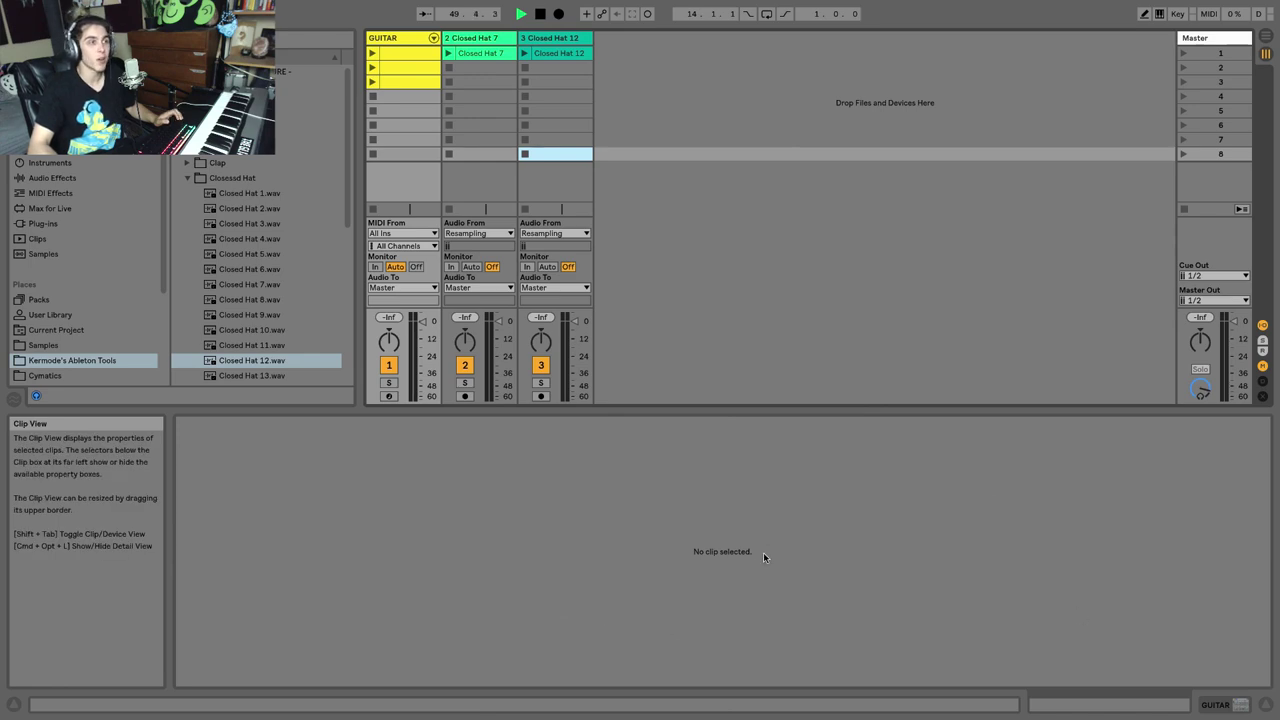
key(Tab)
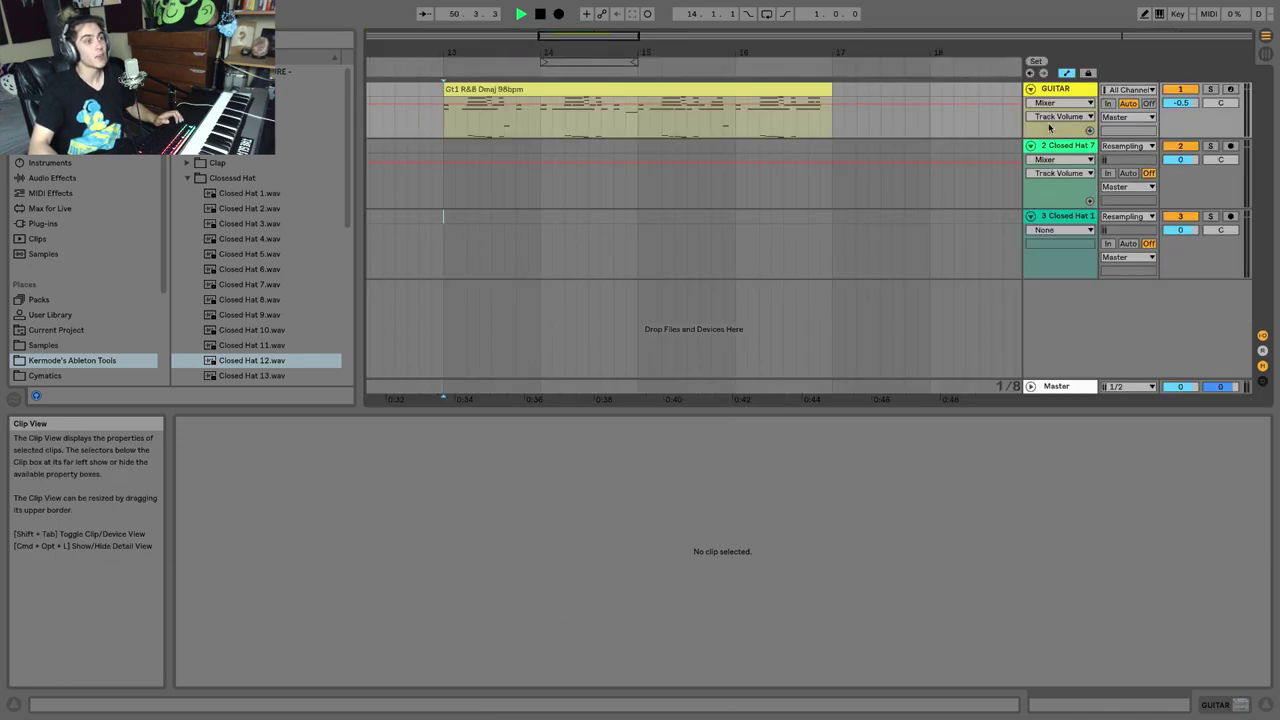
key(Tab)
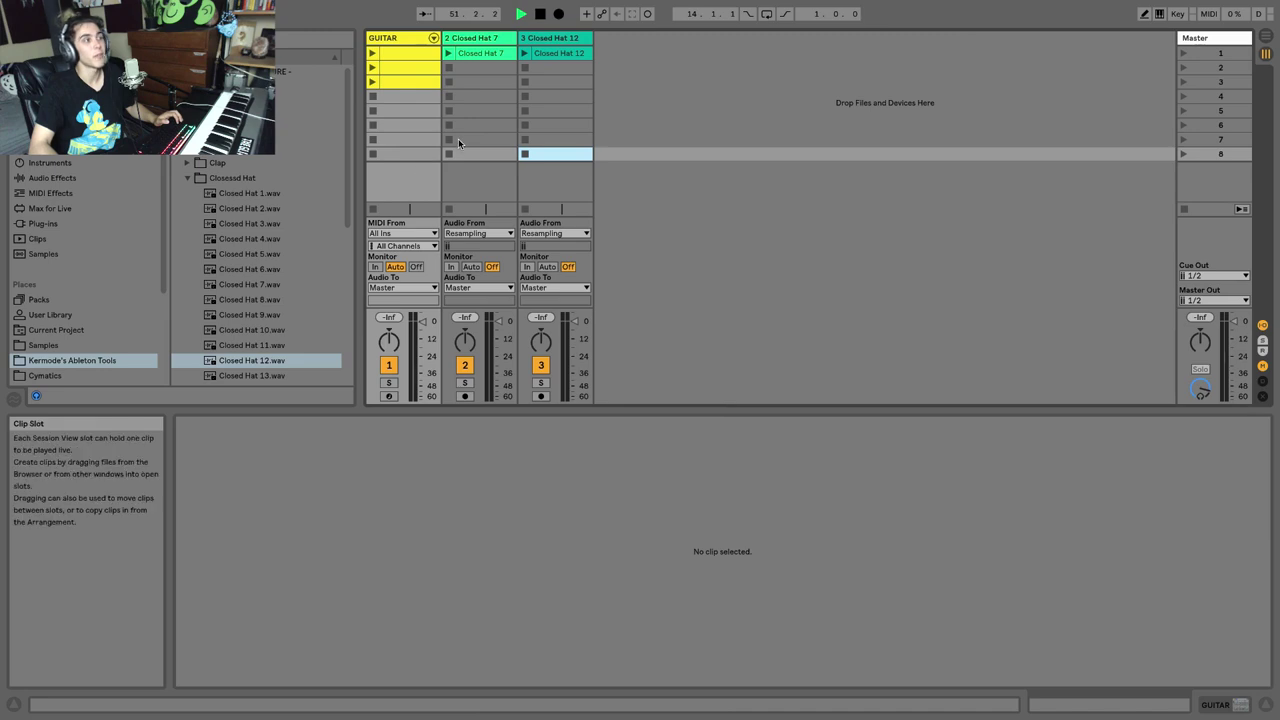
key(Tab)
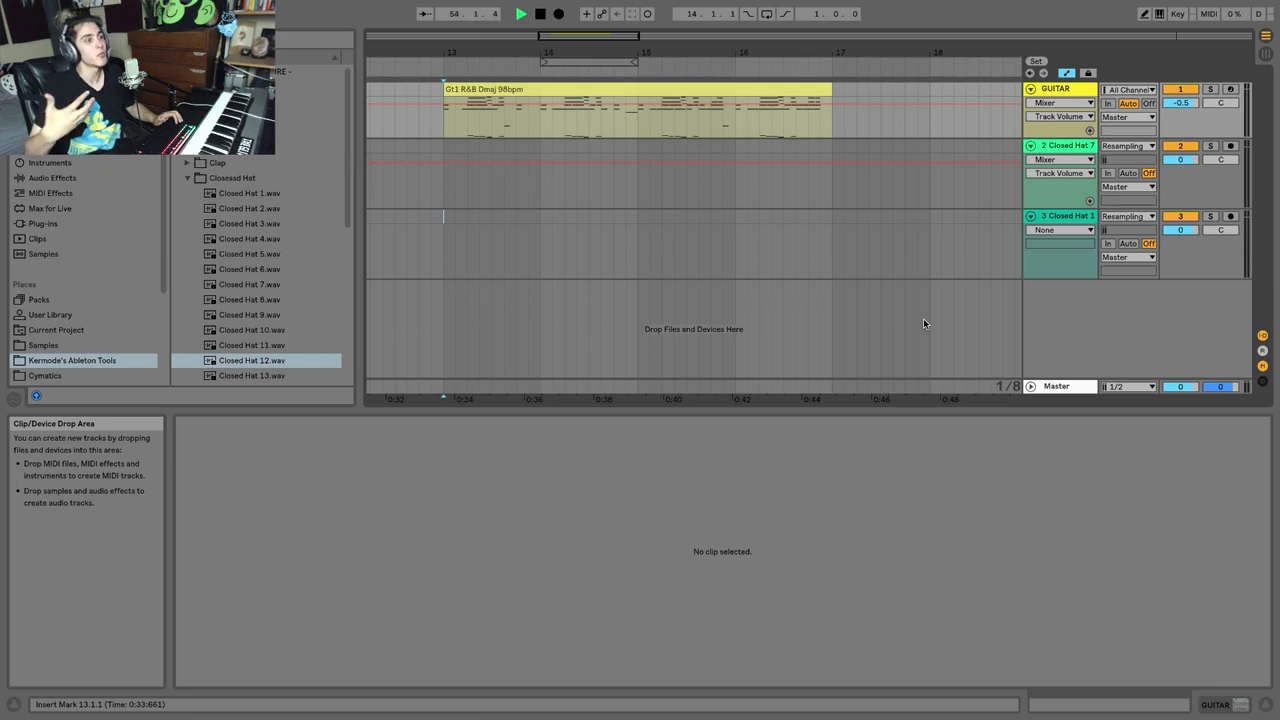
- Flip Session → Arrangement → Session with Tab, finishing on the GUITAR and Closed Hat clip grid
key(Tab)
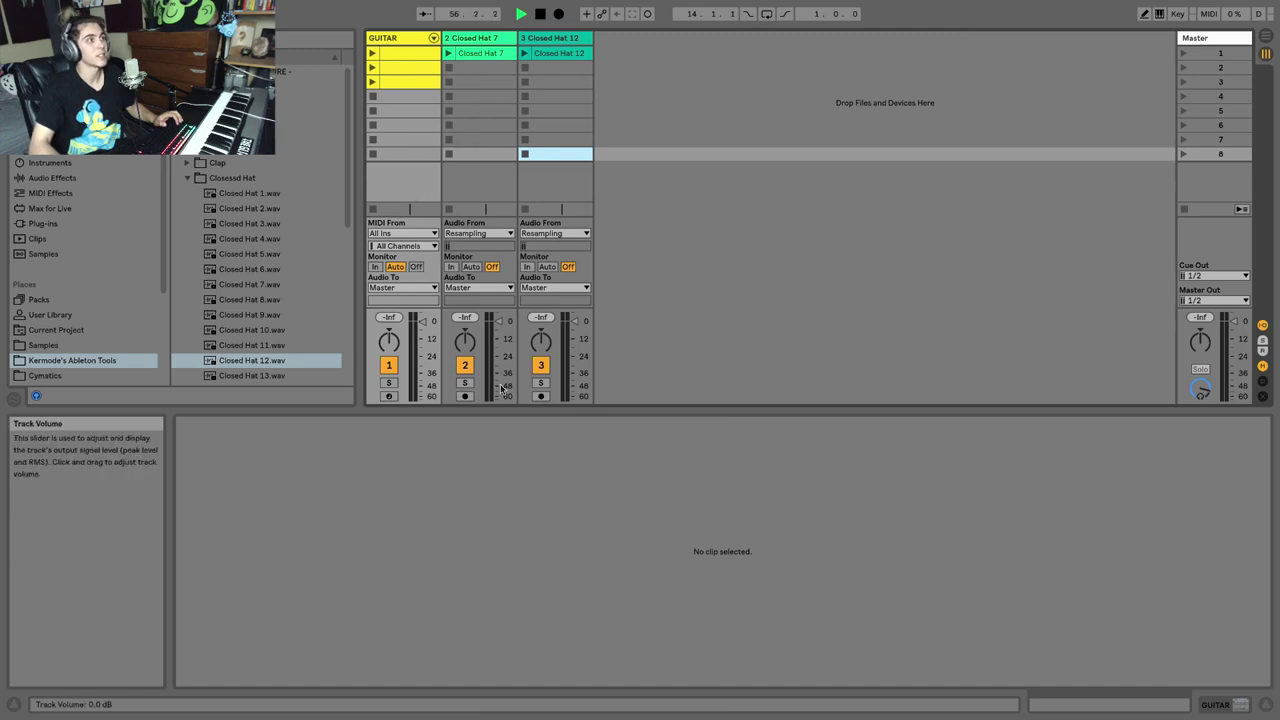
key(Tab)
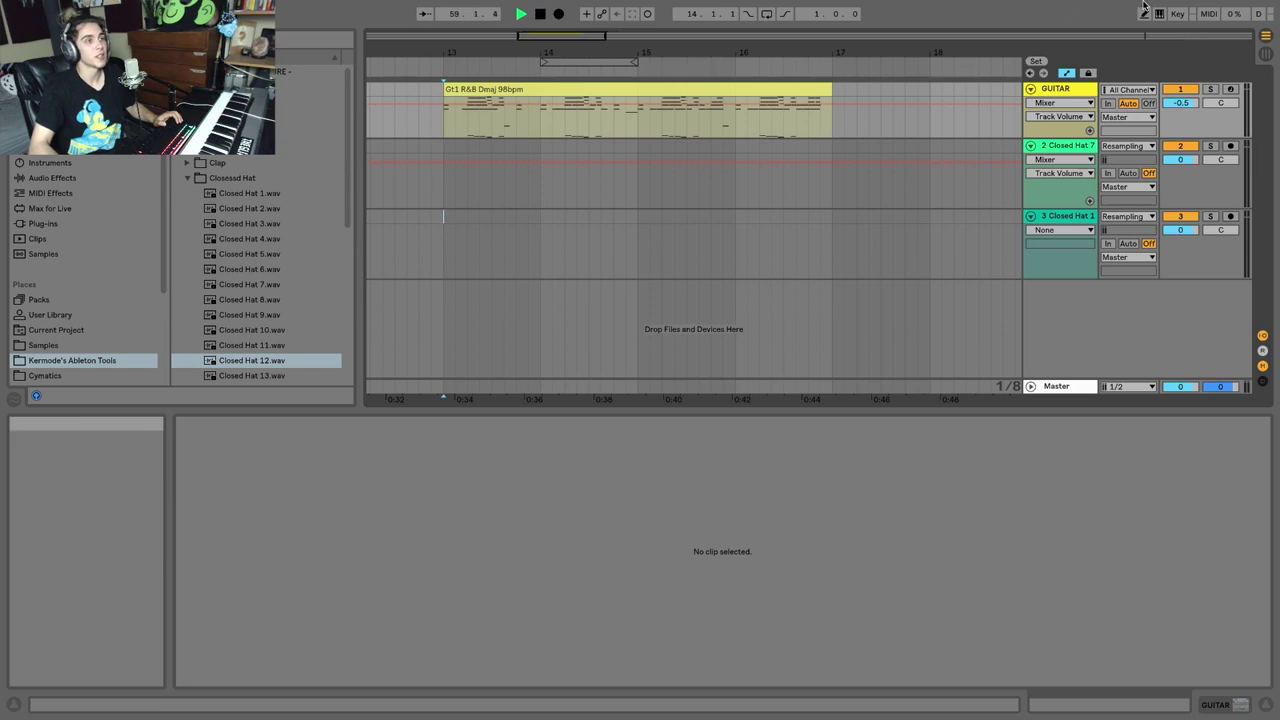
key(Tab)
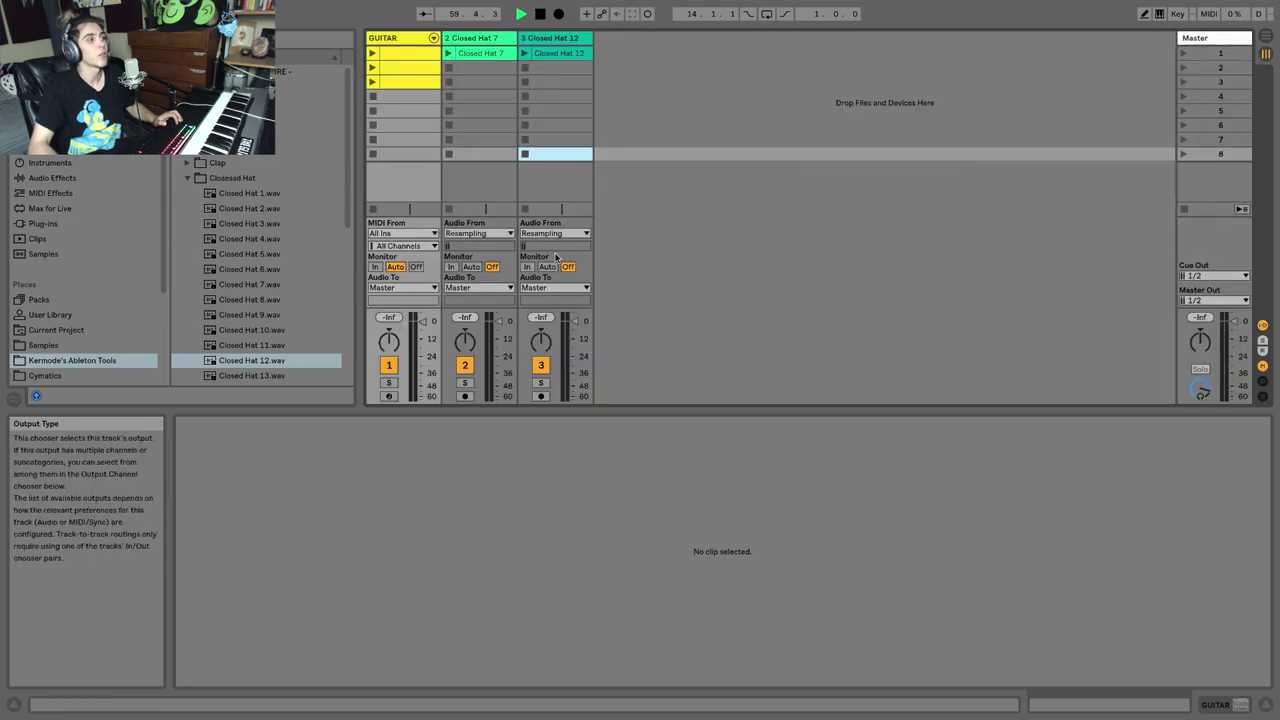